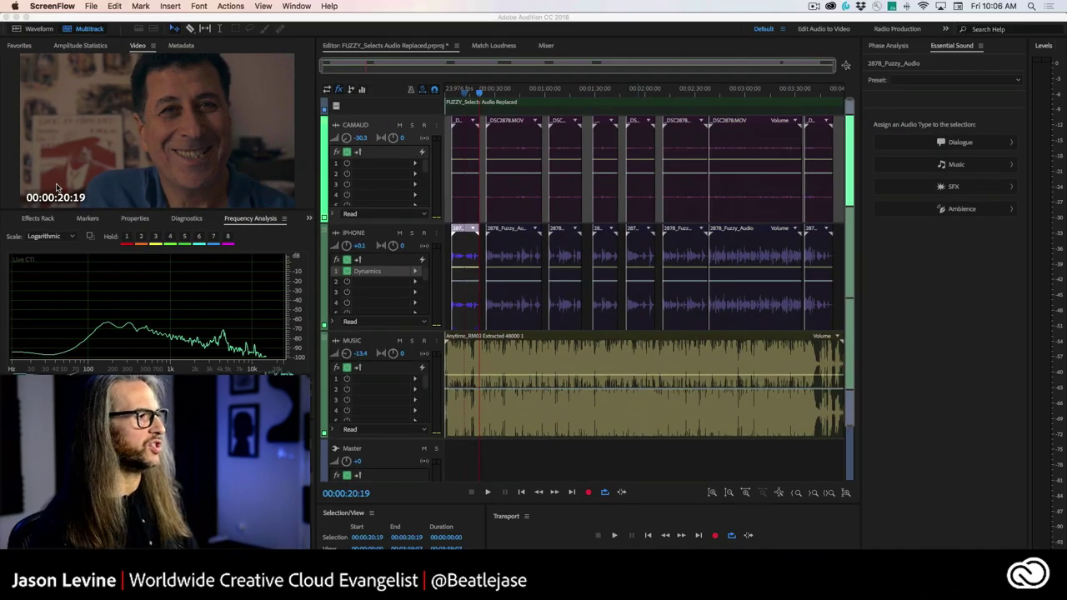
Review the Mirror Full Screen and Time Reference options in the video preferences, leaving the settings unsaved
{"action": "right_click", "coordinate": [195, 146]}
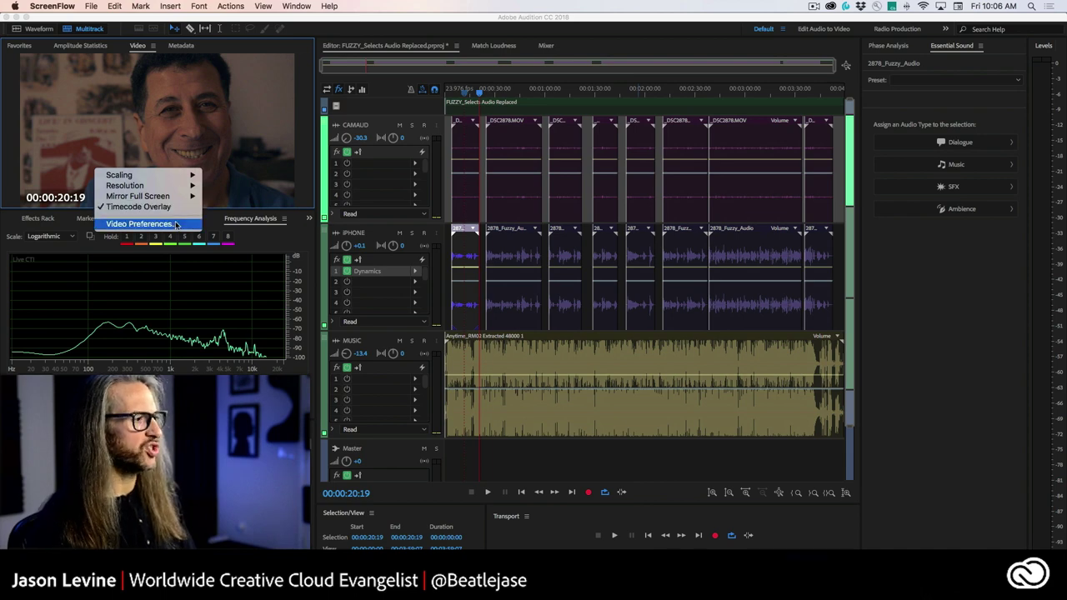
{"action": "left_click", "coordinate": [140, 224]}
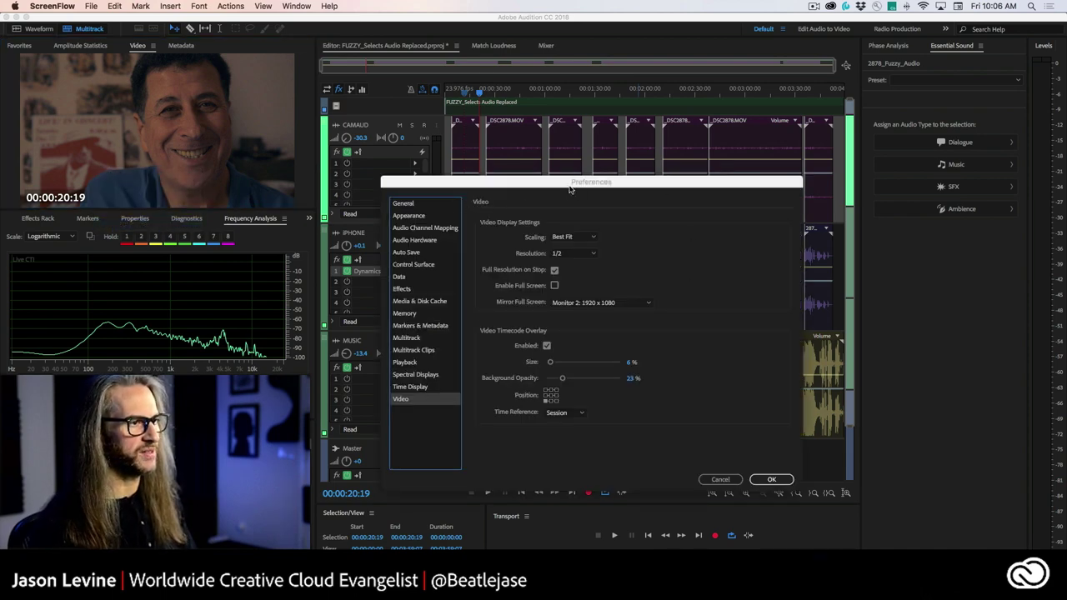
{"action": "left_click_drag", "start_coordinate": [570, 190], "coordinate": [572, 106]}
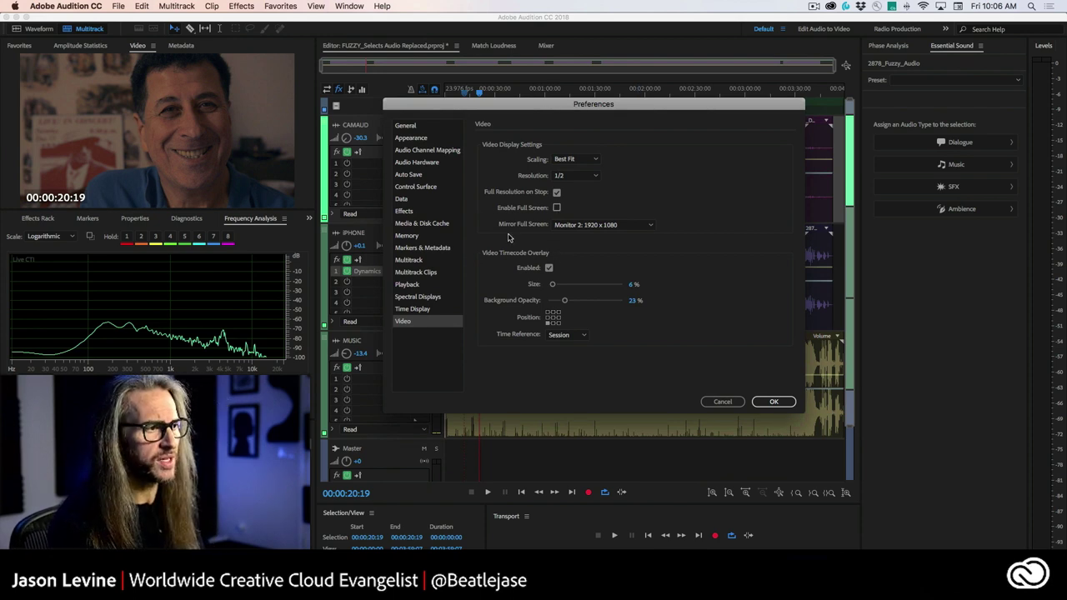
{"action": "left_click", "coordinate": [650, 225]}
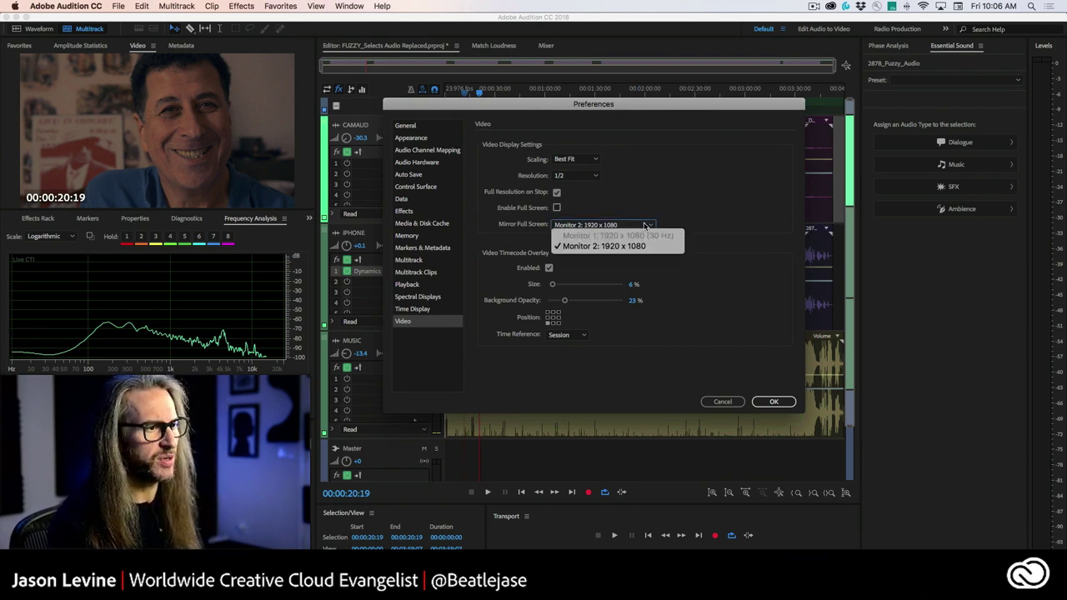
{"action": "left_click", "coordinate": [644, 209]}
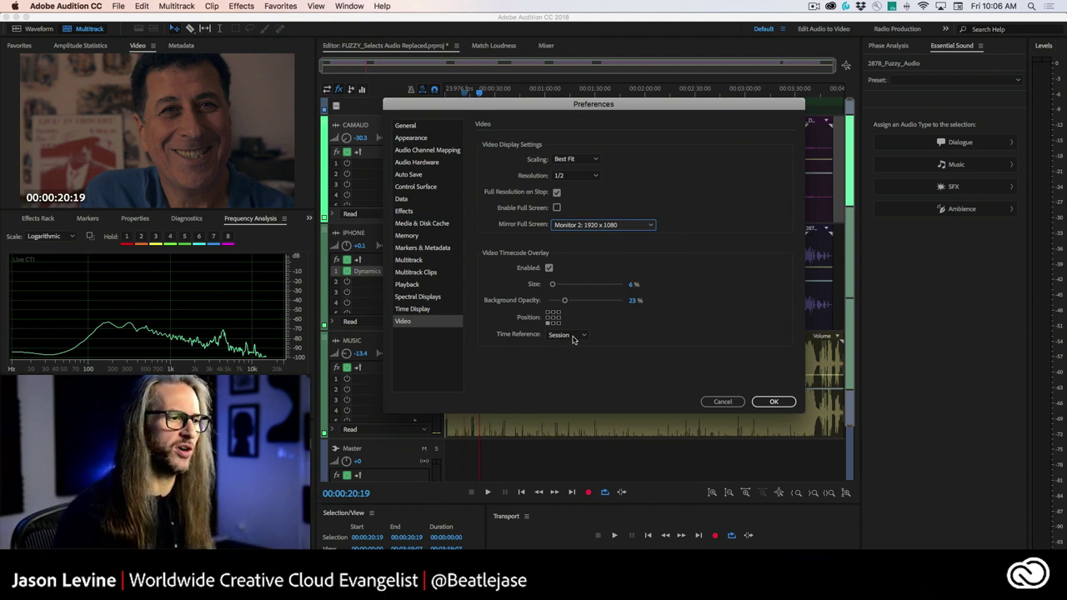
{"action": "left_click", "coordinate": [575, 335]}
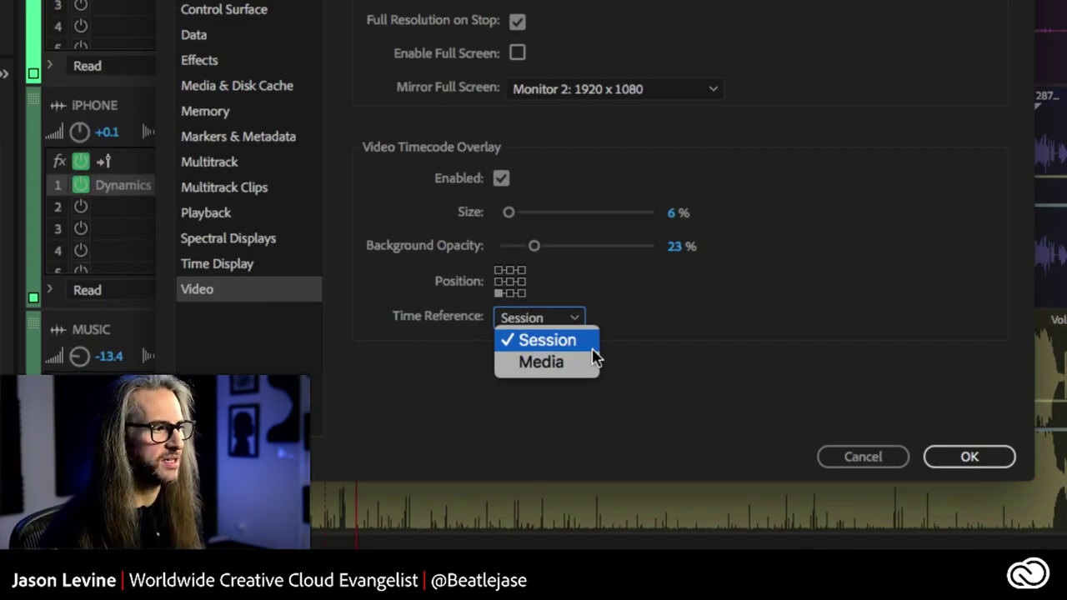
{"action": "left_click", "coordinate": [658, 318]}
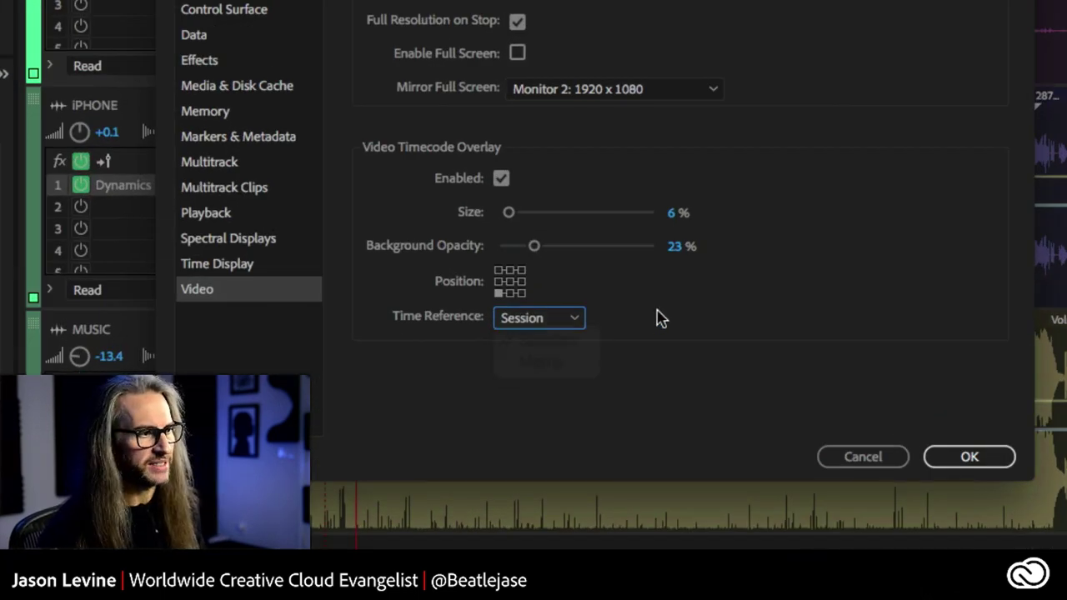
{"action": "left_click", "coordinate": [862, 456]}
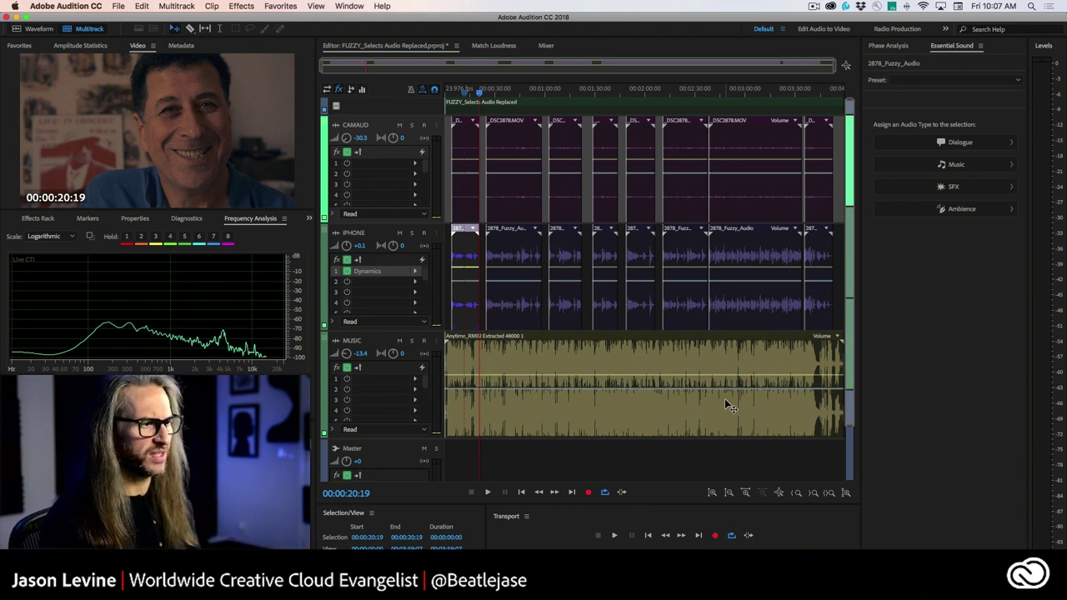
Select all the clips on the iPhone track and bypass that track's effects rack
{"action": "left_click_drag", "start_coordinate": [448, 230], "coordinate": [812, 320]}
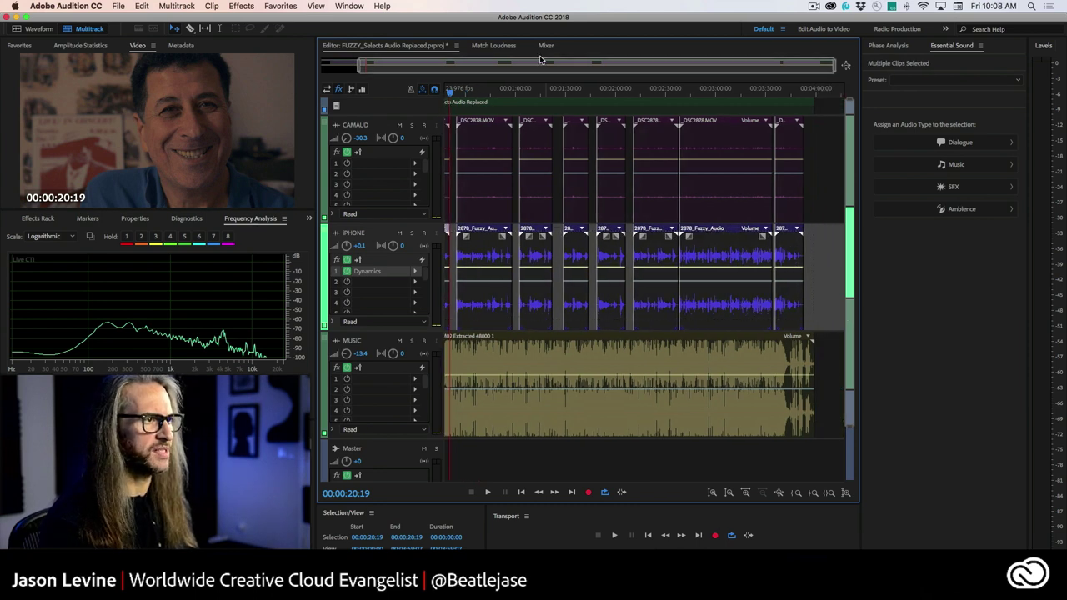
{"action": "left_click_drag", "start_coordinate": [541, 71], "coordinate": [450, 73]}
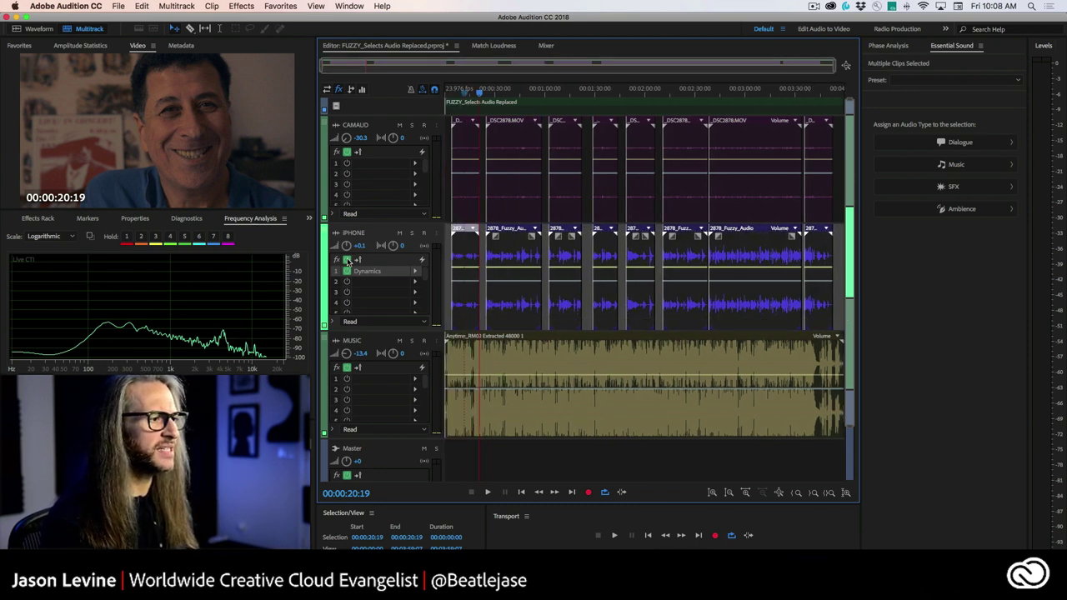
{"action": "left_click", "coordinate": [347, 261]}
{"action": "left_click", "coordinate": [346, 260]}
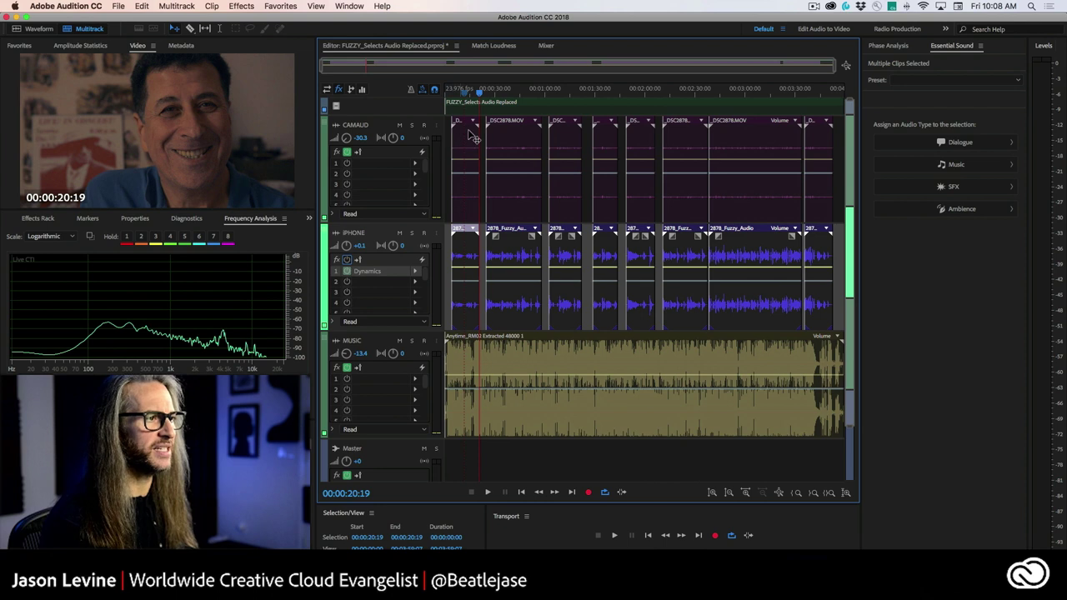
Play the full mix from the start of the session at 00:00:00:00 with the iPhone effects bypassed
{"action": "left_click", "coordinate": [448, 93]}
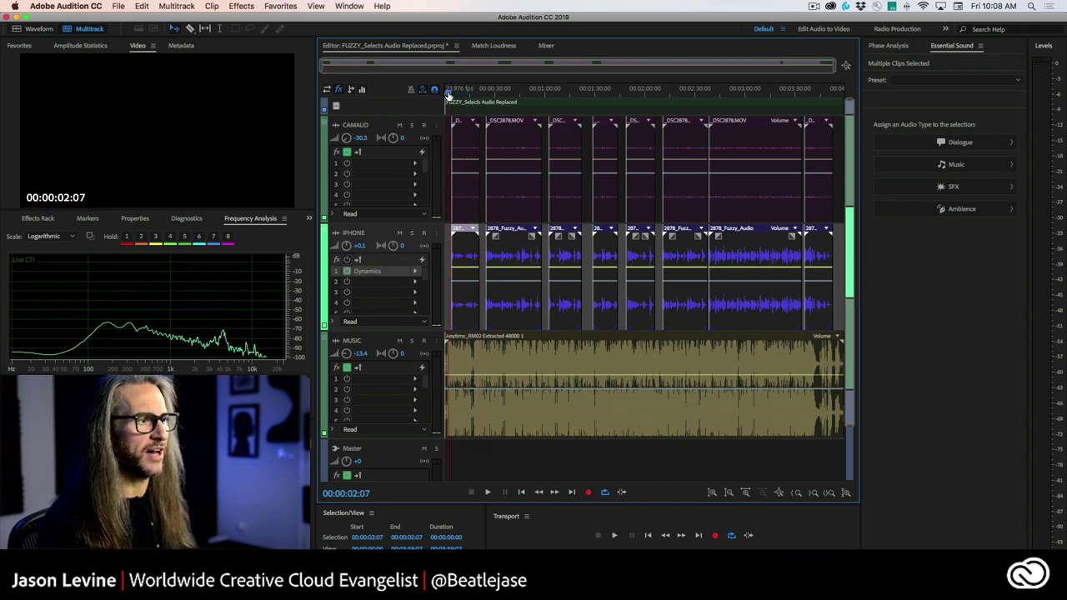
{"action": "left_click_drag", "start_coordinate": [447, 95], "coordinate": [442, 98]}
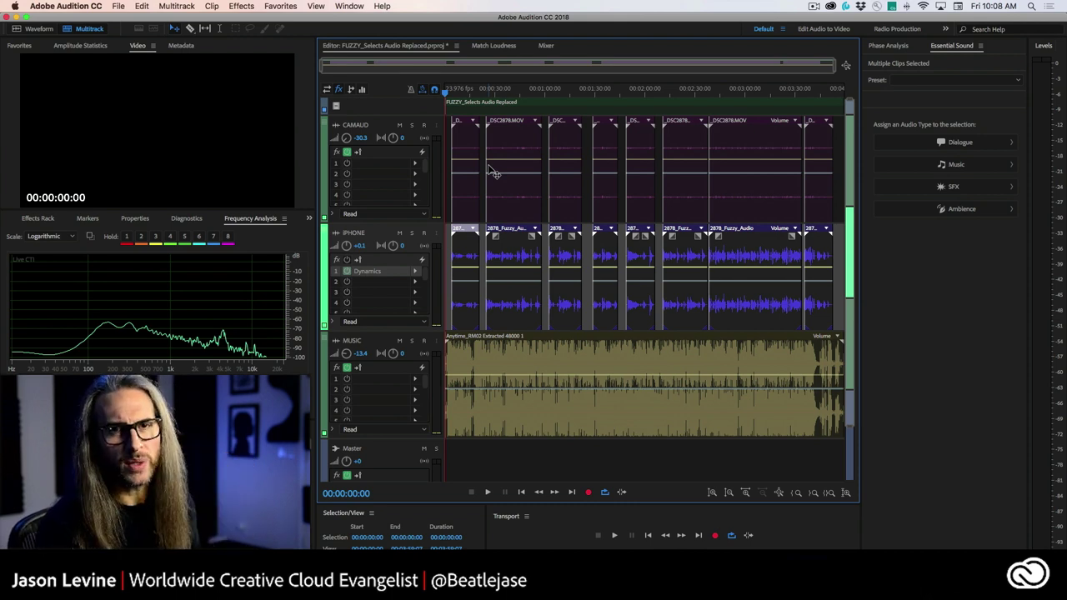
{"action": "key", "text": "space"}
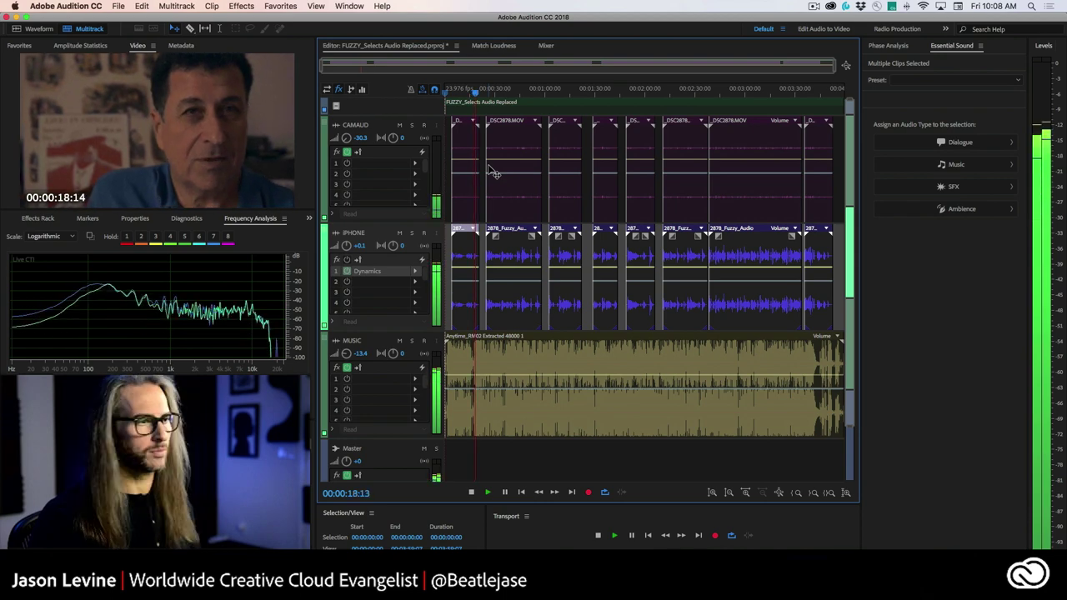
{"action": "left_click", "coordinate": [472, 492]}
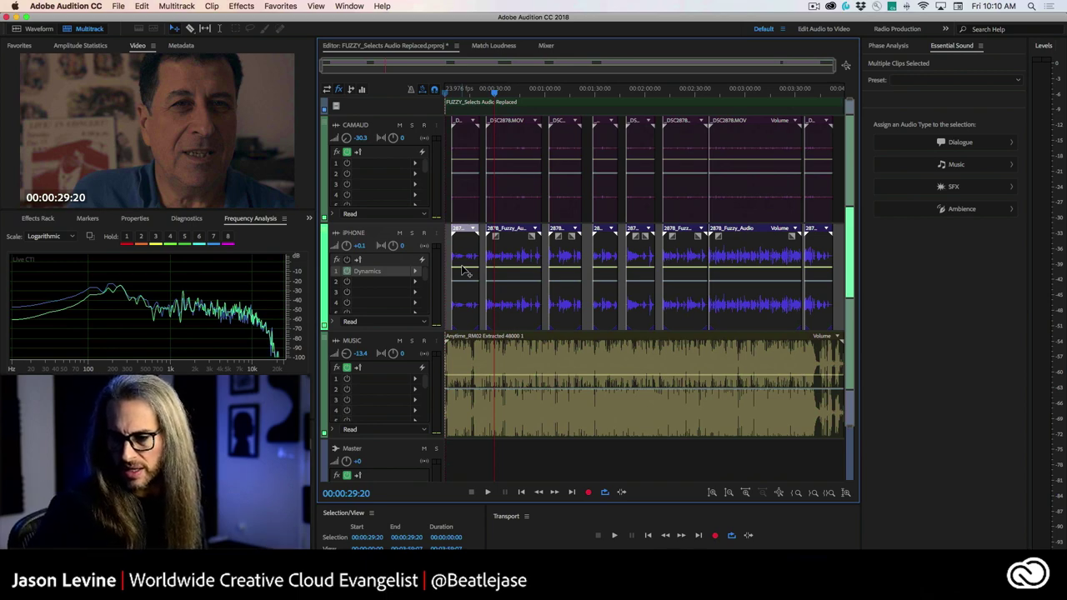
Solo the iPhone track and place the playhead at 00:00:40:06
{"action": "left_click", "coordinate": [410, 233]}
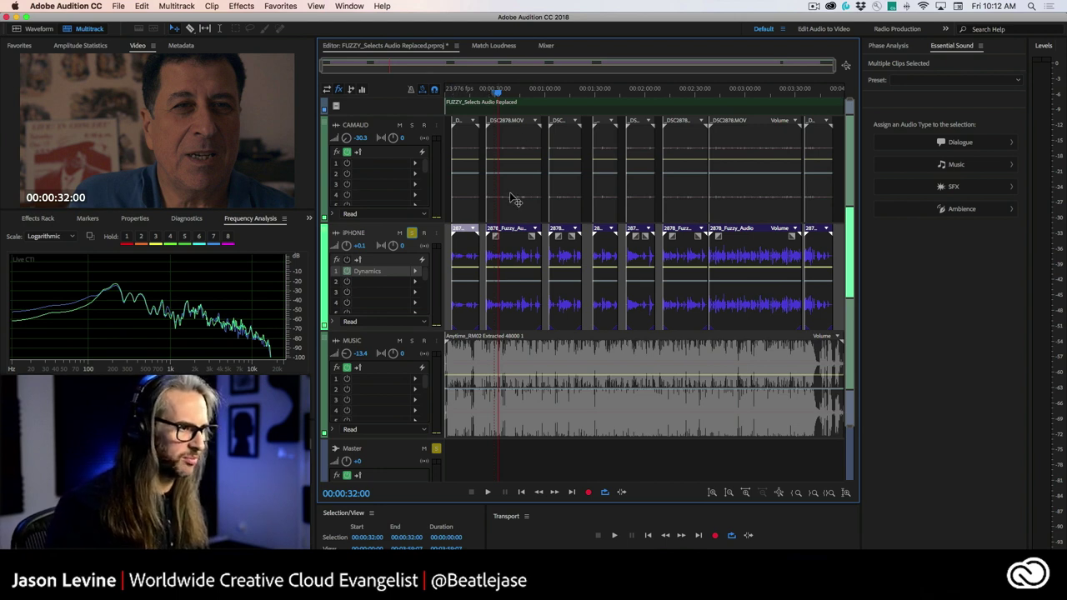
{"action": "left_click_drag", "start_coordinate": [496, 94], "coordinate": [510, 94]}
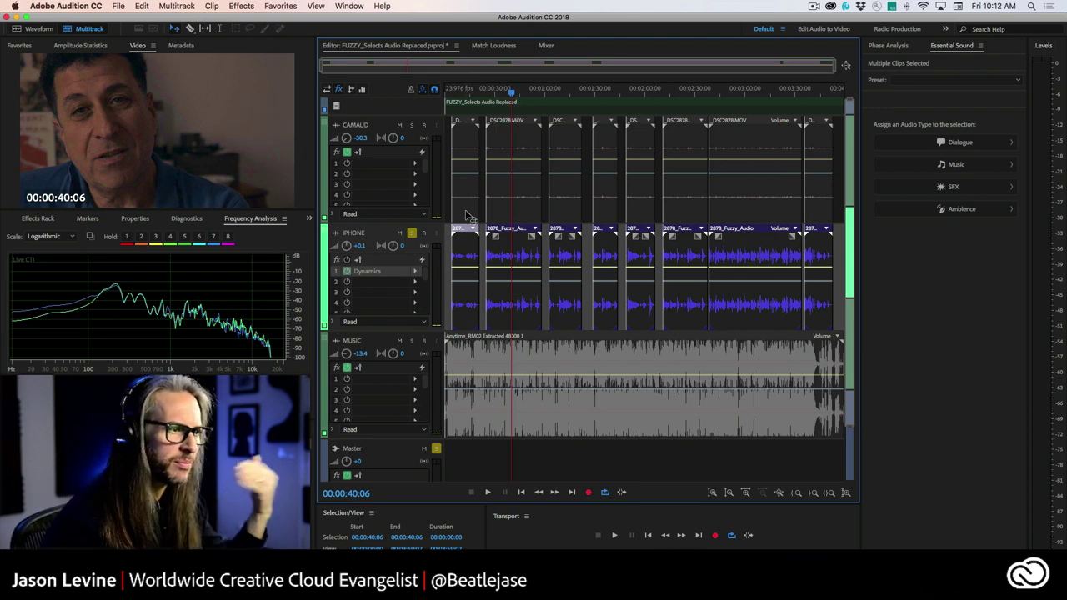
Play the soloed iPhone track while boosting its volume well above +6 dB, ending the trial at +9 dB
{"action": "left_click_drag", "start_coordinate": [346, 247], "coordinate": [345, 234]}
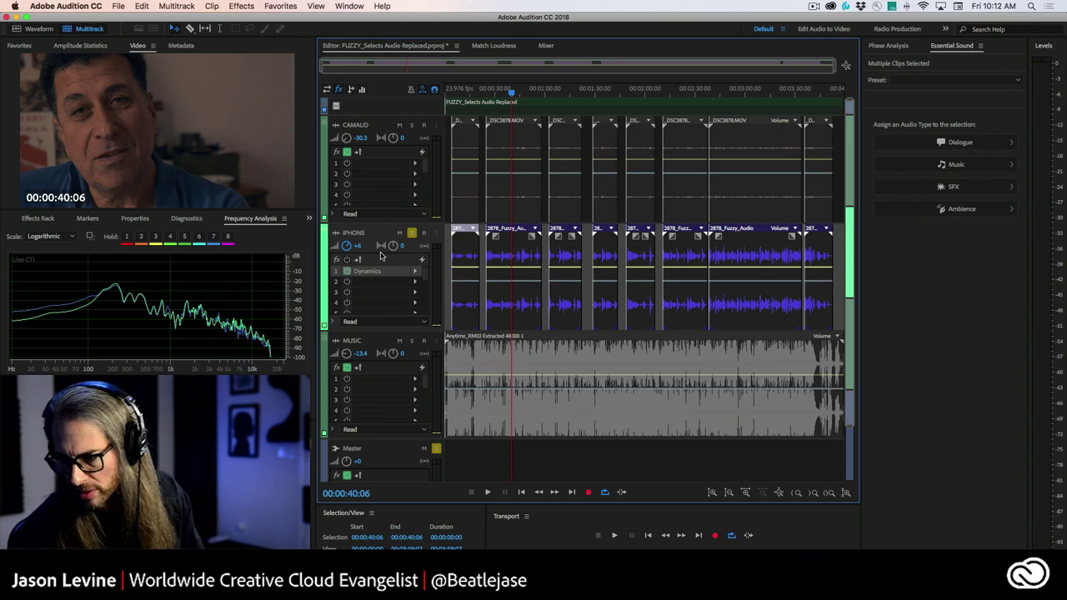
{"action": "key", "text": "space"}
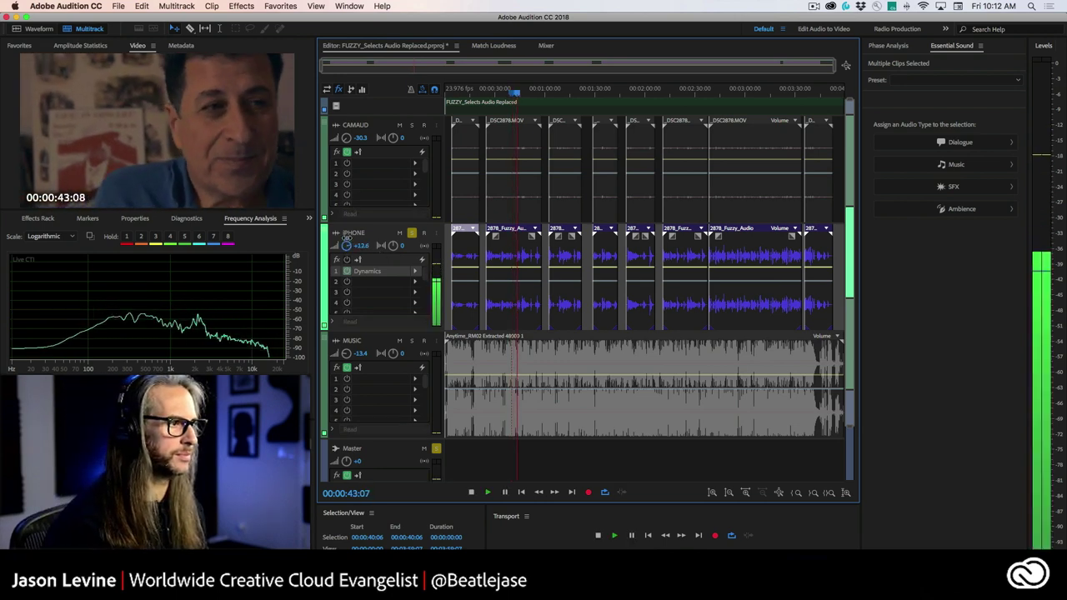
{"action": "left_click_drag", "start_coordinate": [346, 246], "coordinate": [347, 239]}
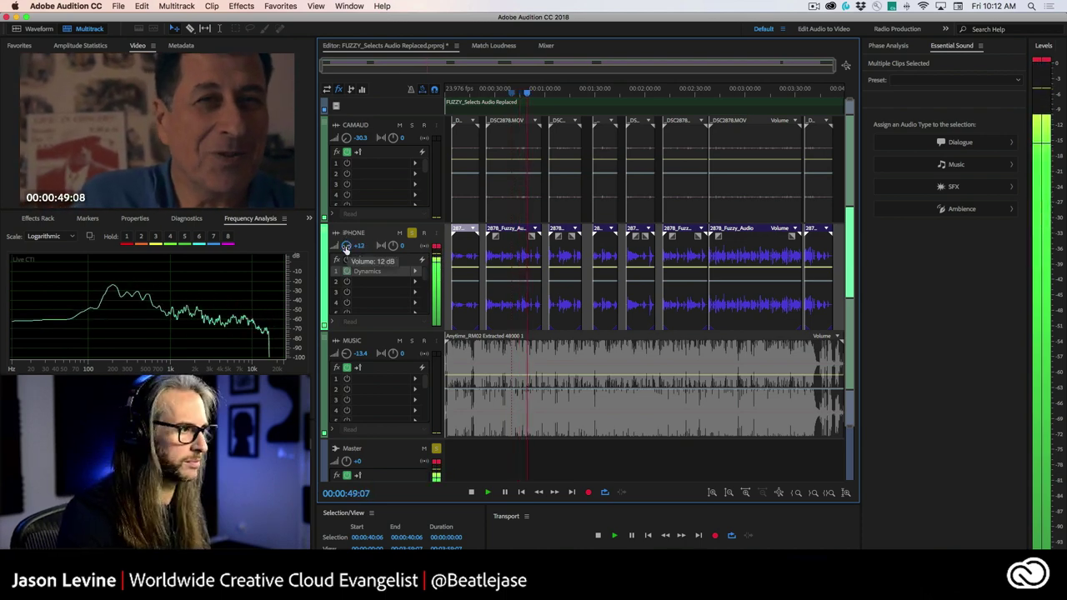
{"action": "left_click_drag", "start_coordinate": [346, 247], "coordinate": [347, 249]}
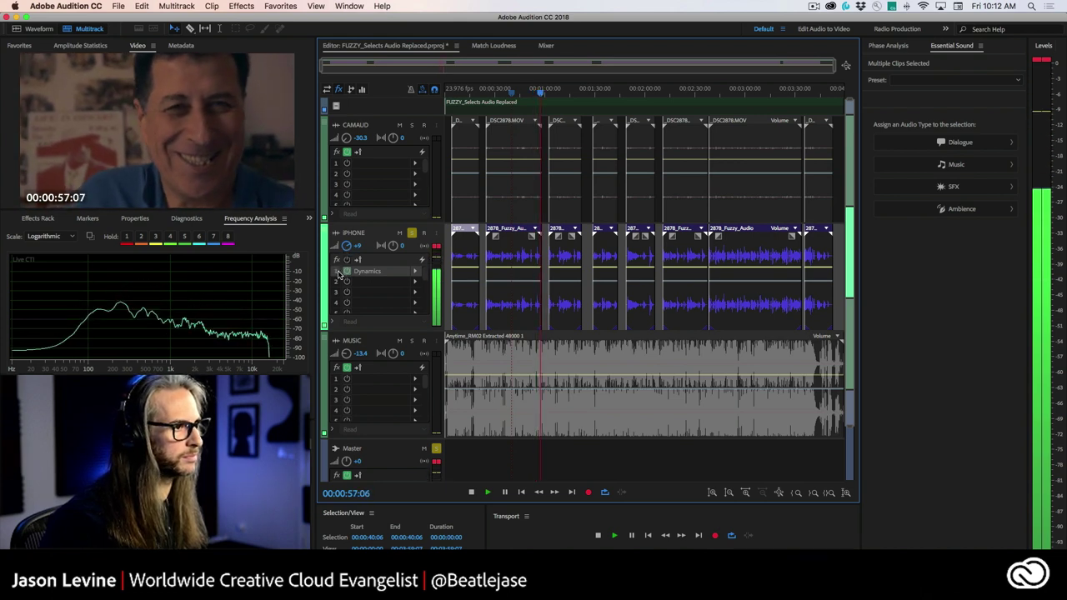
{"action": "key", "text": "space"}
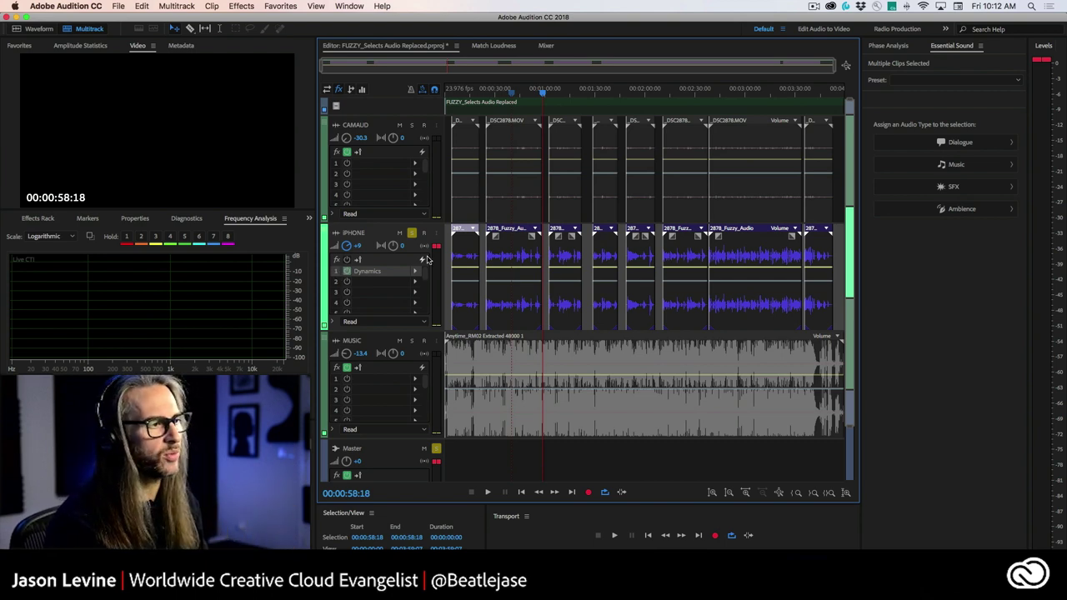
Set the iPhone track's volume to 0 dB and clear the clip indicators on the level meters
{"action": "left_click_drag", "start_coordinate": [348, 249], "coordinate": [351, 271]}
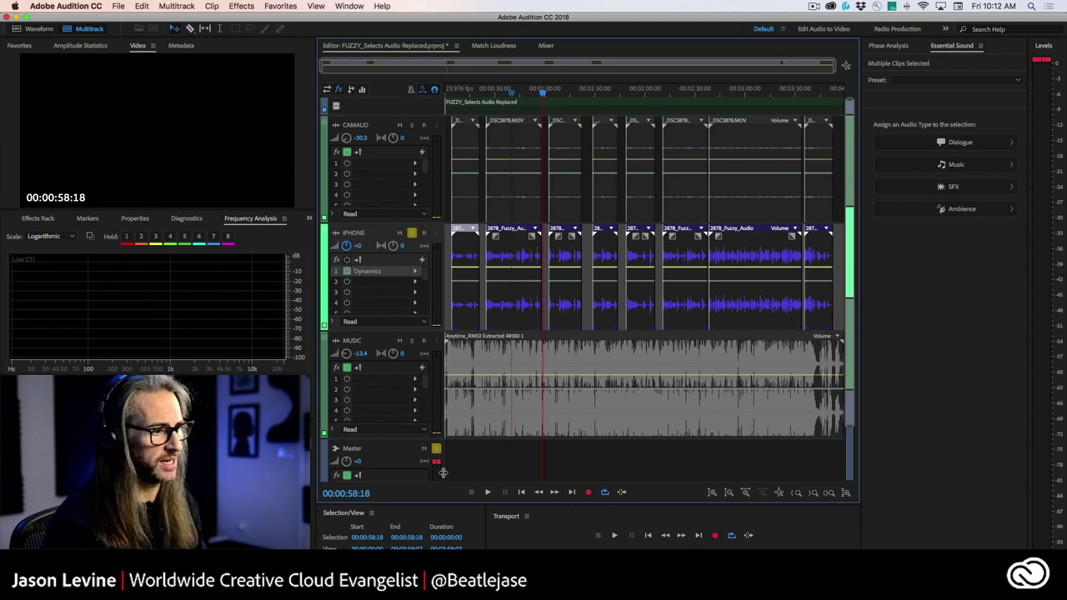
{"action": "left_click", "coordinate": [434, 466]}
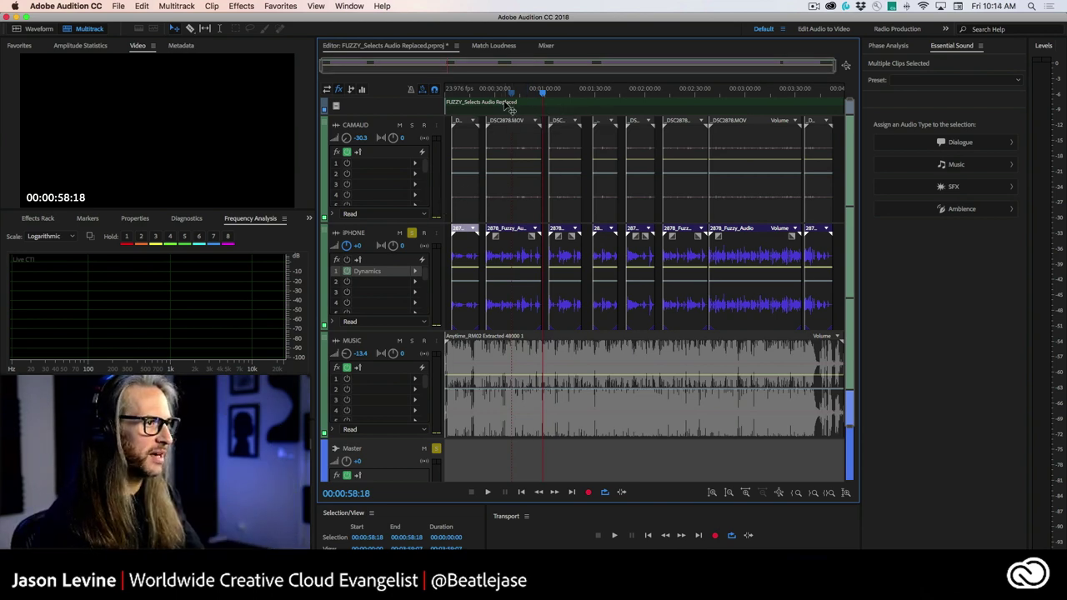
With the playhead back at 00:00:40:06, re-enable the iPhone effects rack and open its Dynamics effect settings beside the first clips
{"action": "left_click", "coordinate": [511, 92]}
{"action": "left_click_drag", "start_coordinate": [512, 96], "coordinate": [511, 96]}
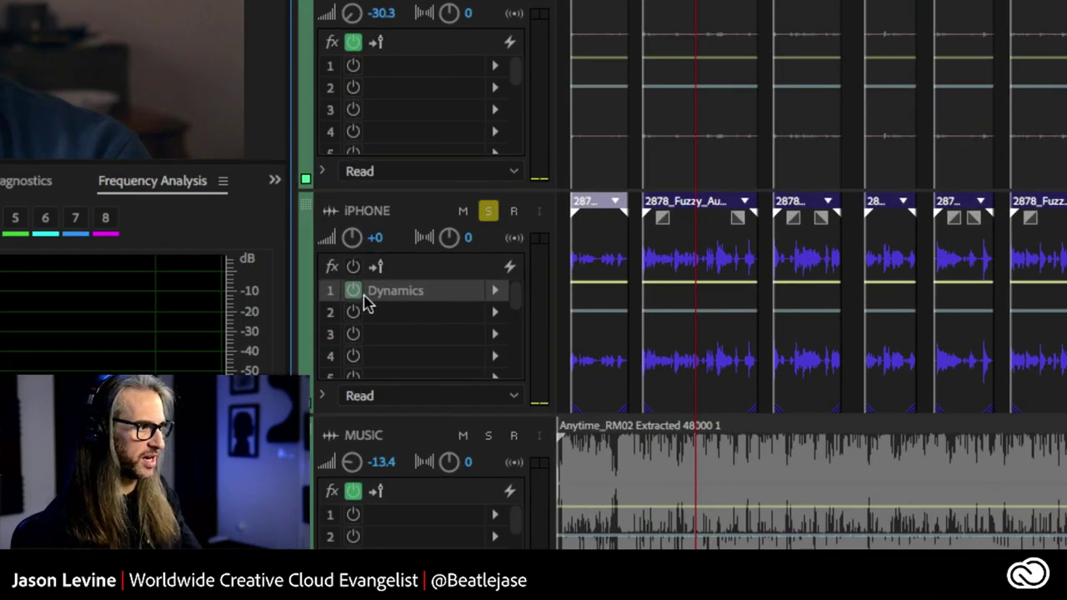
{"action": "left_click", "coordinate": [354, 290]}
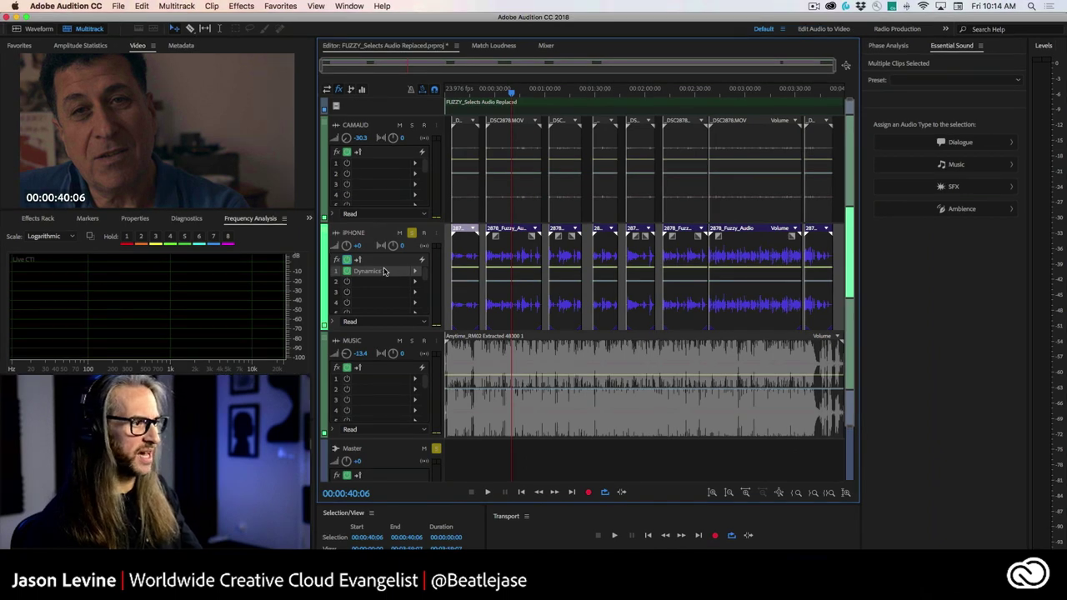
{"action": "double_click", "coordinate": [384, 272]}
{"action": "left_click_drag", "start_coordinate": [492, 158], "coordinate": [540, 104]}
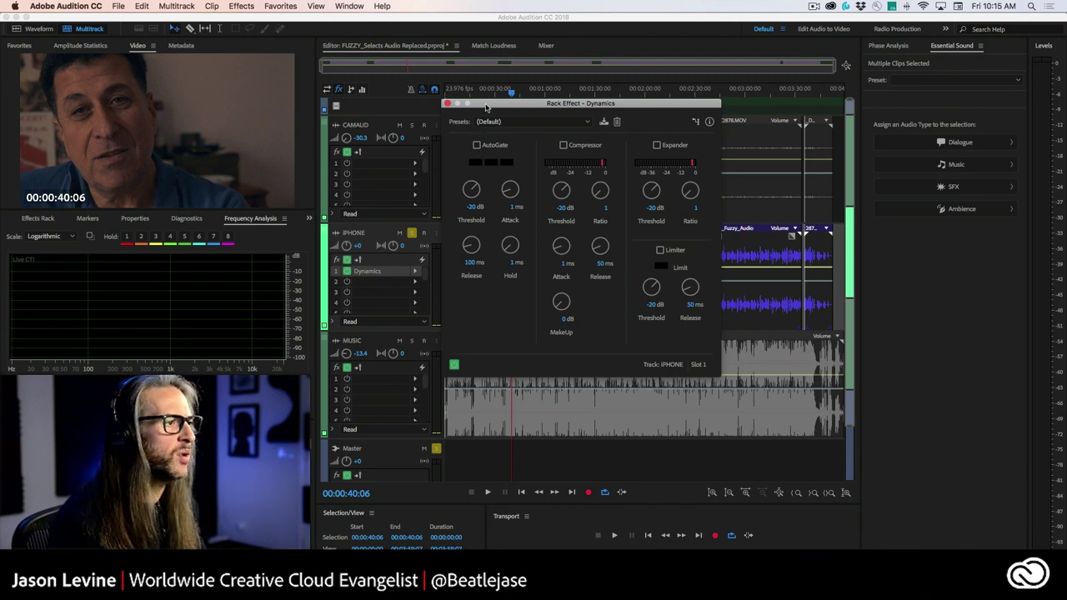
{"action": "left_click_drag", "start_coordinate": [488, 107], "coordinate": [659, 113]}
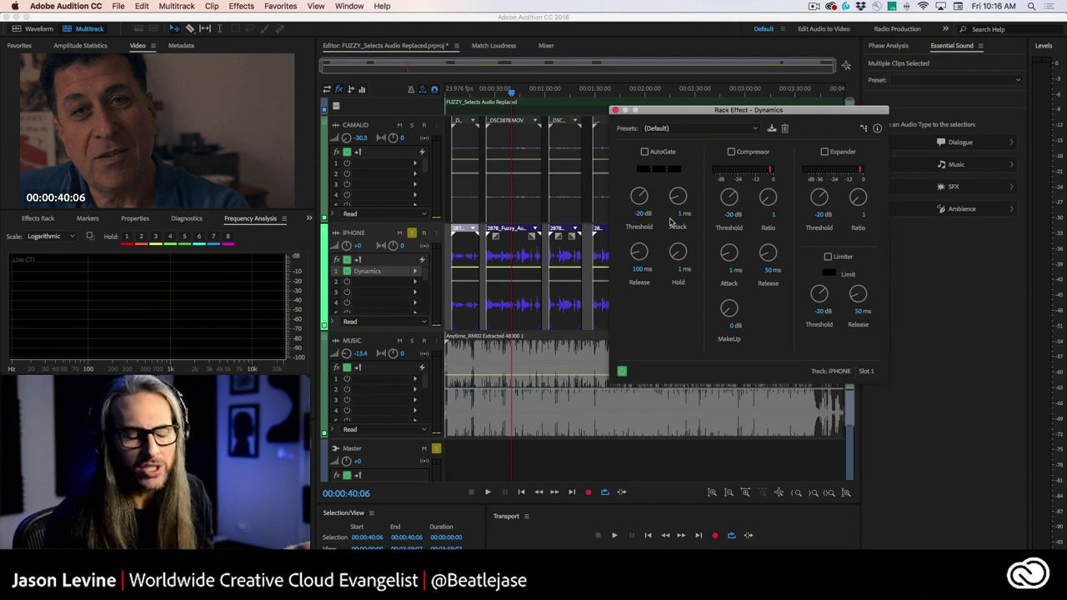
{"action": "left_click_drag", "start_coordinate": [677, 196], "coordinate": [676, 204]}
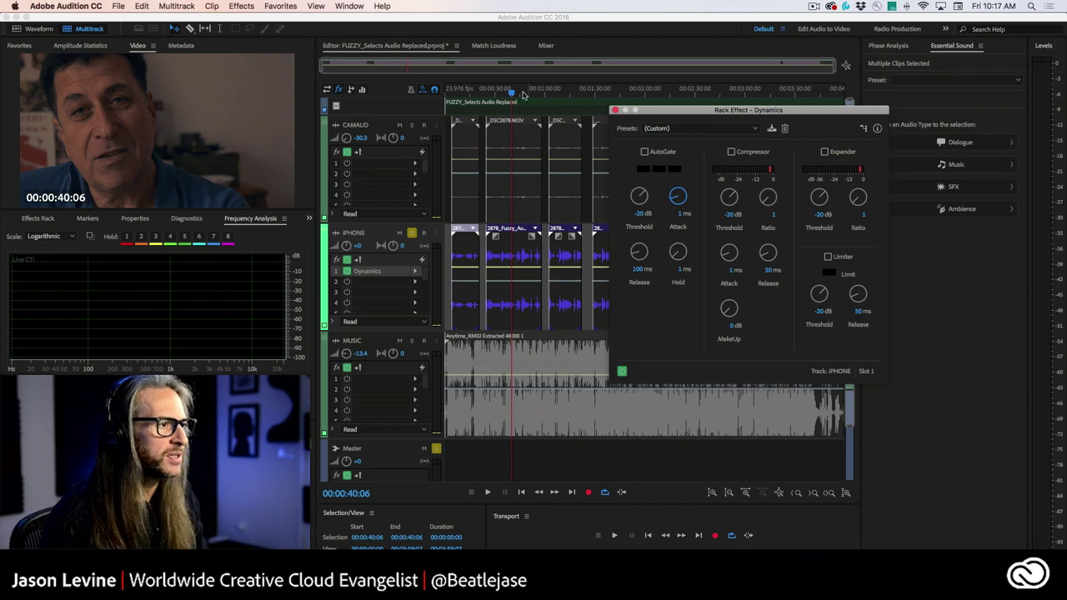
Enable AutoGate while playing from 00:00:26:07, with threshold -41.9 dB, release 155.8 ms and hold 41.1 ms
{"action": "left_click_drag", "start_coordinate": [512, 94], "coordinate": [488, 92]}
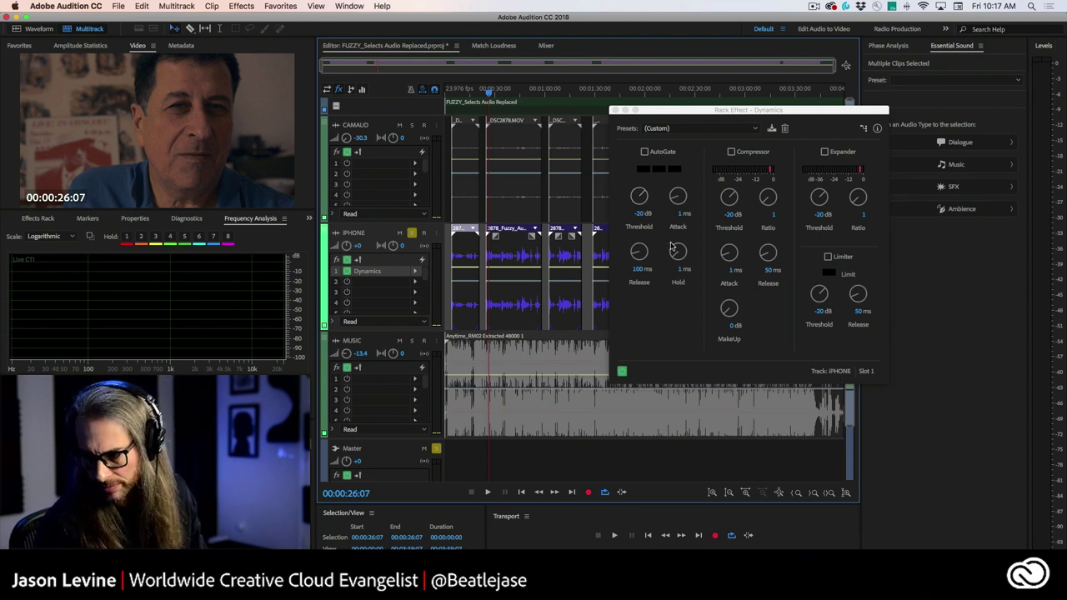
{"action": "key", "text": "space"}
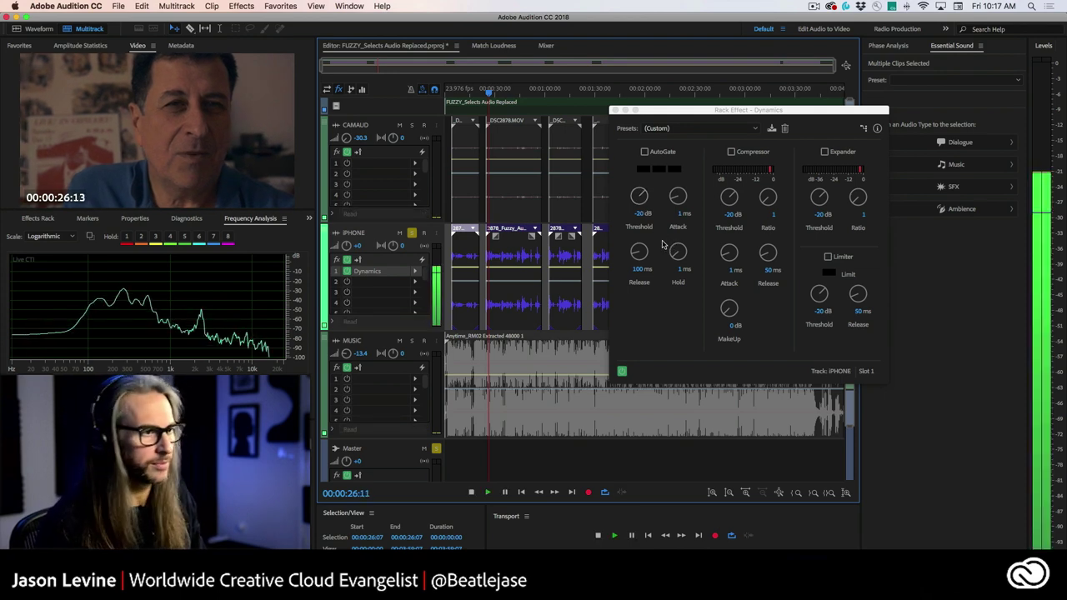
{"action": "left_click", "coordinate": [644, 152]}
{"action": "left_click_drag", "start_coordinate": [639, 214], "coordinate": [637, 250]}
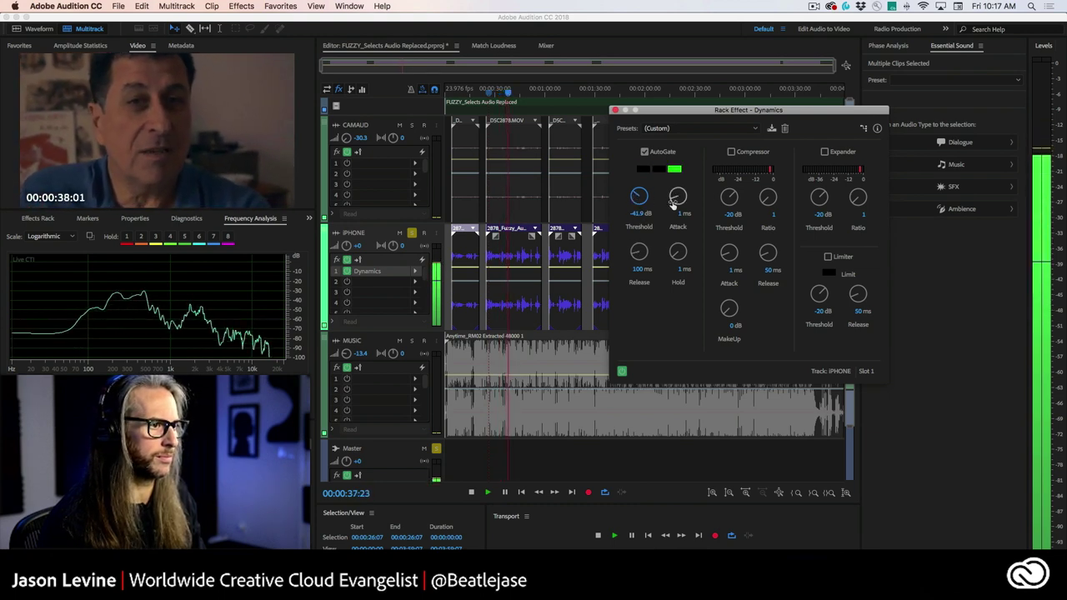
{"action": "left_click_drag", "start_coordinate": [638, 253], "coordinate": [677, 189]}
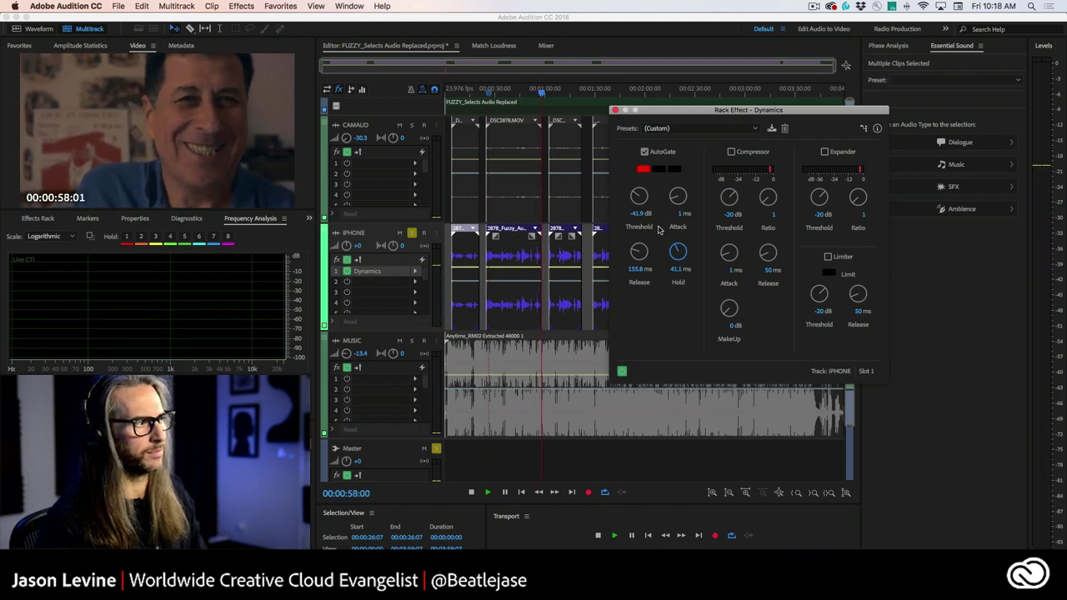
{"action": "key", "text": "space"}
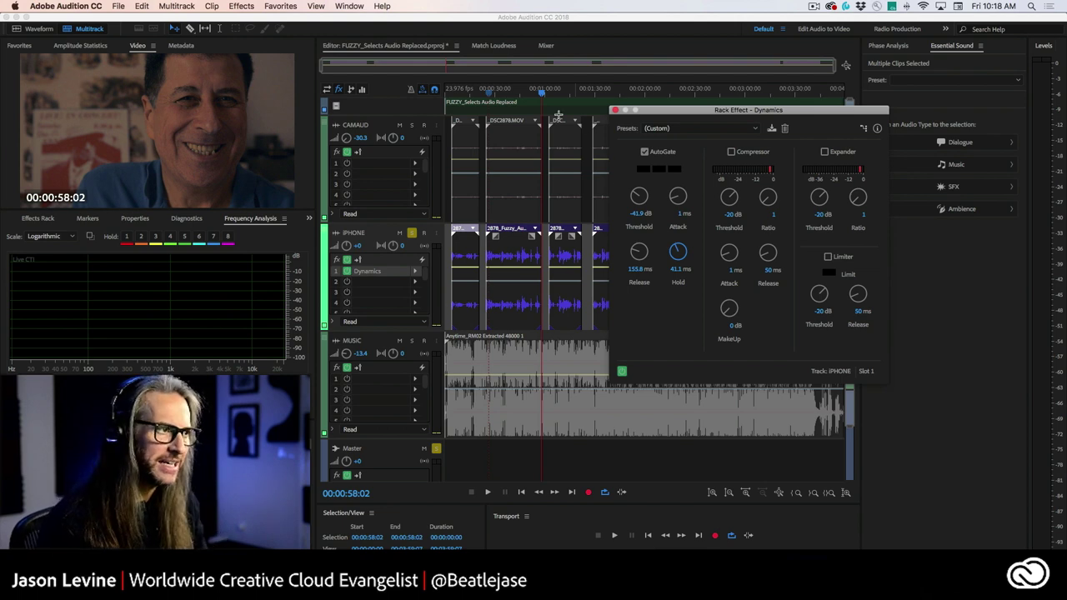
{"action": "left_click_drag", "start_coordinate": [546, 93], "coordinate": [526, 91]}
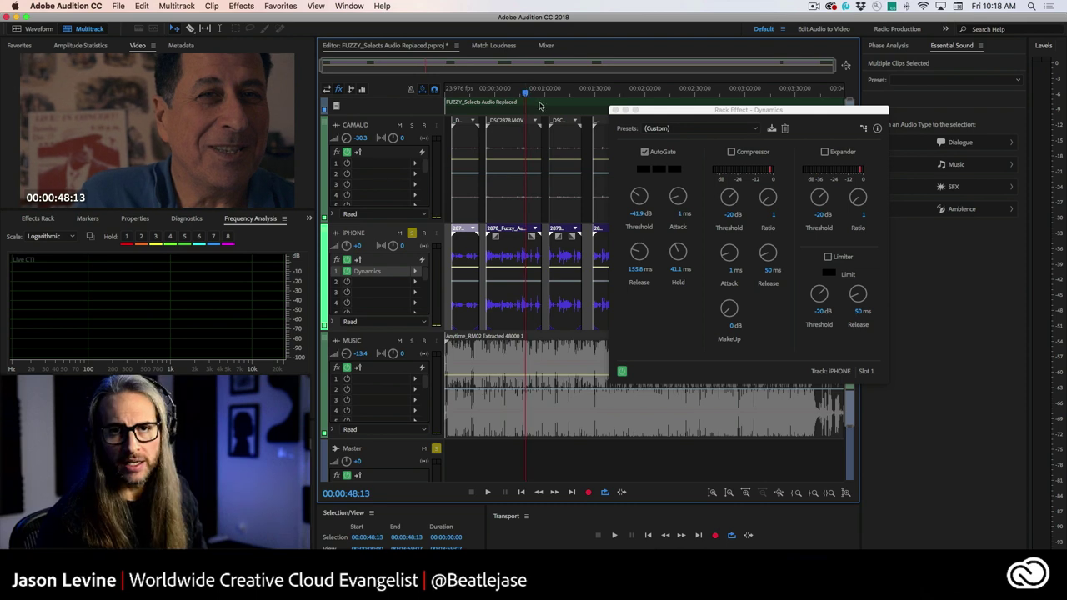
Compare the iPhone dialogue with AutoGate off from 00:00:48:13 and with AutoGate on from 00:00:47:03
{"action": "left_click", "coordinate": [644, 153]}
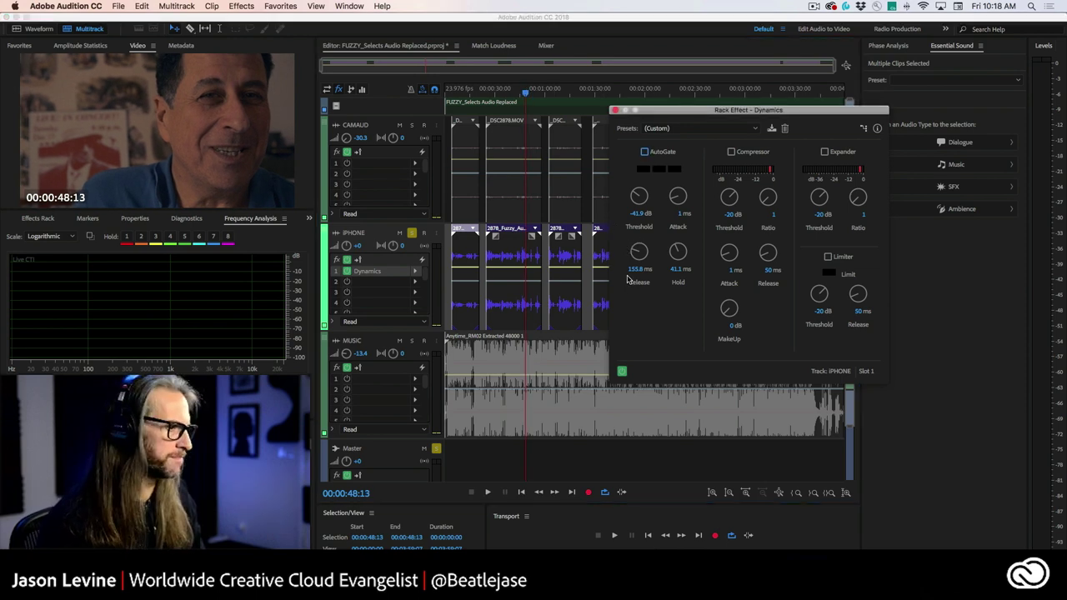
{"action": "key", "text": "space"}
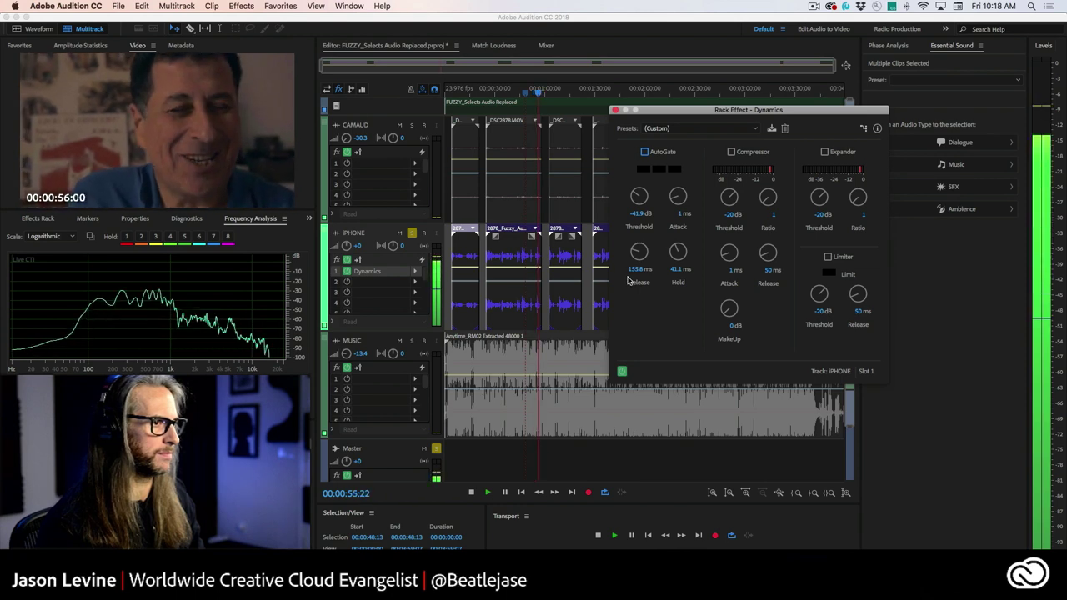
{"action": "key", "text": "space"}
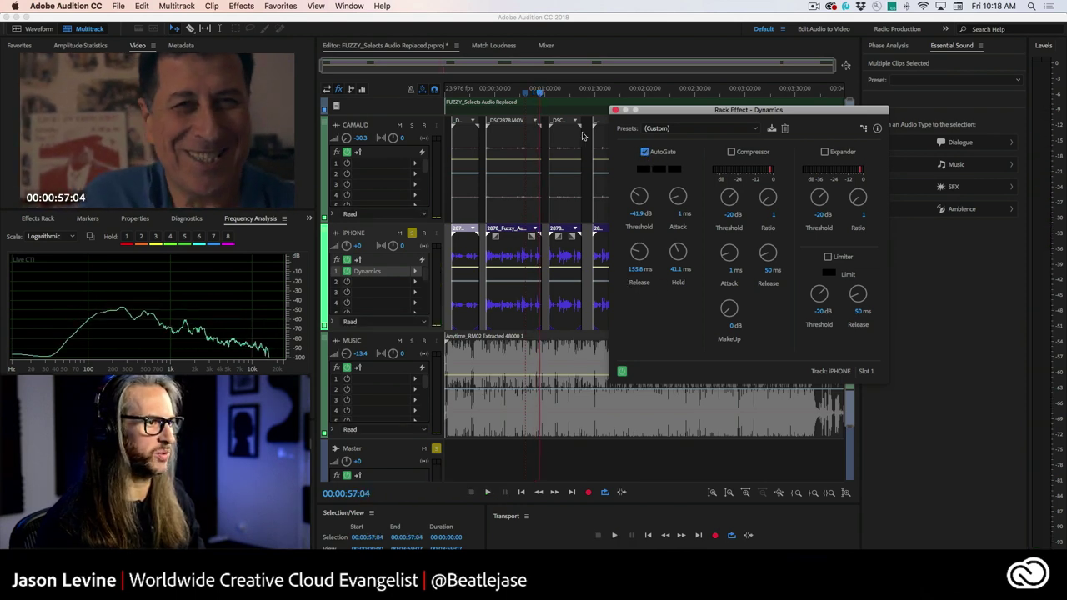
{"action": "left_click", "coordinate": [523, 92]}
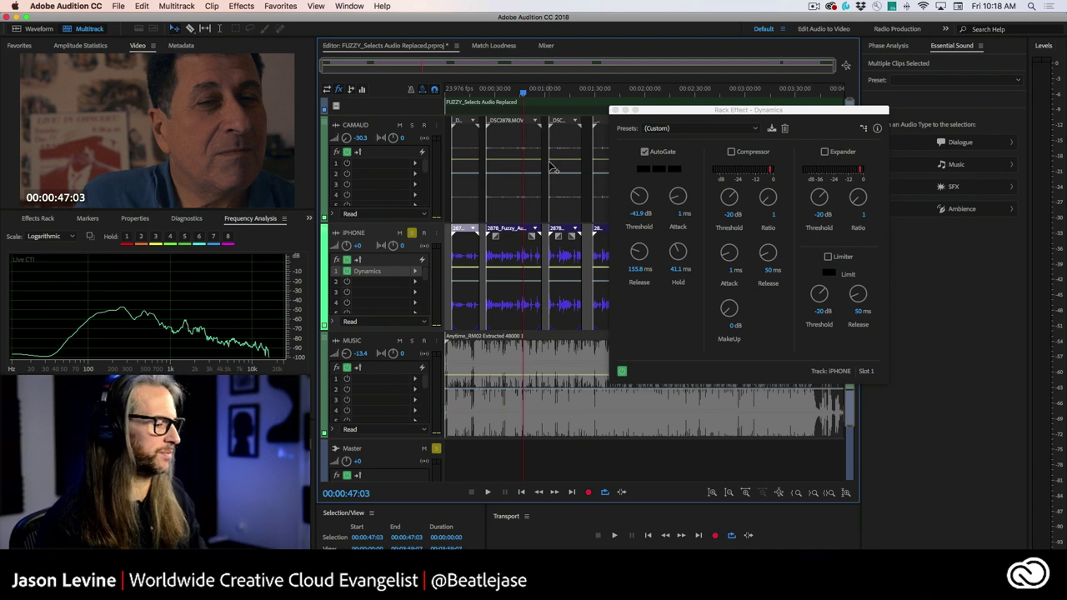
{"action": "key", "text": "space"}
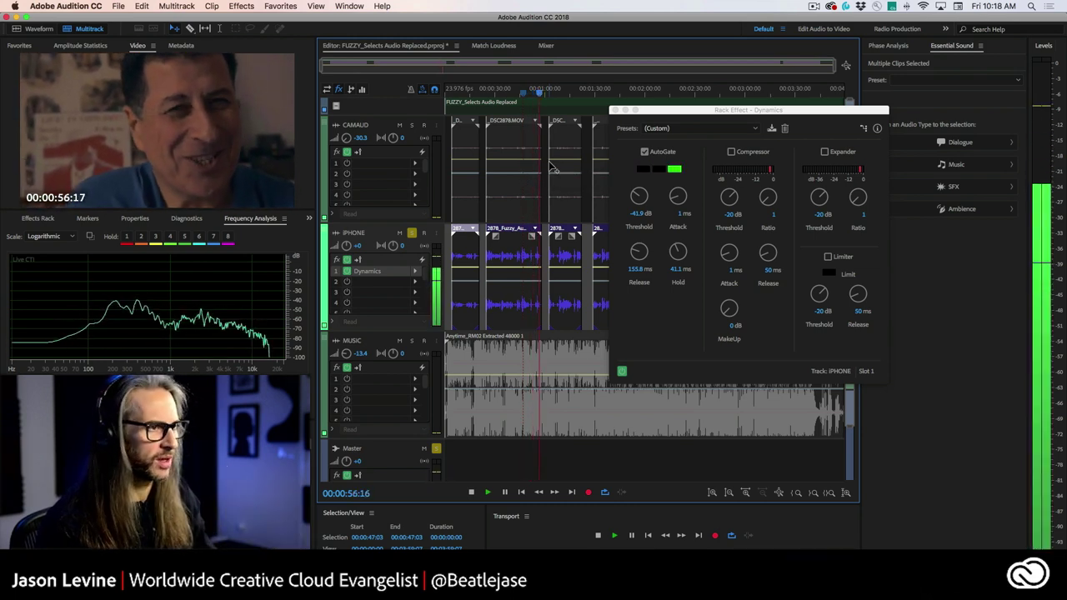
{"action": "key", "text": "space"}
Play the iPhone dialogue from 00:00:49:12 and set the AutoGate threshold to -43.3 dB
{"action": "left_click_drag", "start_coordinate": [541, 93], "coordinate": [526, 94]}
{"action": "key", "text": "space"}
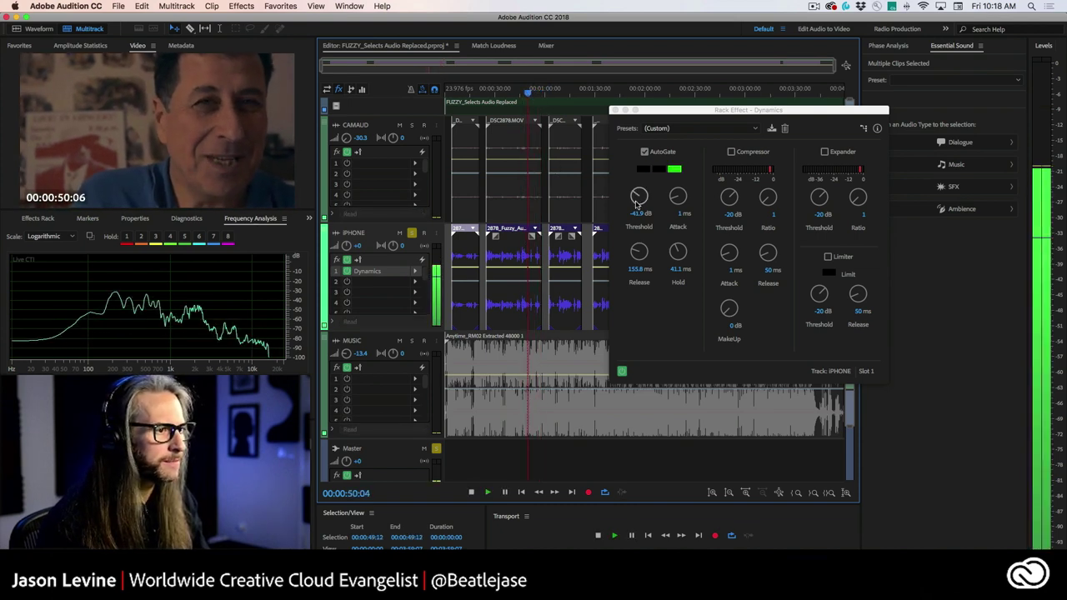
{"action": "left_click_drag", "start_coordinate": [638, 206], "coordinate": [627, 208]}
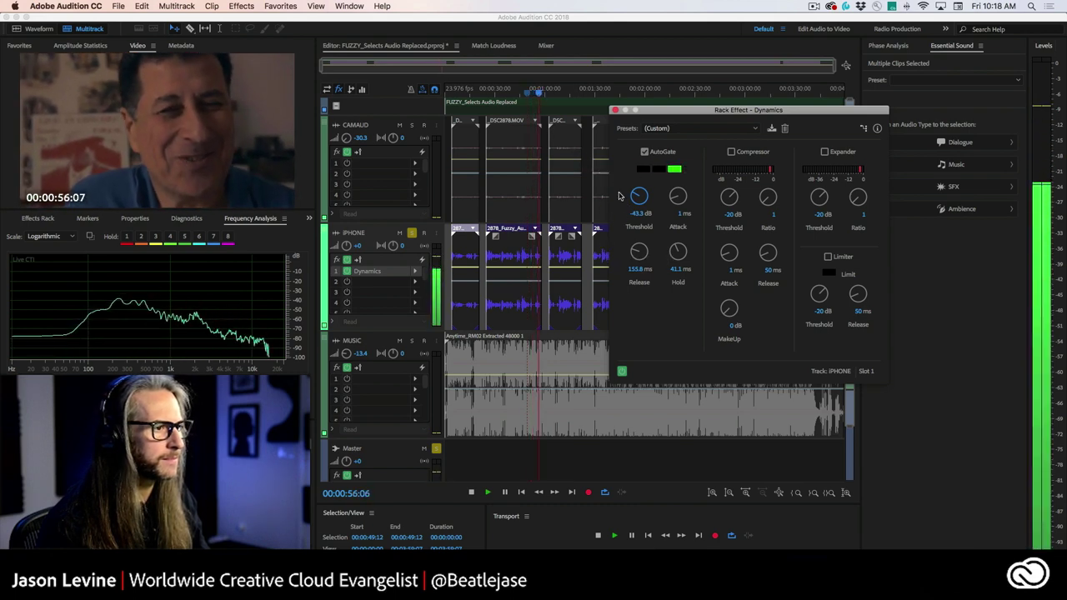
{"action": "key", "text": "space"}
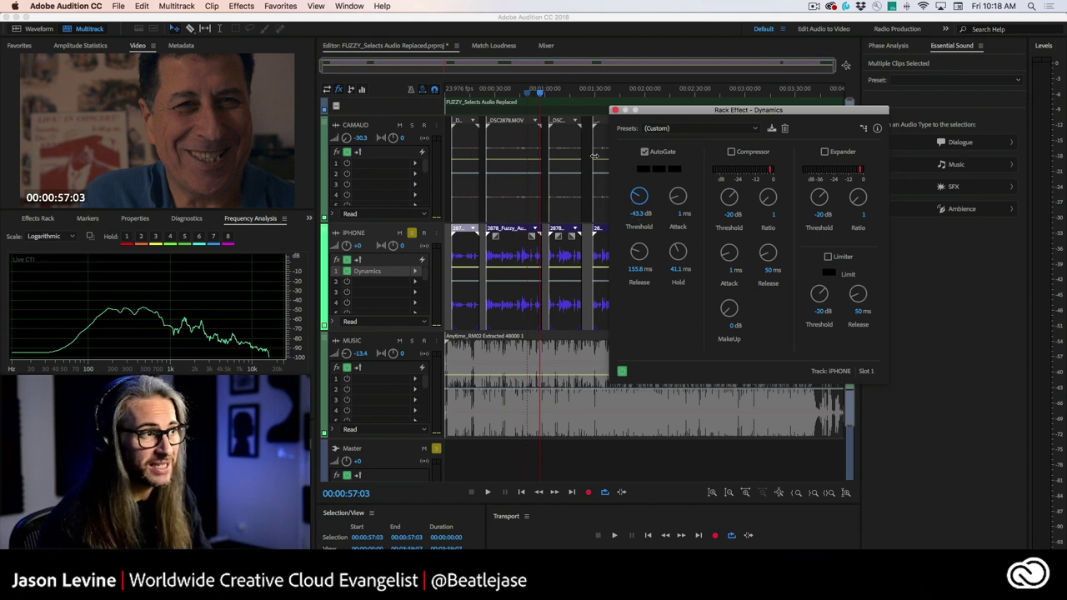
Play the first iPhone clip from 00:00:09:06 past its end to check how the gate handles the closing silence
{"action": "left_click", "coordinate": [459, 89]}
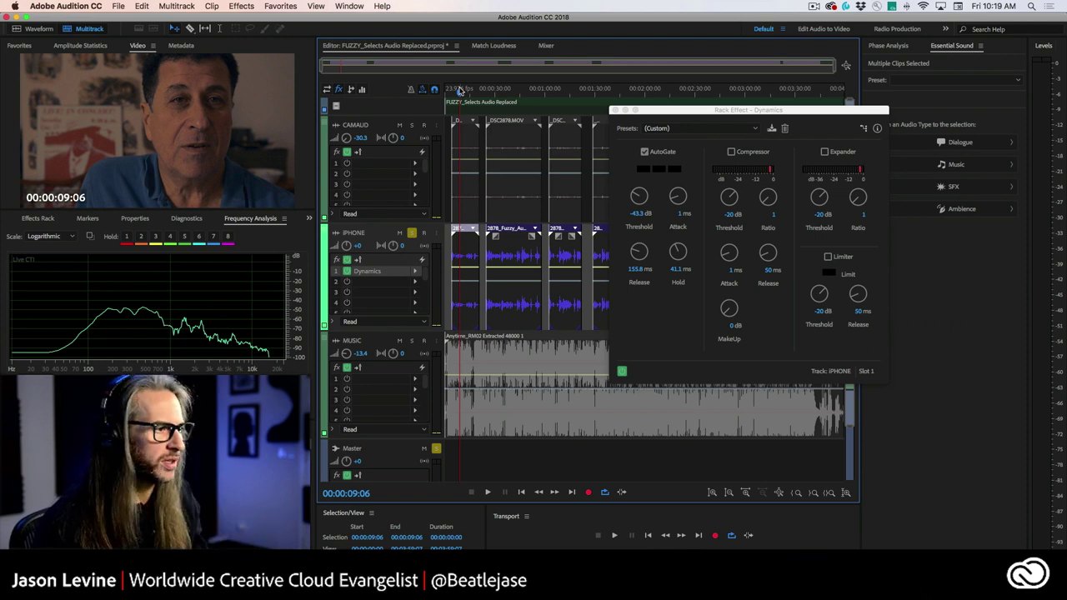
{"action": "key", "text": "space"}
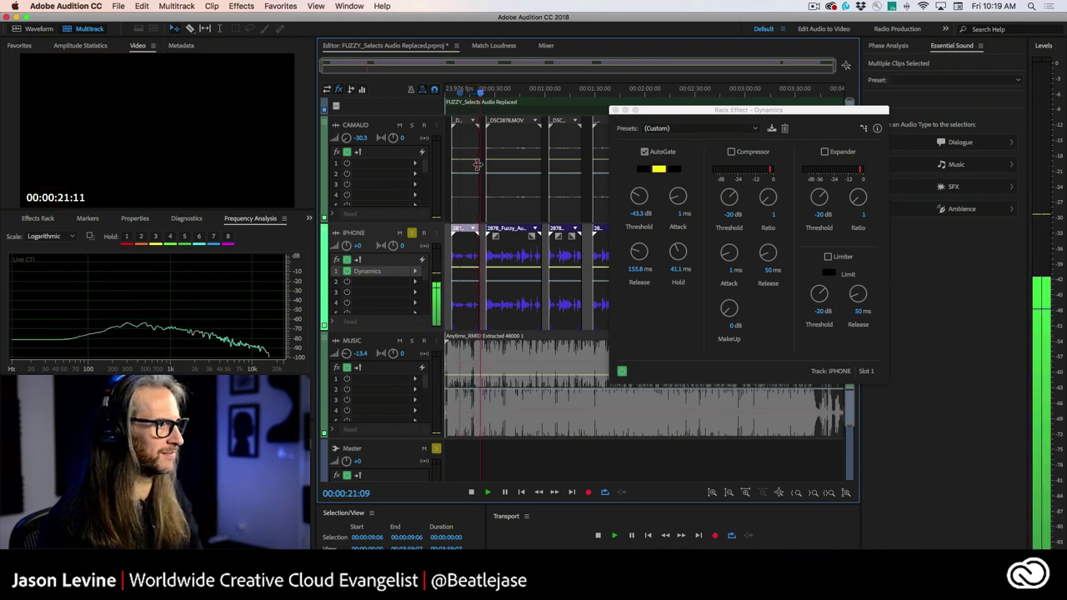
{"action": "key", "text": "space"}
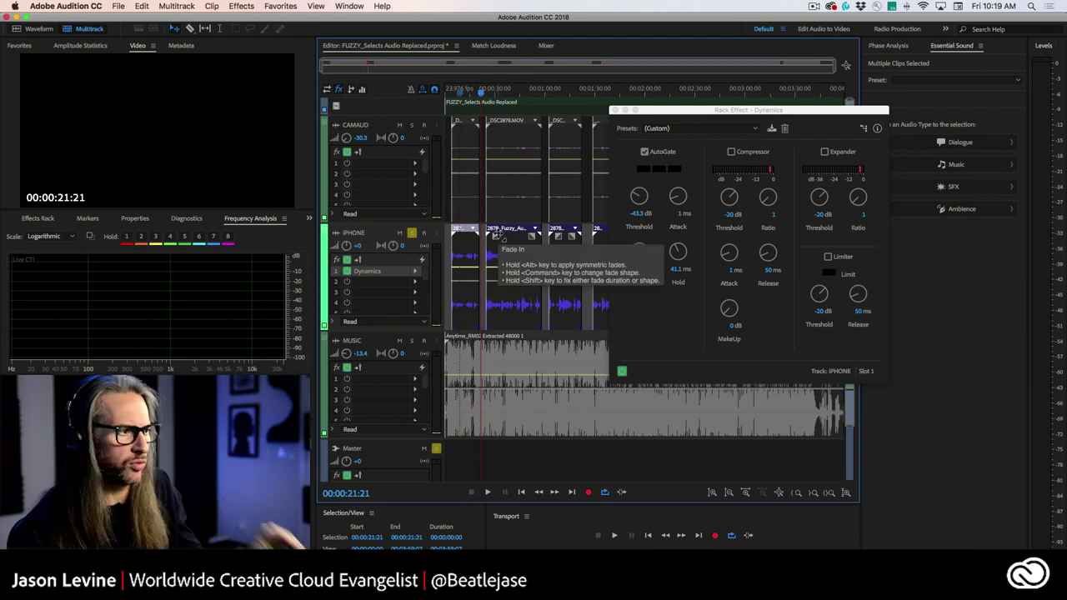
Close the Dynamics settings, add a fade-out at the end of the first iPhone clip and audition it from 00:00:17:14
{"action": "left_click", "coordinate": [615, 110]}
{"action": "left_click_drag", "start_coordinate": [469, 97], "coordinate": [510, 96]}
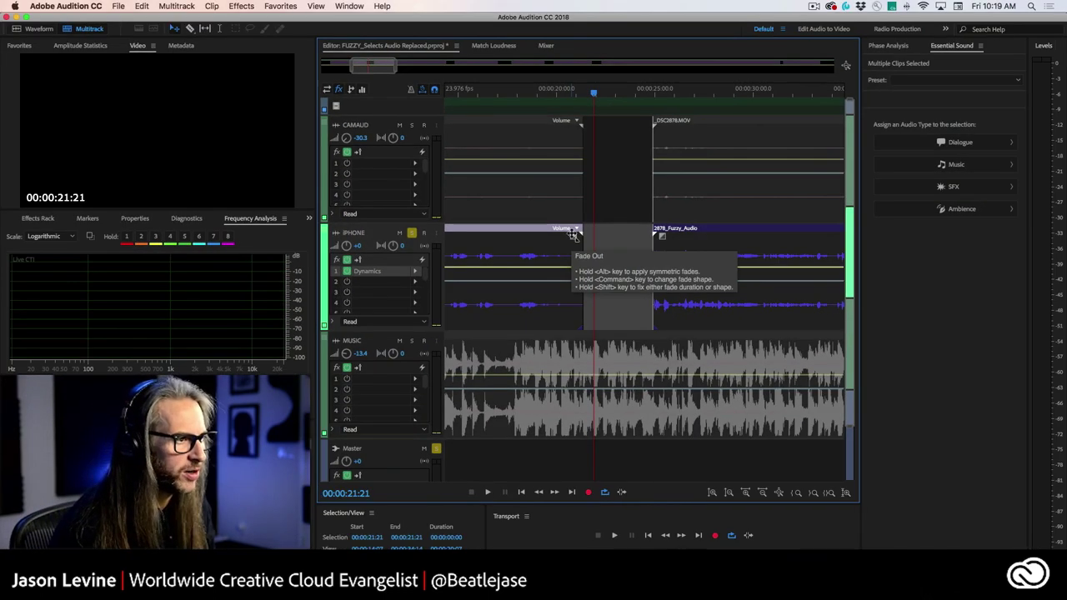
{"action": "left_click_drag", "start_coordinate": [573, 235], "coordinate": [546, 299]}
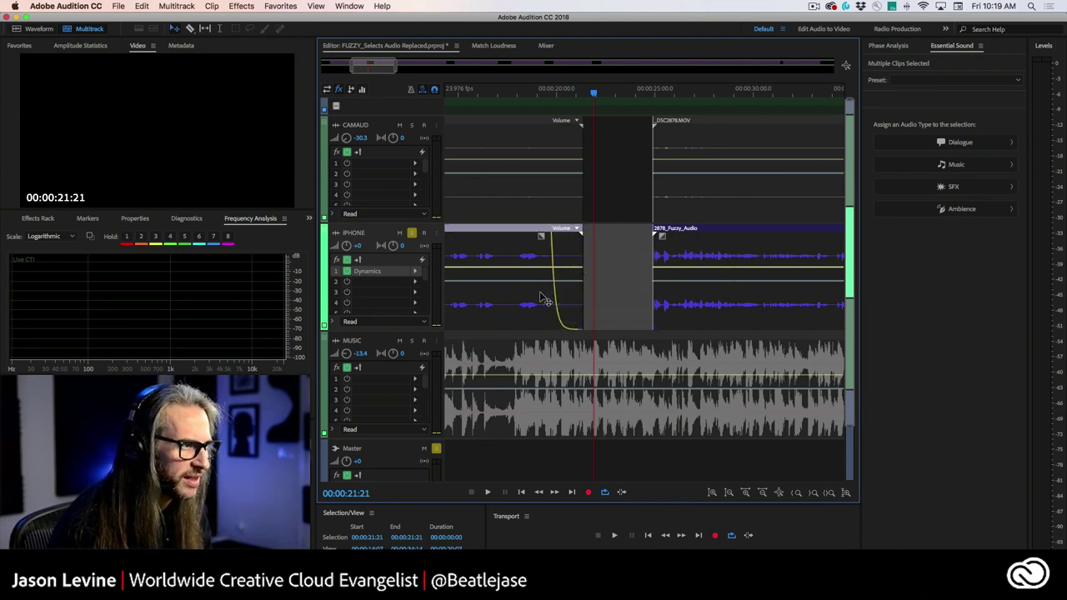
{"action": "left_click", "coordinate": [510, 92]}
{"action": "key", "text": "space"}
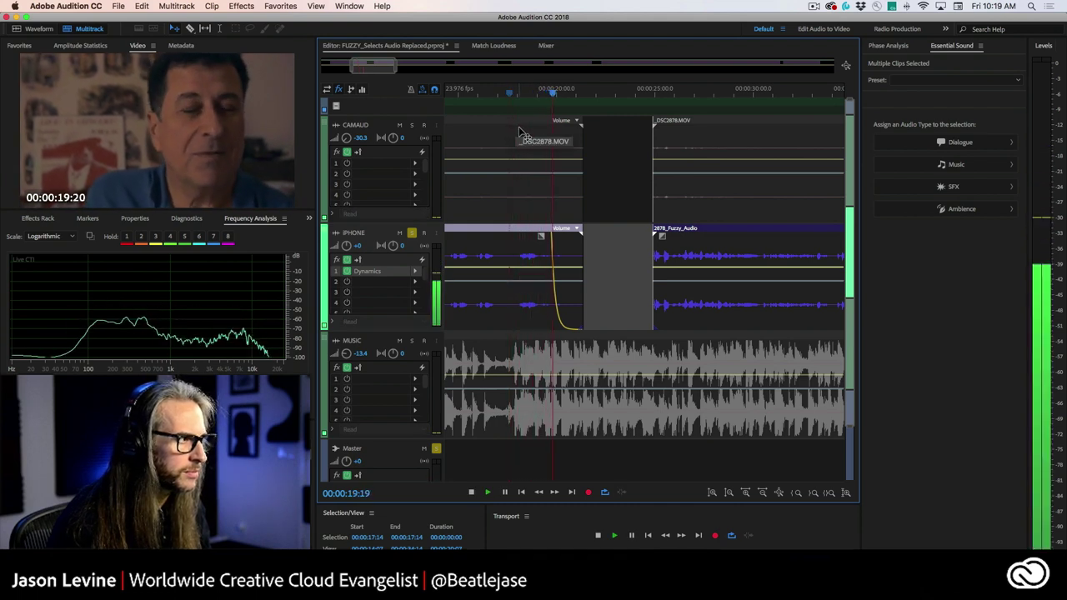
{"action": "key", "text": "space"}
Shorten the first iPhone clip's fade-out to about one second and audition it from 00:00:18:06
{"action": "left_click_drag", "start_coordinate": [540, 236], "coordinate": [551, 237]}
{"action": "left_click", "coordinate": [521, 92]}
{"action": "key", "text": "space"}
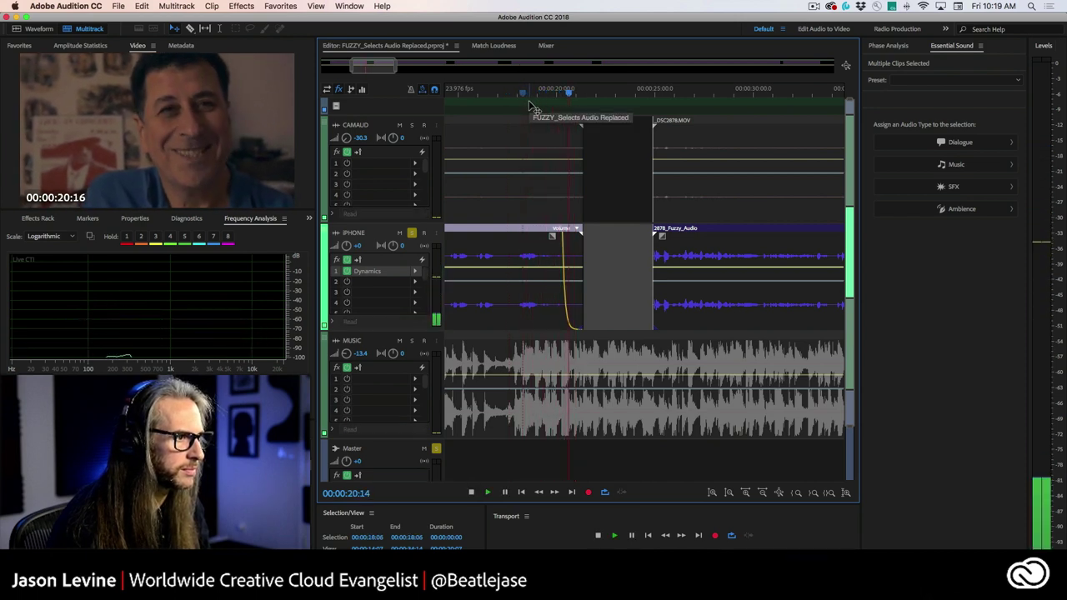
{"action": "key", "text": "space"}
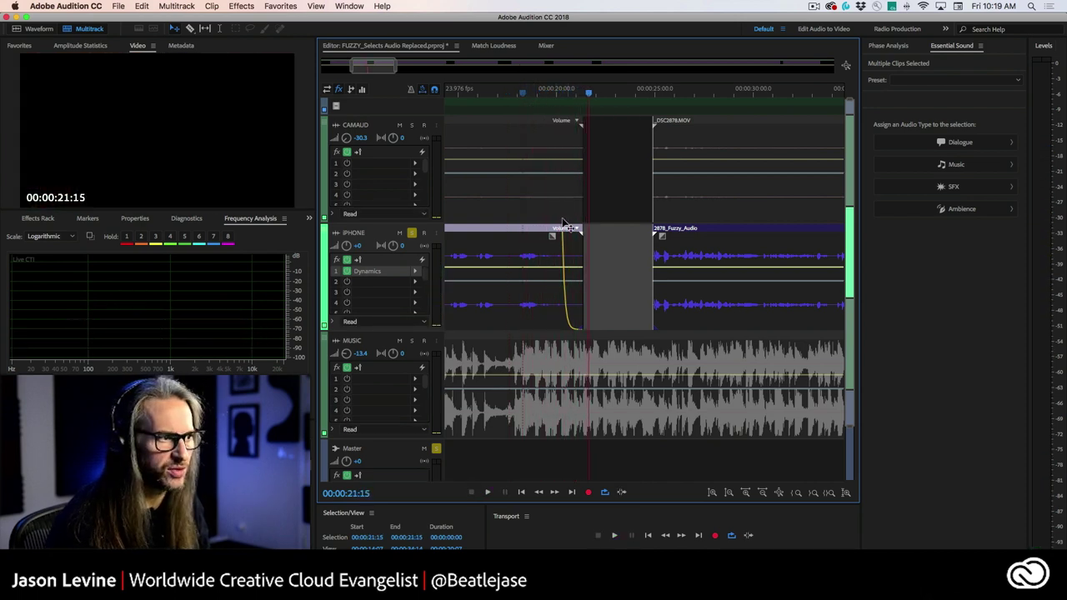
Remove the first iPhone clip's fade-out and play its ending from 00:00:19:04 for comparison
{"action": "left_click", "coordinate": [540, 95]}
{"action": "key", "text": "space"}
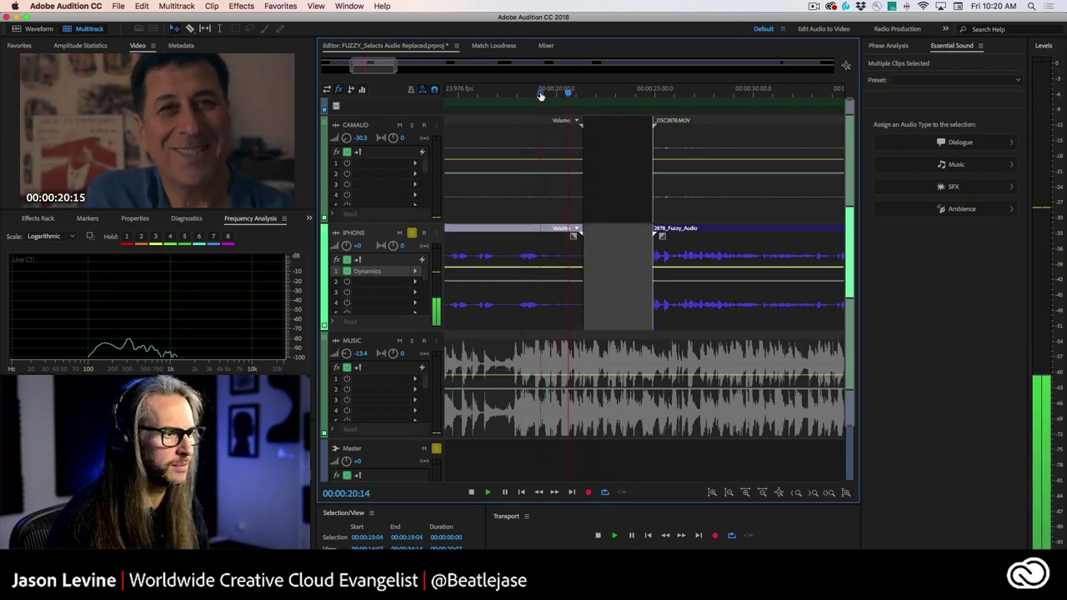
{"action": "key", "text": "space"}
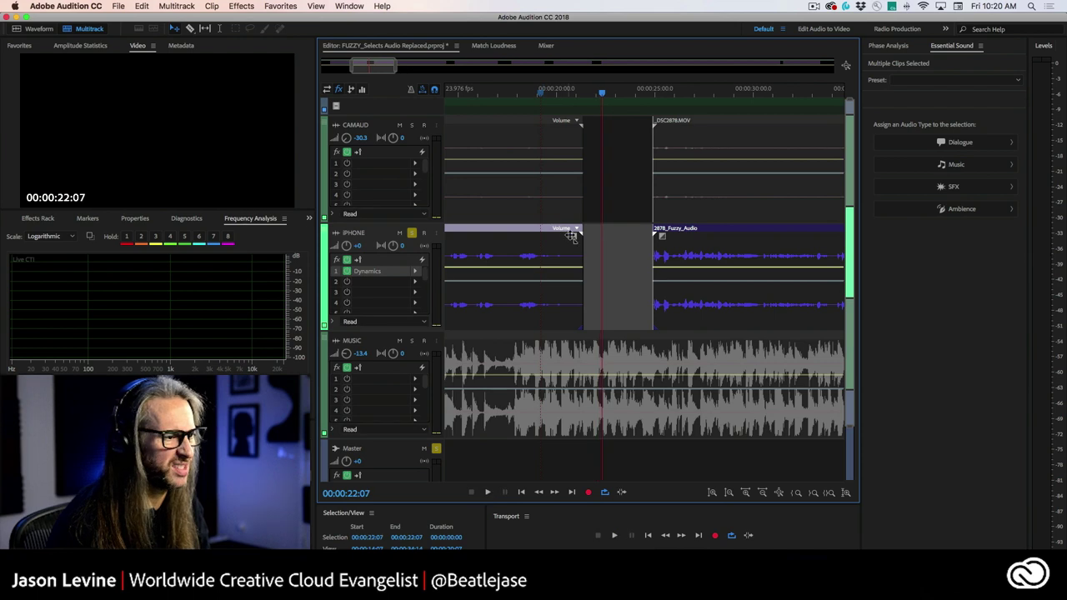
Add a short fade-out of about half a second to the first iPhone clip and audition it from 00:00:18:17
{"action": "left_click_drag", "start_coordinate": [570, 236], "coordinate": [560, 283]}
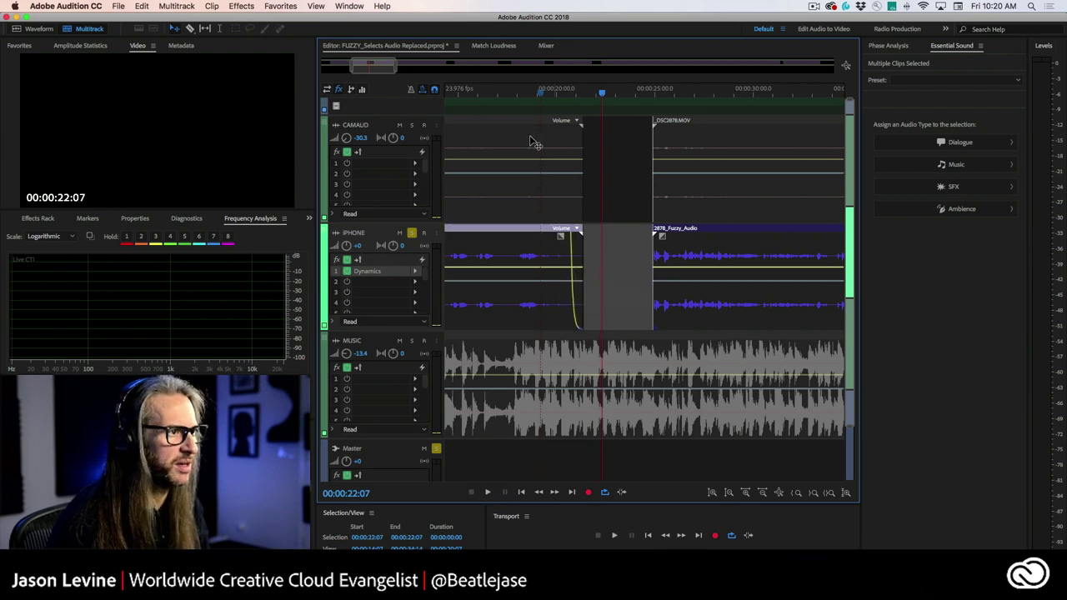
{"action": "left_click", "coordinate": [532, 92]}
{"action": "key", "text": "space"}
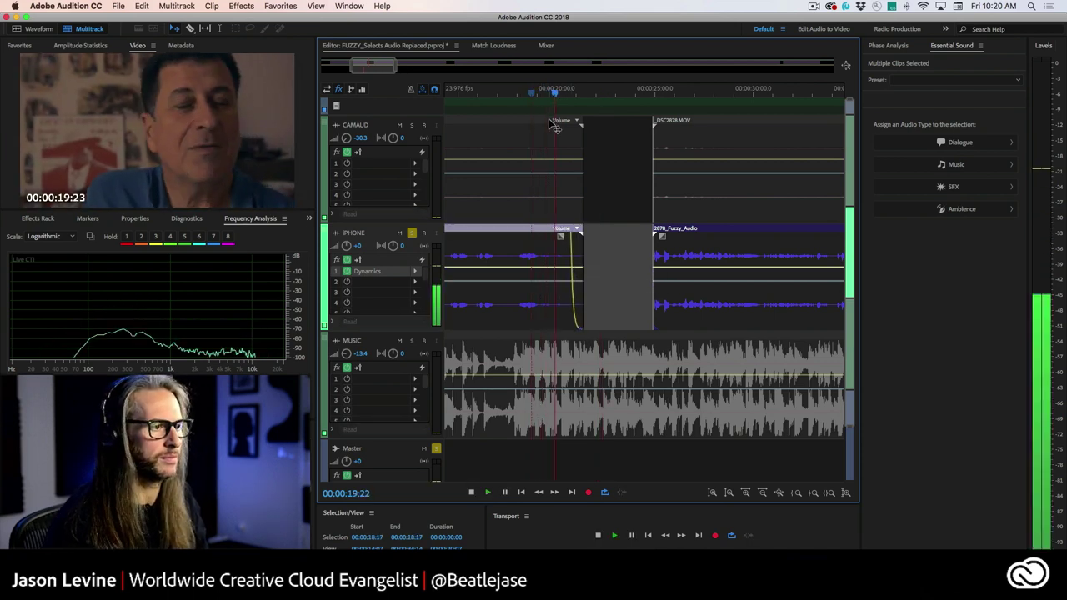
{"action": "key", "text": "space"}
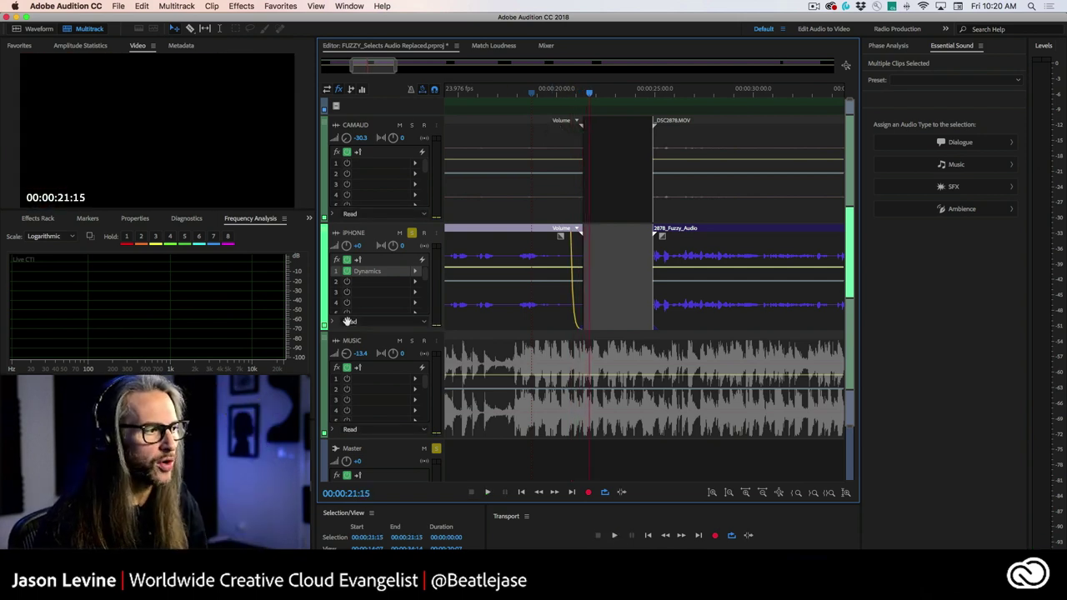
Reopen the iPhone track's Dynamics settings beside the clips and place the playhead at 00:00:24:22, the second clip's start
{"action": "double_click", "coordinate": [376, 272]}
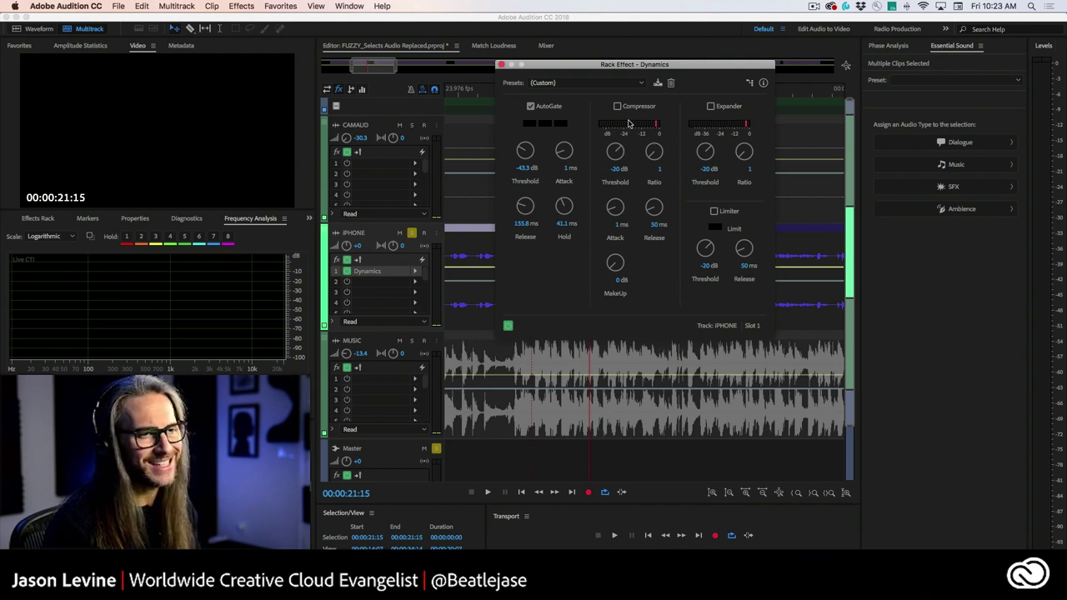
{"action": "left_click_drag", "start_coordinate": [552, 67], "coordinate": [773, 164]}
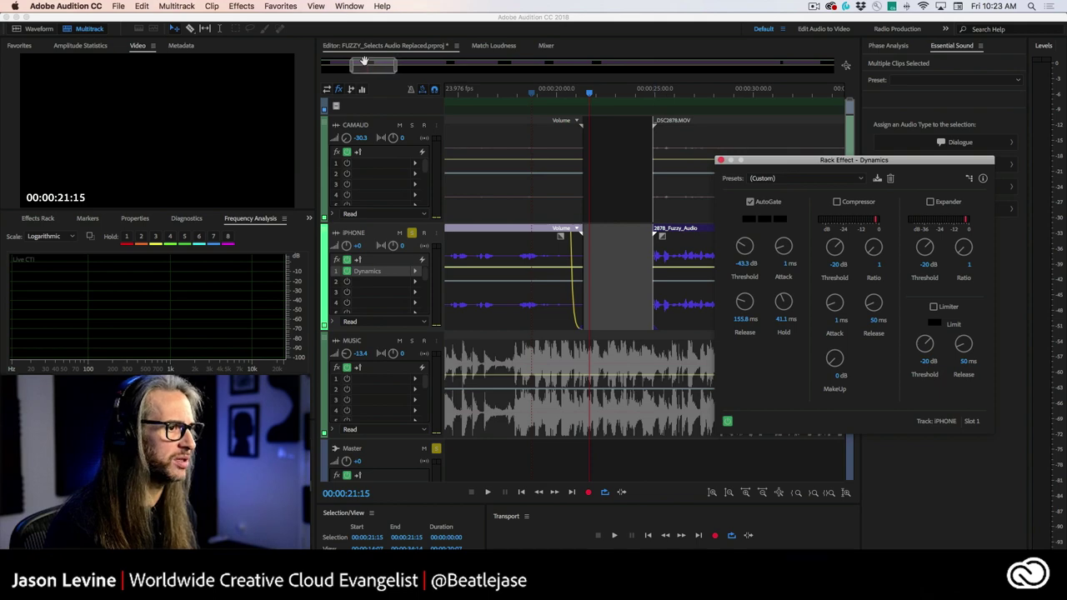
{"action": "left_click_drag", "start_coordinate": [372, 65], "coordinate": [554, 67]}
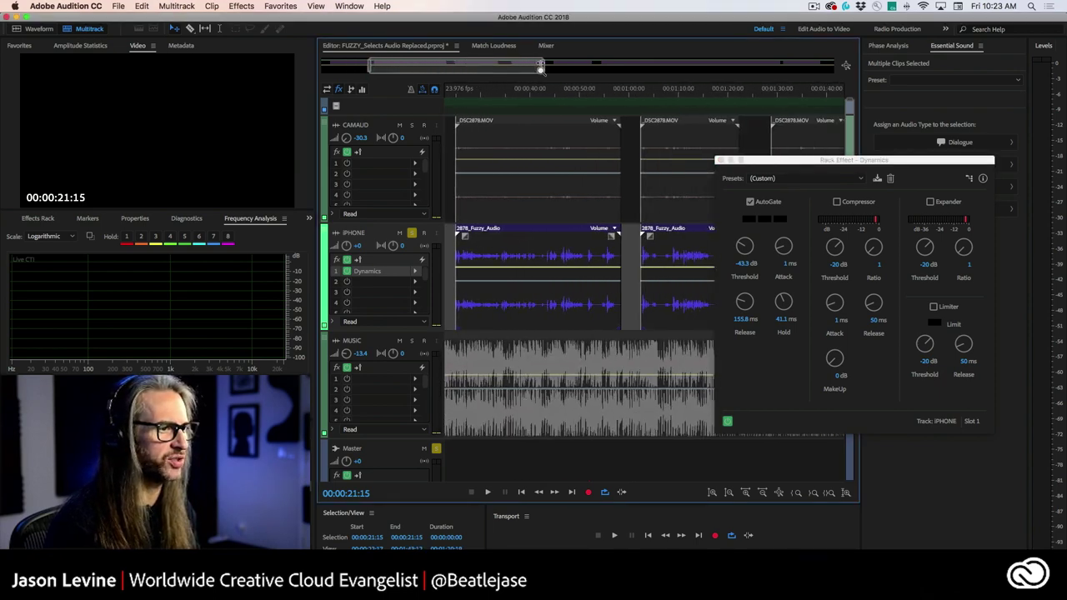
{"action": "left_click", "coordinate": [455, 91]}
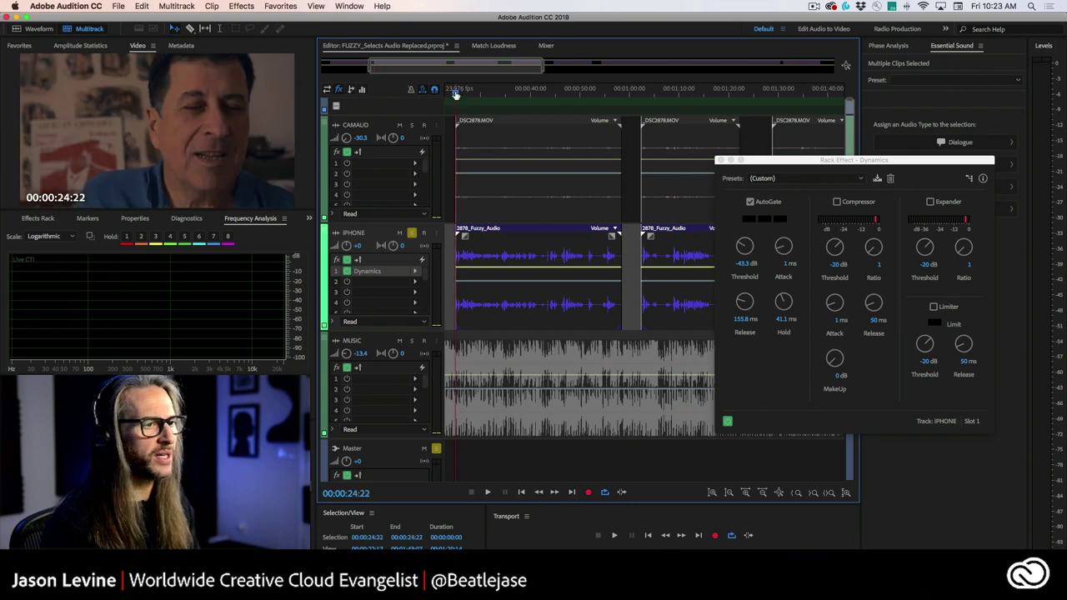
Enable the Compressor in the iPhone track's Dynamics effect and set its ratio to 3
{"action": "left_click_drag", "start_coordinate": [804, 167], "coordinate": [804, 103]}
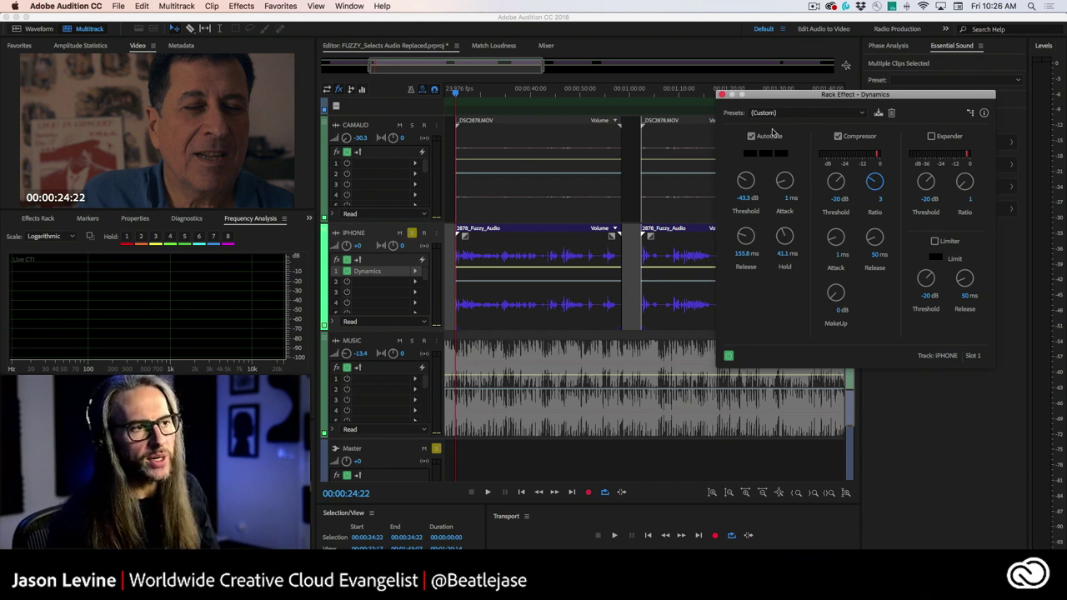
{"action": "left_click_drag", "start_coordinate": [796, 96], "coordinate": [710, 87]}
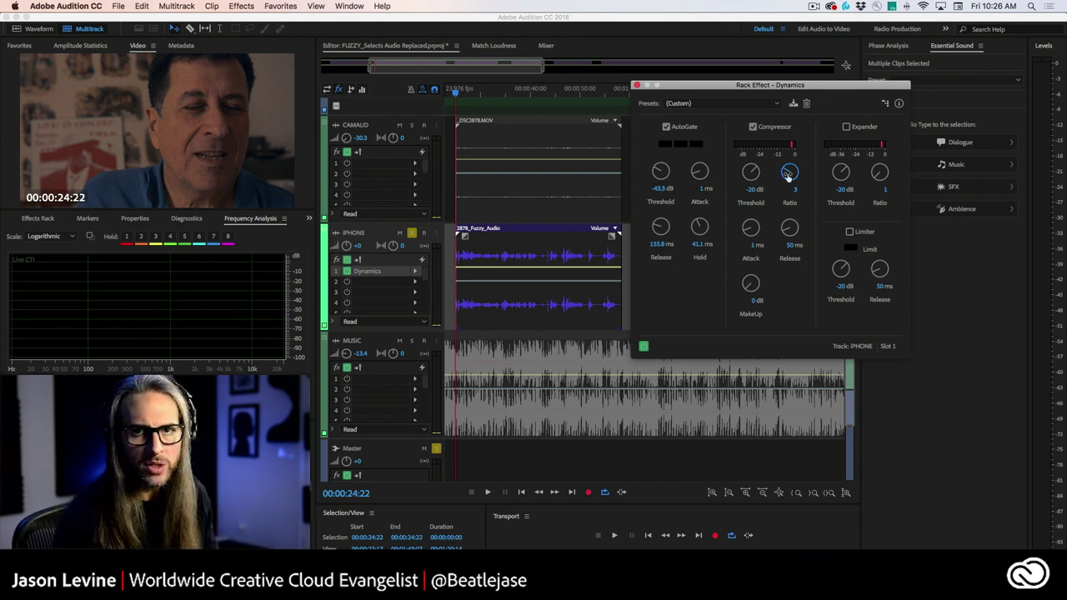
{"action": "left_click", "coordinate": [789, 173]}
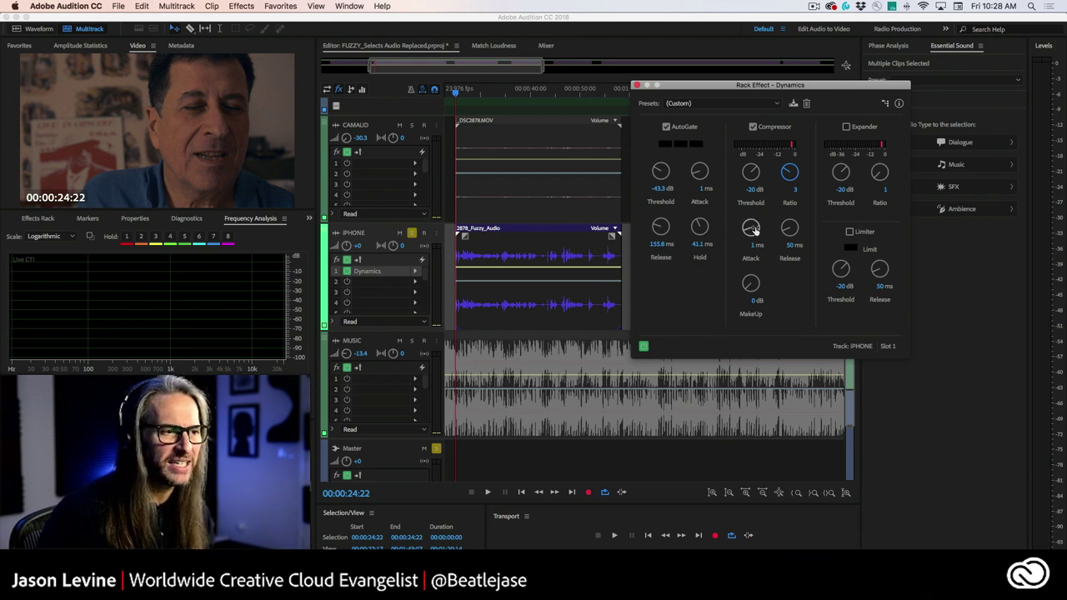
Set the Compressor's attack to 3 ms and its release to 99.6 ms
{"action": "left_click_drag", "start_coordinate": [751, 227], "coordinate": [752, 106]}
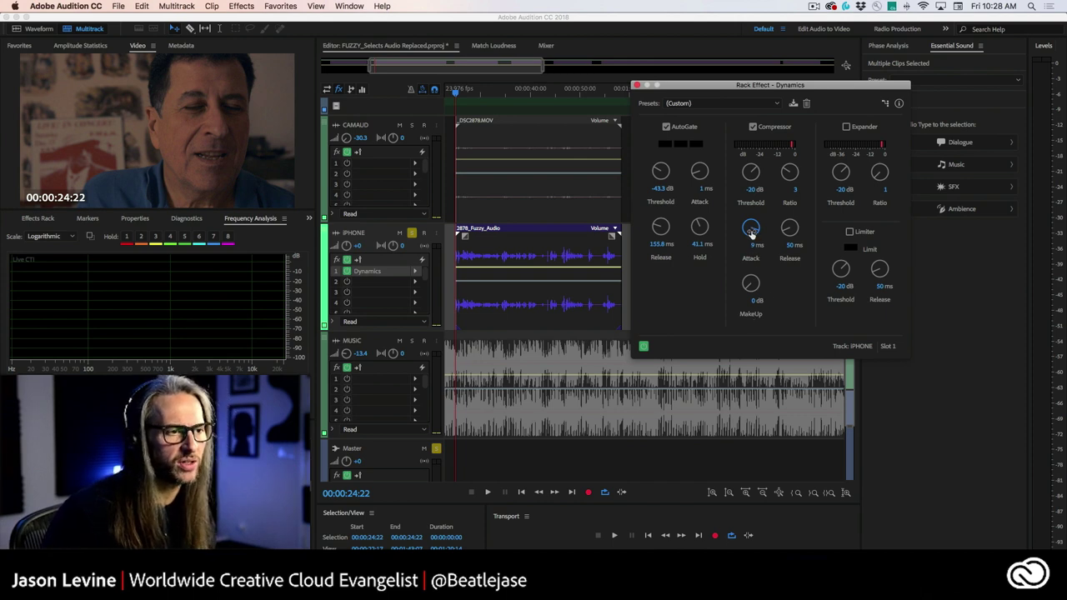
{"action": "left_click_drag", "start_coordinate": [750, 228], "coordinate": [781, 355]}
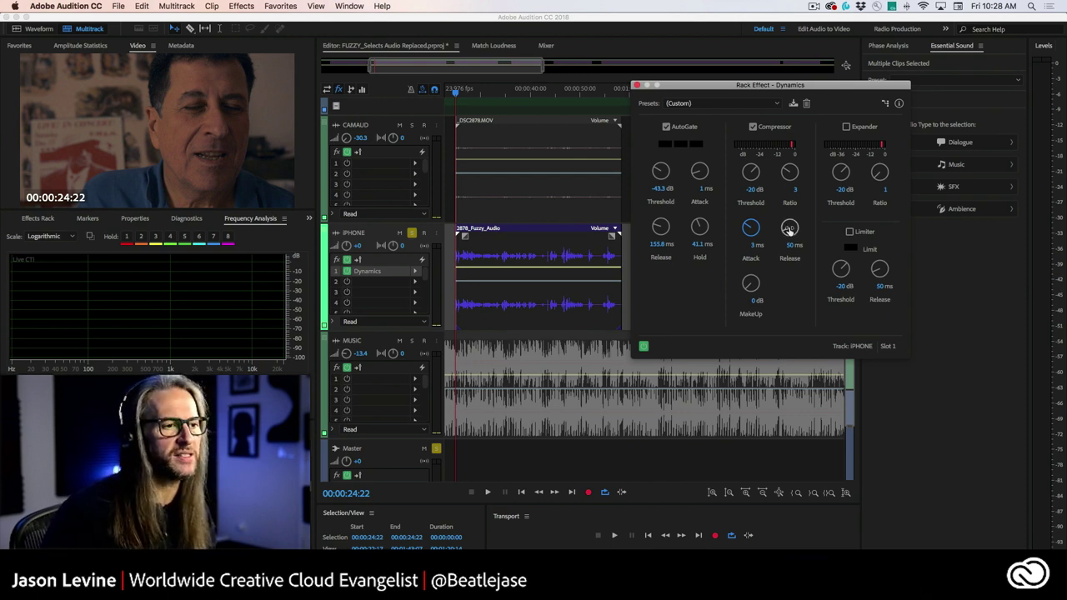
{"action": "left_click_drag", "start_coordinate": [789, 230], "coordinate": [791, 215]}
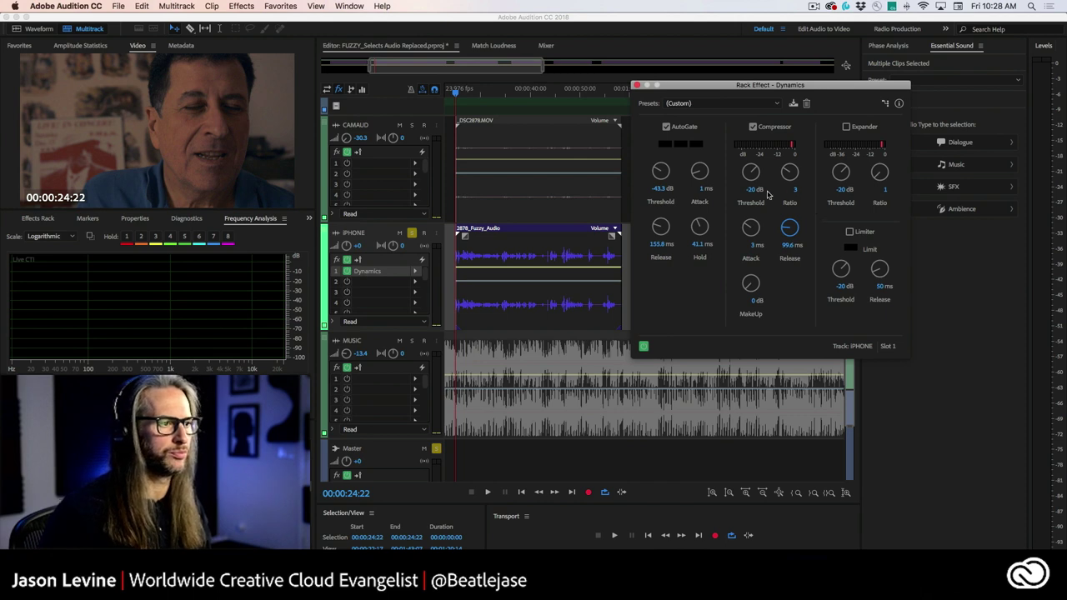
While playing from 00:00:24:22, set the Compressor's threshold to -30.1 dB and its MakeUp gain to 2.8 dB
{"action": "key", "text": "space"}
{"action": "mouse_move", "coordinate": [750, 173]}
{"action": "left_mouse_down"}
{"action": "mouse_move", "coordinate": [751, 225]}
{"action": "mouse_move", "coordinate": [751, 196]}
{"action": "left_mouse_up"}
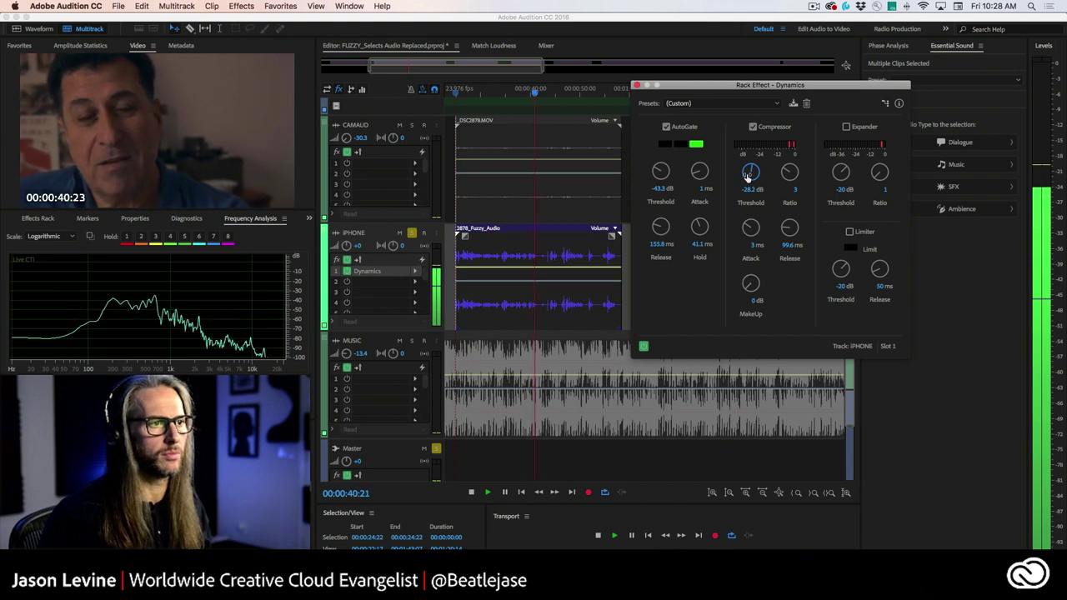
{"action": "left_click_drag", "start_coordinate": [748, 175], "coordinate": [749, 181]}
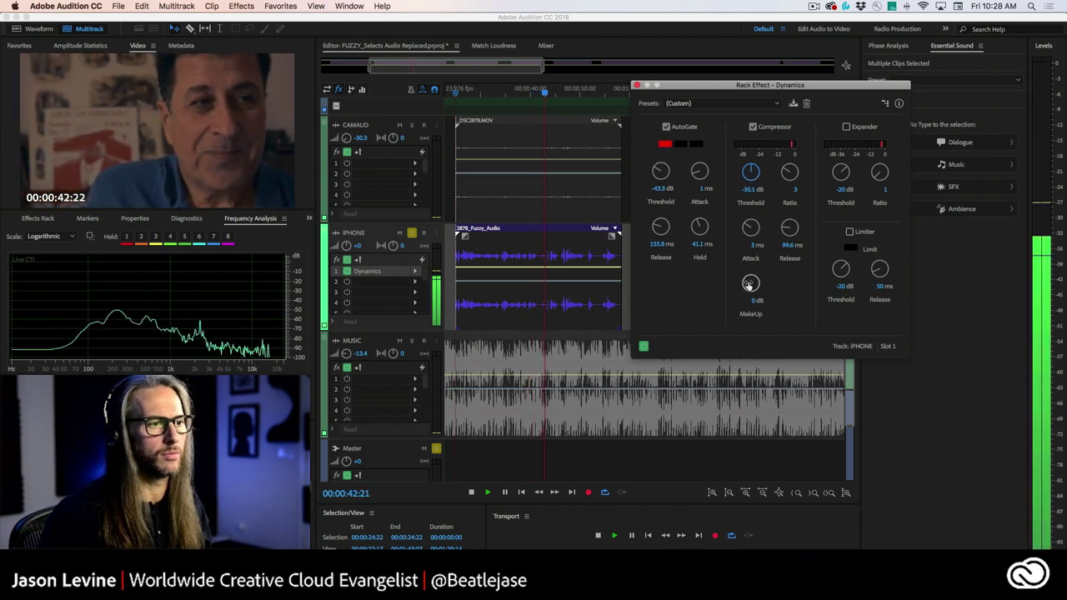
{"action": "left_click_drag", "start_coordinate": [750, 286], "coordinate": [748, 268]}
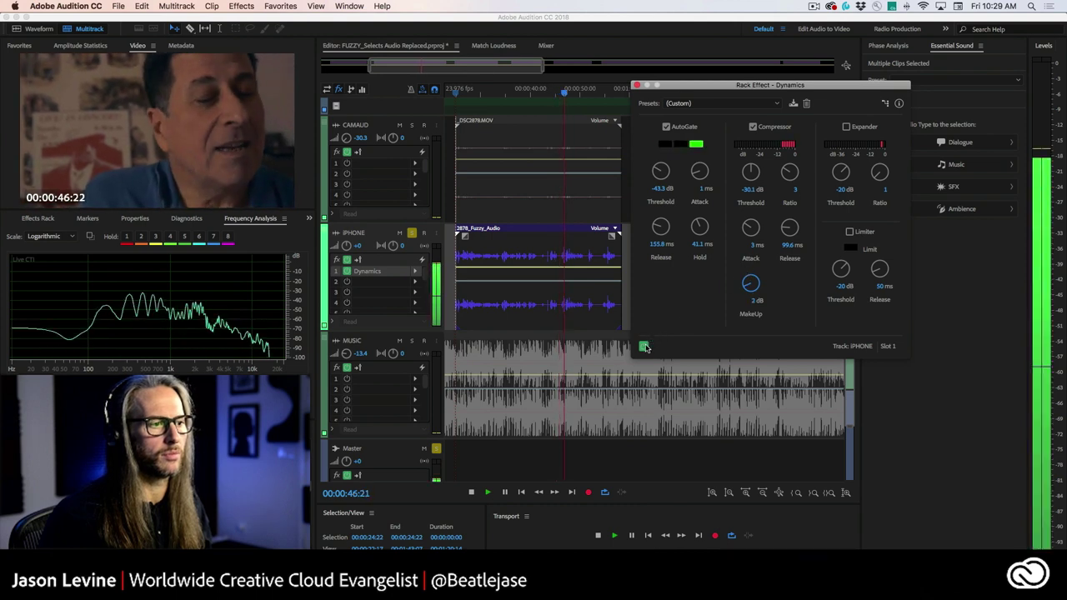
{"action": "left_click_drag", "start_coordinate": [750, 282], "coordinate": [750, 267]}
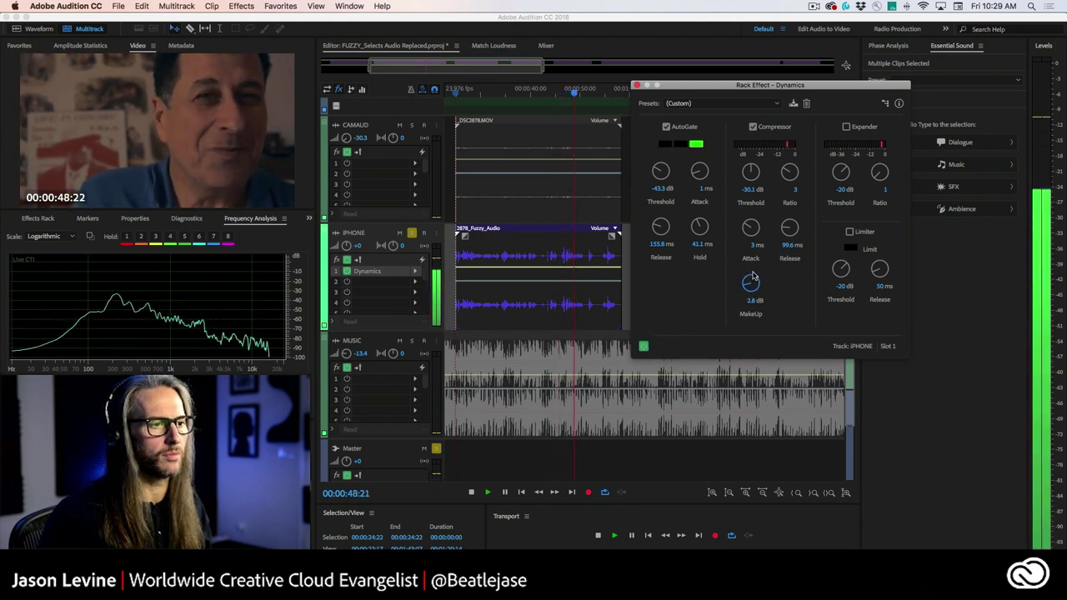
Raise the Compressor's MakeUp gain to 3.8 dB and compare the Dynamics effect bypassed and active during playback
{"action": "left_click", "coordinate": [642, 348]}
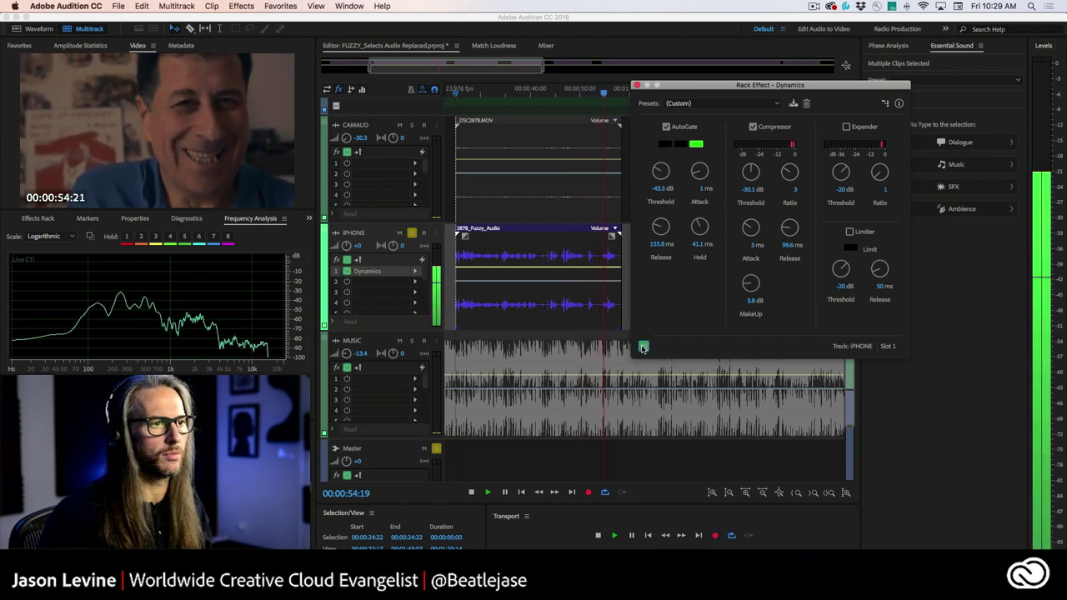
{"action": "left_click", "coordinate": [642, 348]}
{"action": "left_click", "coordinate": [642, 347]}
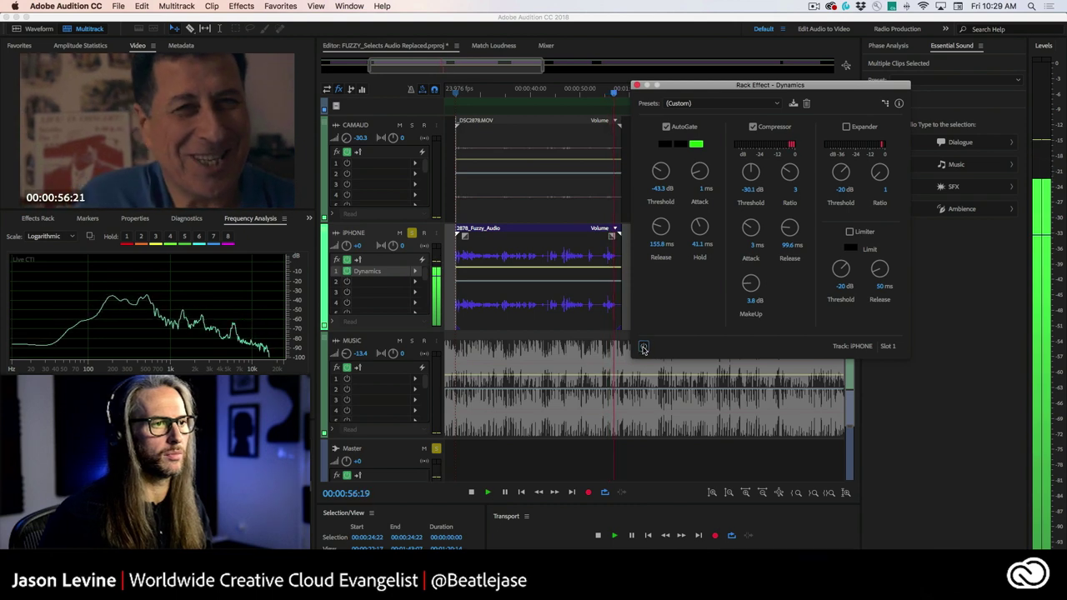
{"action": "key", "text": "space"}
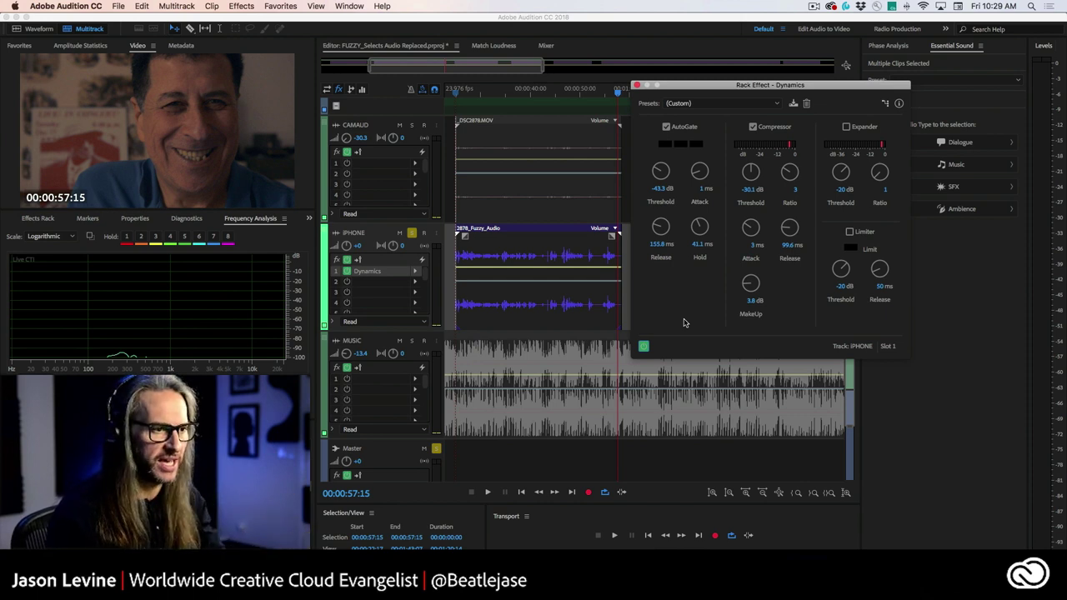
Close the Dynamics settings with the Compressor left on, and clear the solo on the iPhone and Master tracks
{"action": "left_click", "coordinate": [753, 128]}
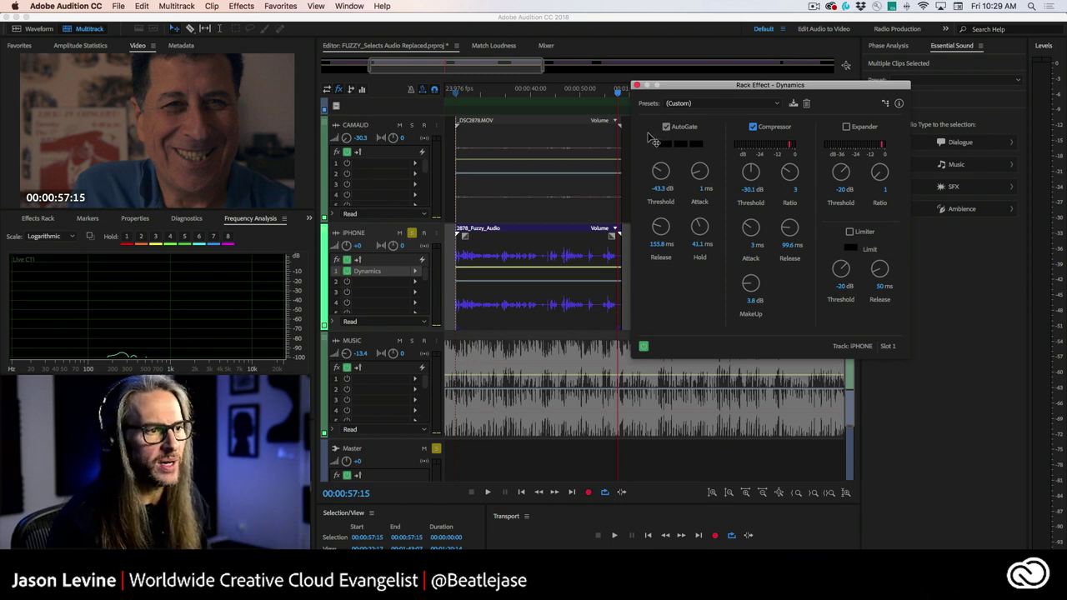
{"action": "left_click", "coordinate": [638, 85]}
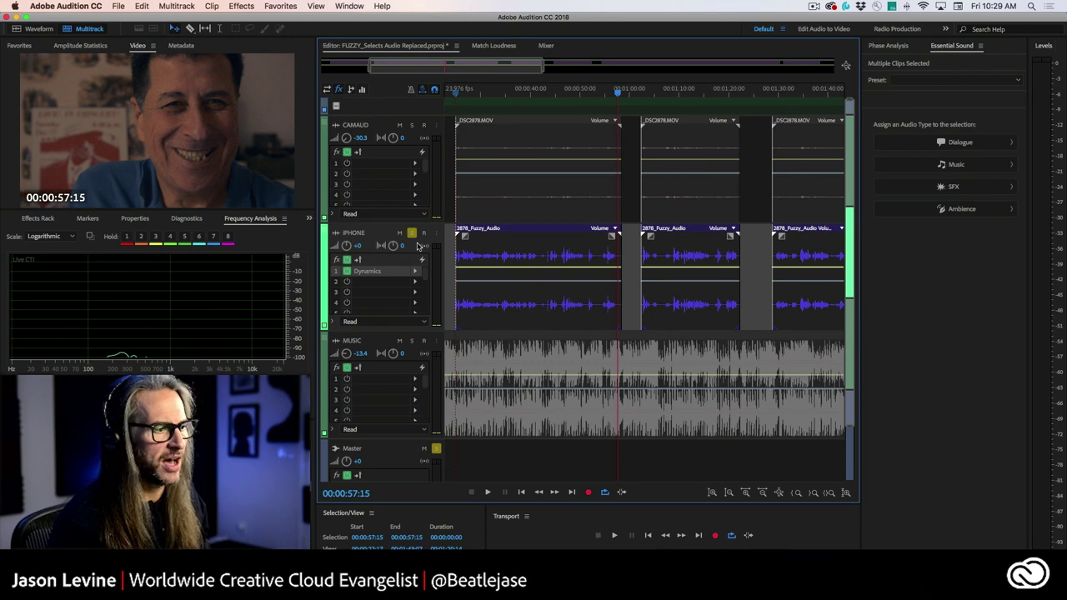
{"action": "left_click", "coordinate": [434, 451]}
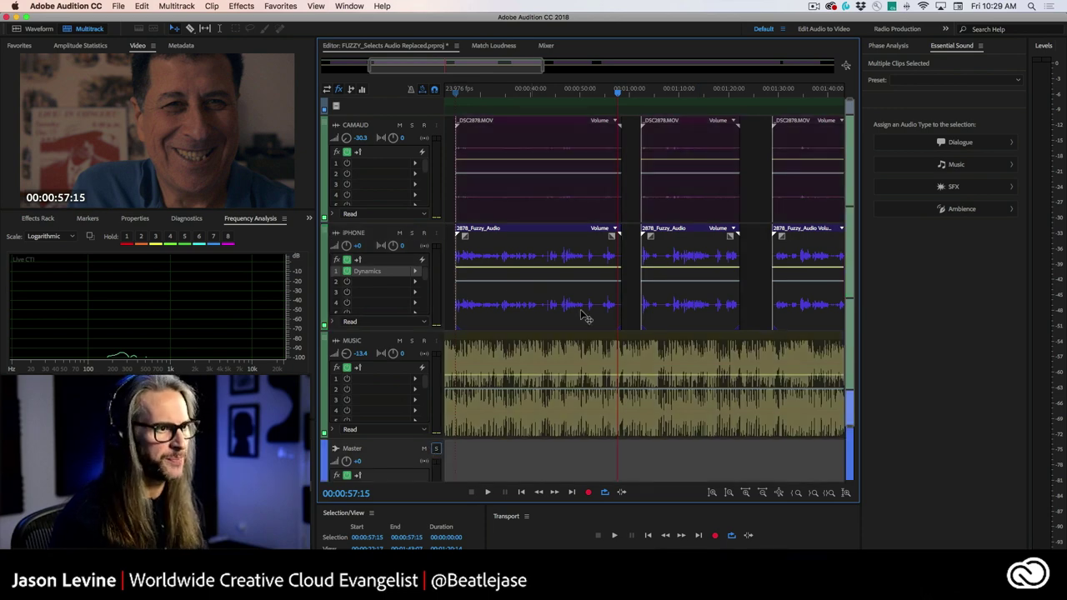
Assign the Dialogue audio type to the iPhone track's clips from the second through the last, and look over the Clarity options
{"action": "left_click_drag", "start_coordinate": [540, 65], "coordinate": [833, 65]}
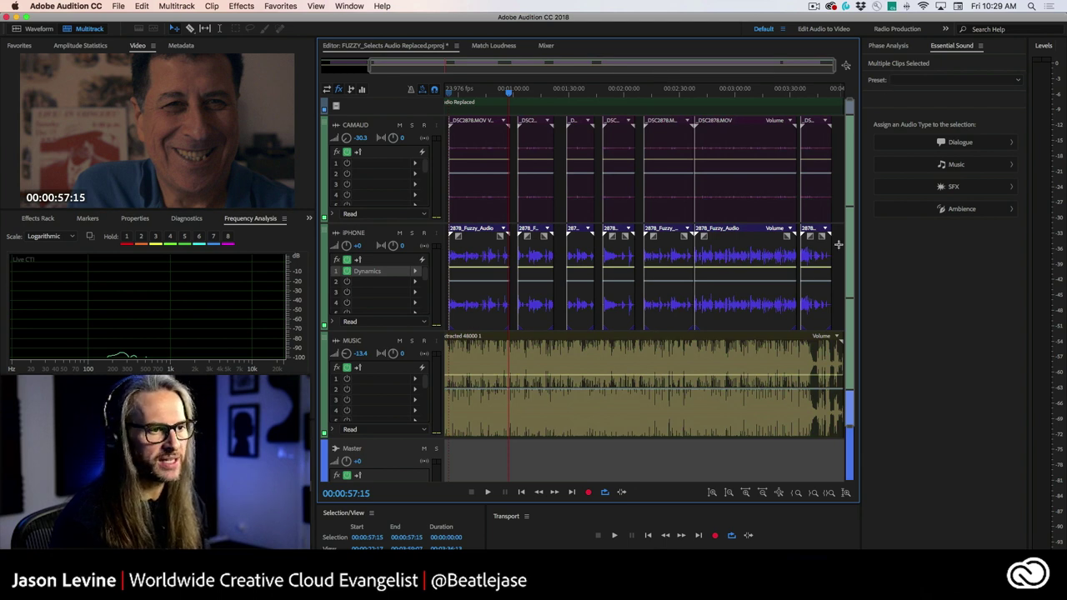
{"action": "left_click_drag", "start_coordinate": [837, 242], "coordinate": [483, 318]}
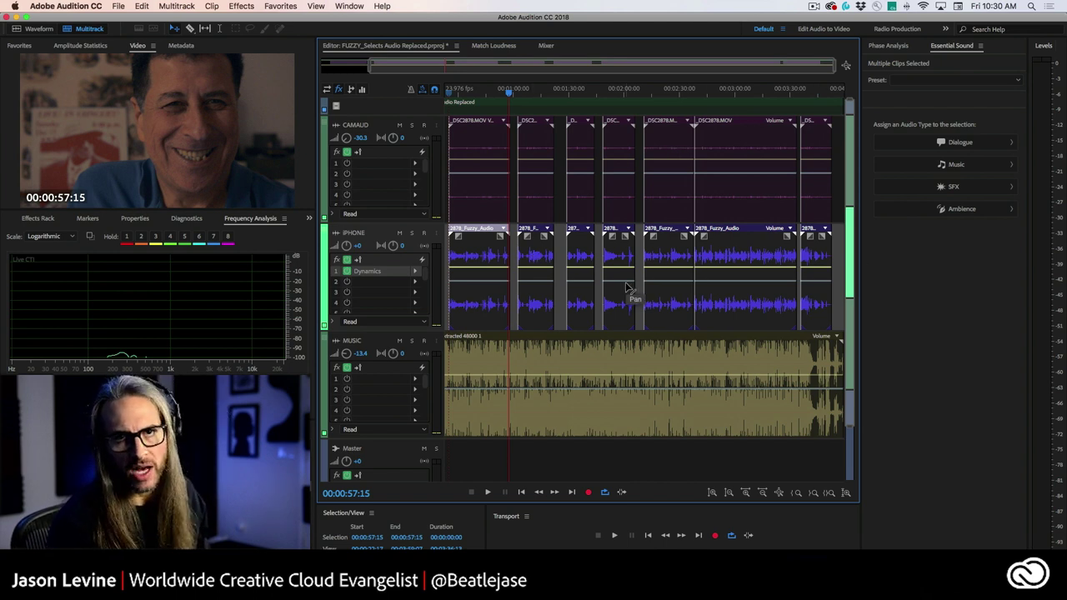
{"action": "left_click", "coordinate": [960, 142]}
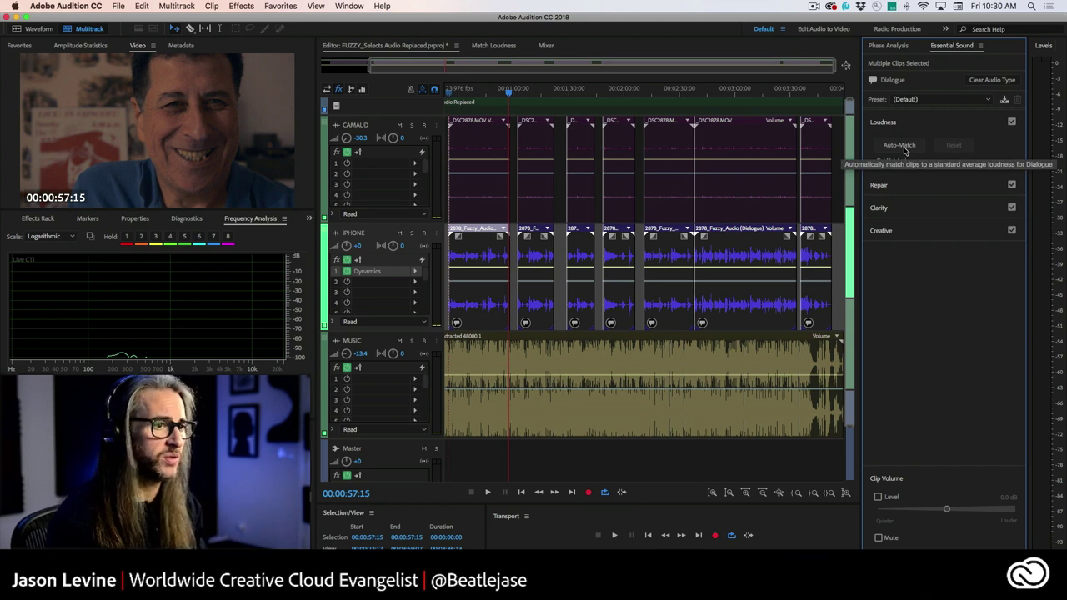
{"action": "left_click", "coordinate": [915, 206]}
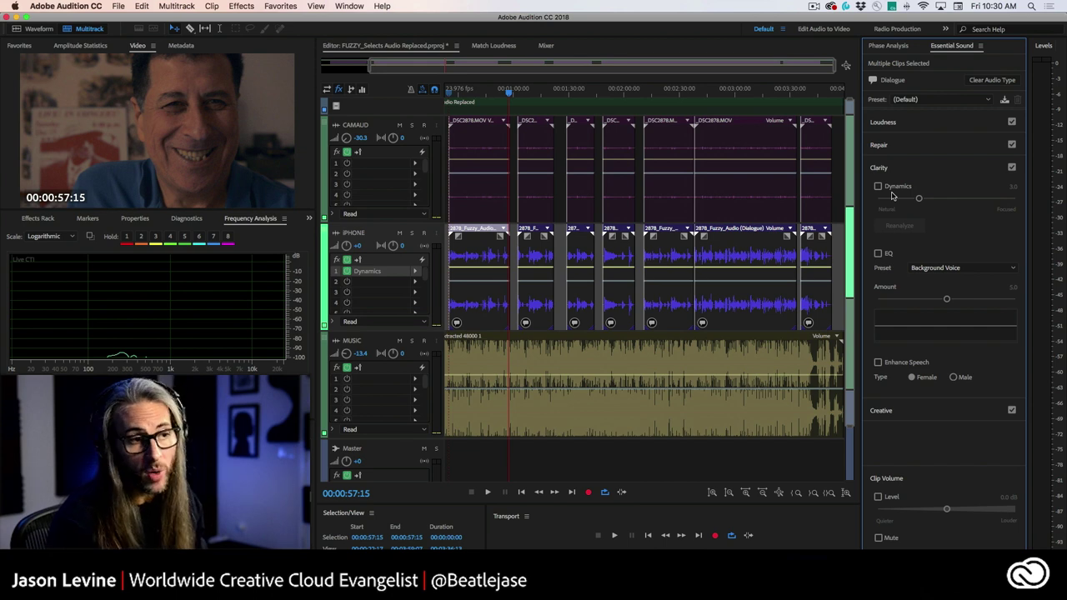
{"action": "left_click", "coordinate": [908, 169]}
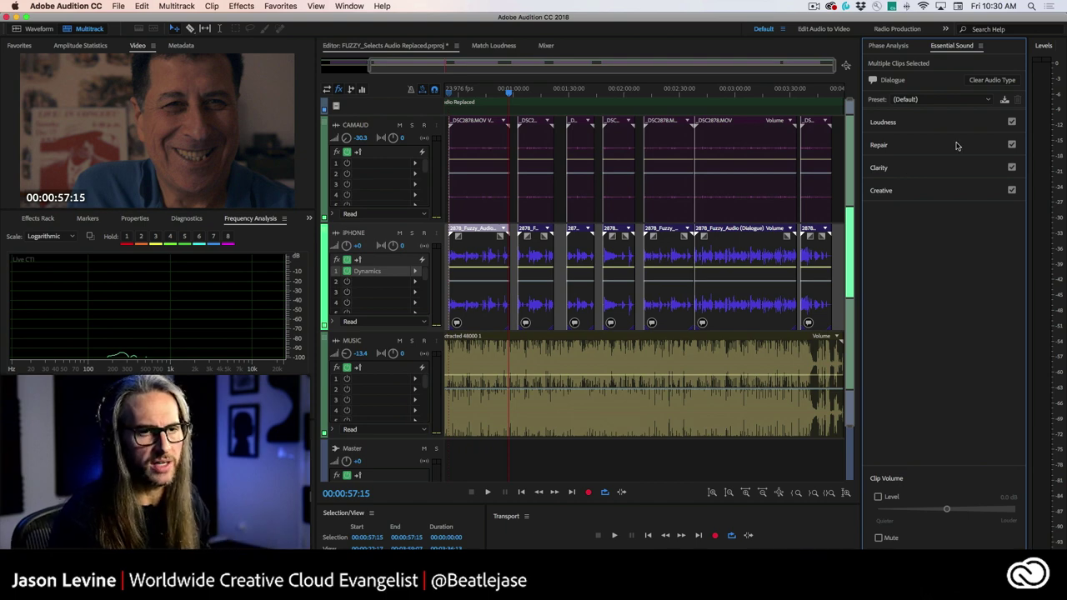
Assign the Music audio type to the music clip and enable Ducking against dialogue for it
{"action": "left_click", "coordinate": [645, 364]}
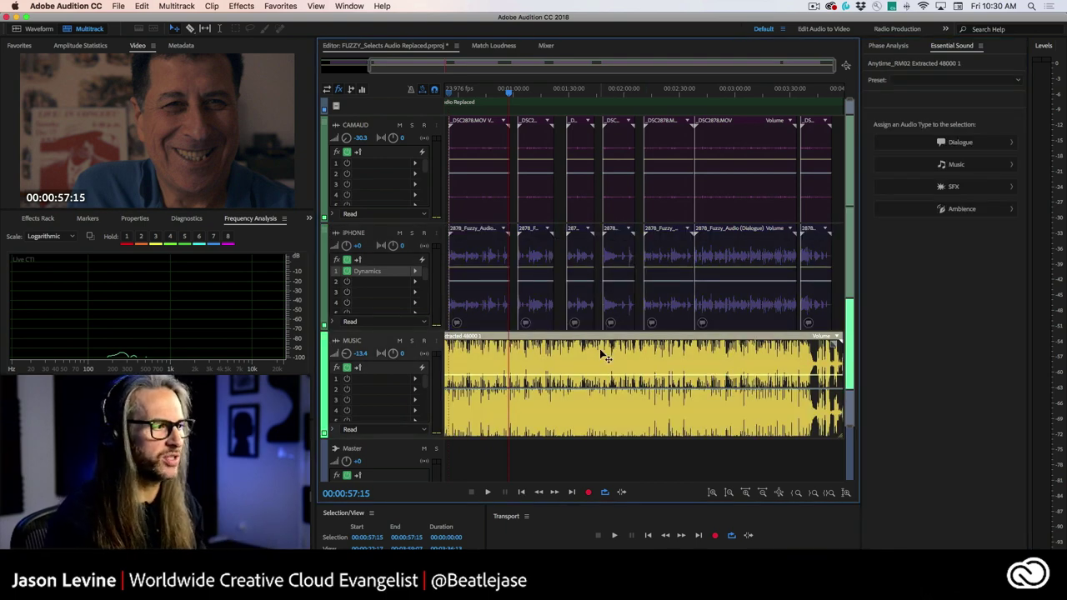
{"action": "left_click", "coordinate": [984, 166]}
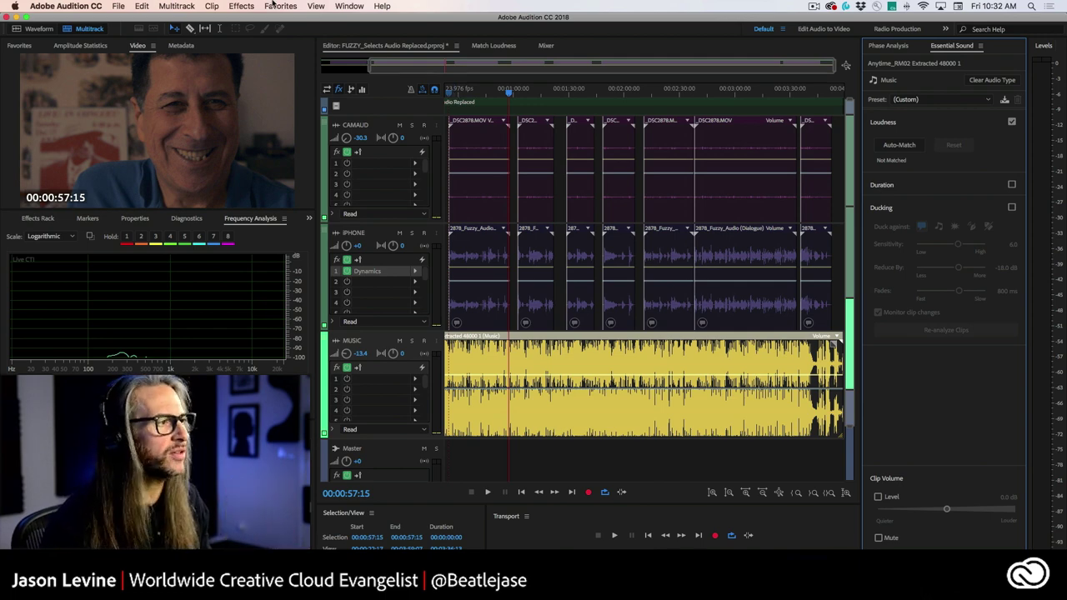
{"action": "left_click_drag", "start_coordinate": [369, 67], "coordinate": [245, 81]}
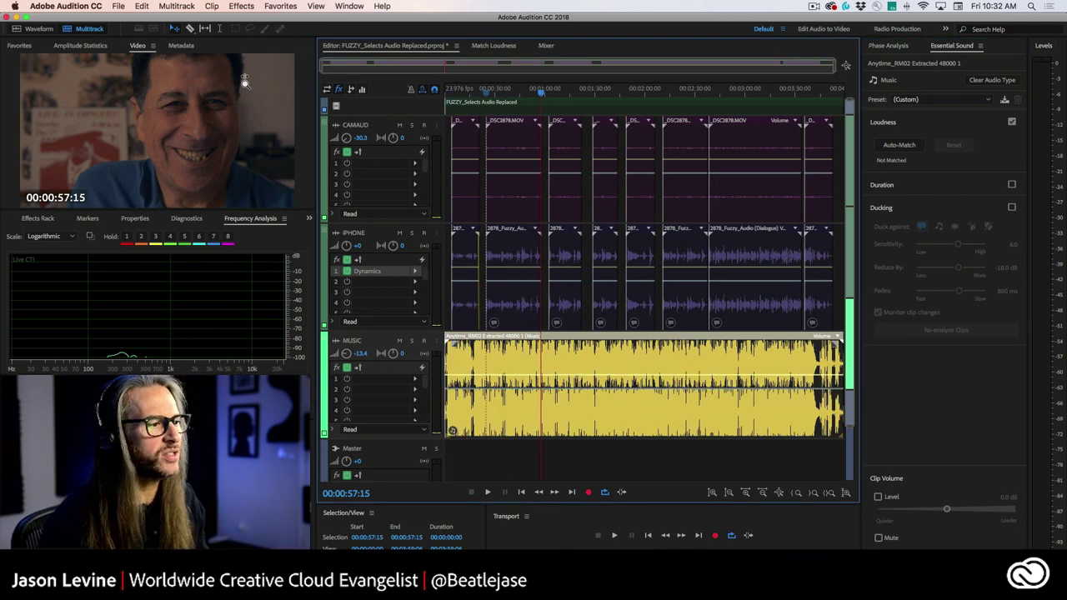
{"action": "left_click", "coordinate": [1012, 208]}
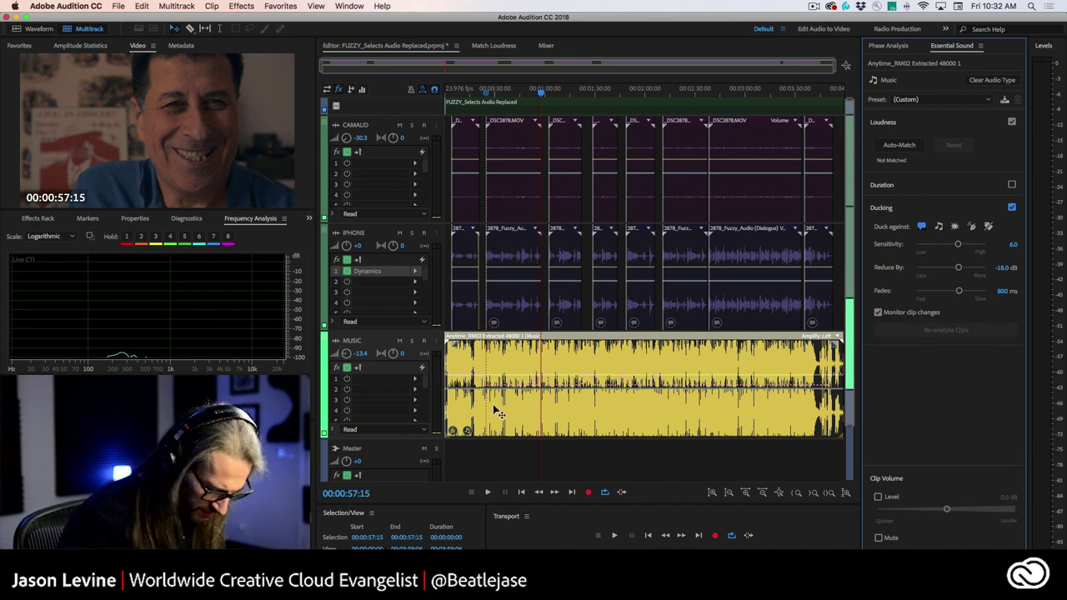
Change the music clip's color to blue with hue 209, and return to the frequency analysis display
{"action": "right_click", "coordinate": [485, 355]}
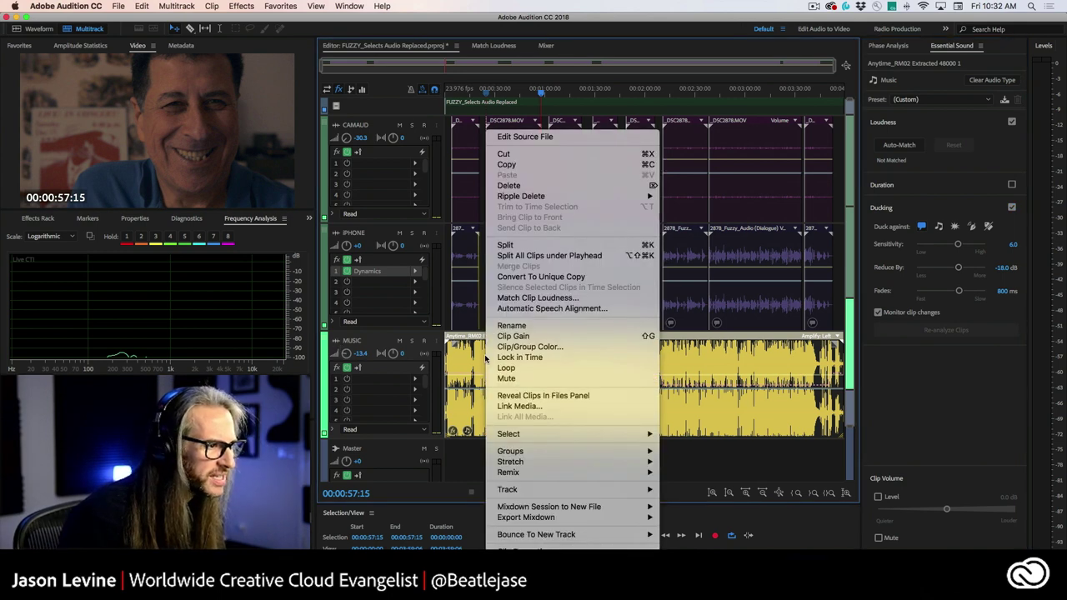
{"action": "left_click", "coordinate": [528, 336]}
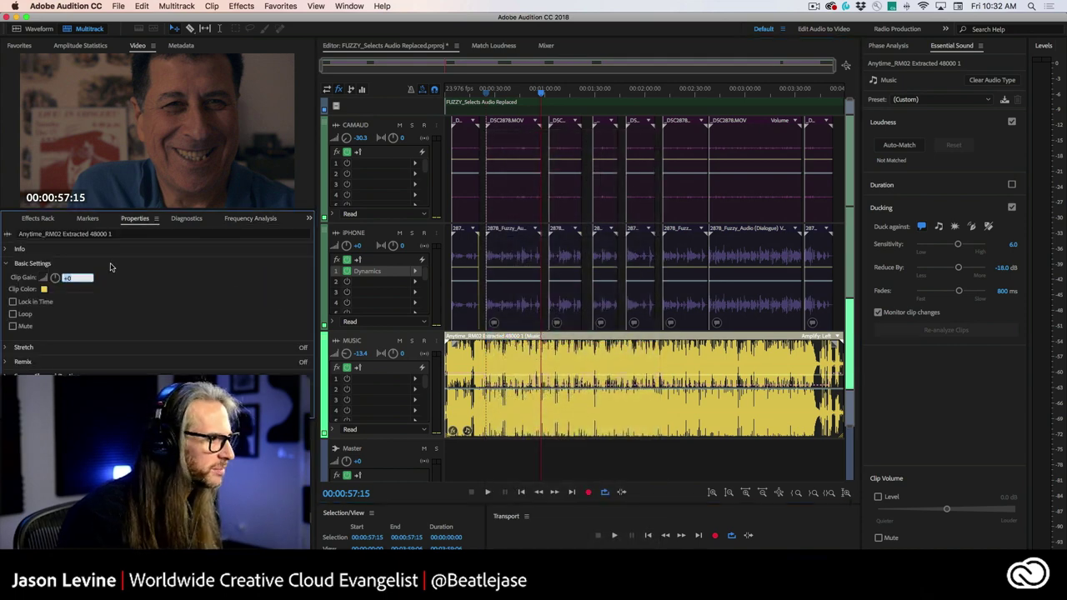
{"action": "left_click", "coordinate": [45, 289]}
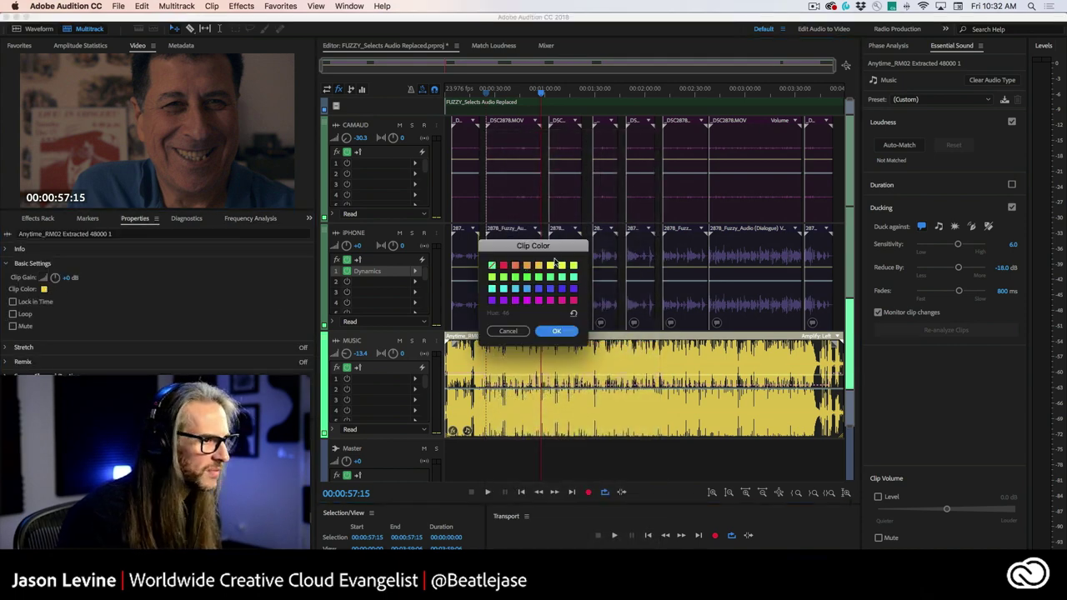
{"action": "left_click", "coordinate": [527, 289]}
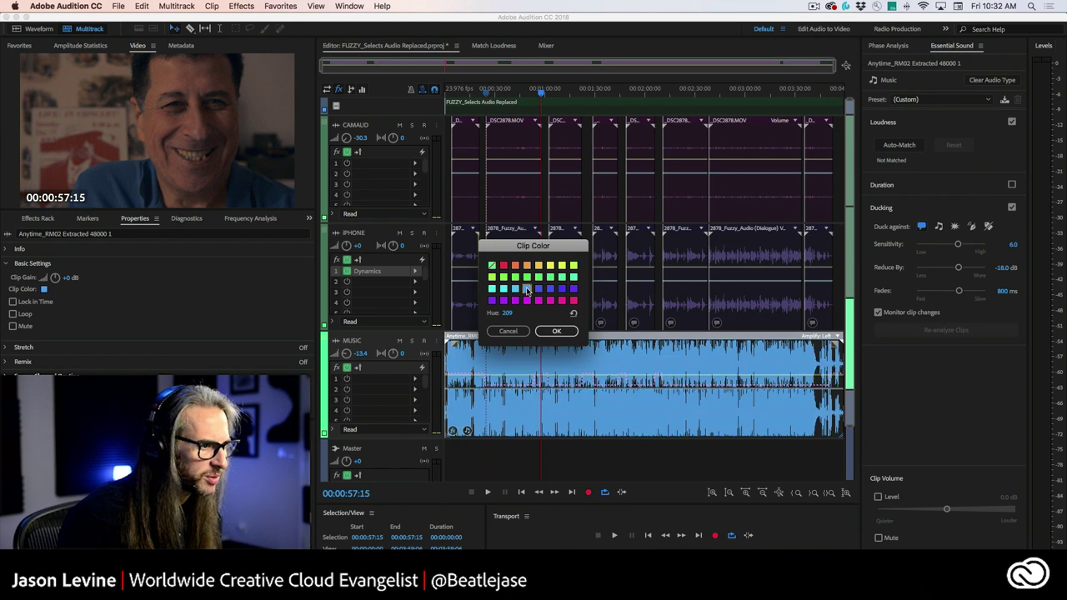
{"action": "left_click", "coordinate": [557, 331]}
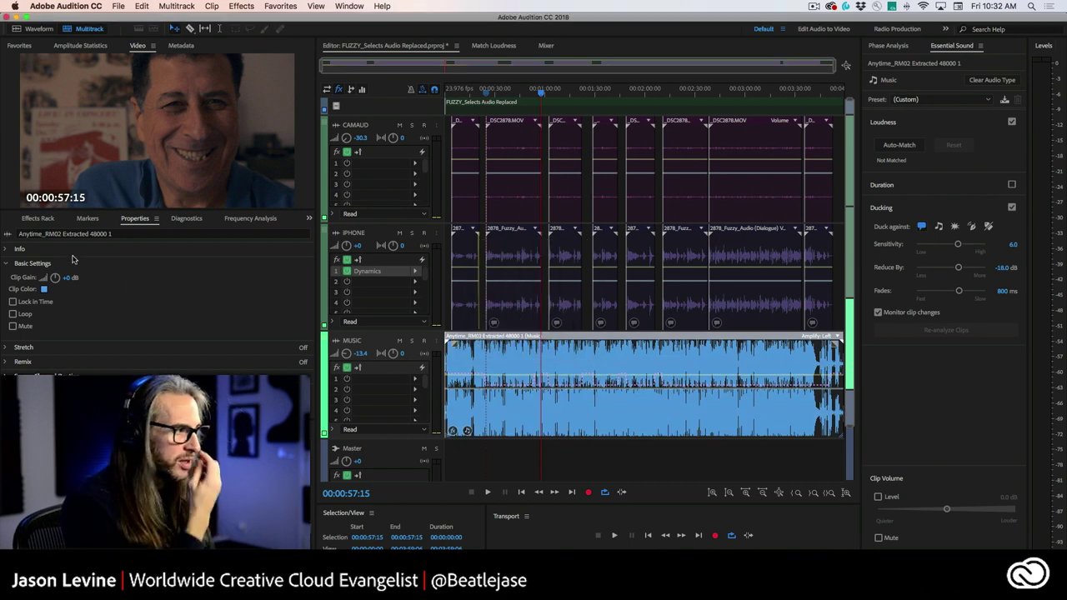
{"action": "left_click", "coordinate": [251, 219]}
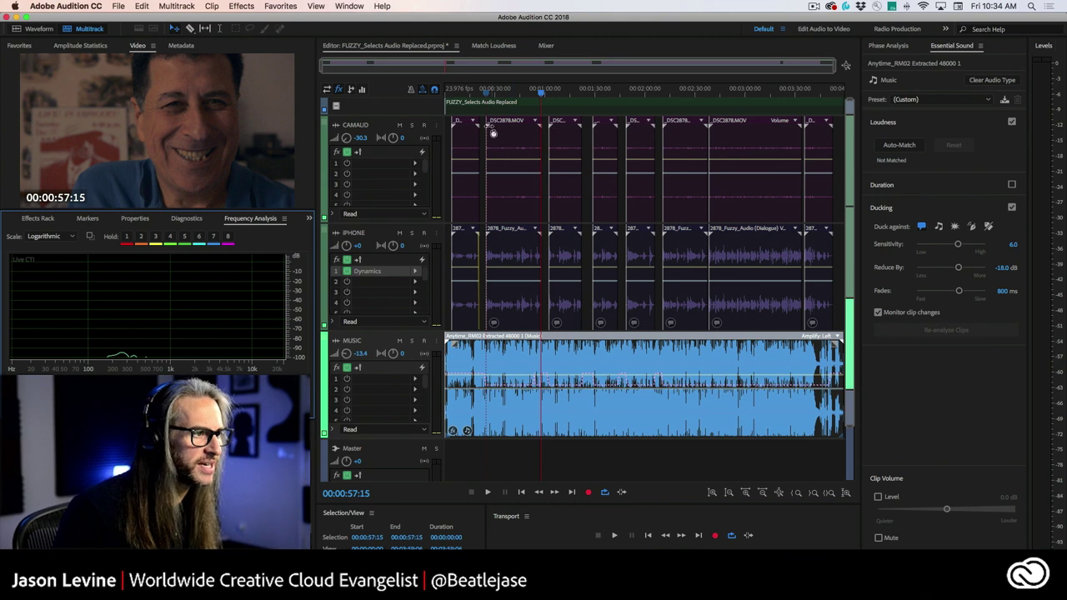
Set the music clip's ducking Sensitivity to 6.5 and play the mix from 00:00:19:12
{"action": "left_click_drag", "start_coordinate": [958, 244], "coordinate": [960, 244]}
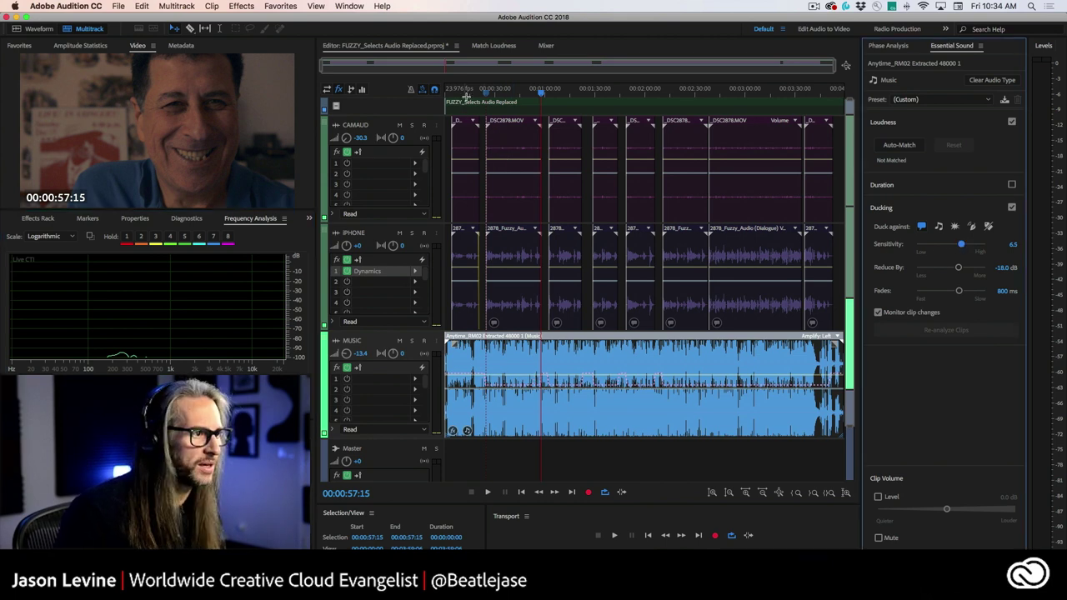
{"action": "left_click_drag", "start_coordinate": [469, 94], "coordinate": [476, 98]}
{"action": "key", "text": "space"}
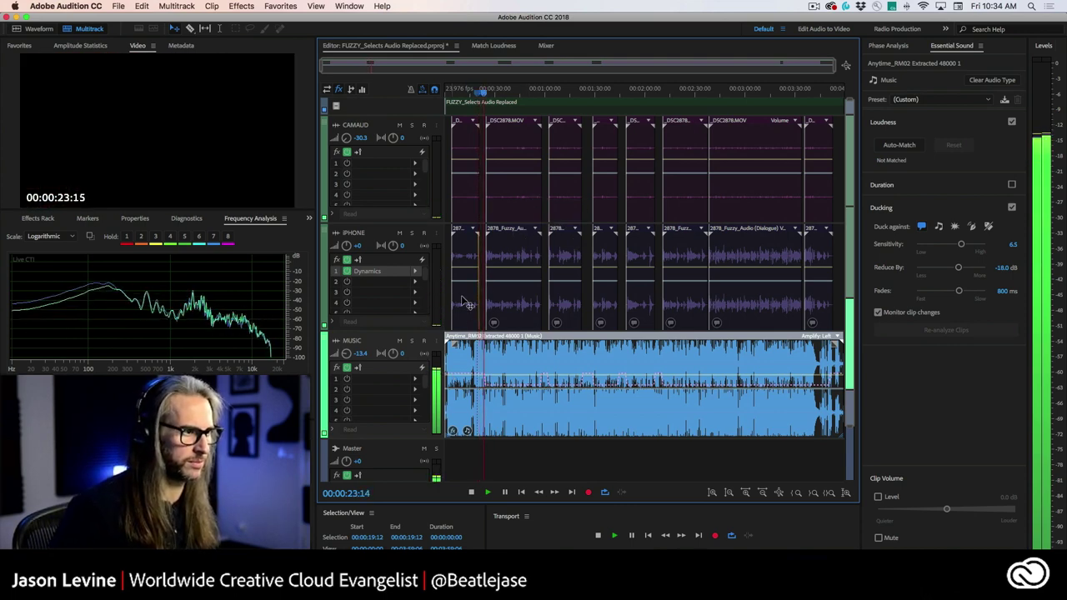
{"action": "key", "text": "space"}
Assign the Dialogue audio type to the first iPhone clip, and try shifting the last iPhone clip to a later time before undoing the move
{"action": "left_click", "coordinate": [465, 256]}
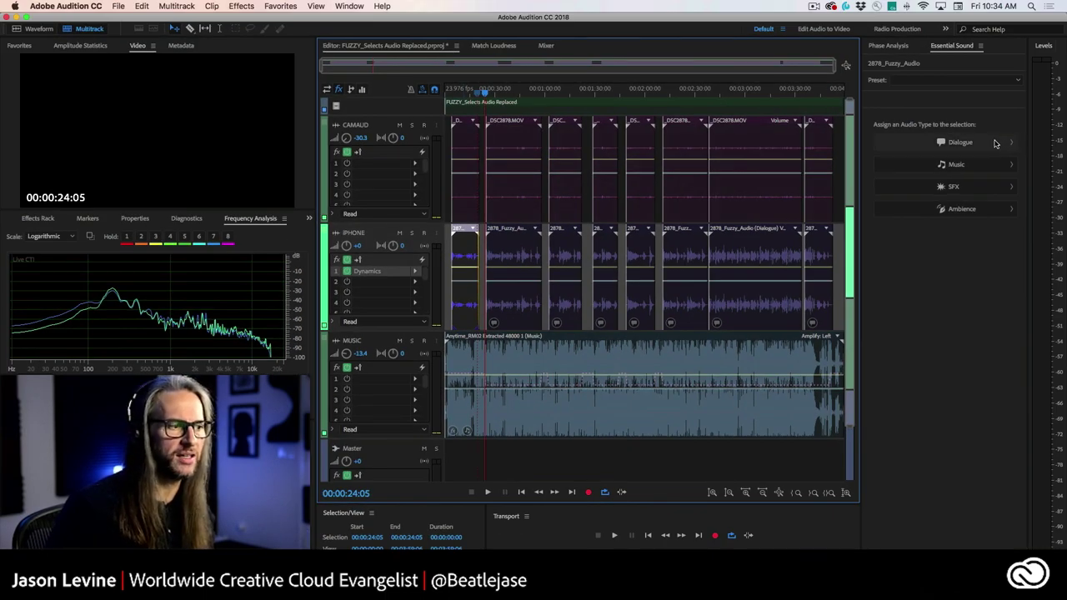
{"action": "left_click", "coordinate": [958, 142]}
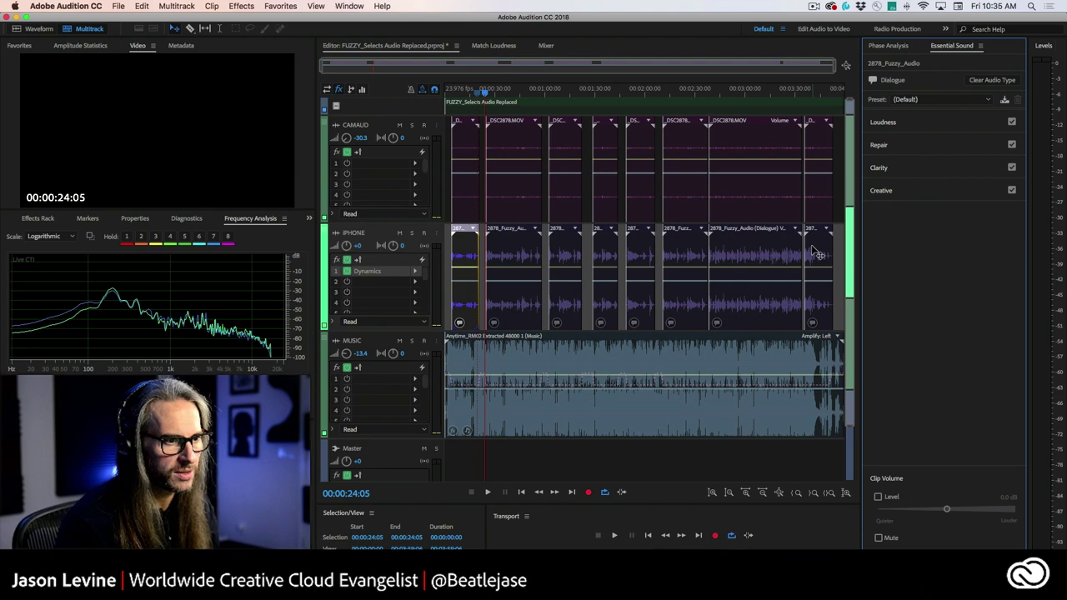
{"action": "left_click_drag", "start_coordinate": [817, 254], "coordinate": [836, 255]}
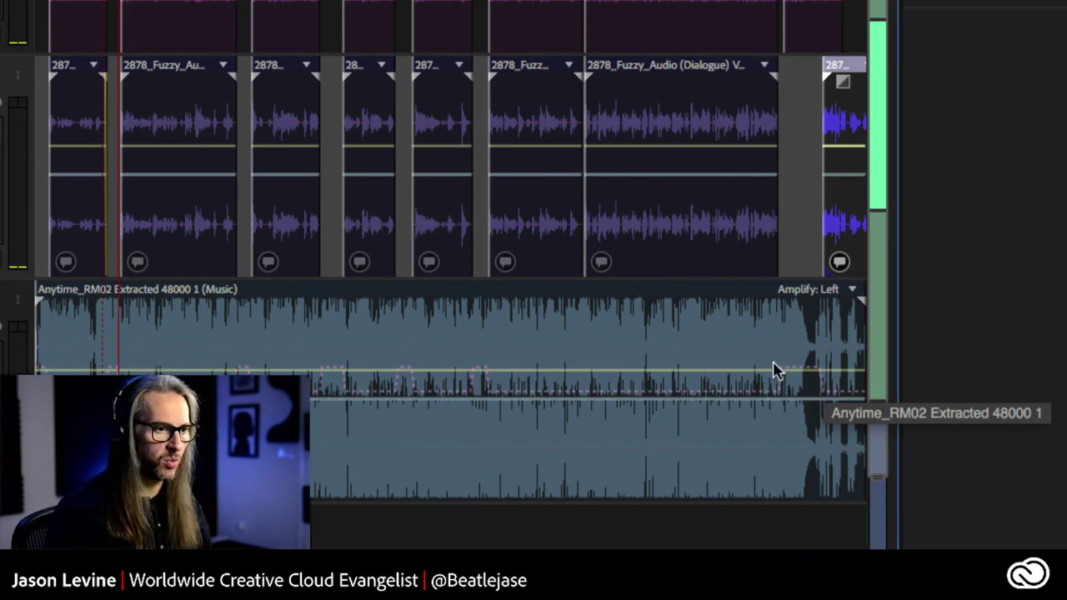
{"action": "key", "text": "super+z"}
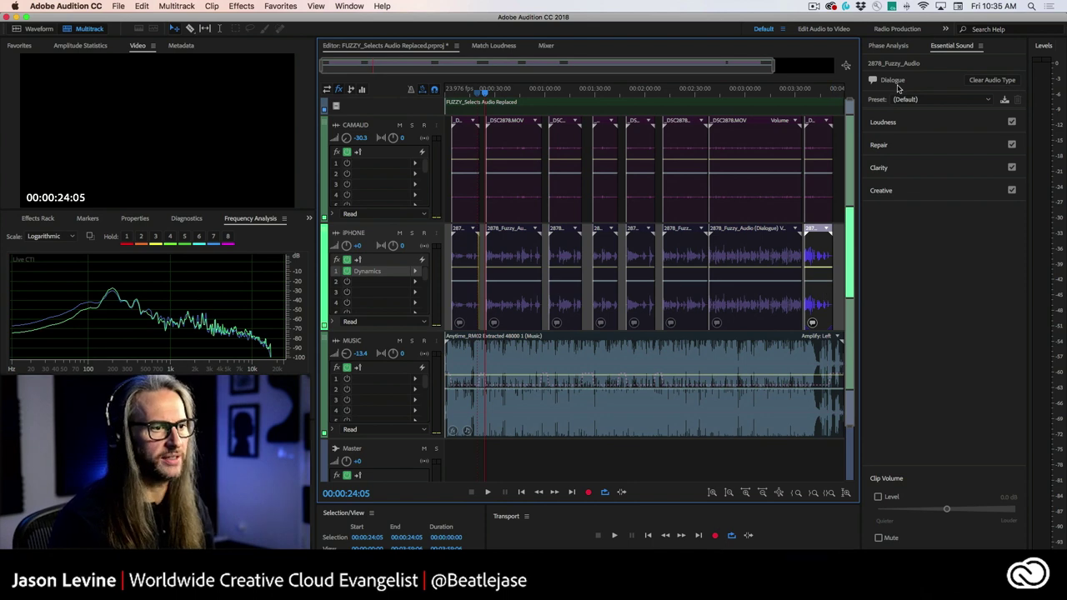
Set the music clip's ducking Sensitivity to 6.9 and its Reduce By amount to -13.9 dB
{"action": "left_click", "coordinate": [780, 382]}
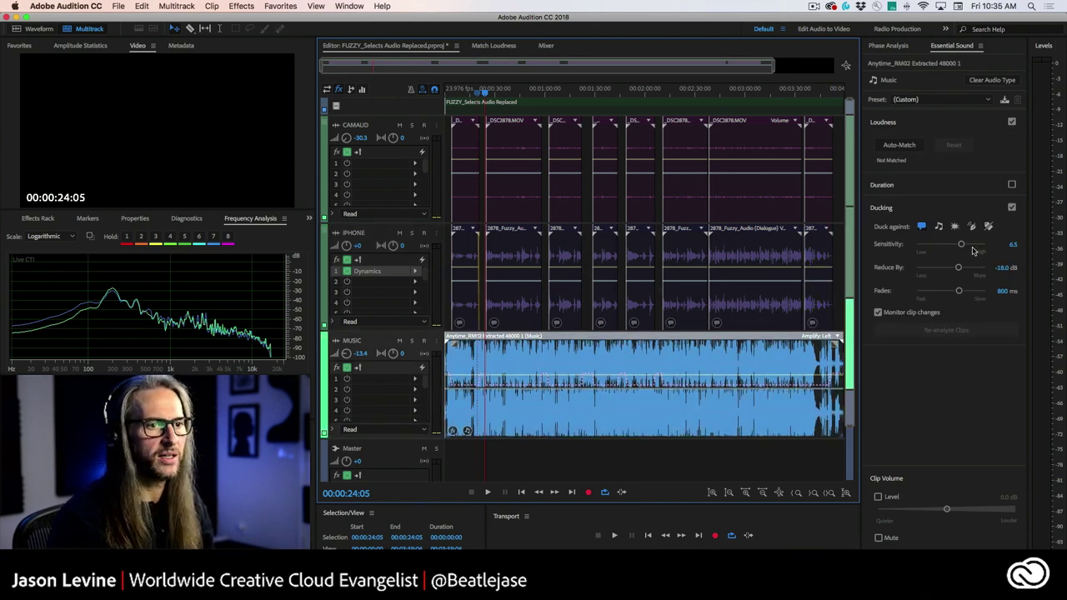
{"action": "left_click_drag", "start_coordinate": [961, 245], "coordinate": [963, 247]}
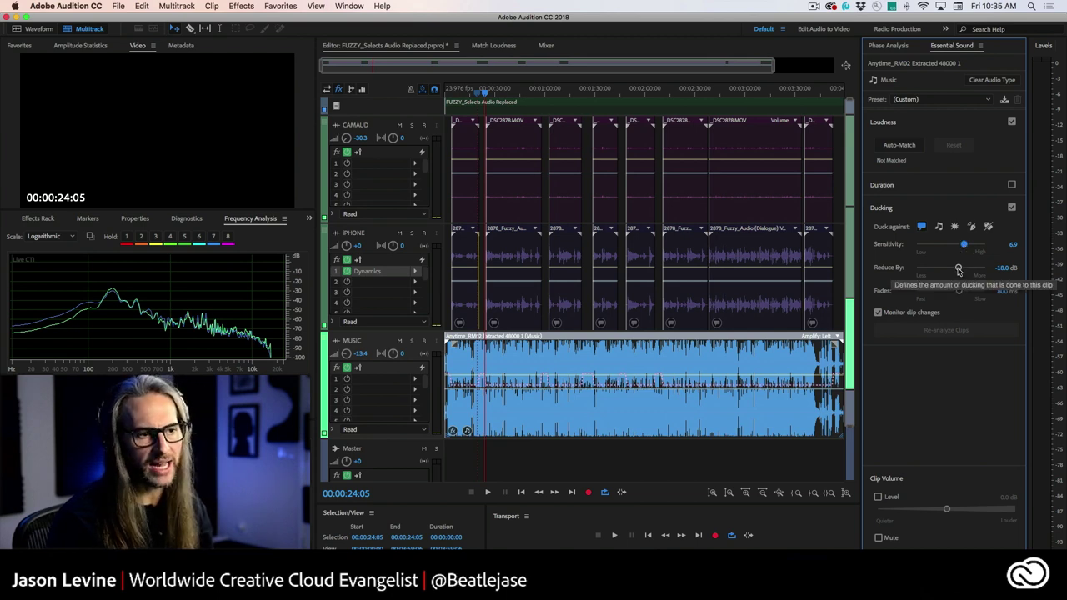
{"action": "left_click_drag", "start_coordinate": [958, 269], "coordinate": [960, 270]}
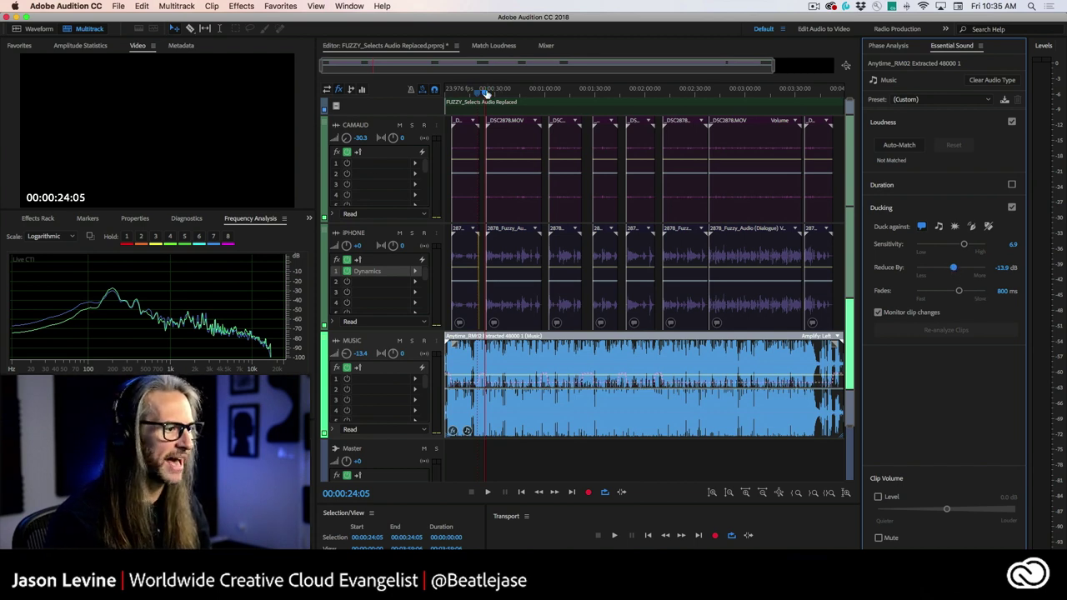
Play the session from 00:00:02:16 into the second interview clip to check how the music ducks under the dialogue
{"action": "left_click_drag", "start_coordinate": [486, 92], "coordinate": [450, 93]}
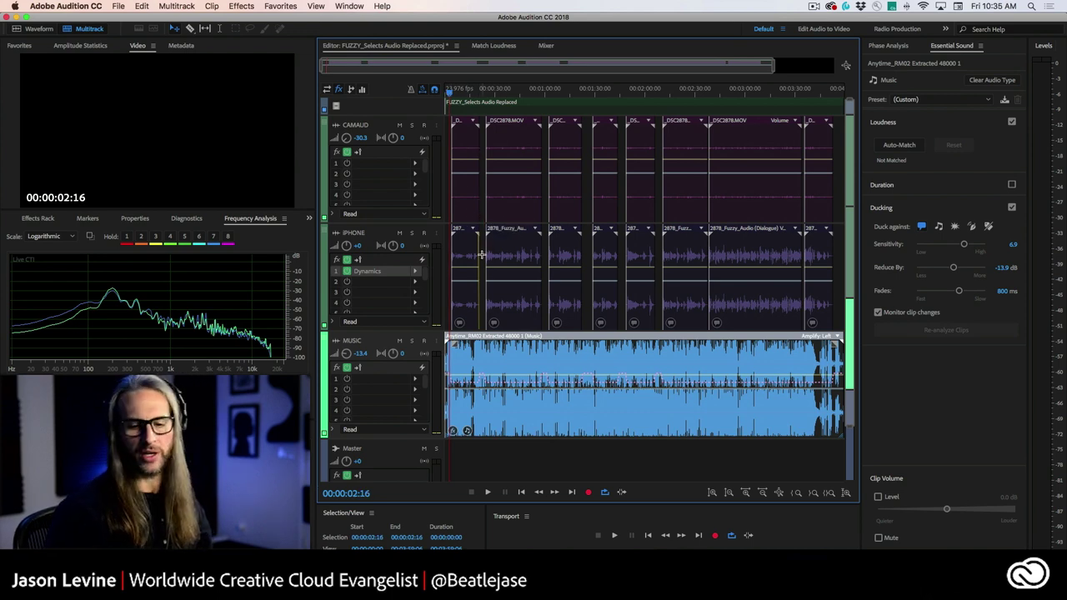
{"action": "key", "text": "space"}
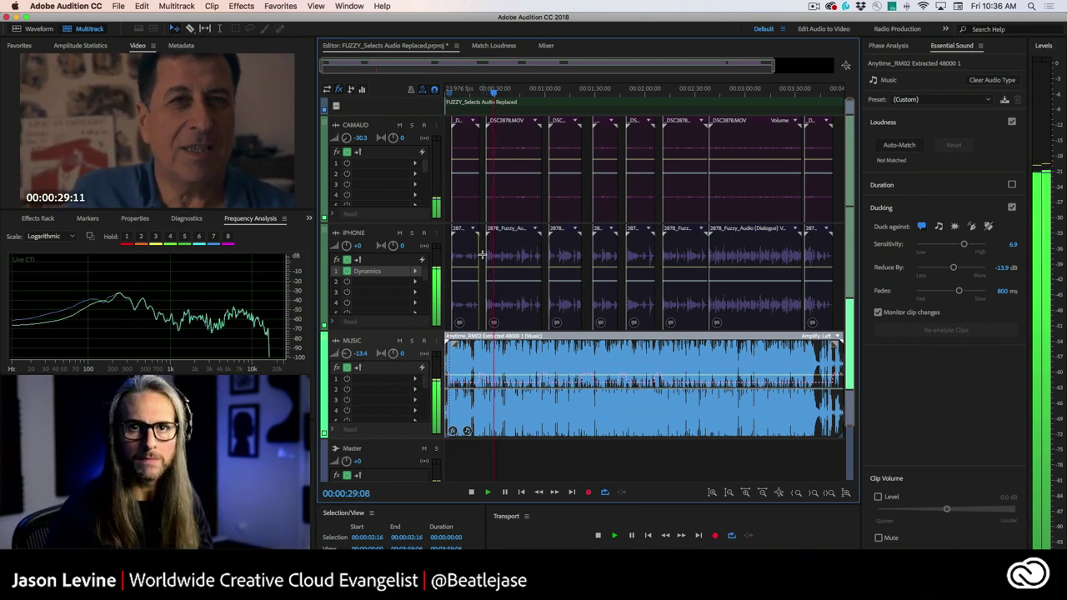
{"action": "key", "text": "space"}
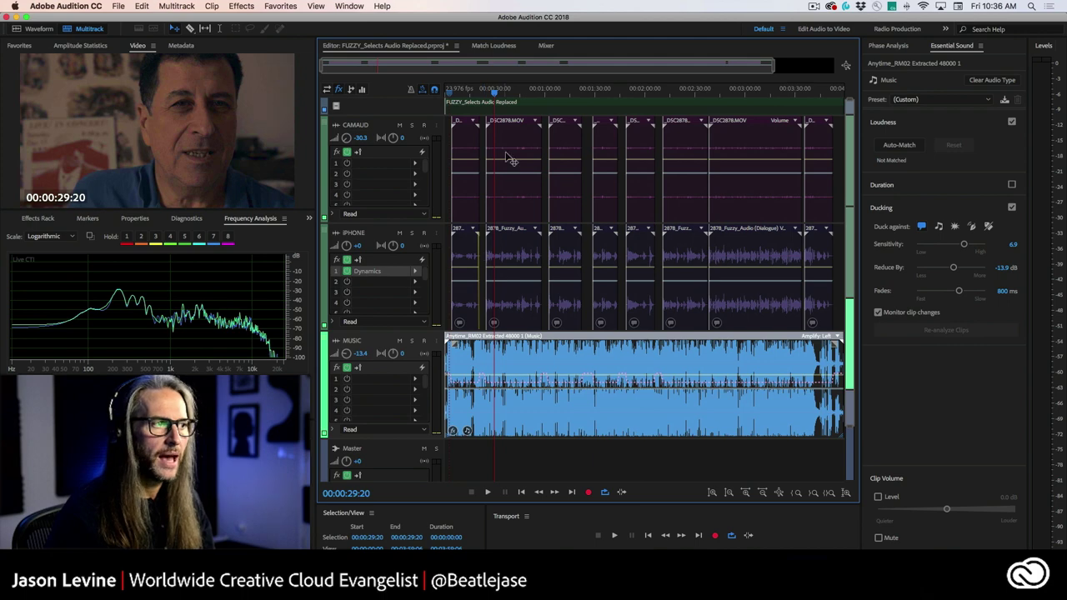
Place the playhead at 00:00:41:20 and set the music clip's ducking Reduce By amount to -9.9 dB
{"action": "left_click", "coordinate": [514, 94]}
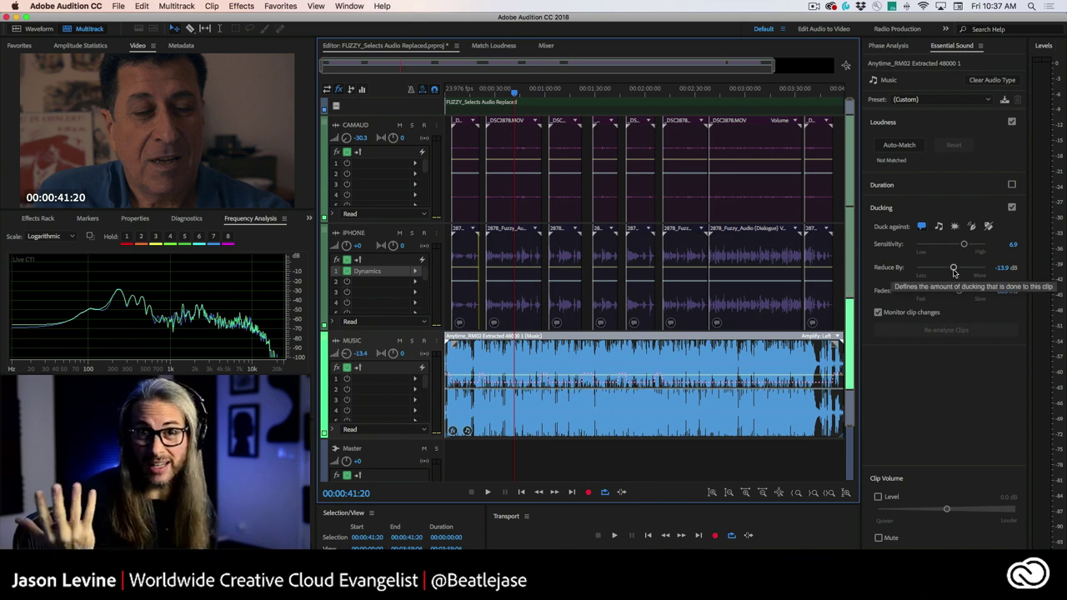
{"action": "left_click_drag", "start_coordinate": [954, 272], "coordinate": [949, 270]}
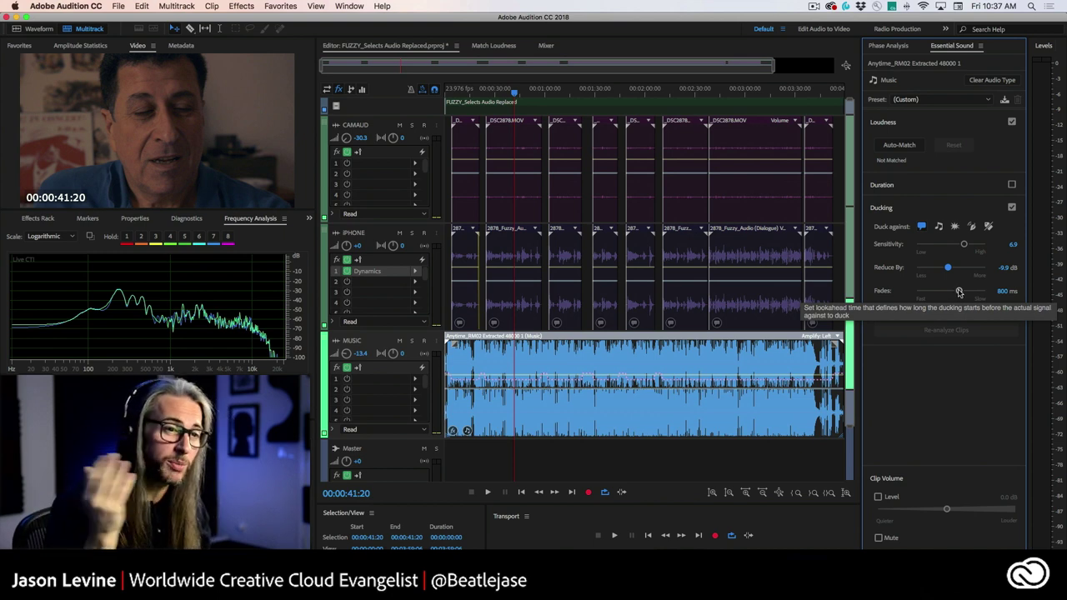
Set the music clip's ducking Fades to 690 ms and play the session from 00:01:24:16 through the fourth interview clip
{"action": "left_click_drag", "start_coordinate": [959, 291], "coordinate": [957, 292]}
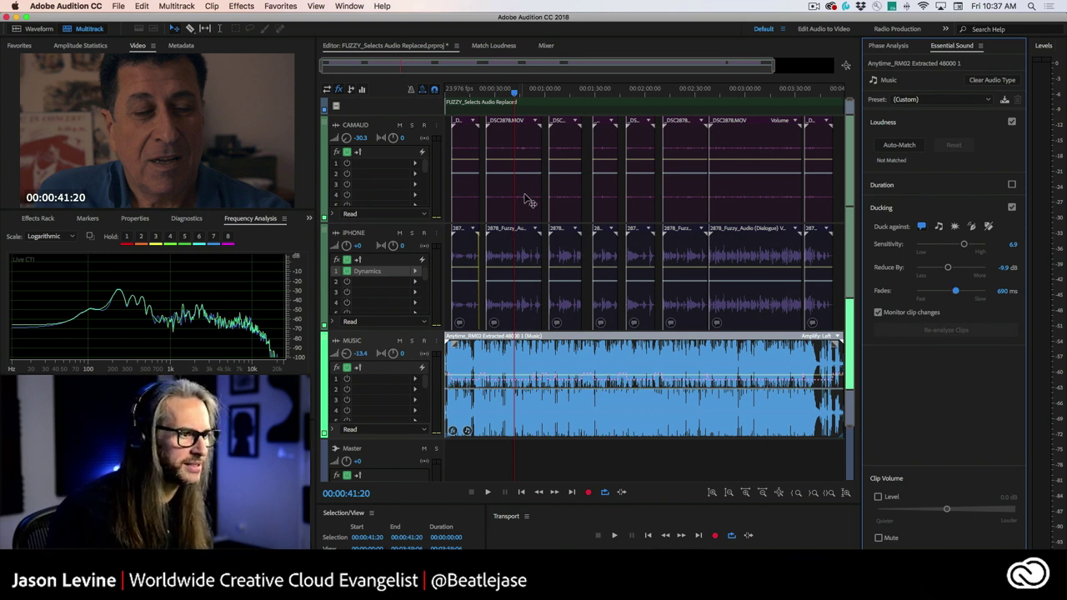
{"action": "left_click", "coordinate": [582, 94]}
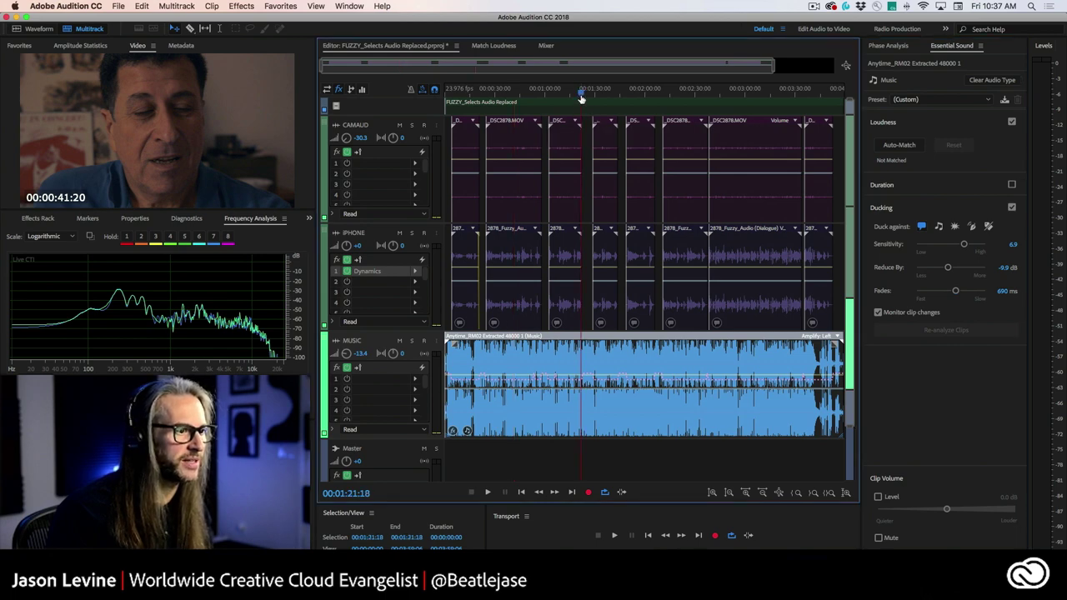
{"action": "key", "text": "space"}
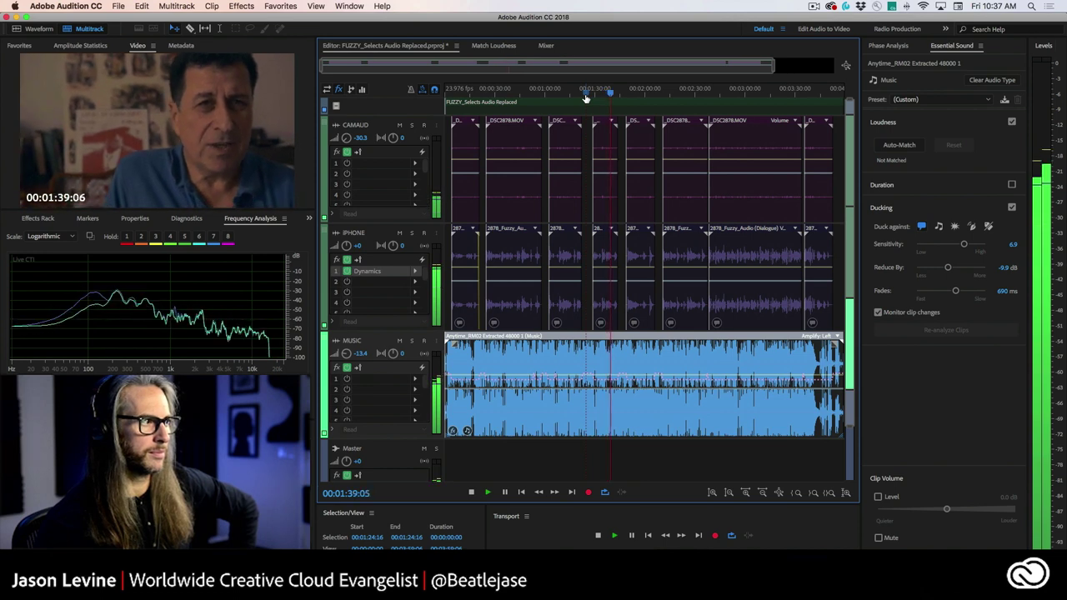
{"action": "key", "text": "space"}
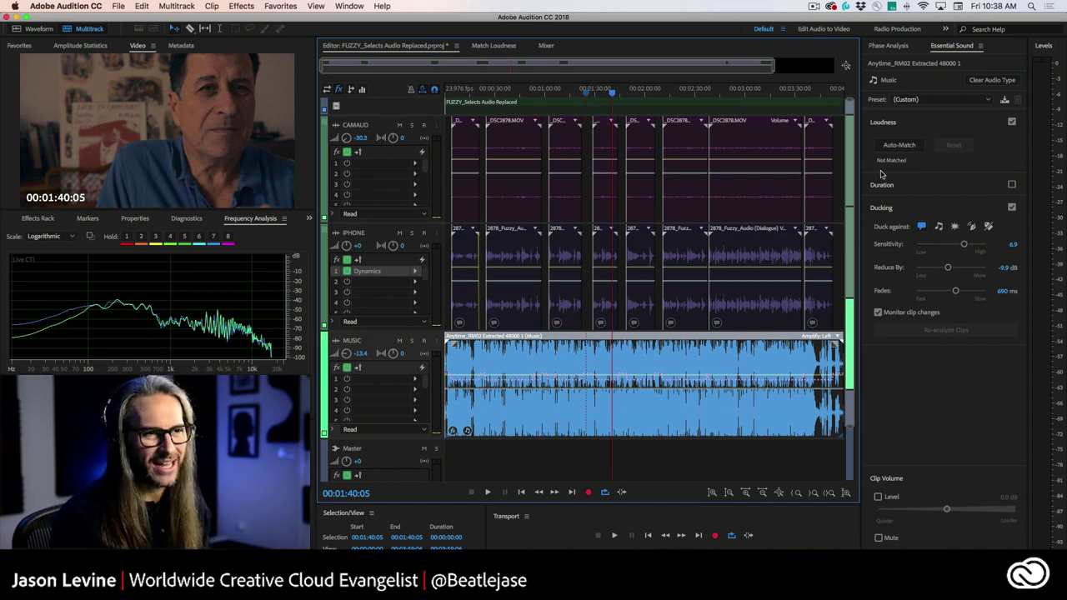
Set the music clip's ducking Sensitivity to 6.5 and its Reduce By amount to -16.4 dB
{"action": "mouse_move", "coordinate": [964, 244]}
{"action": "left_mouse_down"}
{"action": "mouse_move", "coordinate": [973, 245]}
{"action": "mouse_move", "coordinate": [949, 245]}
{"action": "left_mouse_up"}
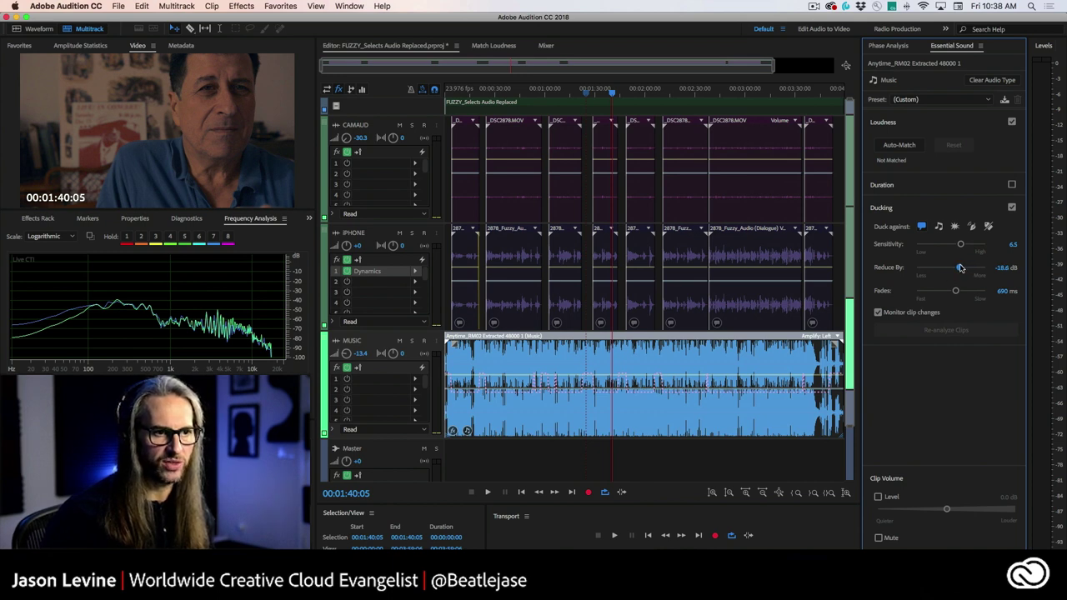
Turn off clip change monitoring for the music's ducking and try moving its volume keyframes by hand before 00:01:40:05
{"action": "left_click", "coordinate": [877, 314]}
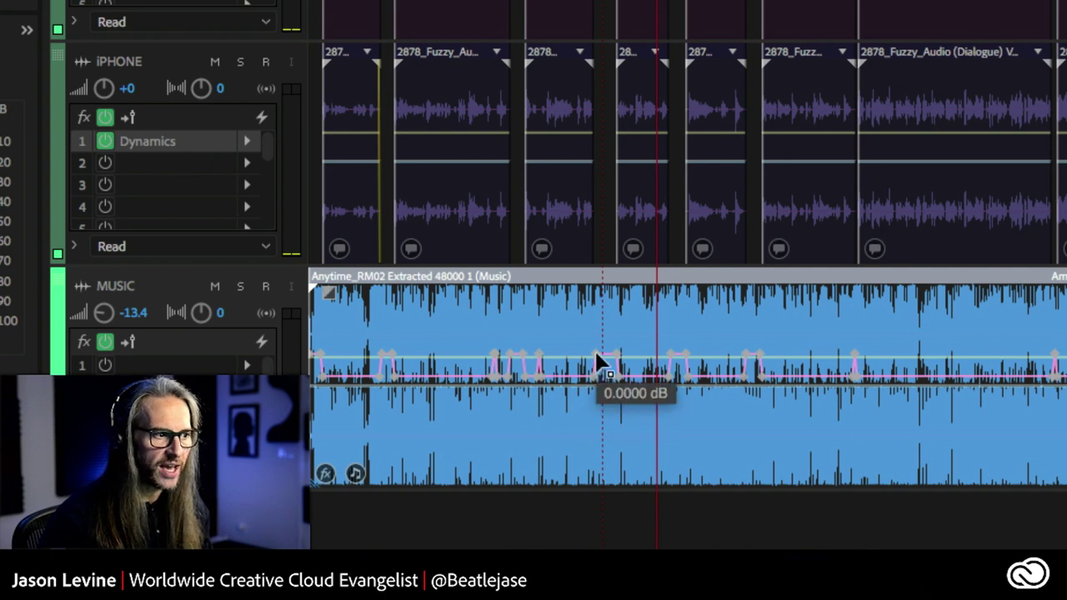
{"action": "left_click_drag", "start_coordinate": [604, 364], "coordinate": [654, 373]}
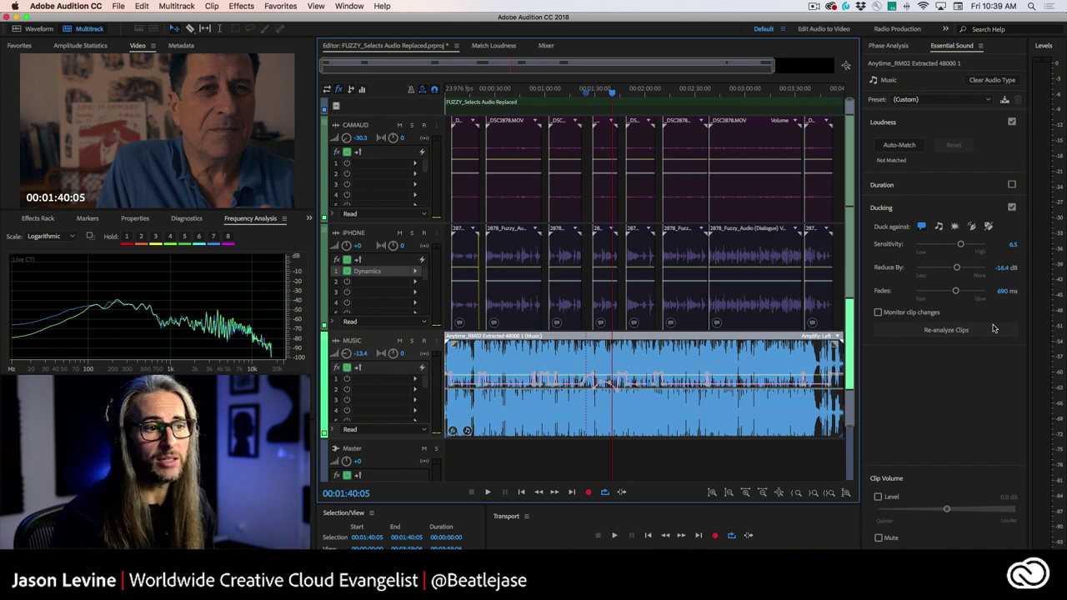
{"action": "key", "text": "super+a"}
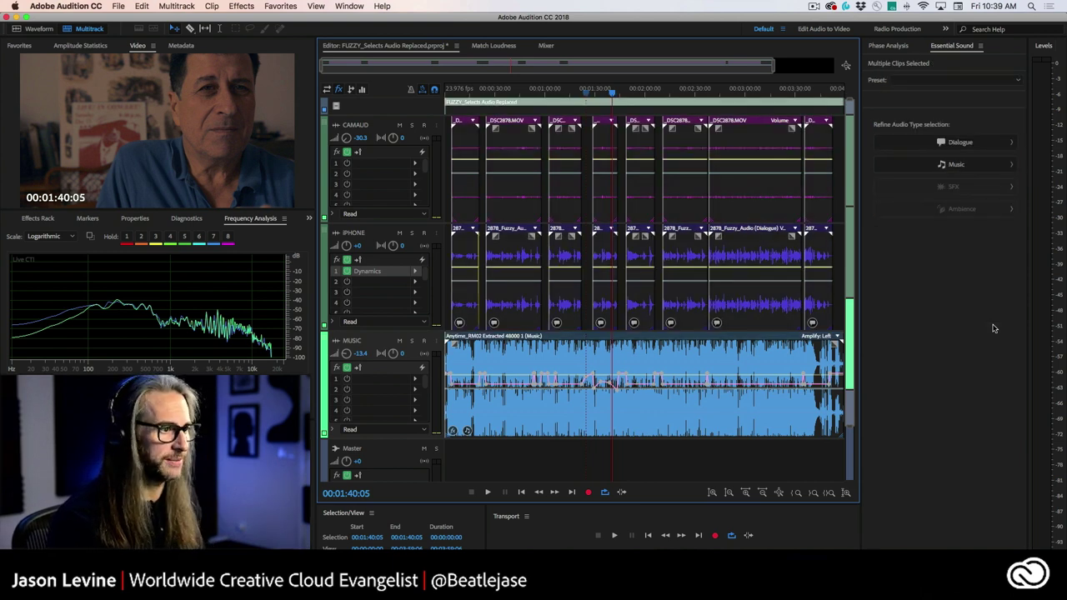
{"action": "left_click", "coordinate": [507, 354]}
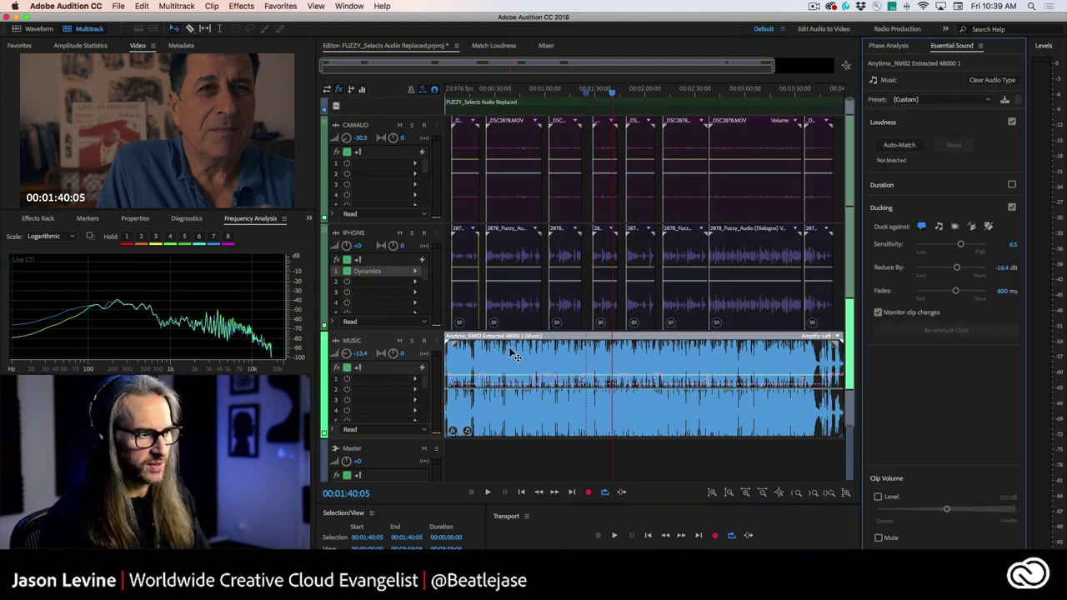
Open the Anytime_RM02 music clip in the waveform editor and extract its channels to separate mono files
{"action": "double_click", "coordinate": [512, 353]}
{"action": "left_click", "coordinate": [143, 6]}
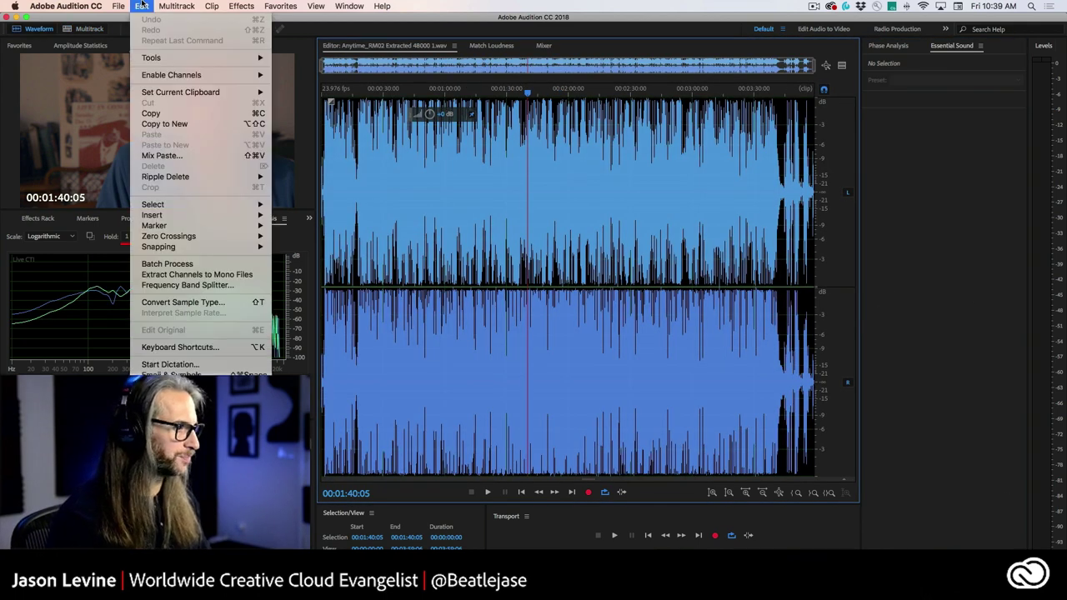
{"action": "left_click", "coordinate": [143, 6]}
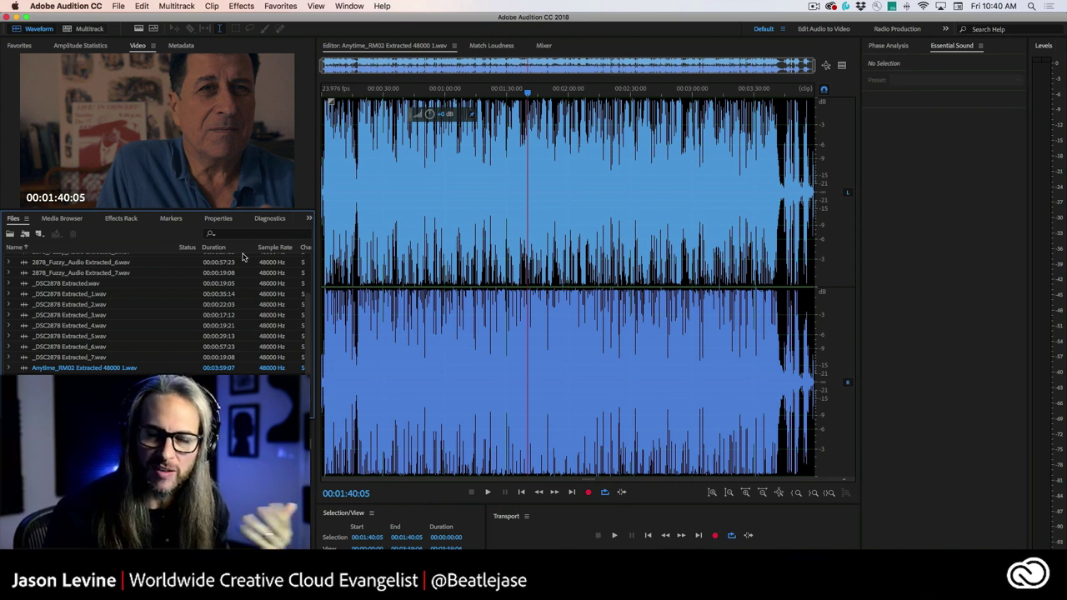
{"action": "left_click", "coordinate": [134, 5]}
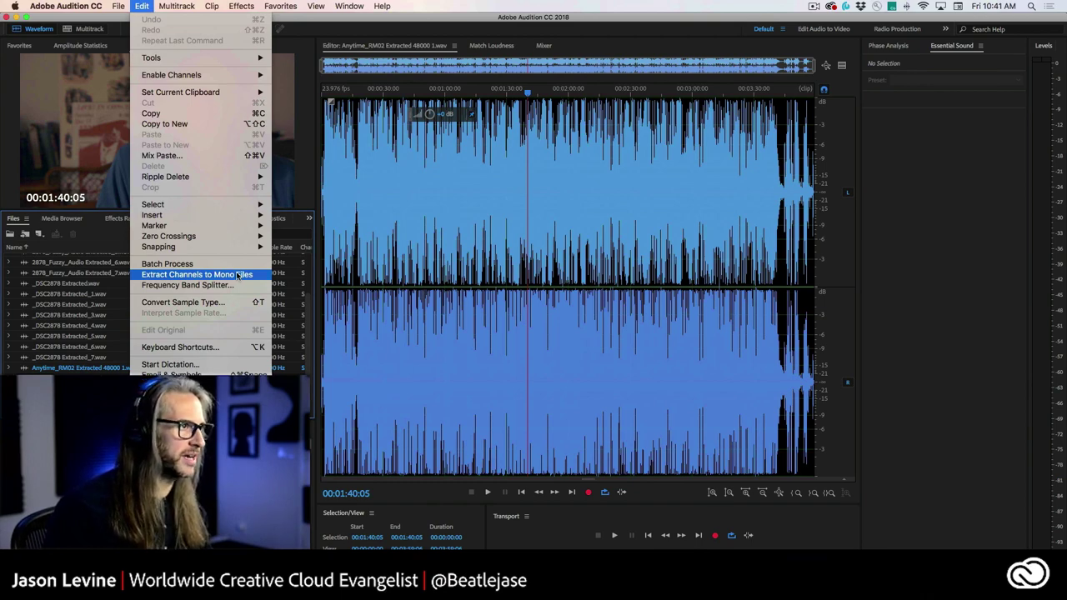
{"action": "left_click", "coordinate": [238, 275]}
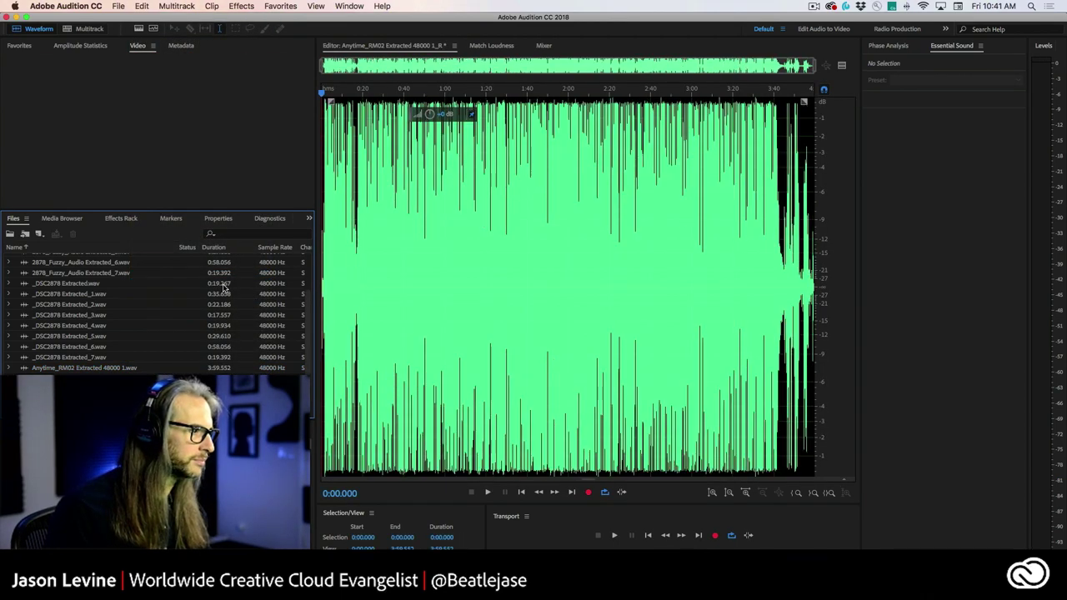
Add two new audio tracks below the MUSIC track in the multitrack session
{"action": "scroll", "coordinate": [133, 333], "scroll_direction": "down", "scroll_amount": 2}
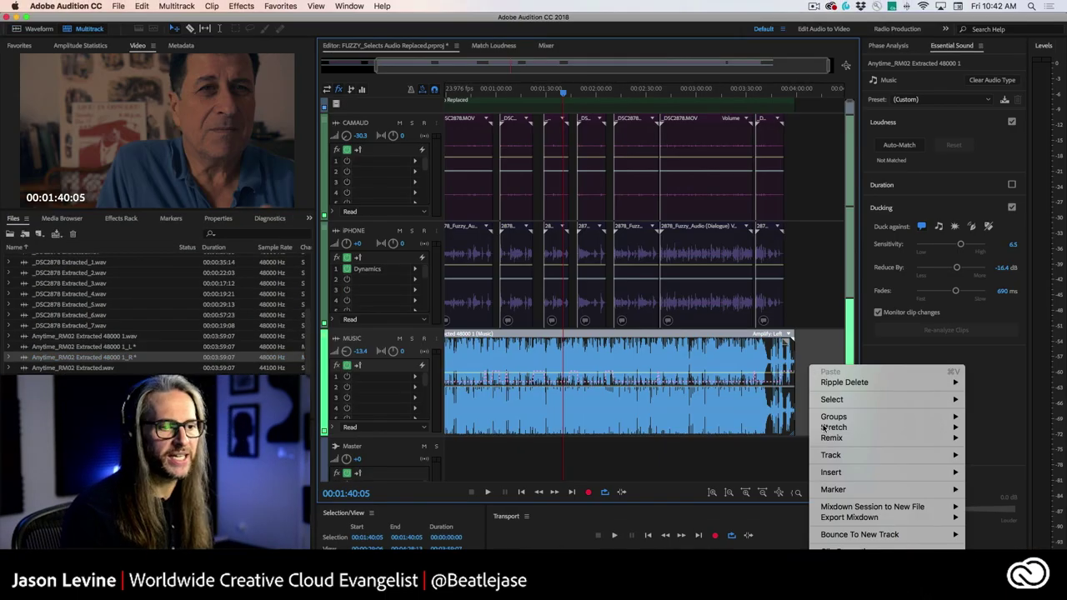
{"action": "mouse_move", "coordinate": [841, 457]}
{"action": "left_click", "coordinate": [765, 458]}
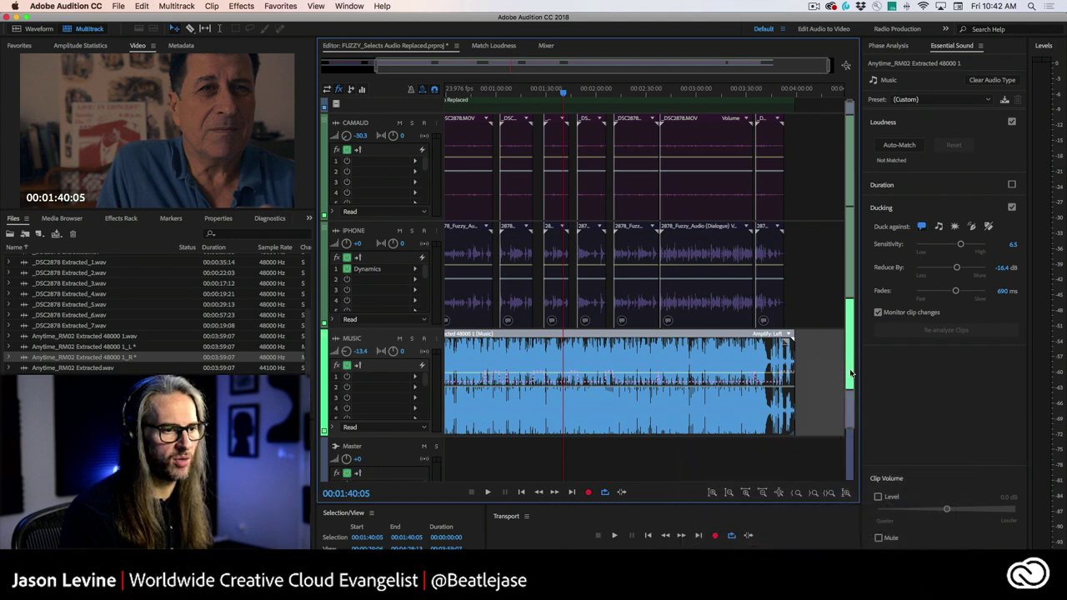
{"action": "right_click", "coordinate": [819, 368]}
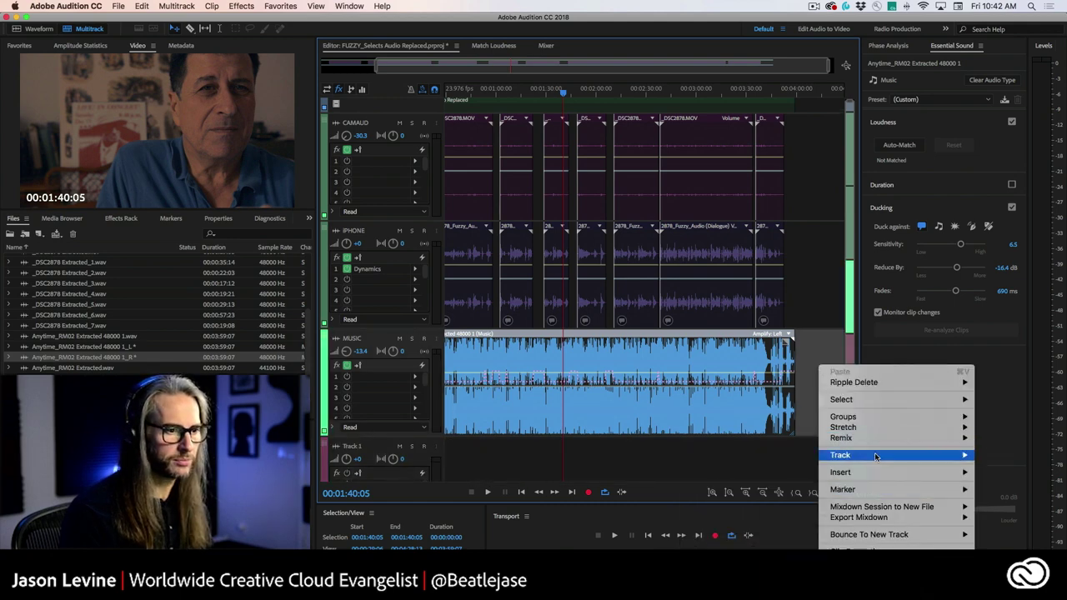
{"action": "mouse_move", "coordinate": [874, 452]}
{"action": "left_click", "coordinate": [762, 458]}
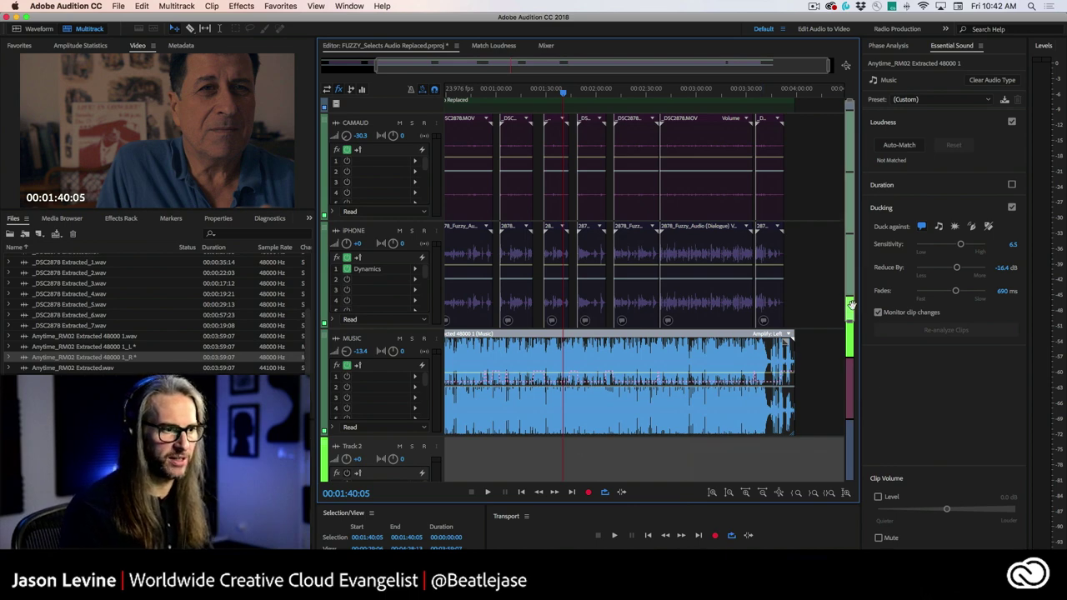
Place the extracted _L mono file at the start of Track 2 and the _R mono file on Track 1
{"action": "left_click_drag", "start_coordinate": [850, 305], "coordinate": [853, 443]}
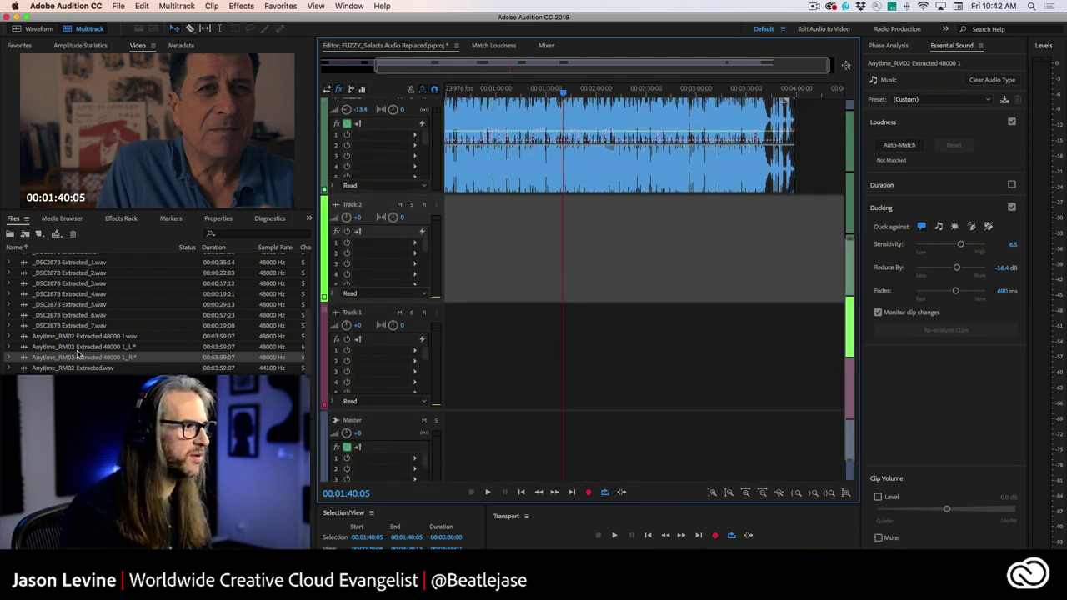
{"action": "left_click_drag", "start_coordinate": [78, 352], "coordinate": [409, 275]}
{"action": "left_click_drag", "start_coordinate": [111, 353], "coordinate": [432, 353]}
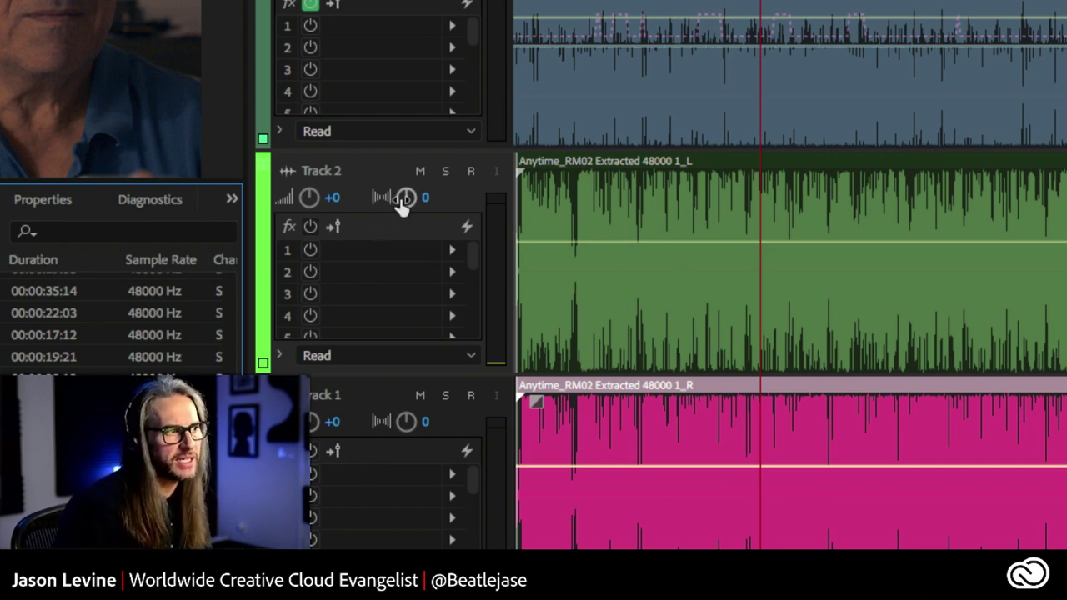
Pan Track 1 to R13.9 and lower the volume of both Track 2 and Track 1 to -7.8 dB
{"action": "left_click_drag", "start_coordinate": [405, 419], "coordinate": [404, 366]}
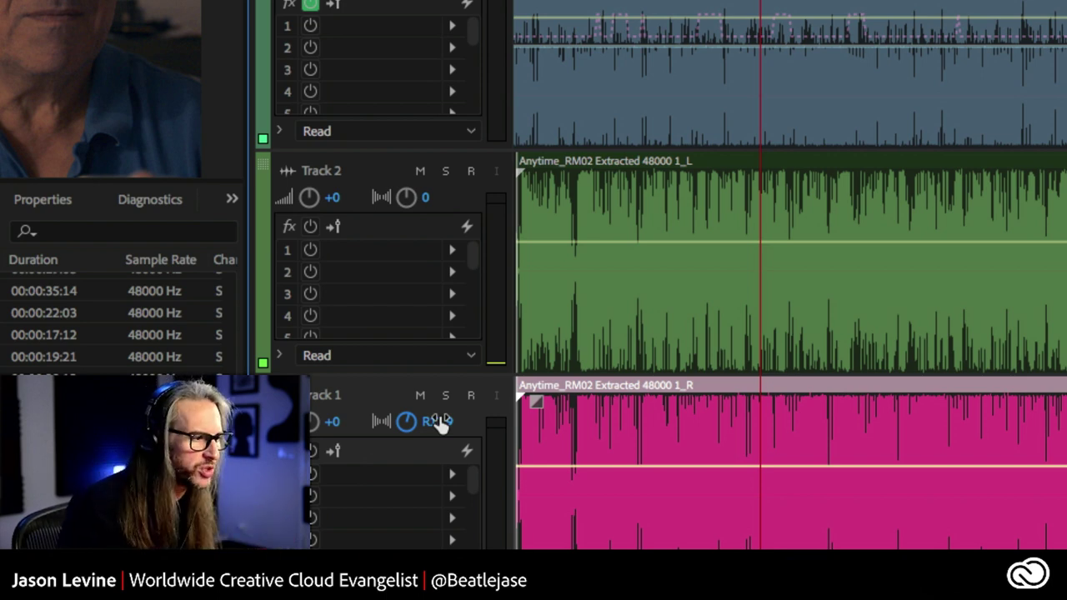
{"action": "left_click_drag", "start_coordinate": [310, 200], "coordinate": [309, 231]}
{"action": "left_click_drag", "start_coordinate": [308, 421], "coordinate": [312, 450]}
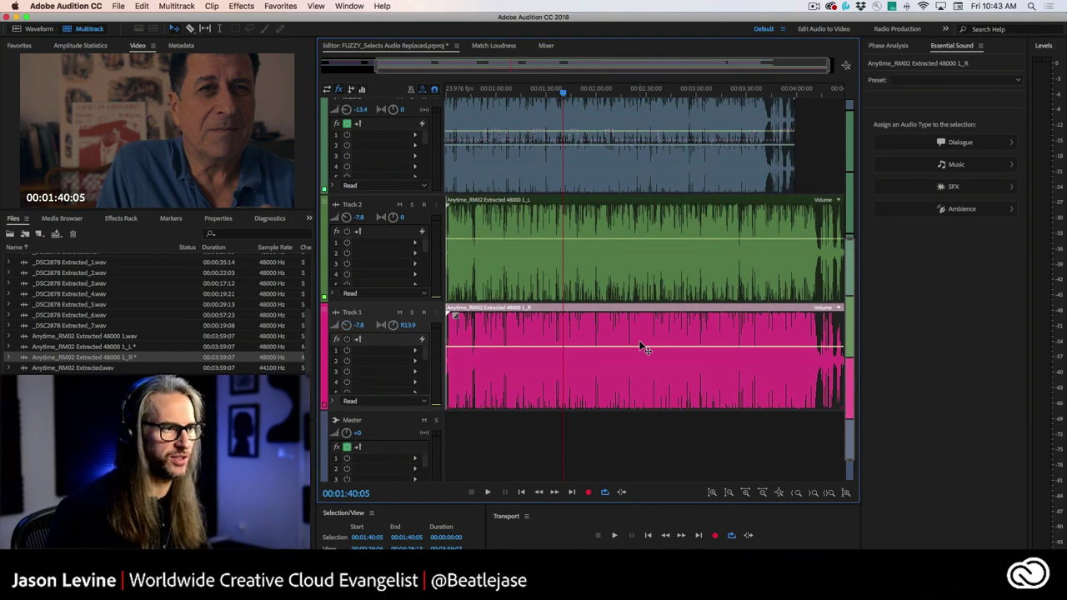
Mute Track 2 and Track 1, which hold the extracted mono music files
{"action": "left_click", "coordinate": [399, 205]}
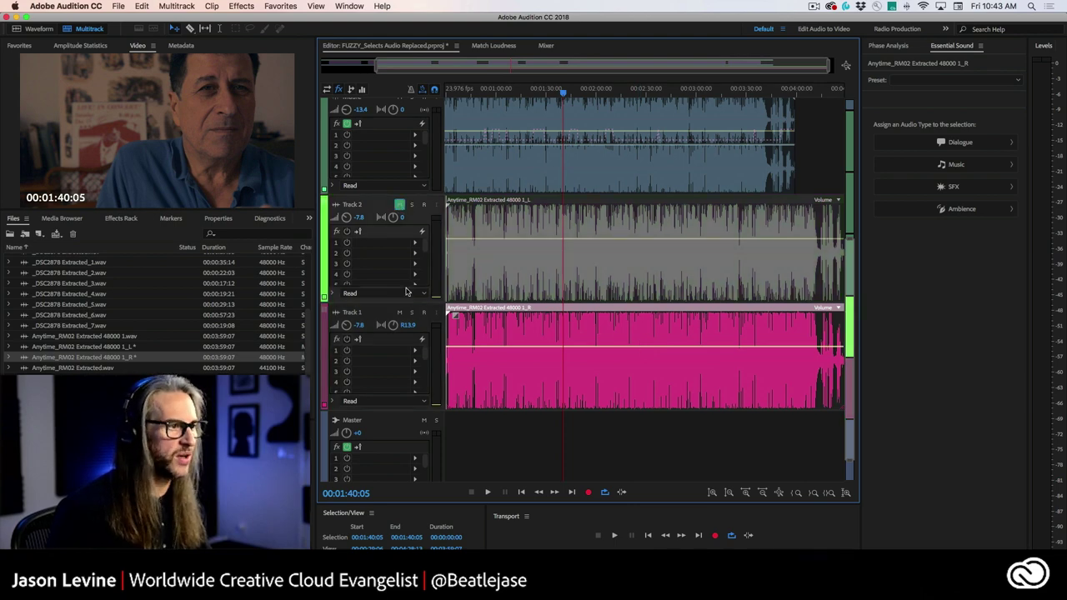
{"action": "left_click", "coordinate": [399, 312]}
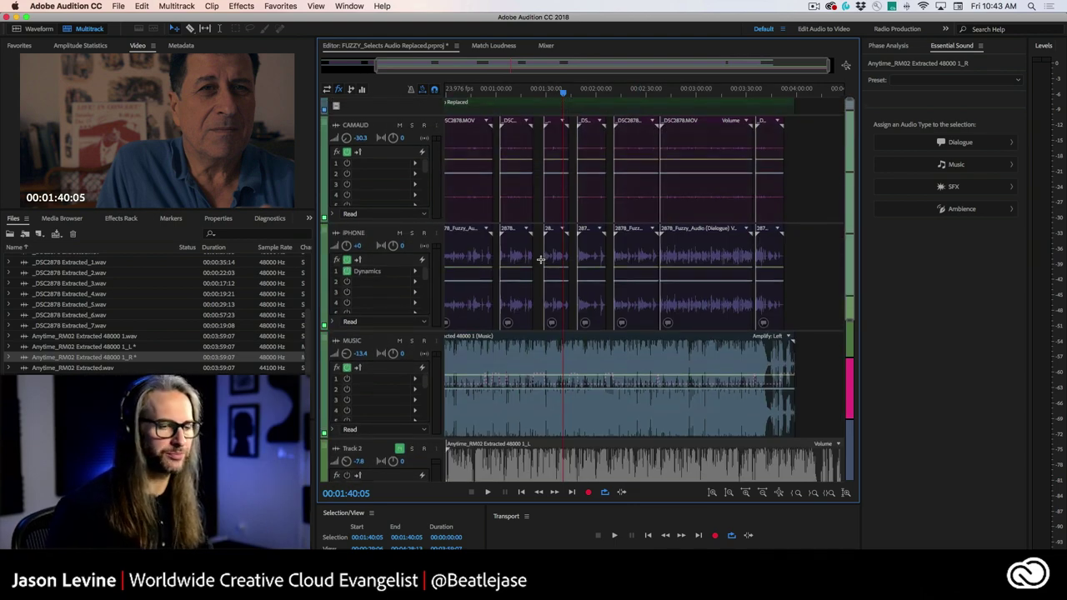
Switch to Premiere Pro and examine the Audio Options commands available for the Richland Woman Blues audio clip in the project
{"action": "key", "text": "super+Tab"}
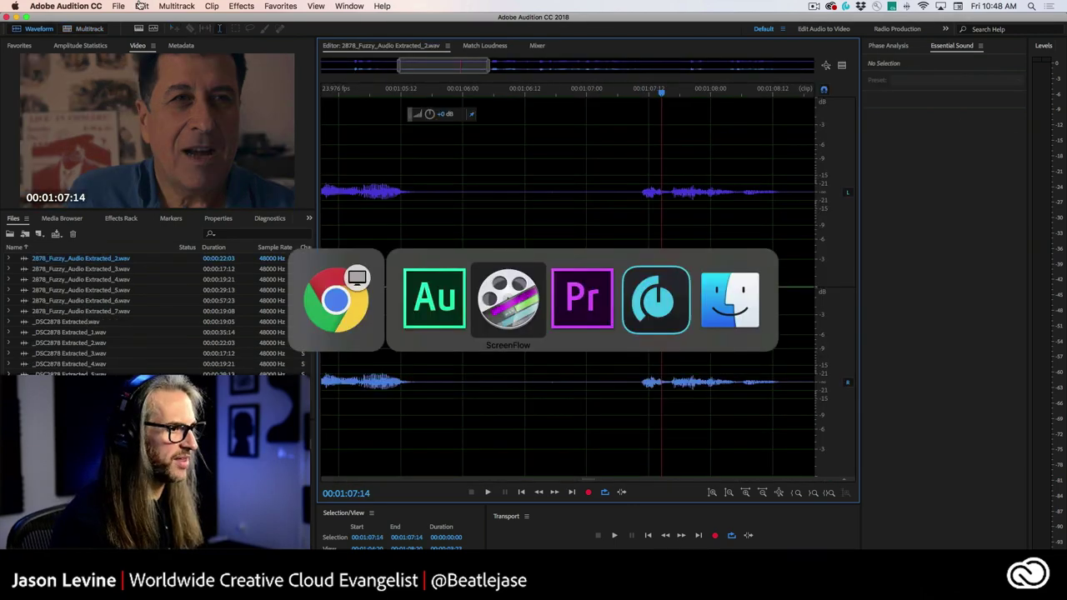
{"action": "key", "text": "super+Tab"}
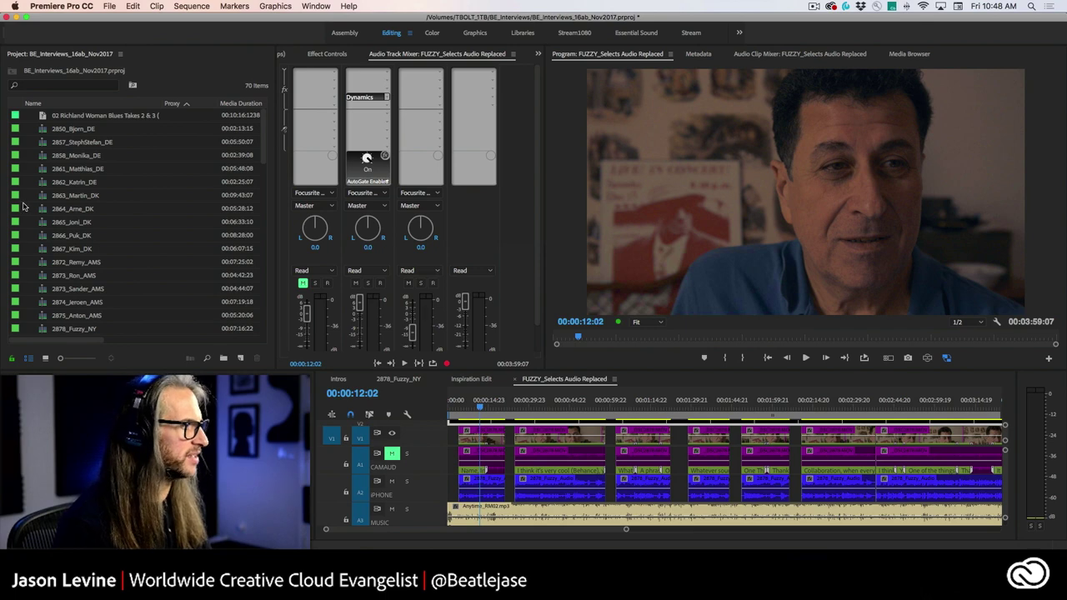
{"action": "scroll", "coordinate": [92, 225], "scroll_direction": "down", "scroll_amount": 10}
{"action": "scroll", "coordinate": [92, 225], "scroll_direction": "up", "scroll_amount": 10}
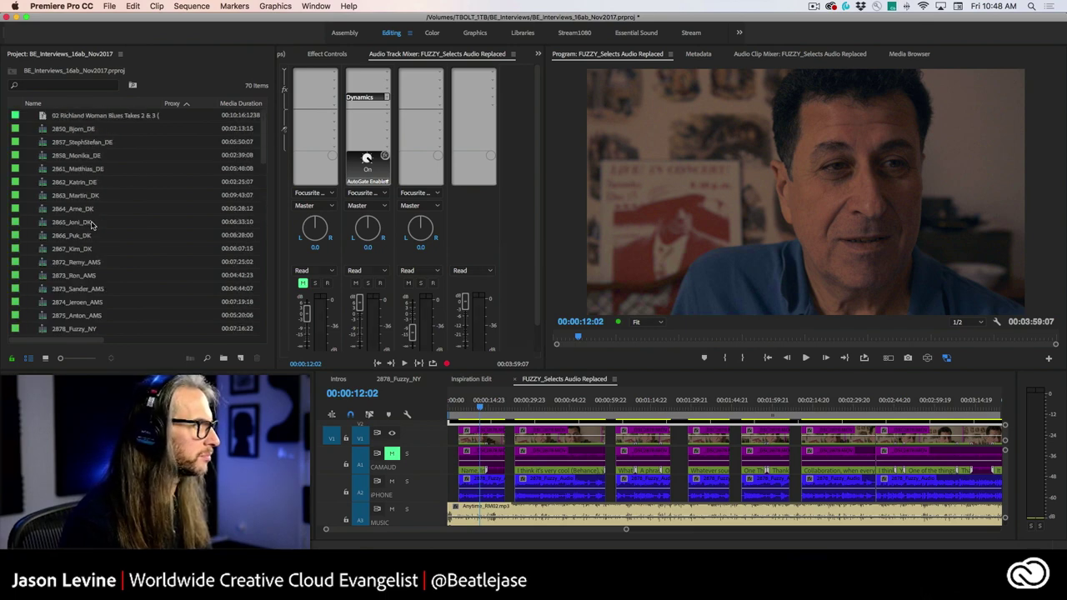
{"action": "left_click", "coordinate": [86, 122]}
{"action": "left_click", "coordinate": [137, 6]}
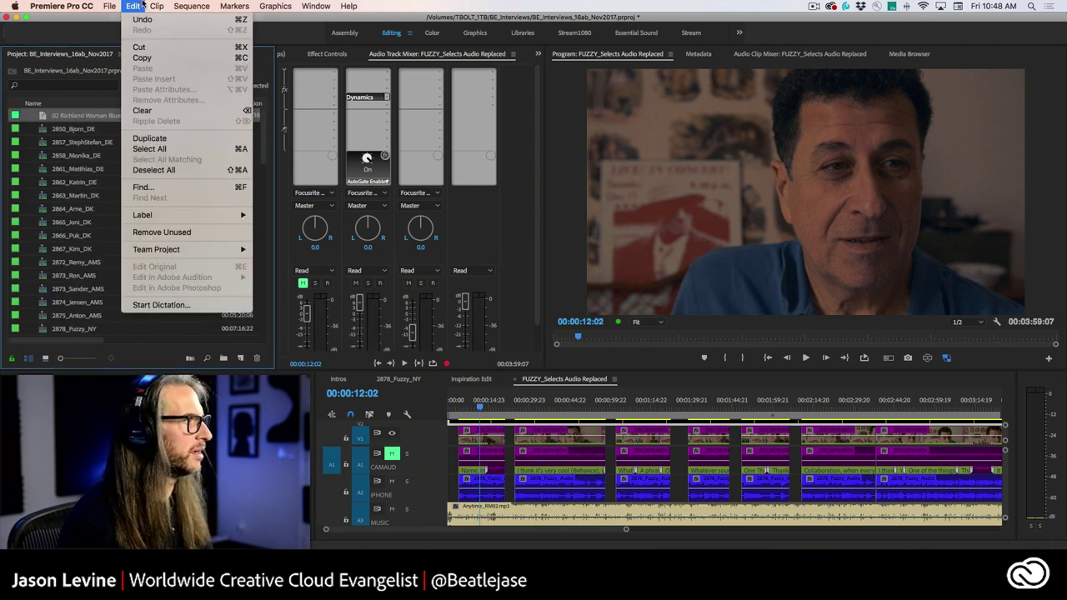
{"action": "mouse_move", "coordinate": [156, 6]}
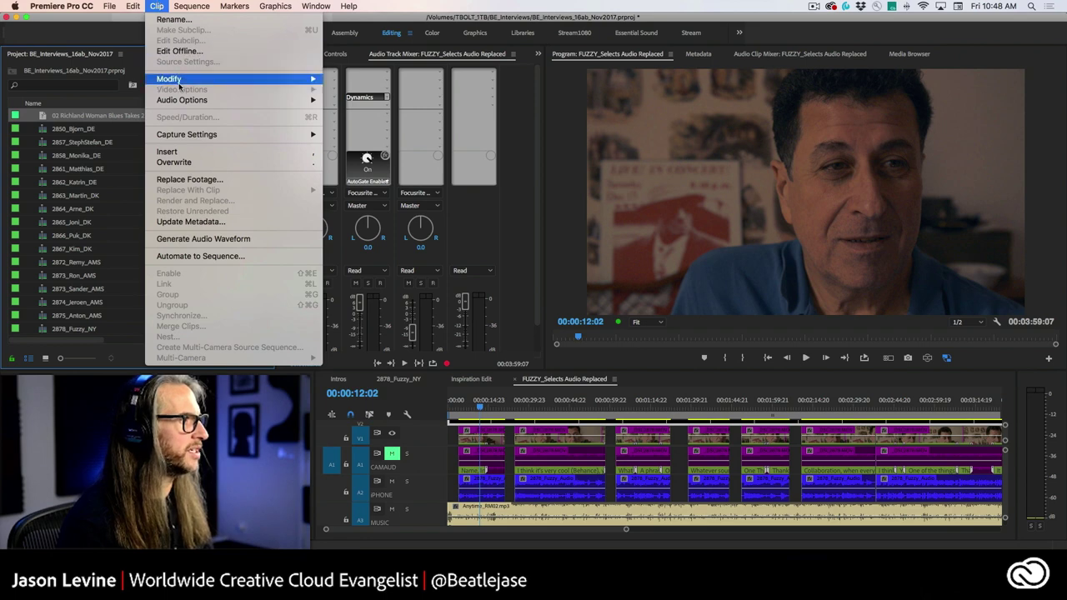
{"action": "mouse_move", "coordinate": [187, 104]}
{"action": "left_click", "coordinate": [156, 6]}
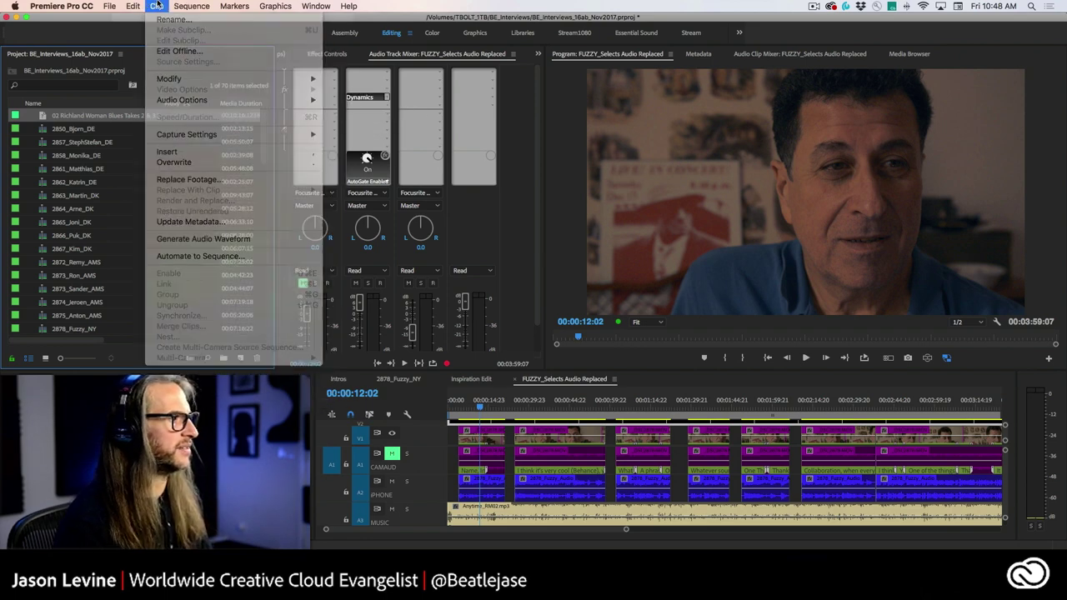
{"action": "left_click_drag", "start_coordinate": [163, 102], "coordinate": [139, 104]}
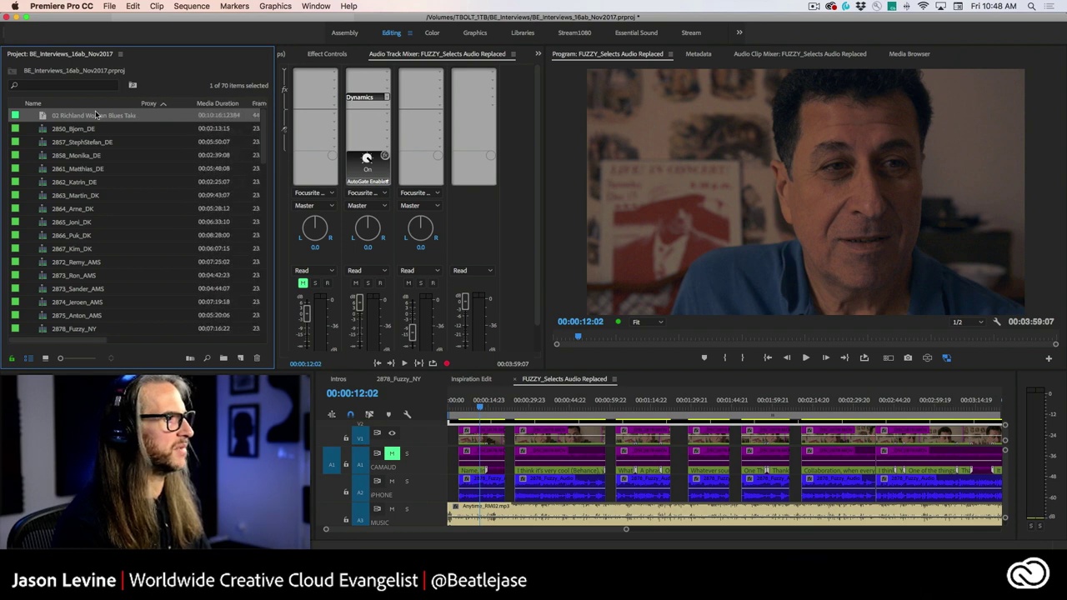
{"action": "left_click", "coordinate": [157, 6]}
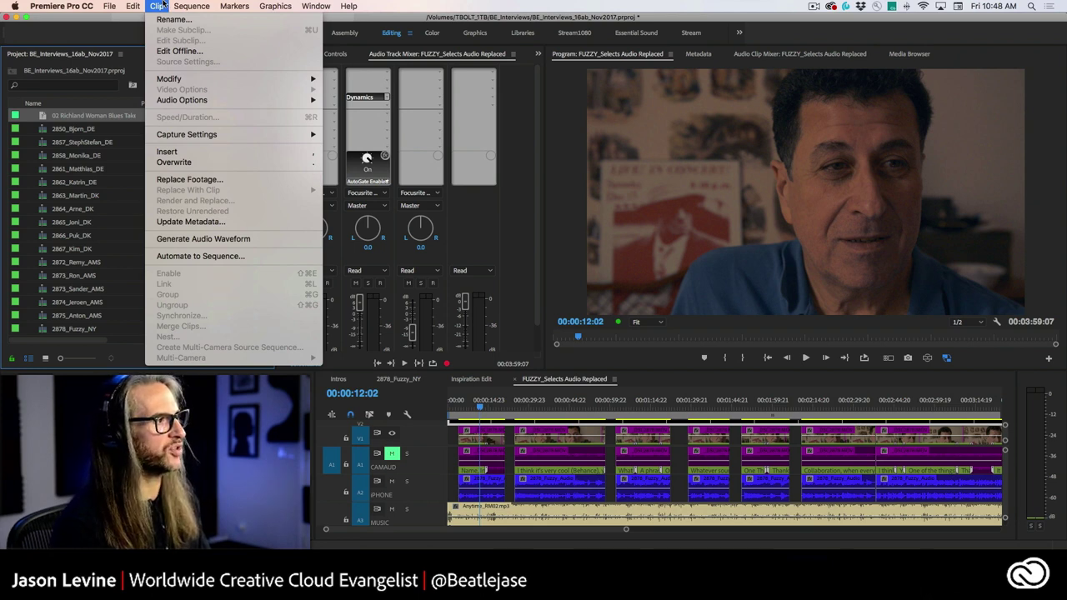
{"action": "mouse_move", "coordinate": [157, 101]}
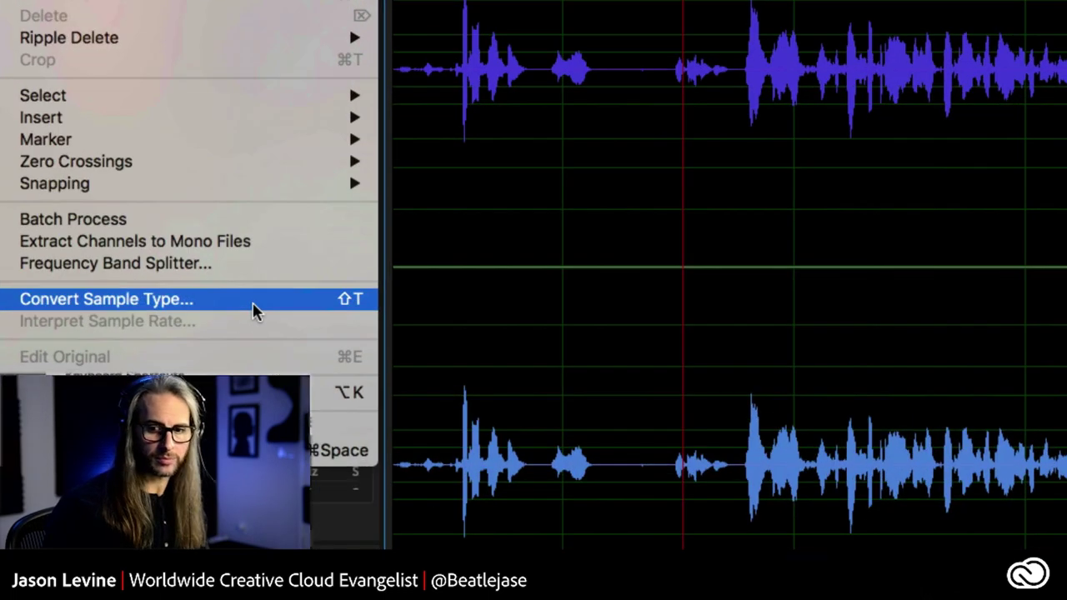
Start a Convert Sample Type conversion of 2878_Fuzzy_Audio Extracted_2.wav and set its channels to Mono
{"action": "left_click", "coordinate": [253, 303]}
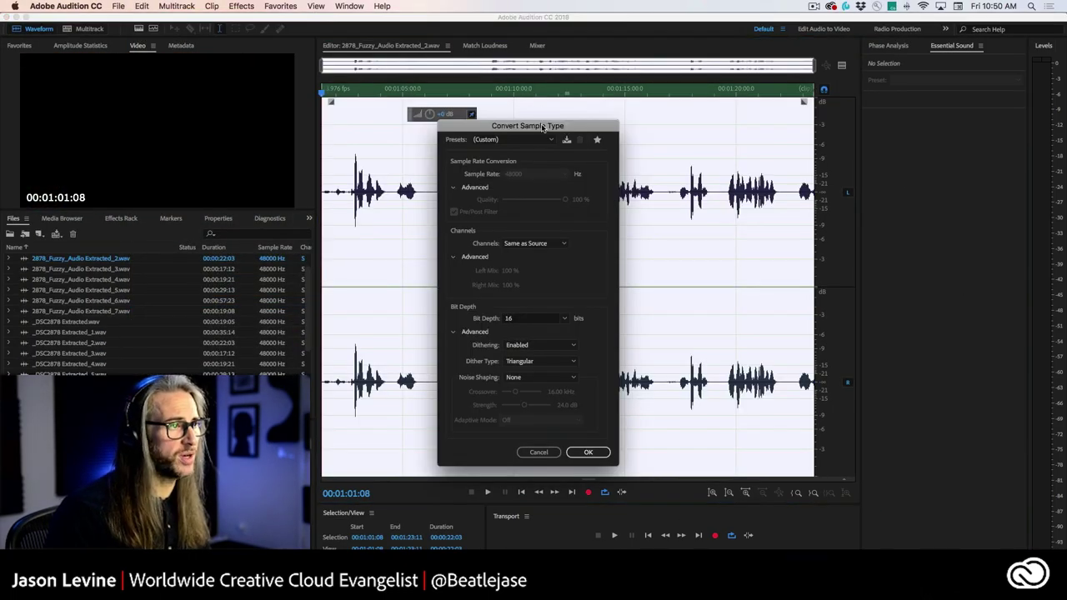
{"action": "left_click_drag", "start_coordinate": [543, 127], "coordinate": [606, 83]}
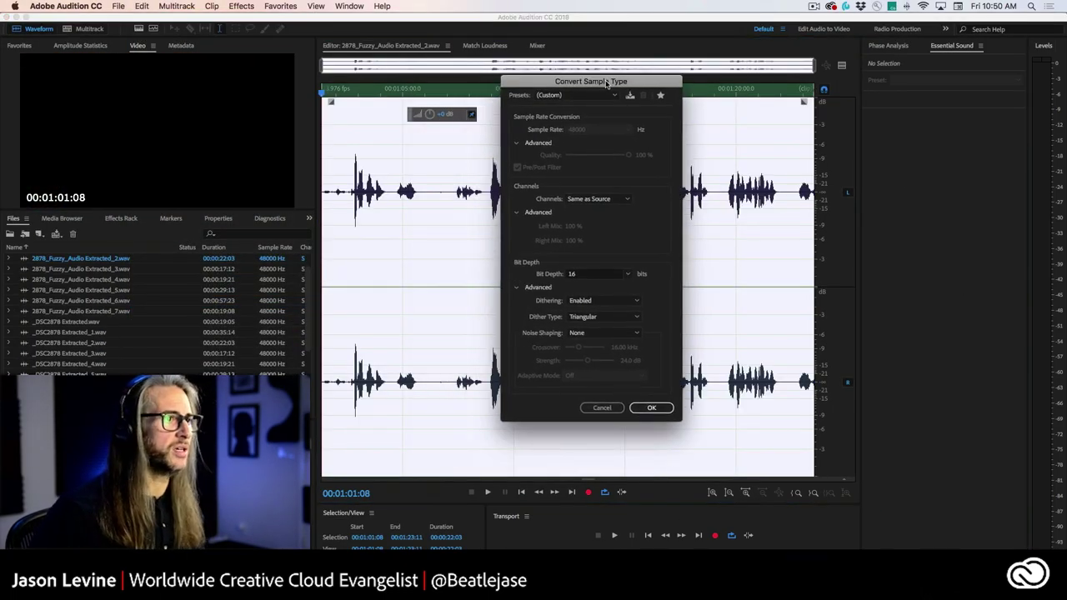
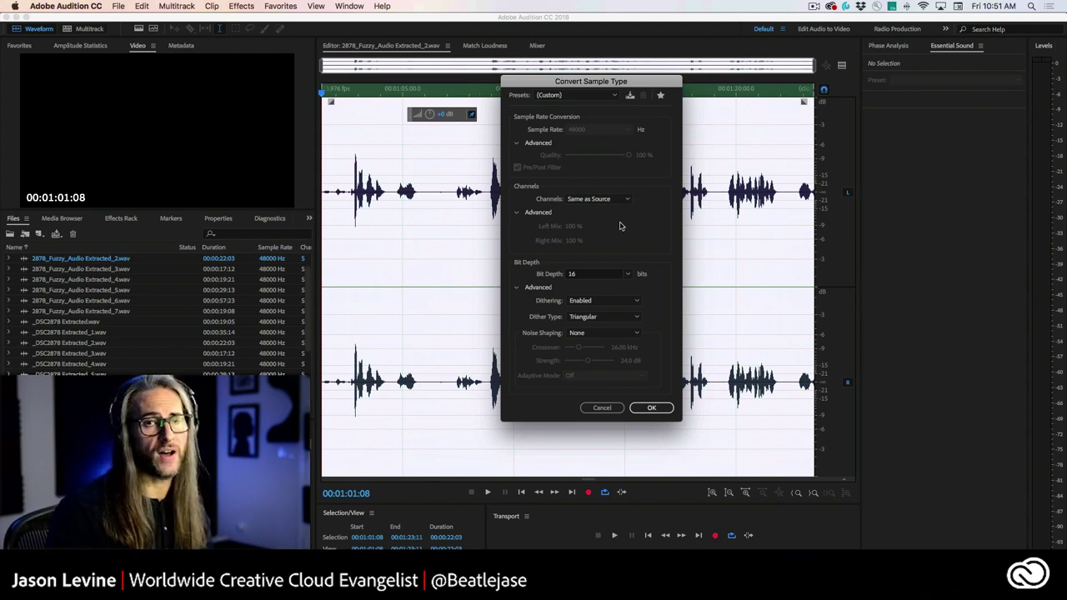
{"action": "left_click", "coordinate": [605, 200]}
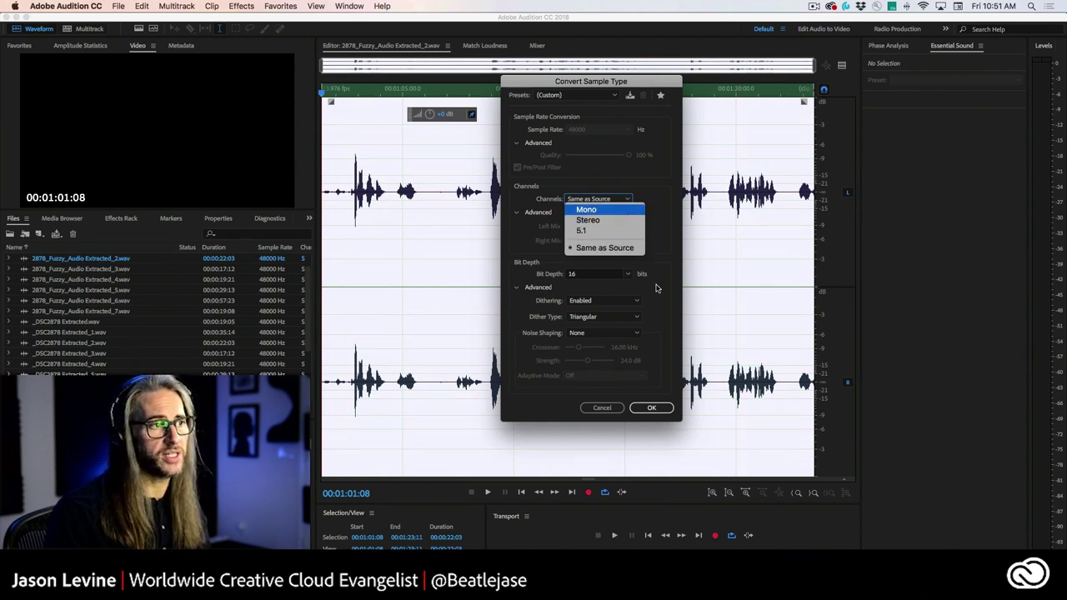
{"action": "left_click", "coordinate": [622, 210]}
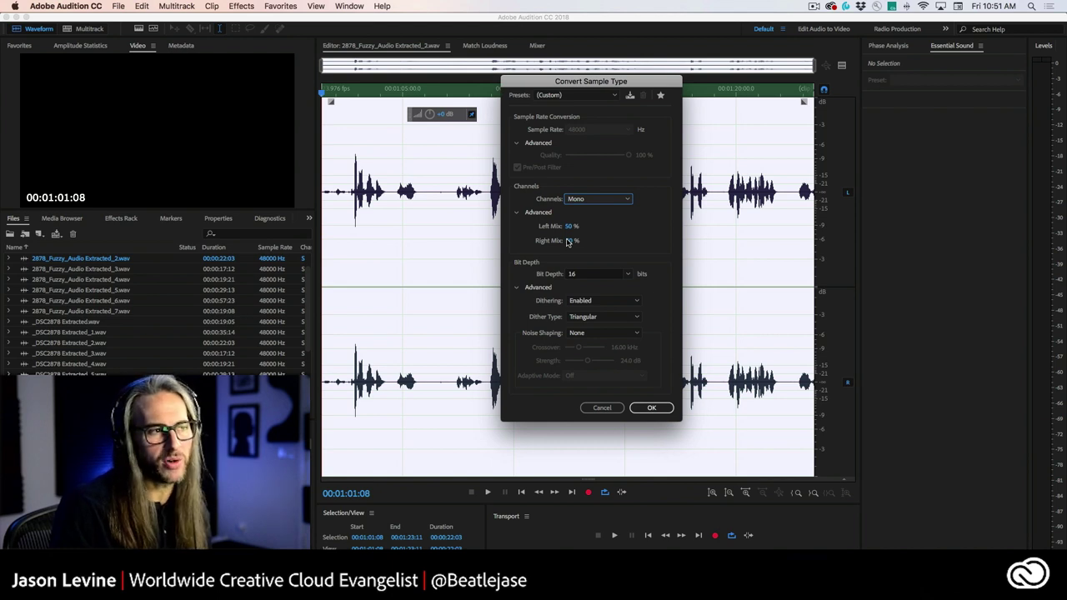
Try the Same as Source bit depth for the conversion, and settle on 24 bits
{"action": "left_click", "coordinate": [627, 274]}
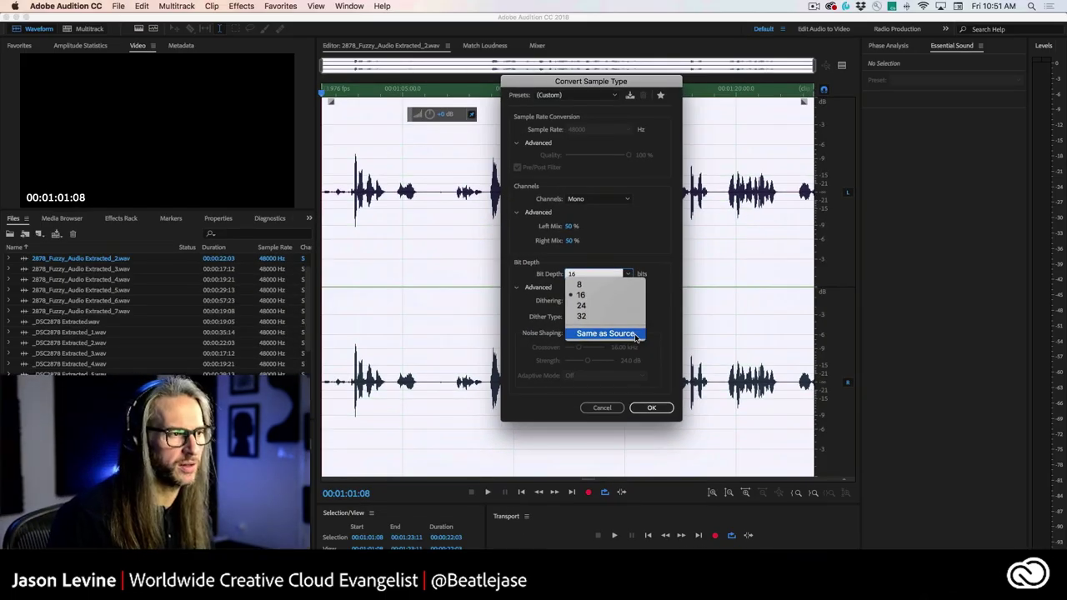
{"action": "left_click", "coordinate": [616, 334]}
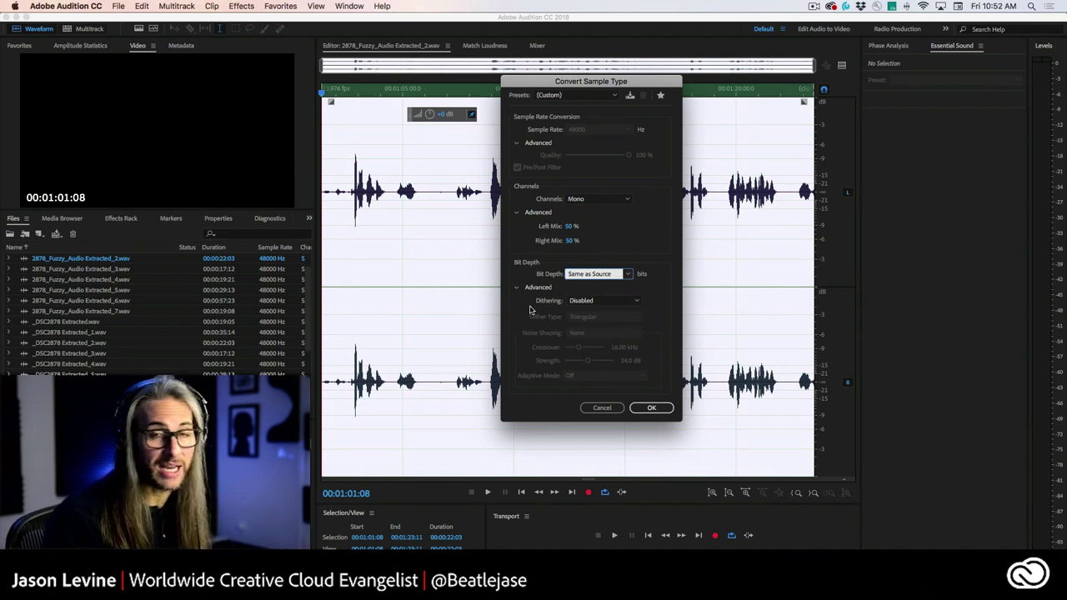
{"action": "left_click", "coordinate": [629, 274]}
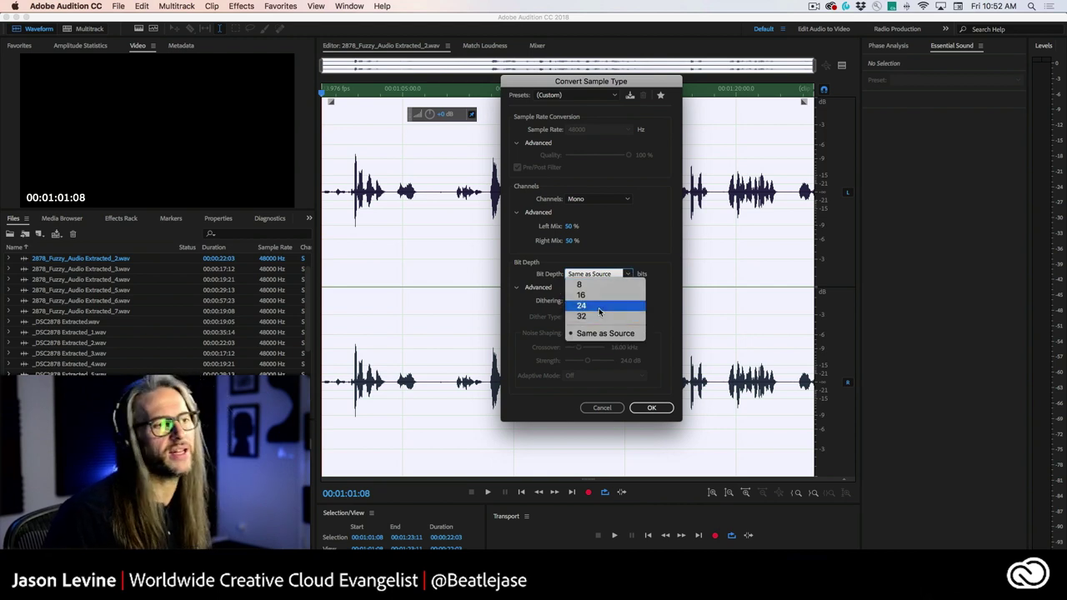
{"action": "left_click", "coordinate": [599, 308]}
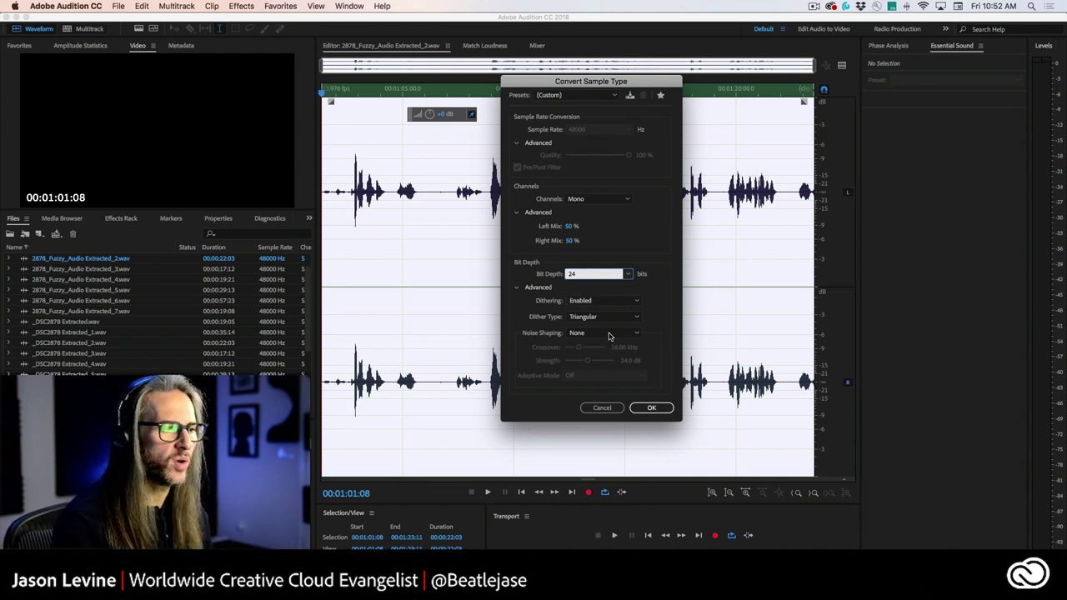
Review the noise shaping and dither type choices, keep None and Triangular, and cancel the sample type conversion
{"action": "left_click", "coordinate": [611, 333]}
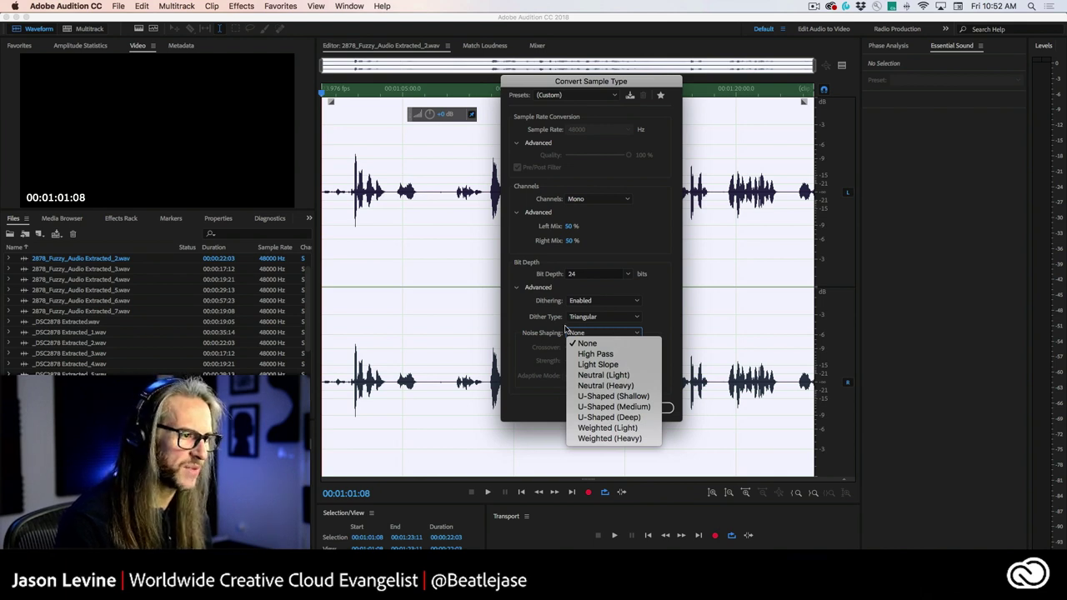
{"action": "left_click", "coordinate": [656, 324]}
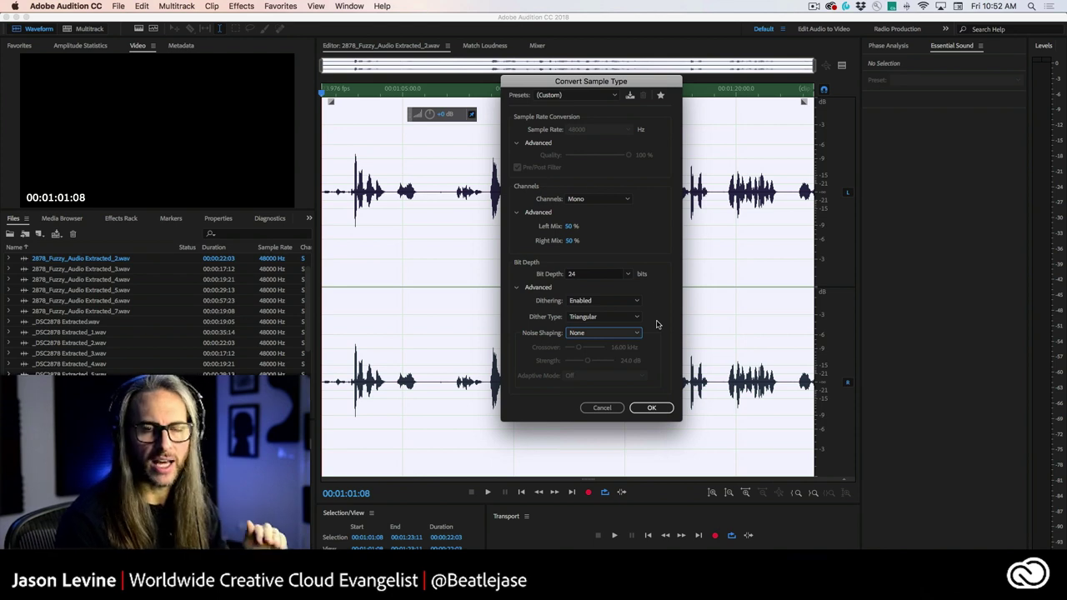
{"action": "left_click", "coordinate": [623, 317]}
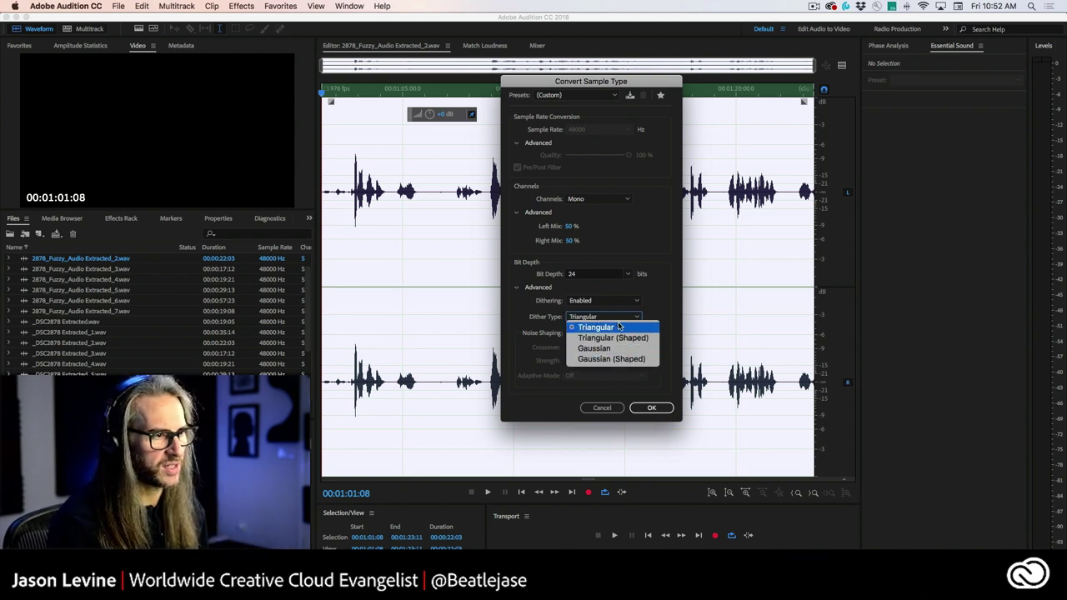
{"action": "left_click", "coordinate": [608, 326]}
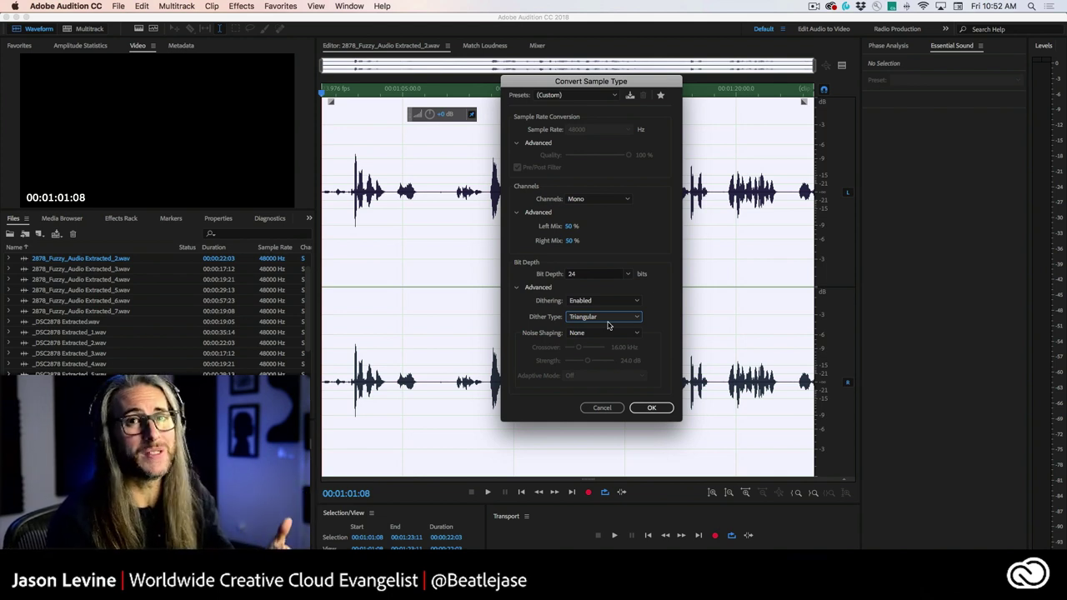
{"action": "left_click", "coordinate": [607, 408]}
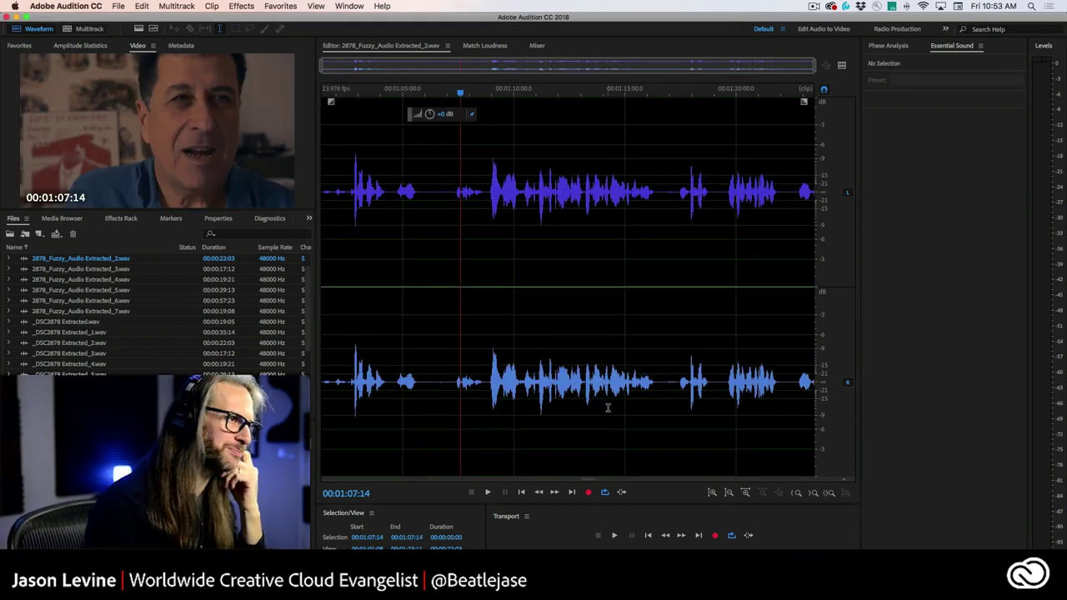
Return to the multitrack session and turn off Ducking for the music clip on the MUSIC track
{"action": "left_click", "coordinate": [83, 28]}
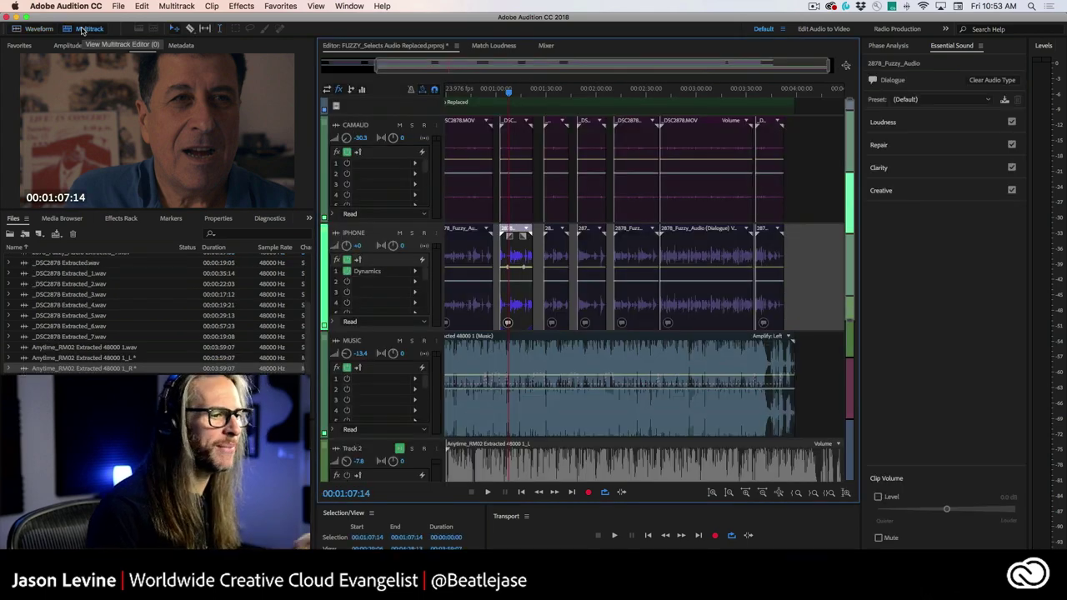
{"action": "left_click", "coordinate": [552, 462]}
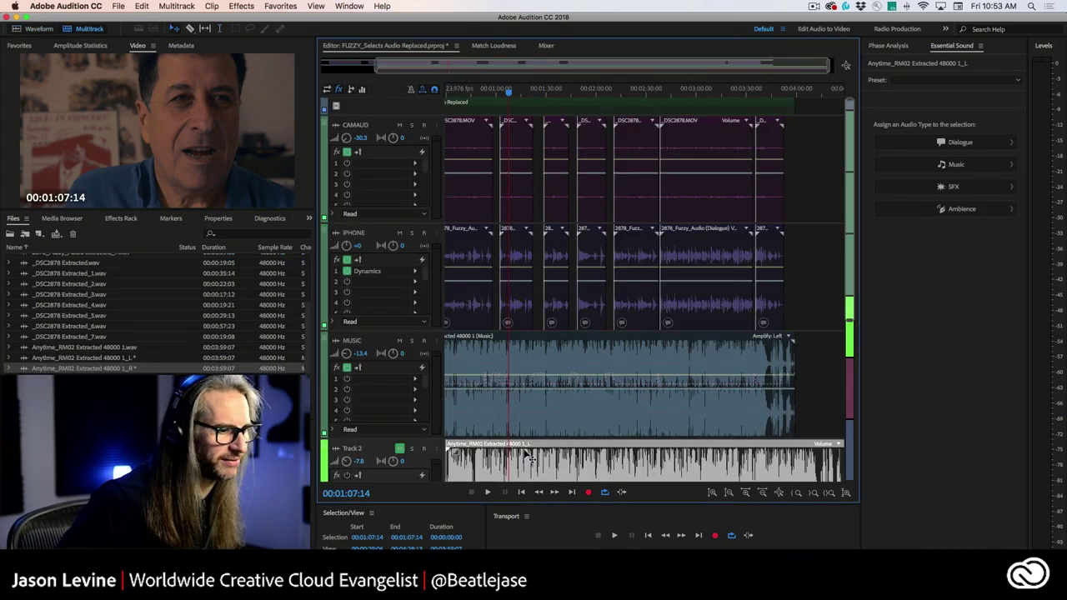
{"action": "left_click", "coordinate": [809, 389]}
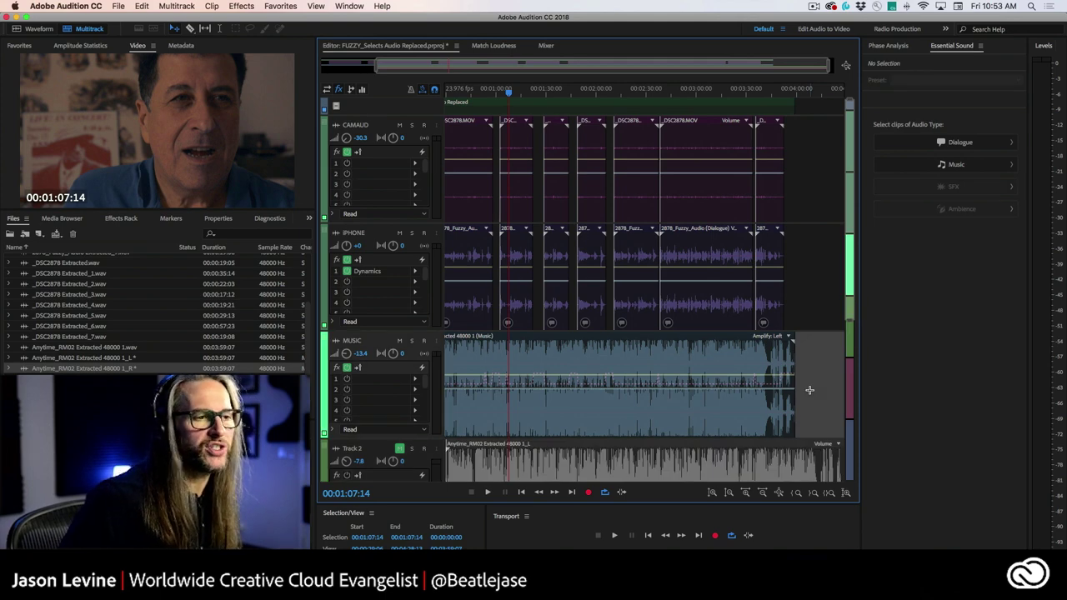
{"action": "left_click_drag", "start_coordinate": [376, 68], "coordinate": [192, 72]}
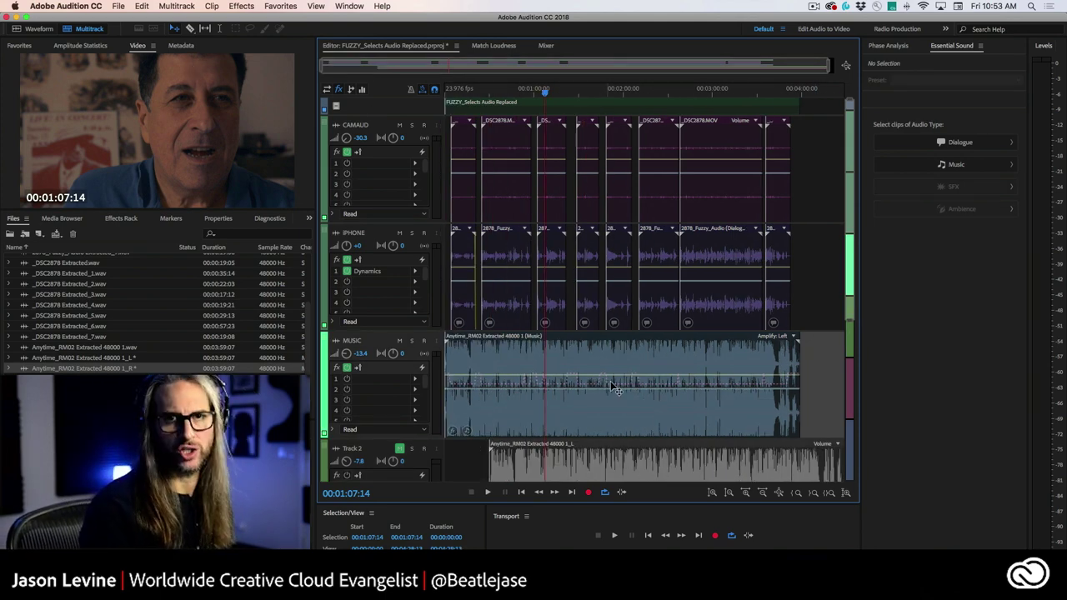
{"action": "left_click", "coordinate": [561, 357]}
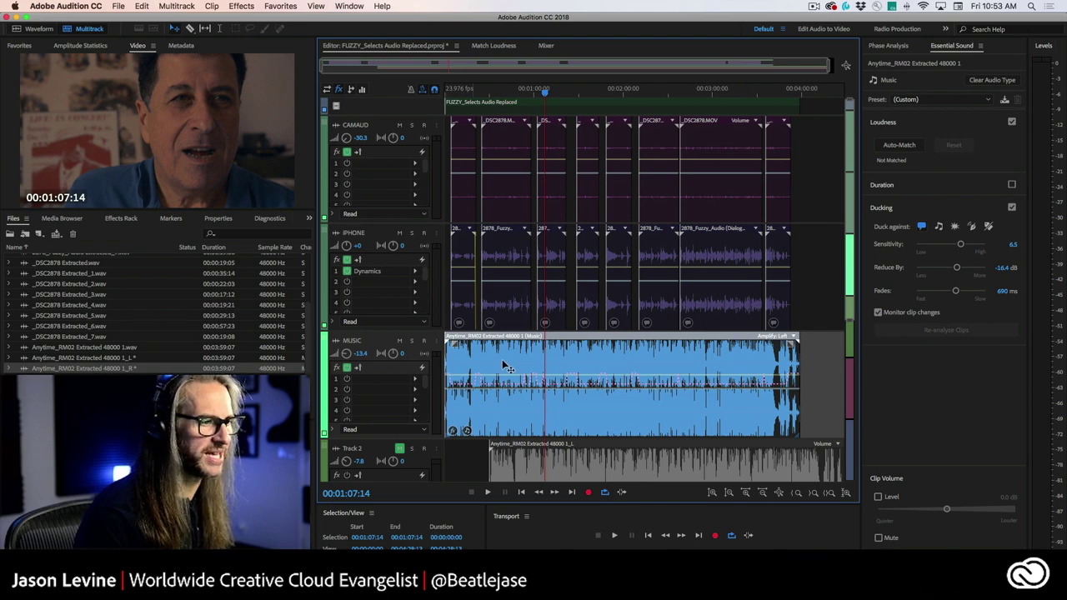
{"action": "left_click", "coordinate": [1011, 208]}
Move the music clip to the playhead and back to the session start, and stretch it shorter to a 00:03:00:00 duration
{"action": "left_click_drag", "start_coordinate": [529, 371], "coordinate": [629, 372]}
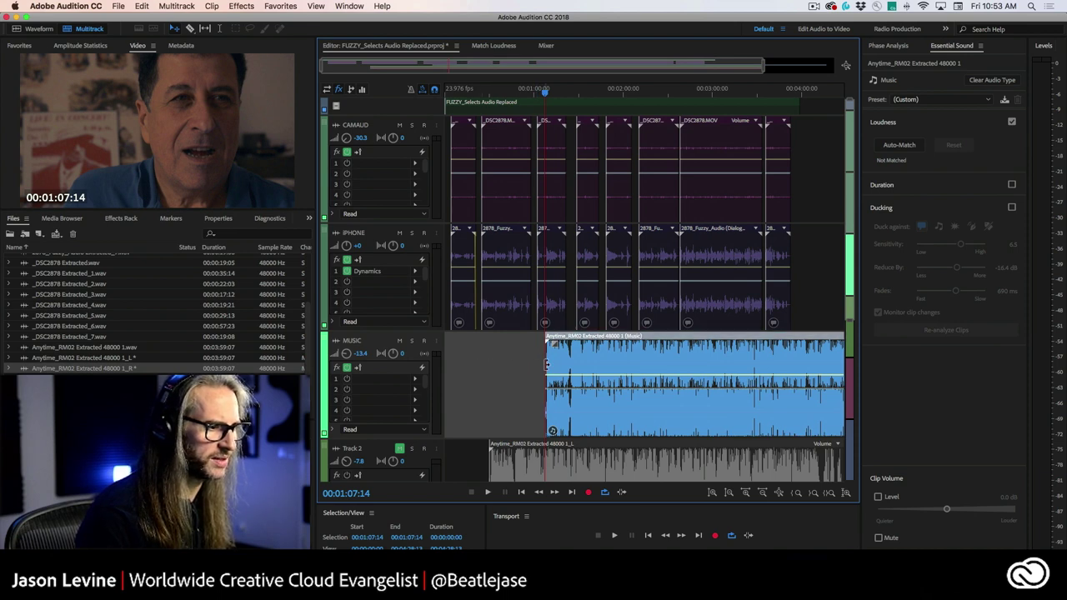
{"action": "left_click_drag", "start_coordinate": [612, 366], "coordinate": [512, 367]}
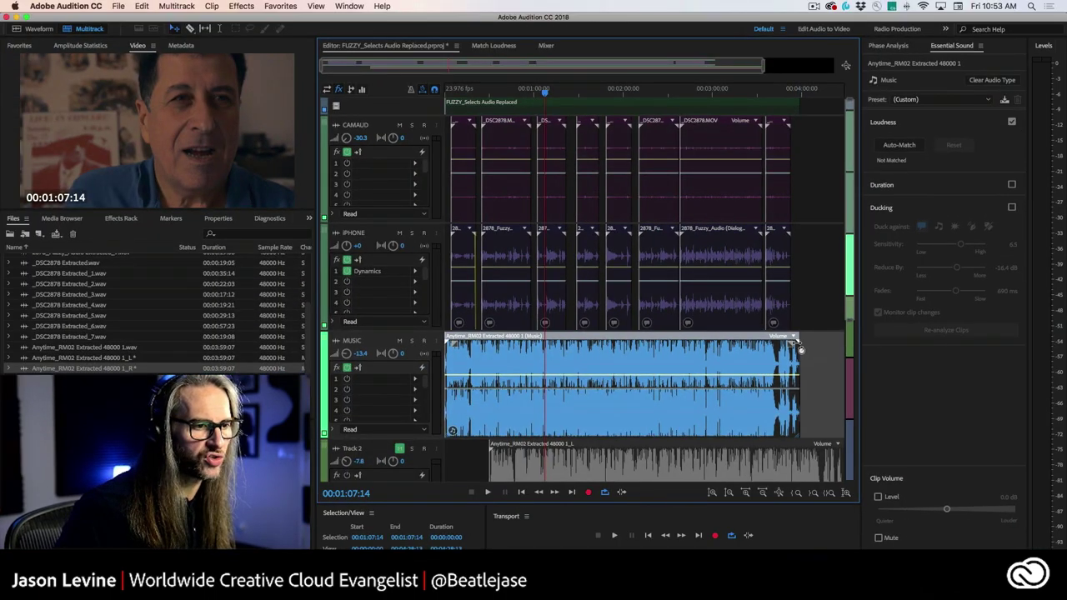
{"action": "left_click_drag", "start_coordinate": [799, 349], "coordinate": [709, 350]}
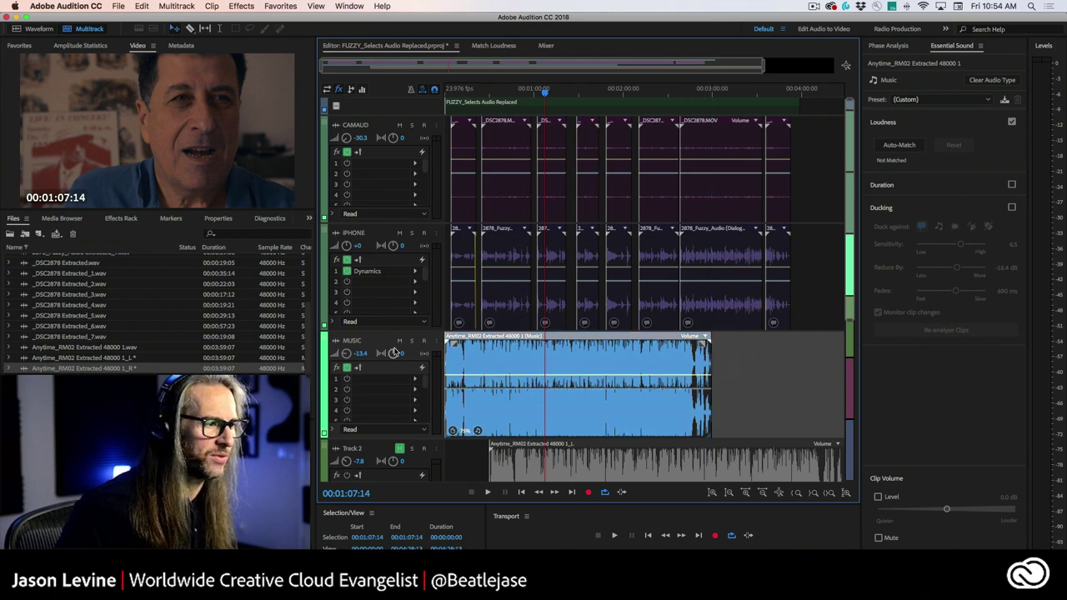
Solo the MUSIC track and play a few seconds of the stretched music clip from the playhead
{"action": "left_click", "coordinate": [411, 341]}
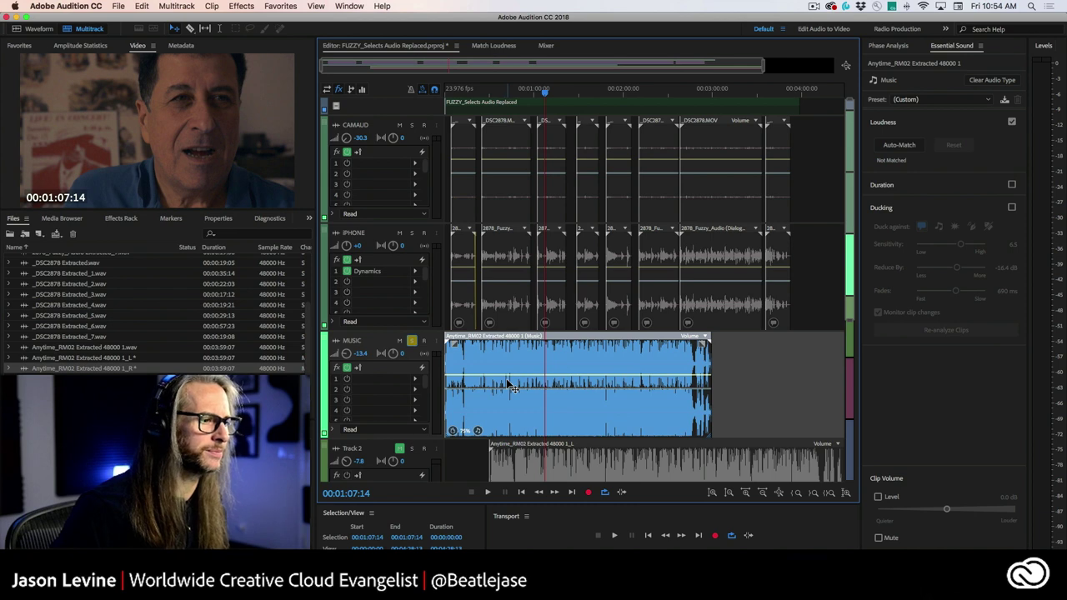
{"action": "key", "text": "space"}
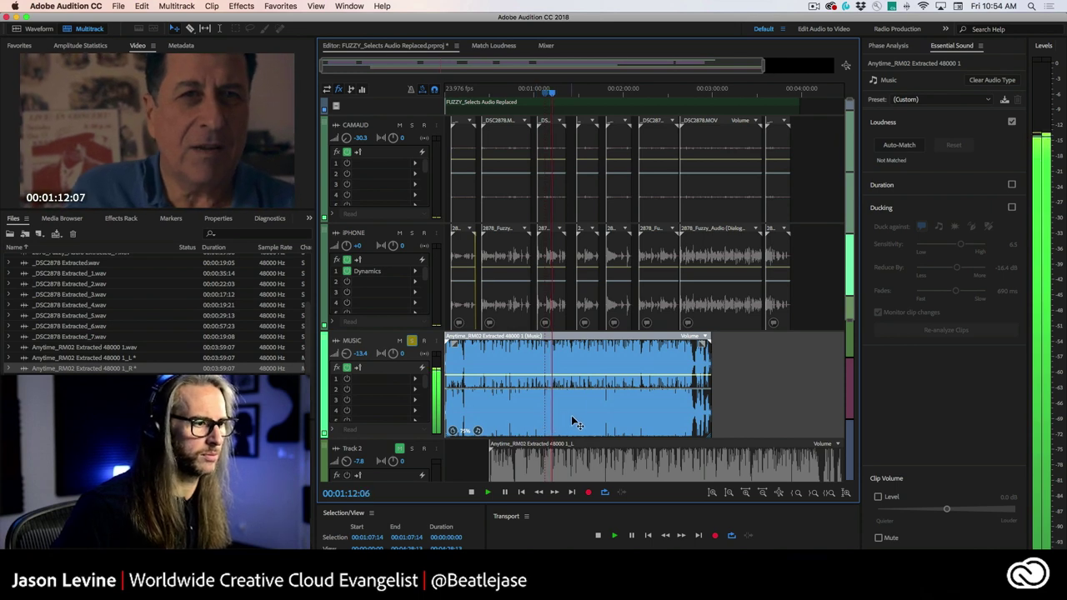
{"action": "key", "text": "space"}
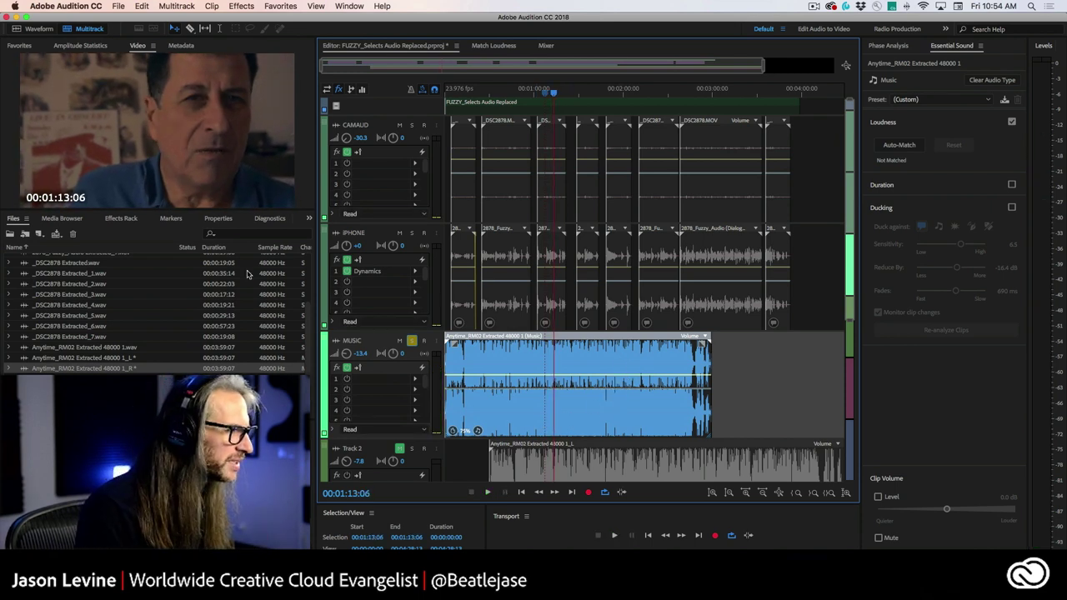
Keep the music clip's stretch mode at Realtime and set its stretch type to Polyphonic
{"action": "left_click", "coordinate": [218, 220]}
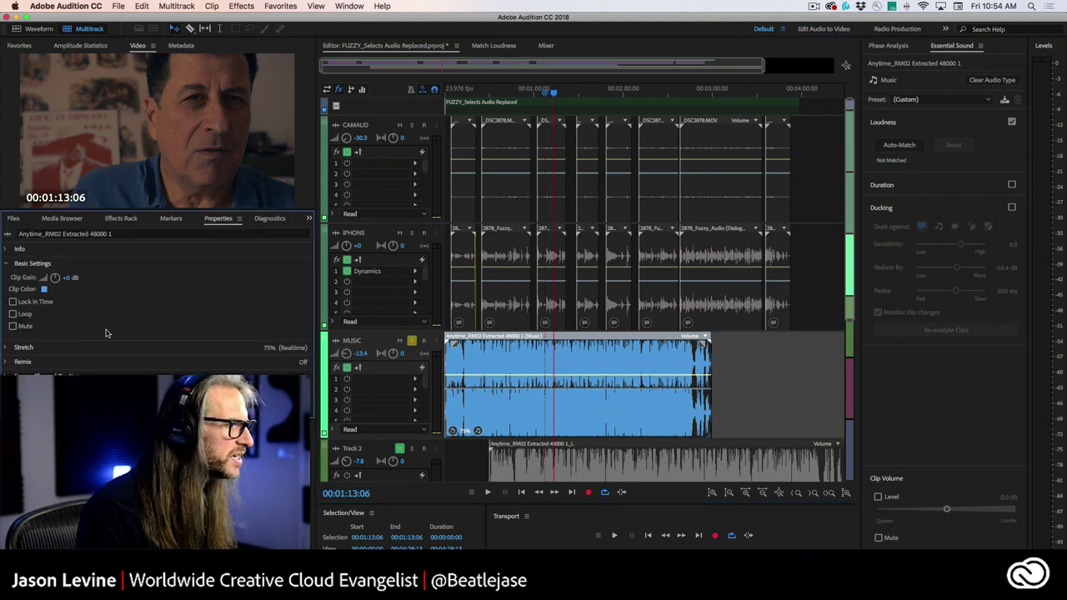
{"action": "left_click", "coordinate": [7, 348]}
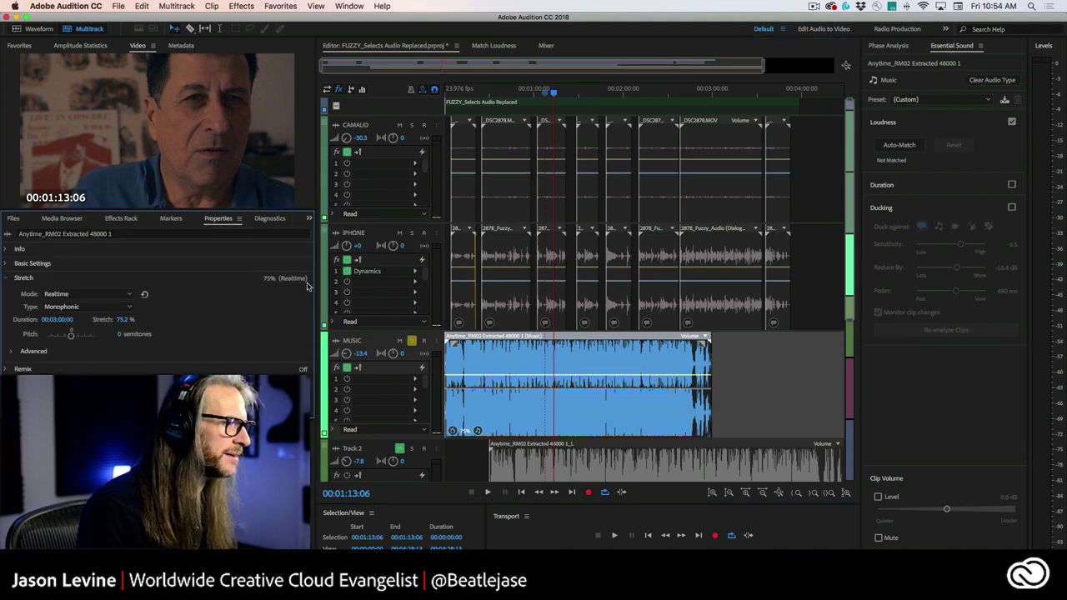
{"action": "left_click", "coordinate": [87, 295]}
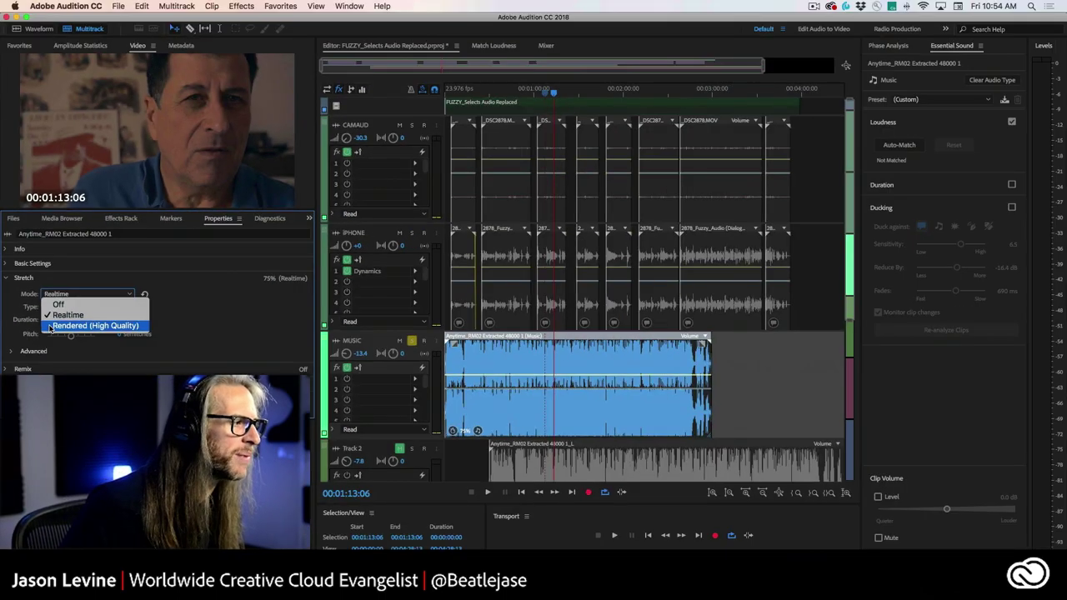
{"action": "left_click", "coordinate": [71, 314]}
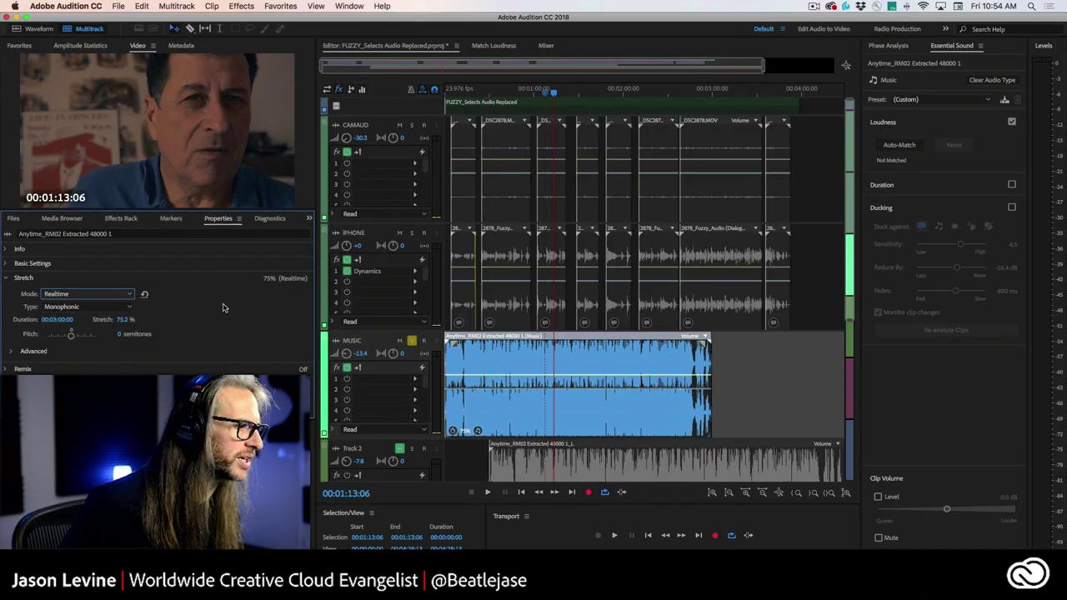
{"action": "left_click", "coordinate": [80, 307]}
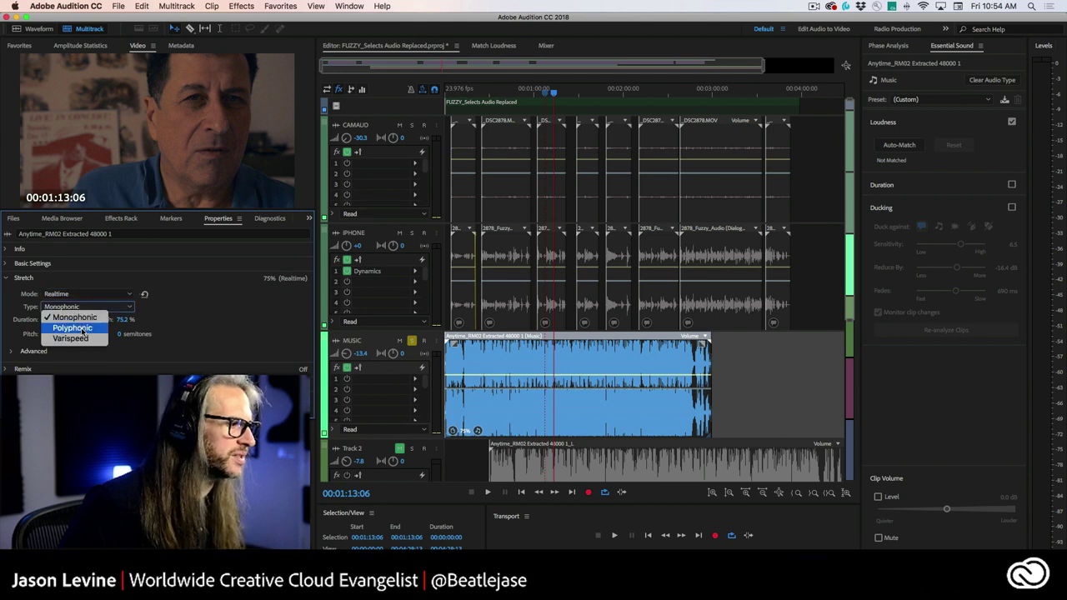
{"action": "left_click", "coordinate": [97, 330]}
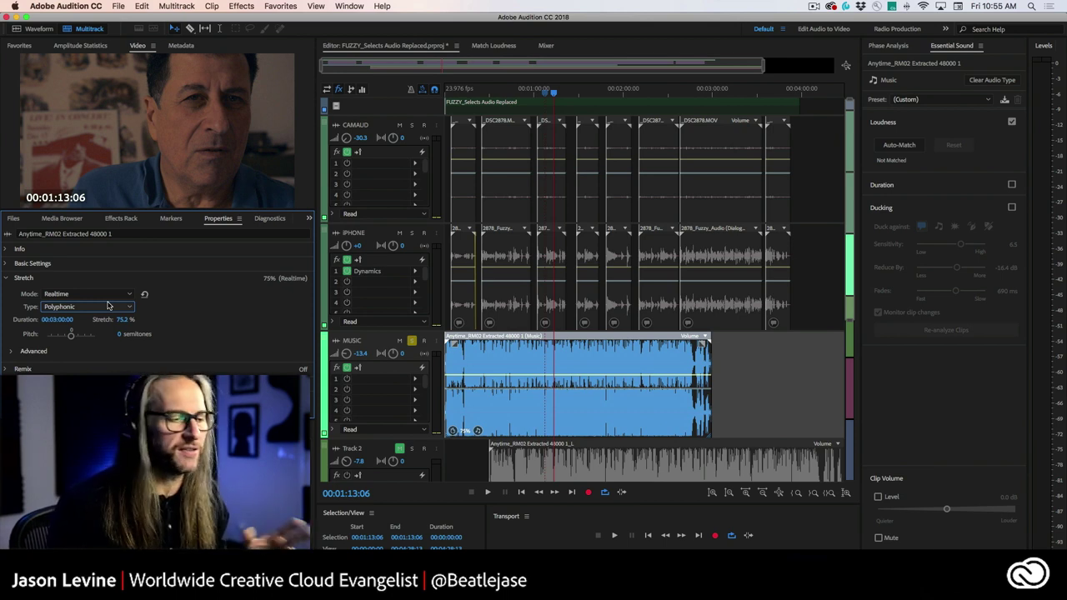
Undo the stretch type change and the time stretch on the music clip
{"action": "key", "text": "super+z"}
{"action": "key", "text": "super+z"}
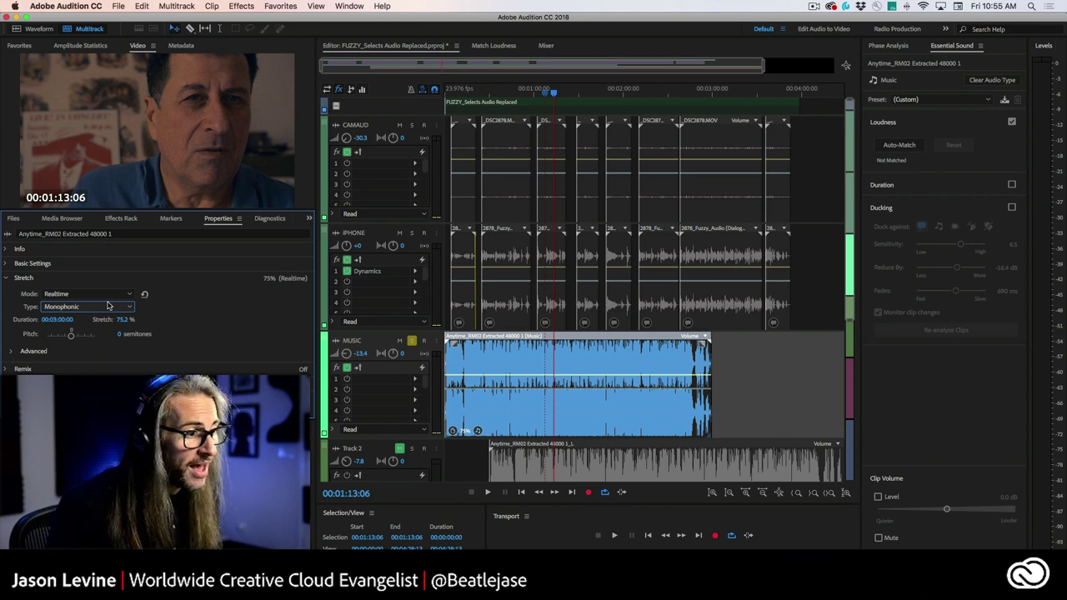
{"action": "key", "text": "super+z"}
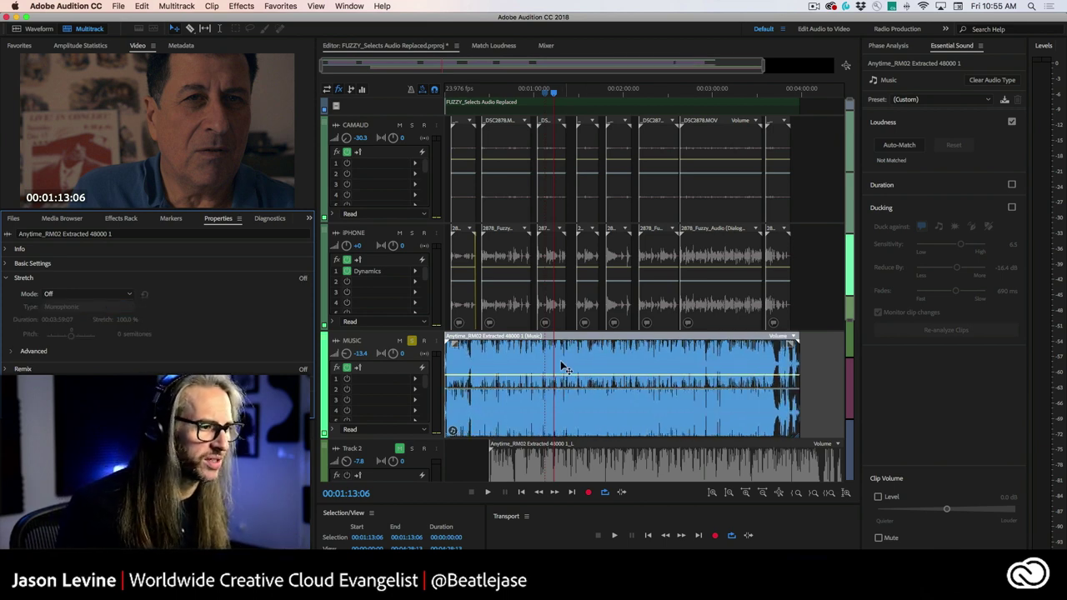
Enable the Duration option for the music clip in Essential Sound and set its method to Remix
{"action": "left_click", "coordinate": [537, 351]}
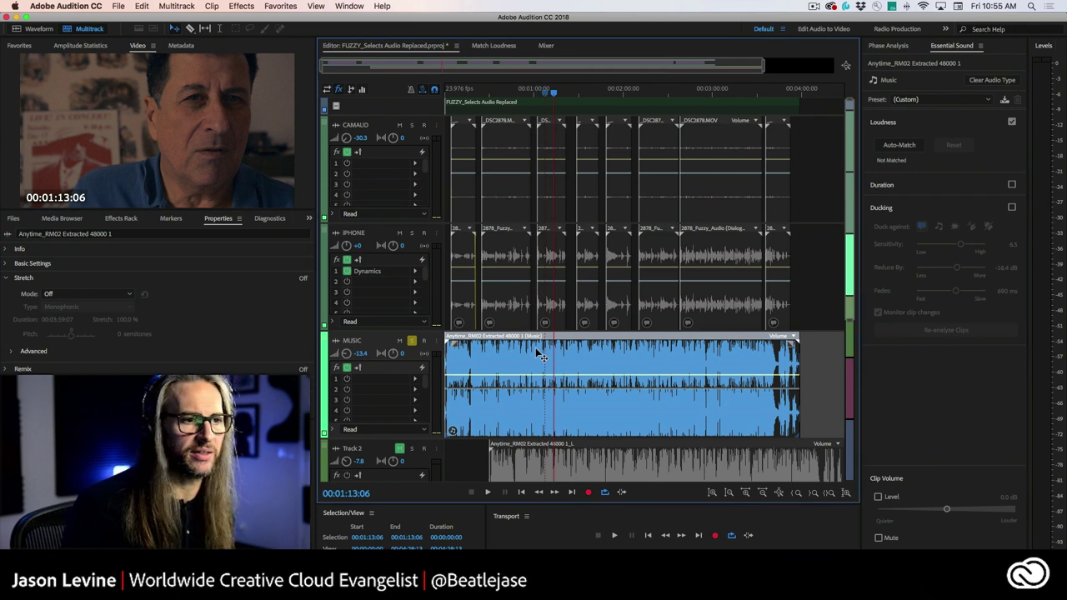
{"action": "left_click", "coordinate": [979, 187]}
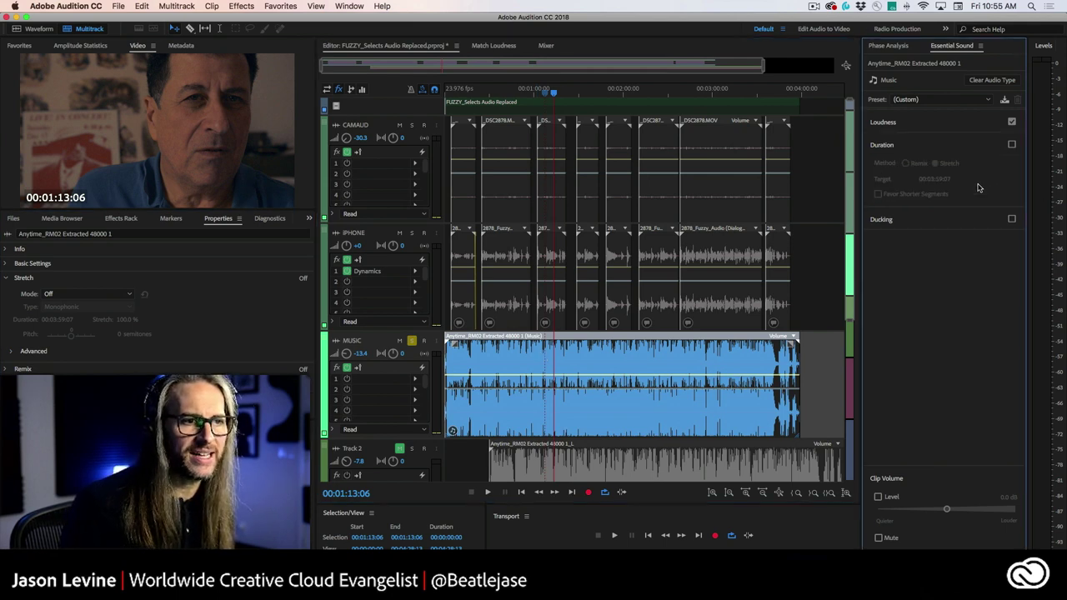
{"action": "left_click", "coordinate": [1012, 145]}
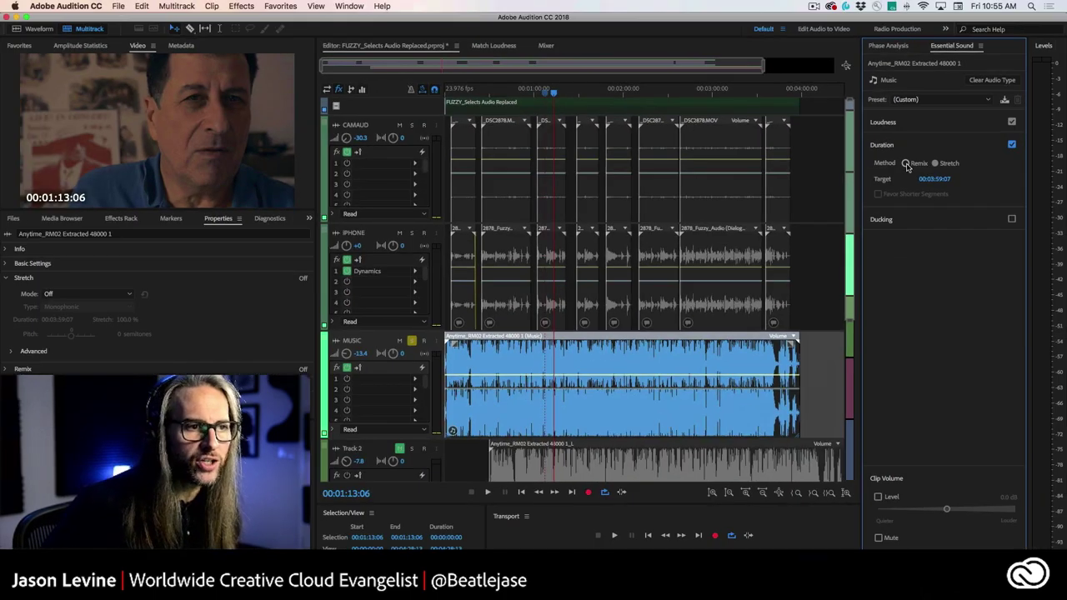
{"action": "left_click", "coordinate": [907, 164]}
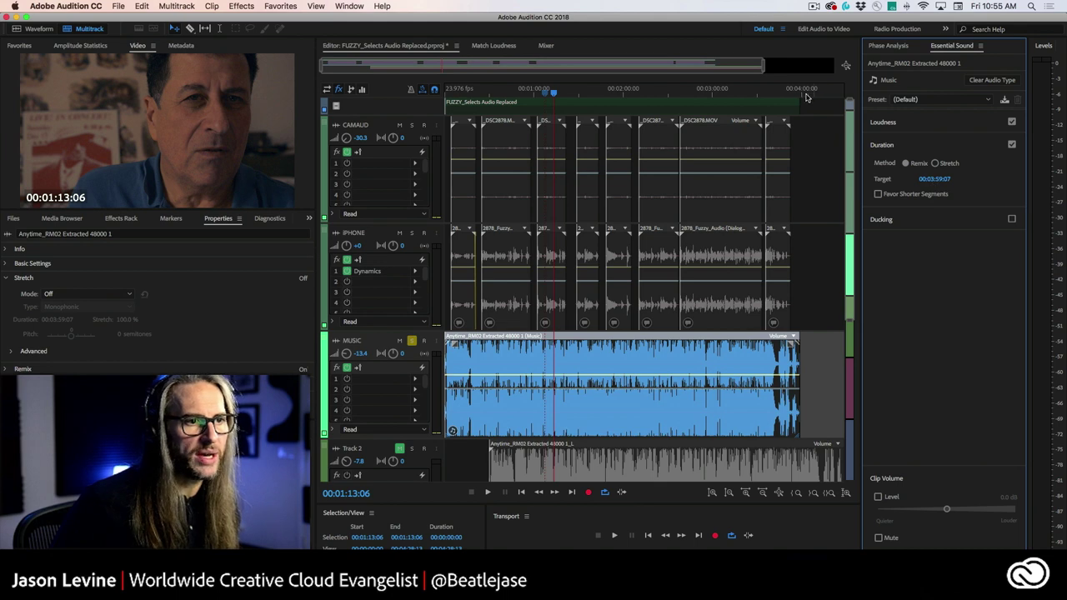
Move the playhead to the dialogue's end at 00:03:52:08 and set the music clip's remix target duration to 00:03:52:10
{"action": "left_click_drag", "start_coordinate": [793, 90], "coordinate": [791, 93]}
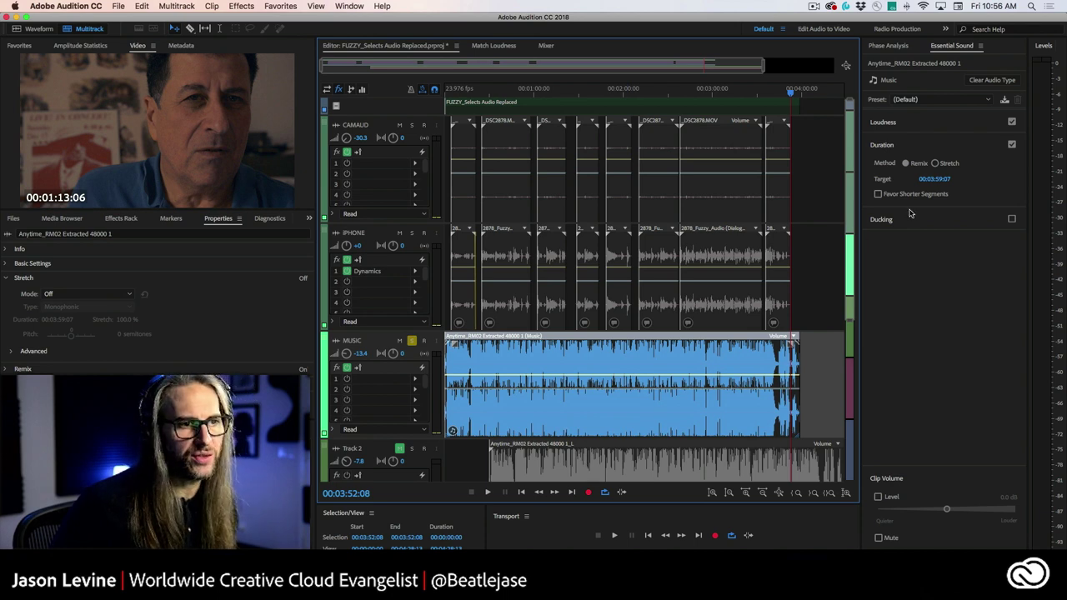
{"action": "left_click", "coordinate": [934, 178]}
{"action": "left_click", "coordinate": [943, 179]}
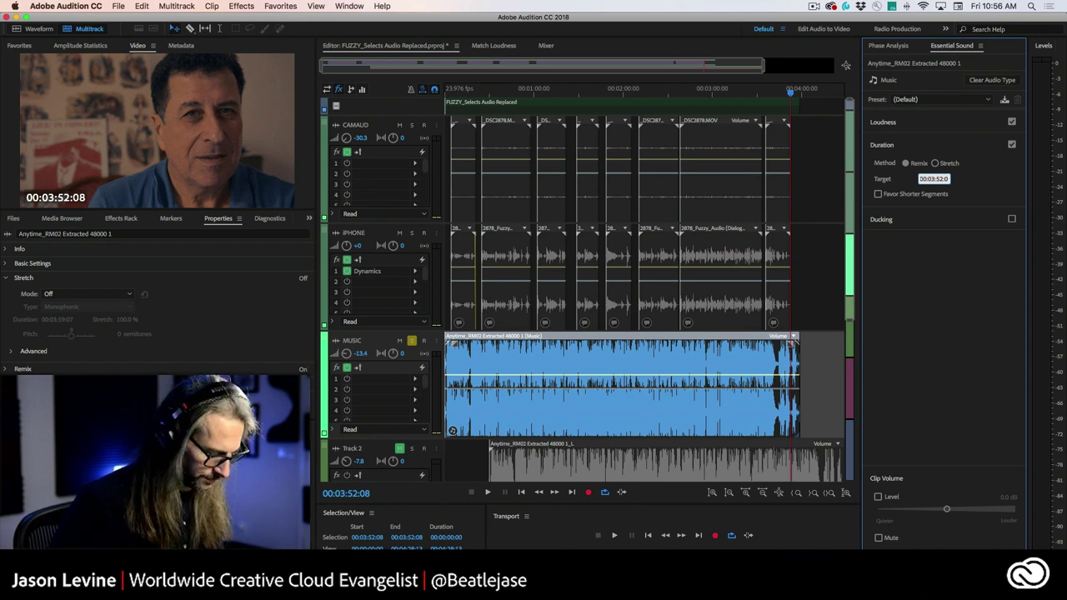
{"action": "key", "text": "BackSpace"}
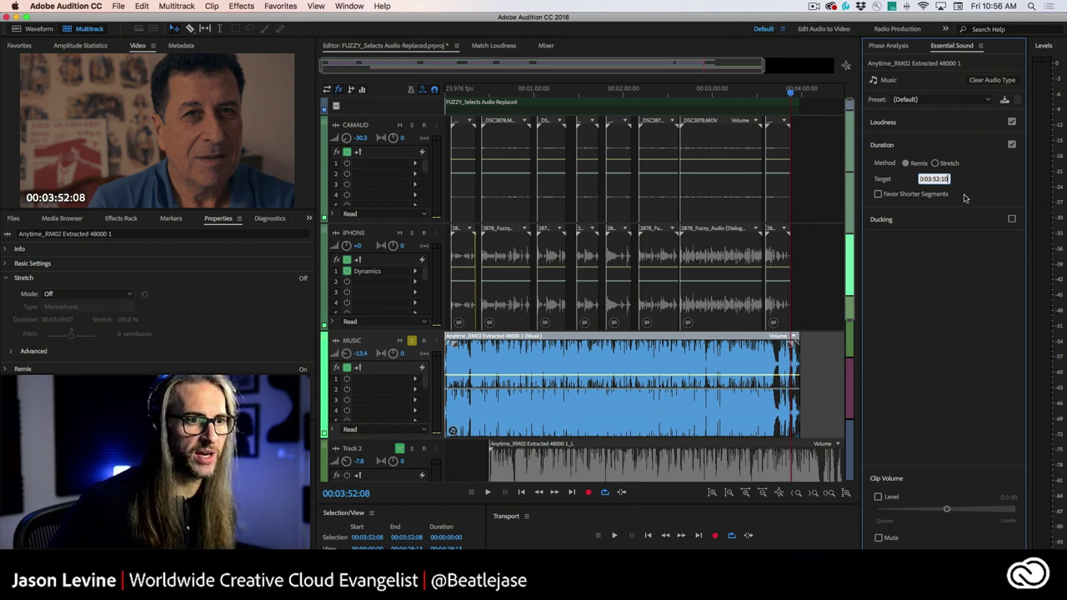
{"action": "type", "text": "10"}
{"action": "key", "text": "Return"}
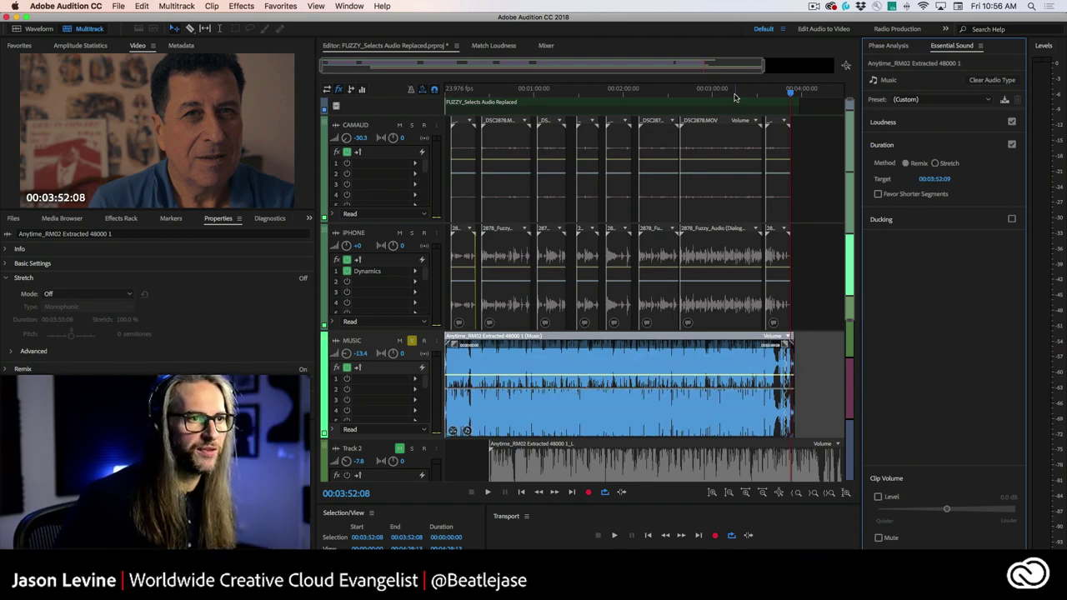
Examine the end of the remixed music clip and set its target duration to 00:03:10:09
{"action": "left_click_drag", "start_coordinate": [734, 92], "coordinate": [827, 92]}
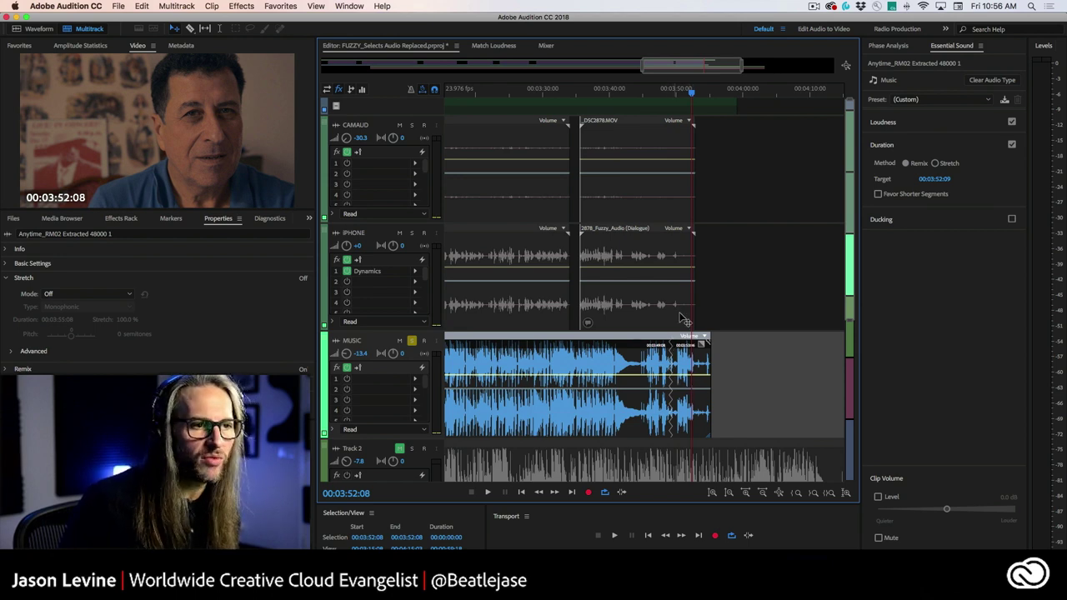
{"action": "left_click_drag", "start_coordinate": [642, 68], "coordinate": [324, 68]}
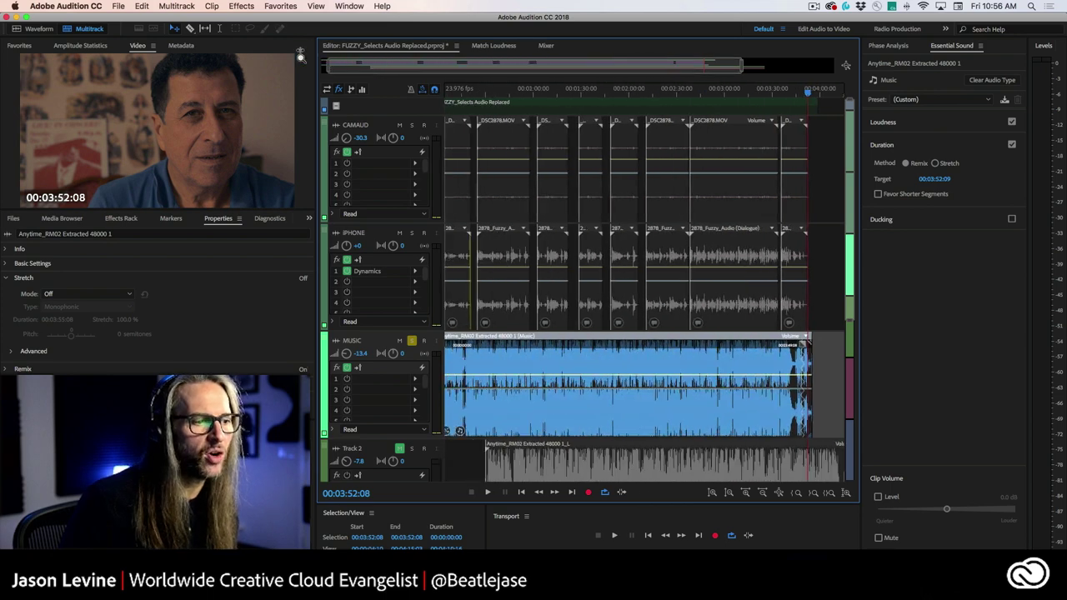
{"action": "left_click", "coordinate": [938, 180]}
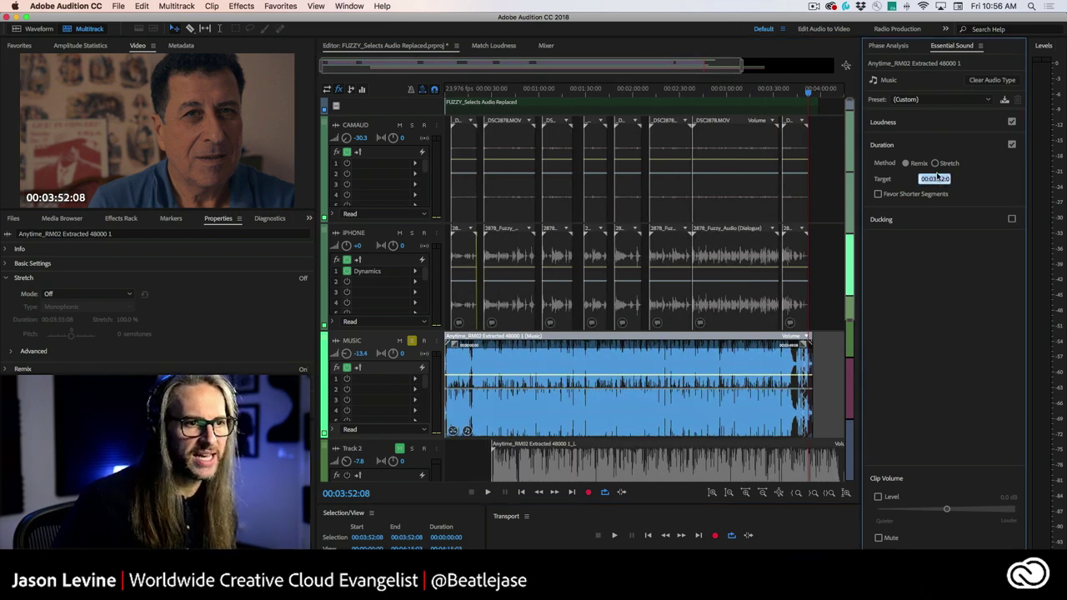
{"action": "left_click_drag", "start_coordinate": [939, 180], "coordinate": [945, 179]}
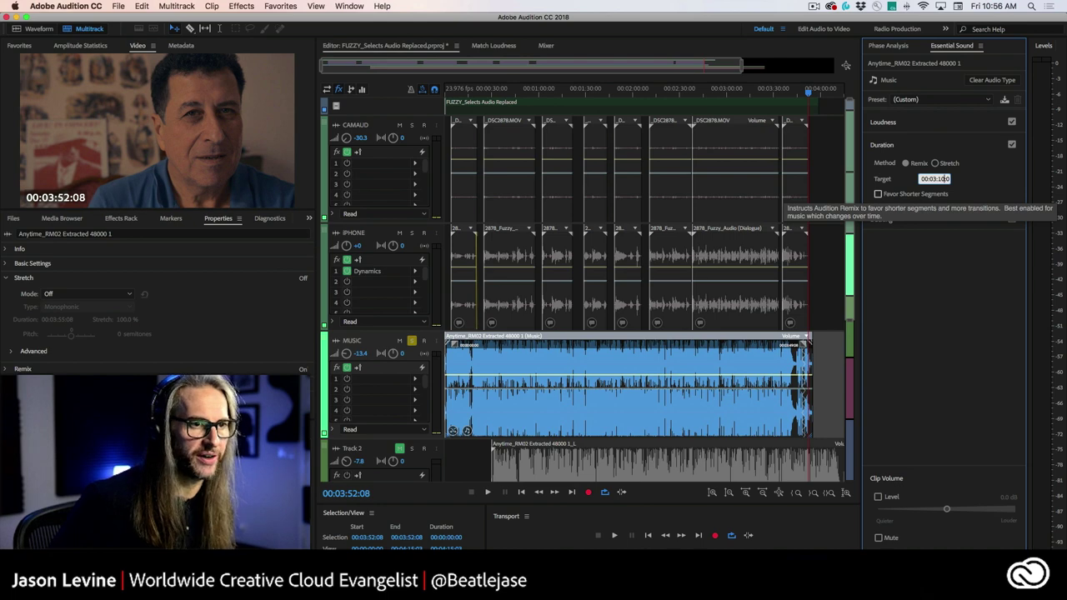
{"action": "key", "text": "Return"}
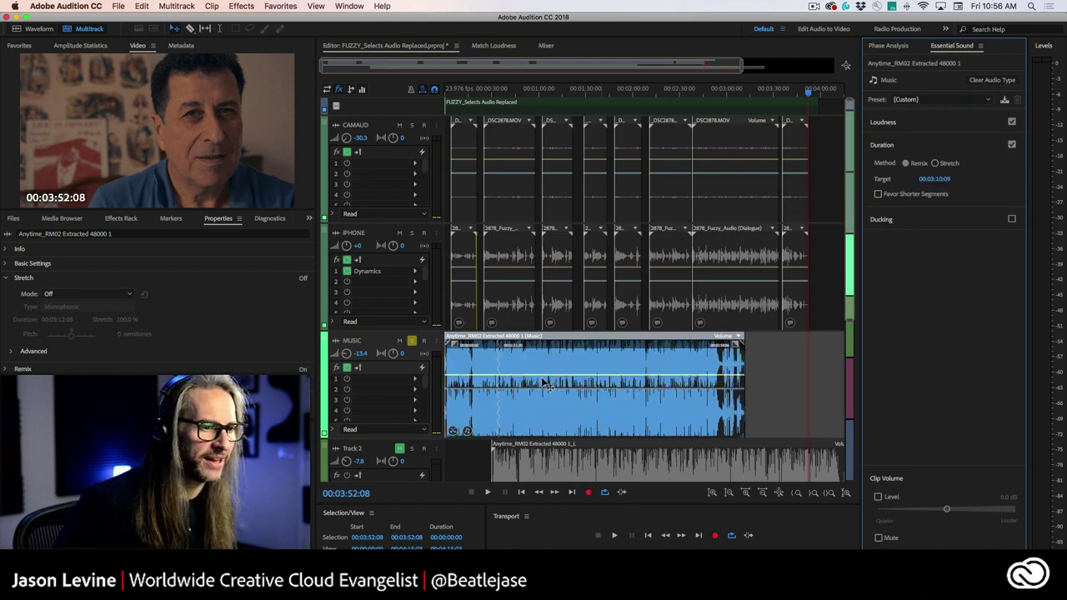
Play the music clip twice across its first remix transition, starting from about 00:00:31
{"action": "left_click_drag", "start_coordinate": [524, 87], "coordinate": [404, 95]}
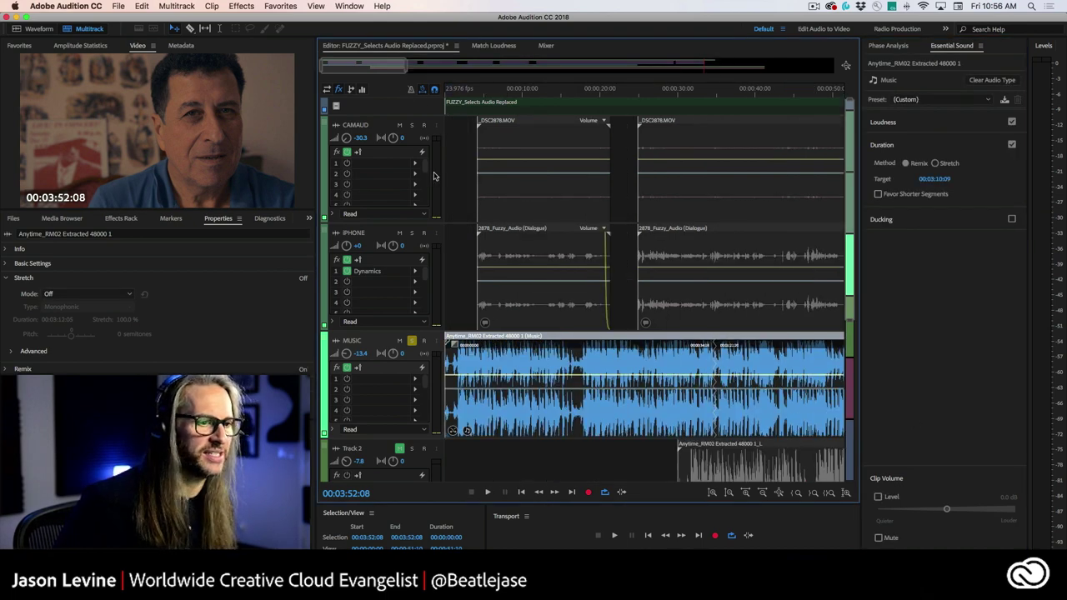
{"action": "scroll", "coordinate": [708, 86], "scroll_direction": "right", "scroll_amount": 5}
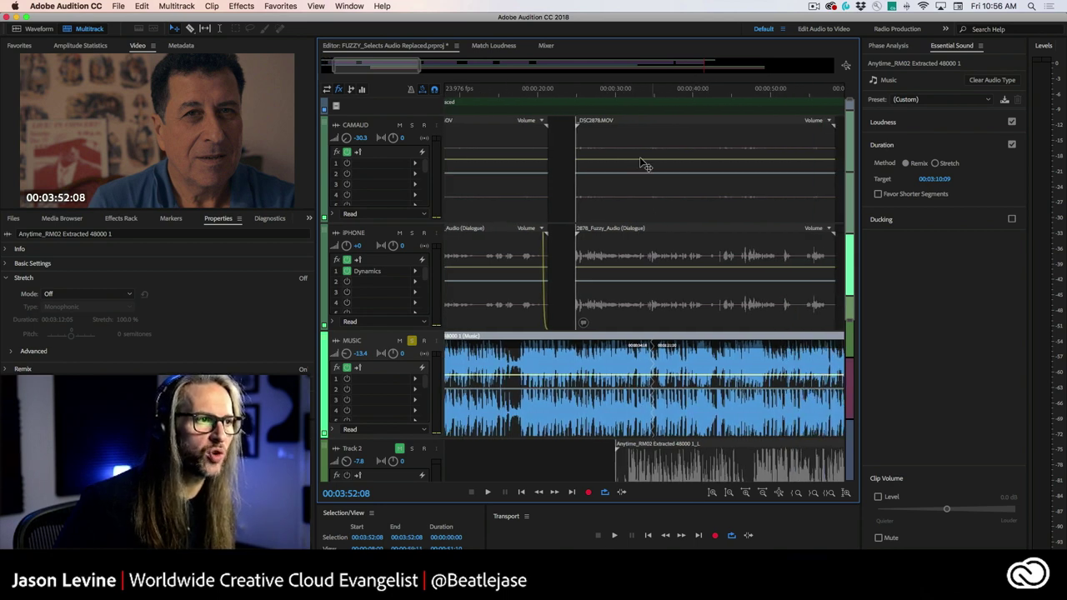
{"action": "left_click", "coordinate": [623, 93]}
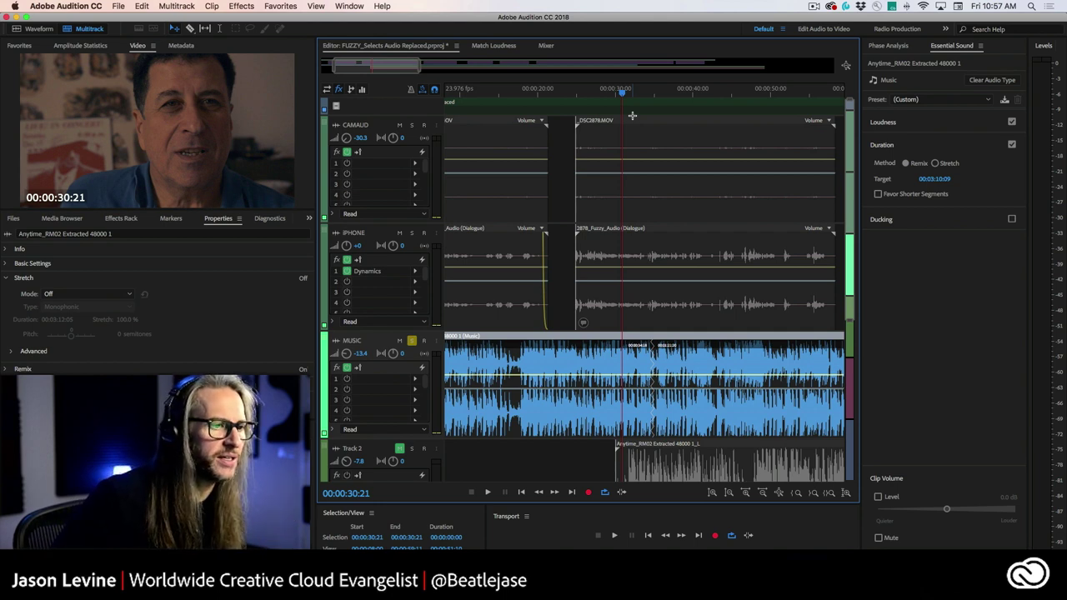
{"action": "key", "text": "space"}
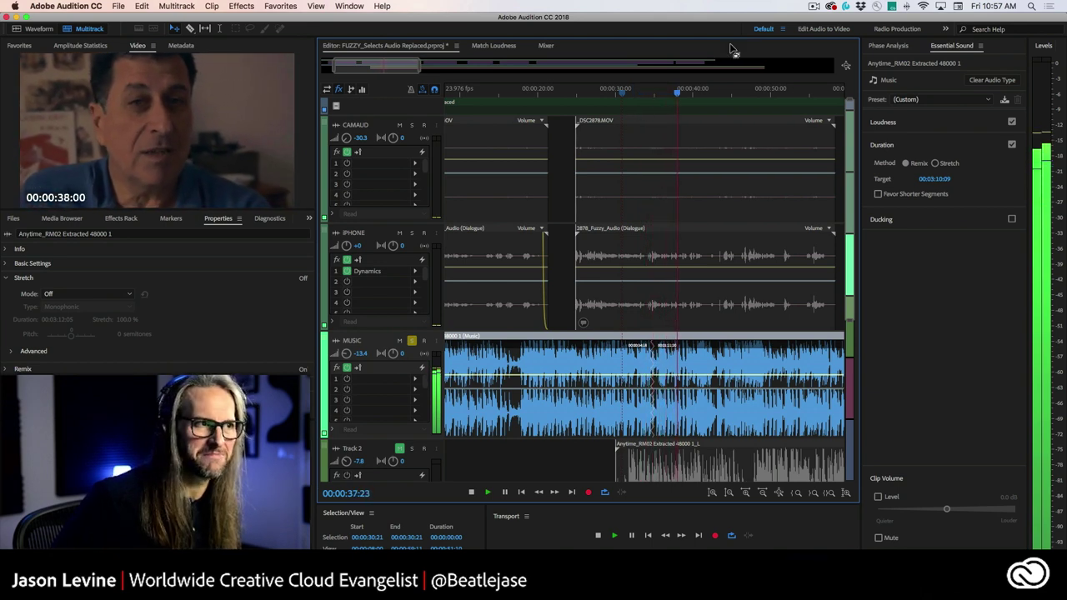
{"action": "left_click", "coordinate": [629, 93]}
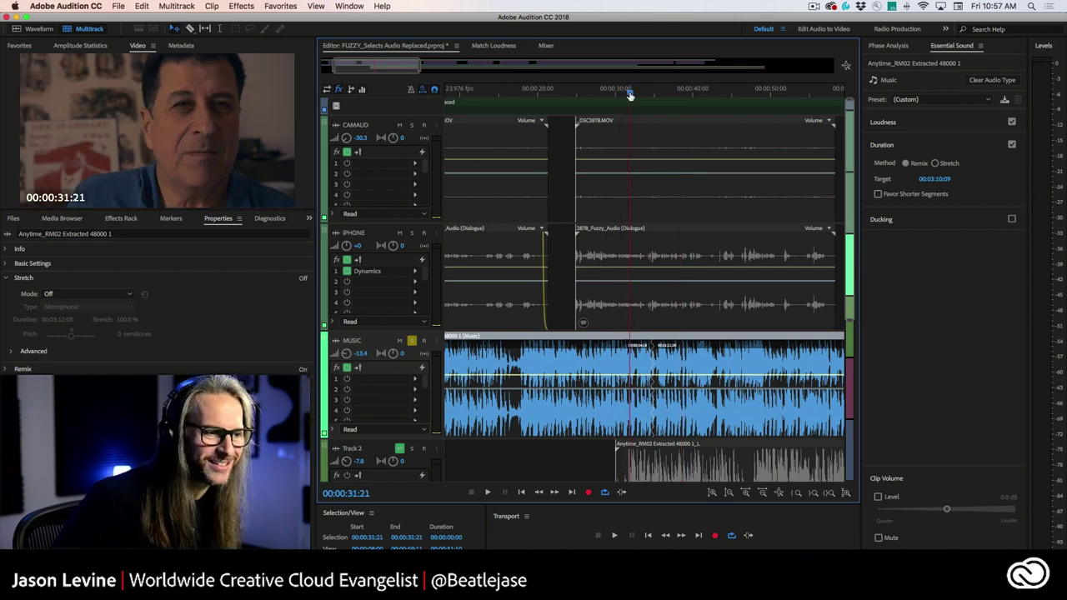
{"action": "key", "text": "space"}
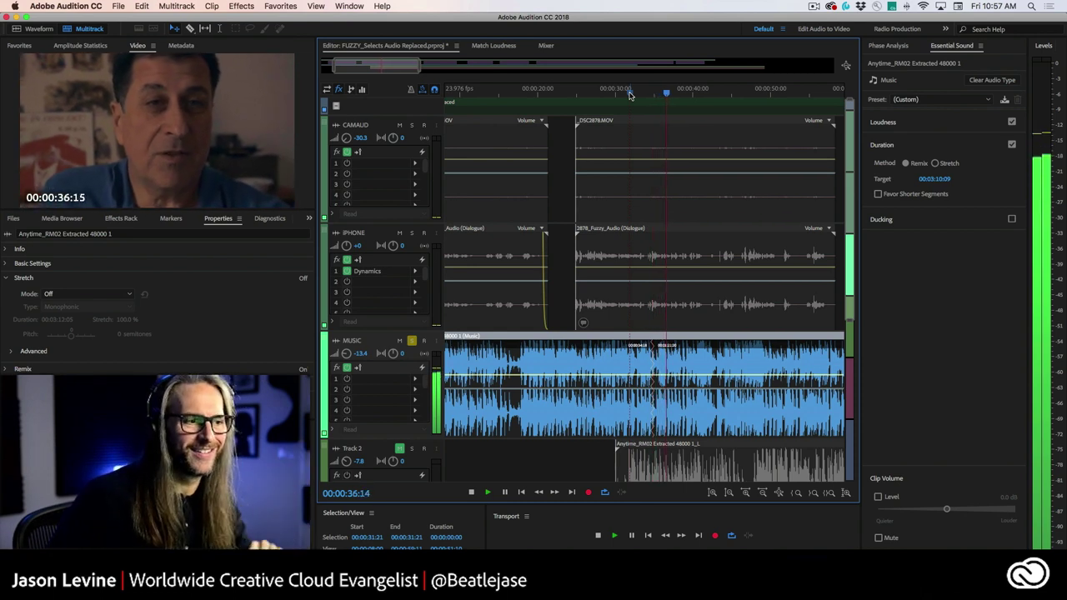
{"action": "key", "text": "space"}
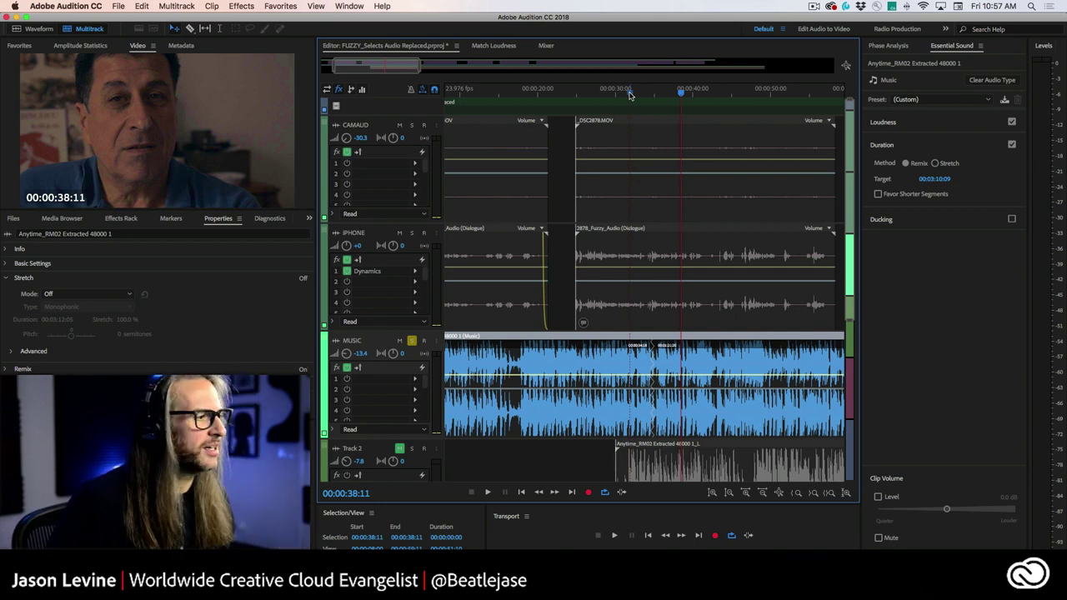
Set the music clip's remix target duration to 00:02:37:09 and enable Favor Shorter Segments
{"action": "left_click", "coordinate": [936, 181]}
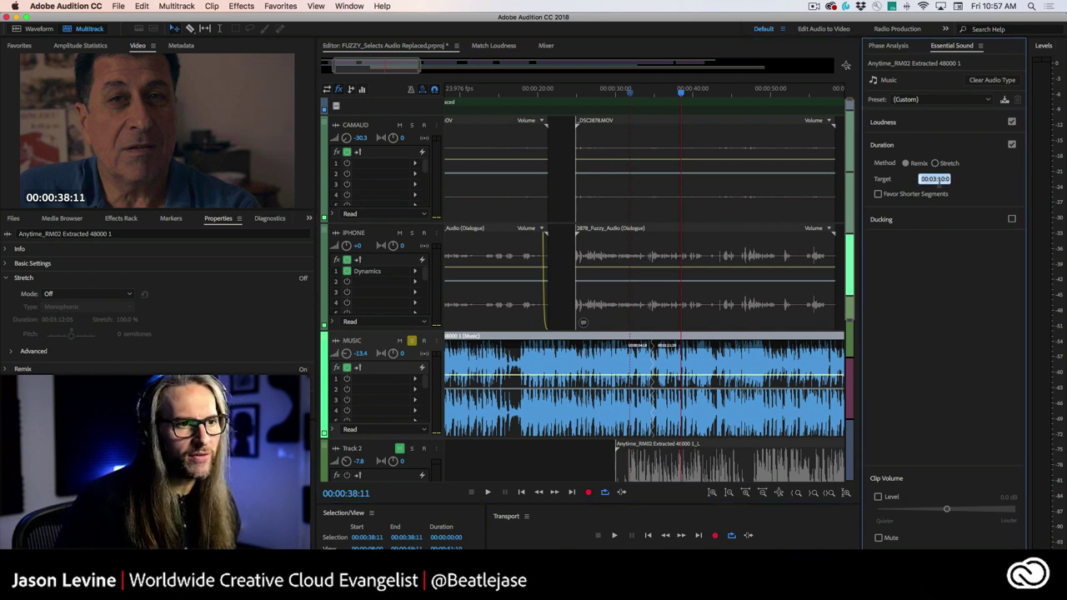
{"action": "left_click_drag", "start_coordinate": [935, 179], "coordinate": [925, 180]}
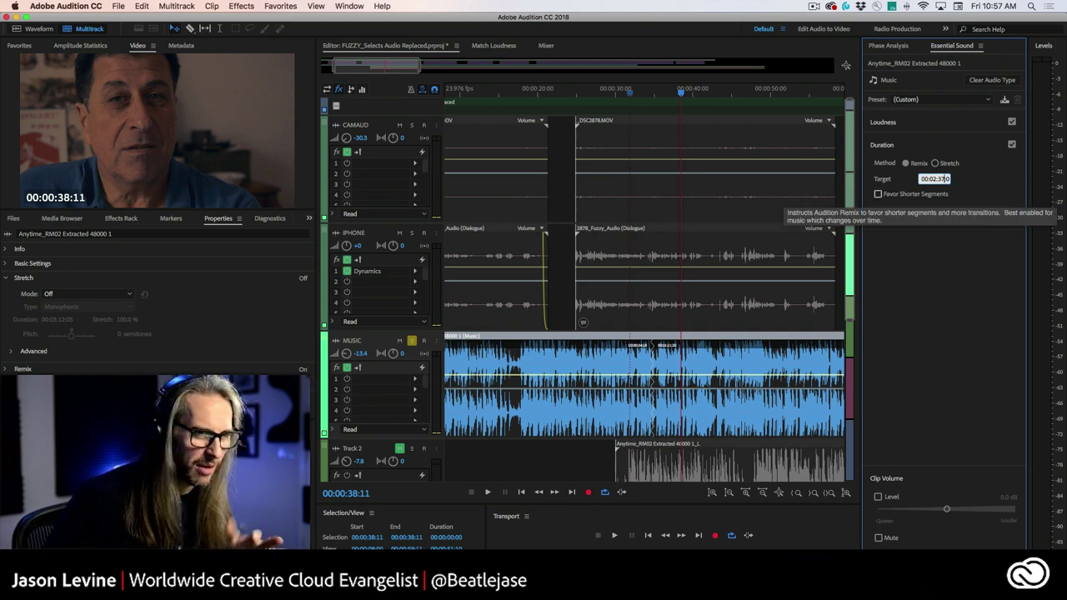
{"action": "key", "text": "Return"}
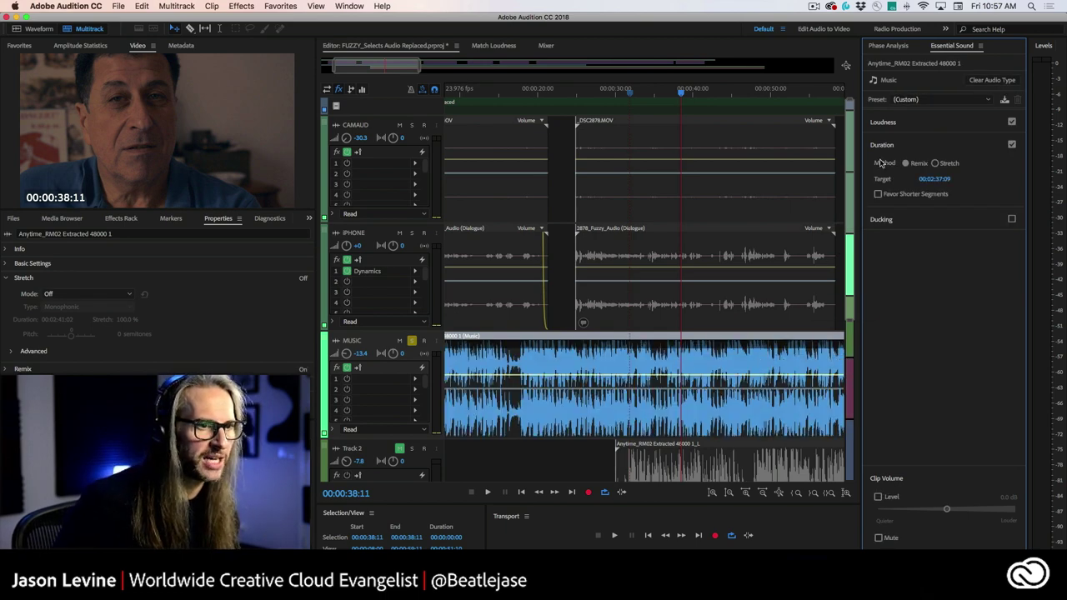
{"action": "left_click", "coordinate": [877, 194]}
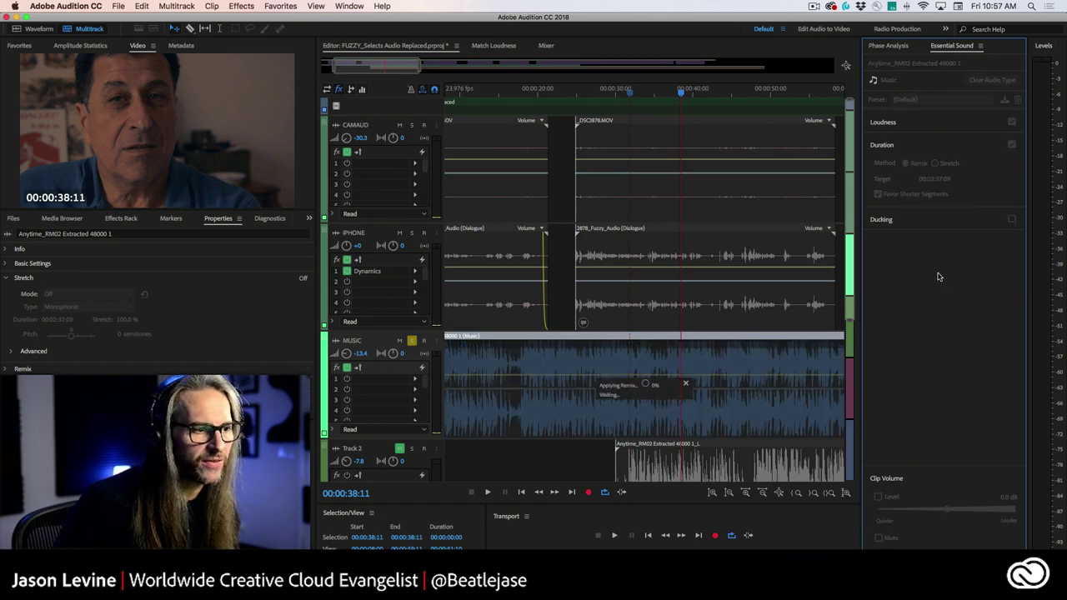
Play the shortened music clip across its first and second remix transitions, from about 00:00:41 and 00:01:10
{"action": "key", "text": "backslash"}
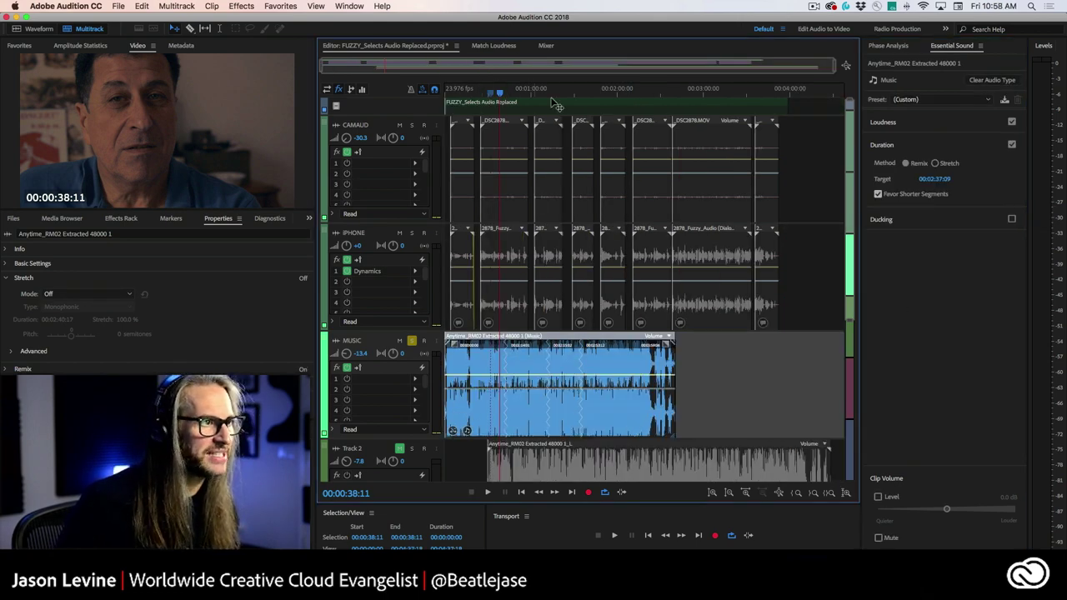
{"action": "left_click_drag", "start_coordinate": [603, 88], "coordinate": [449, 97]}
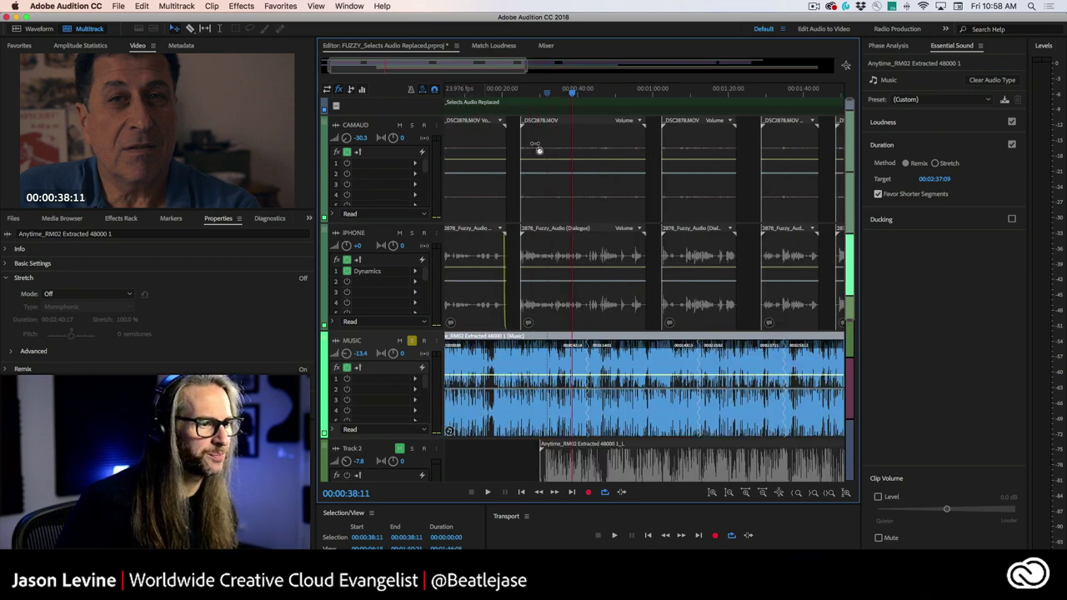
{"action": "key", "text": "space"}
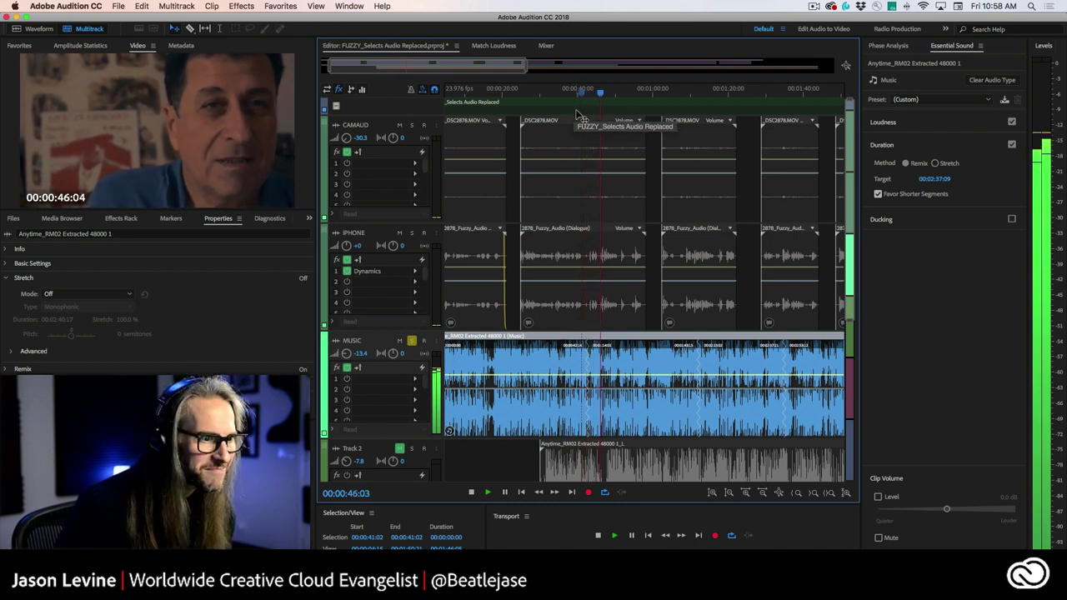
{"action": "key", "text": "space"}
{"action": "left_click_drag", "start_coordinate": [700, 91], "coordinate": [690, 94]}
{"action": "key", "text": "space"}
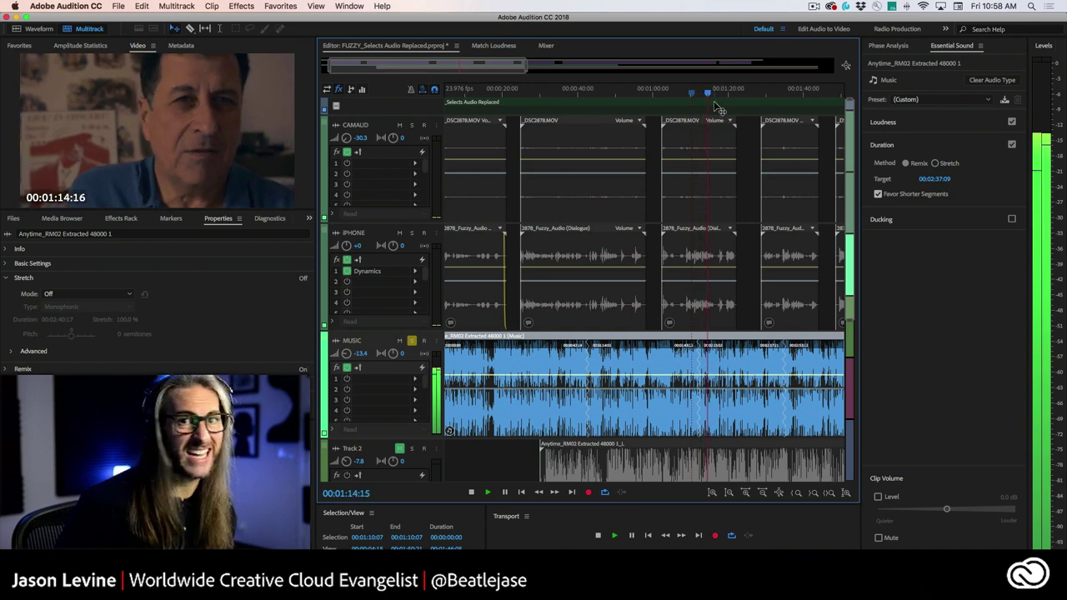
{"action": "key", "text": "space"}
Play the music clip across its third remix transition from 00:01:32:01 and again from about 00:01:29:14
{"action": "scroll", "coordinate": [712, 97], "scroll_direction": "right", "scroll_amount": 3}
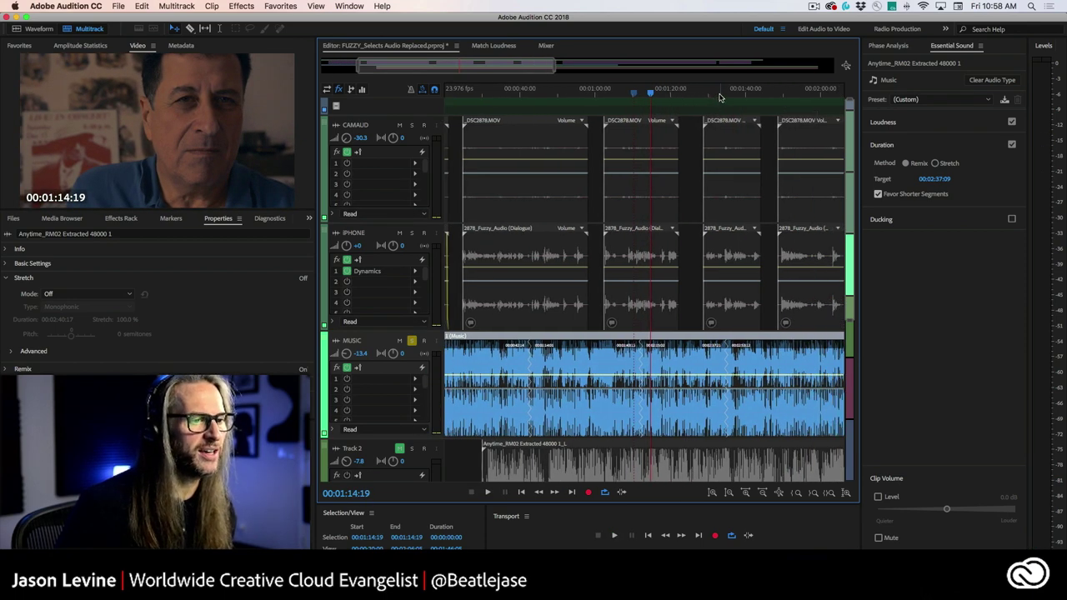
{"action": "left_click_drag", "start_coordinate": [720, 94], "coordinate": [715, 94]}
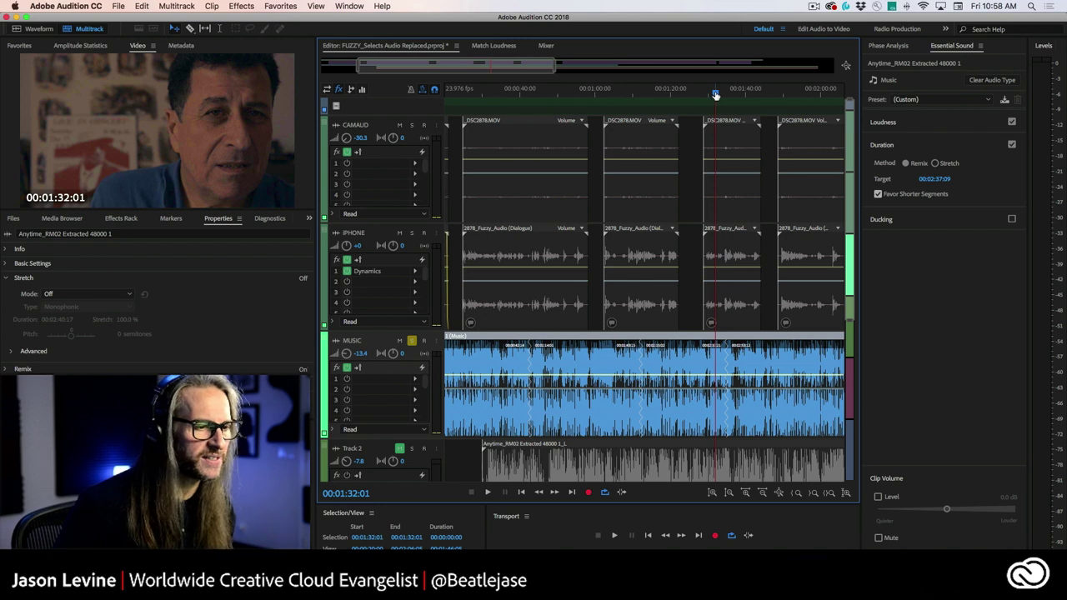
{"action": "key", "text": "space"}
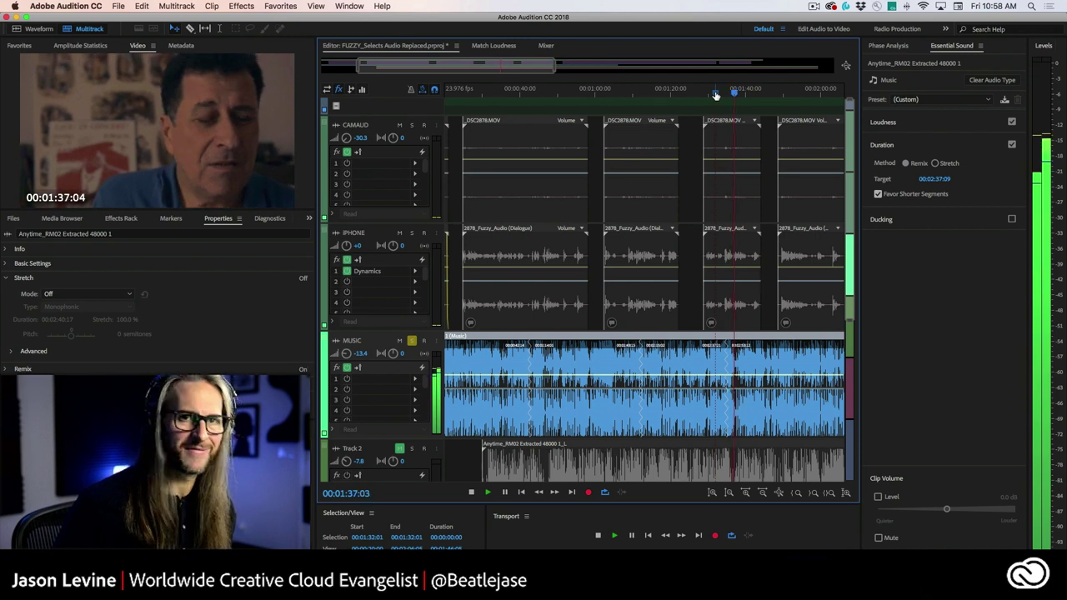
{"action": "key", "text": "space"}
{"action": "left_click", "coordinate": [705, 94]}
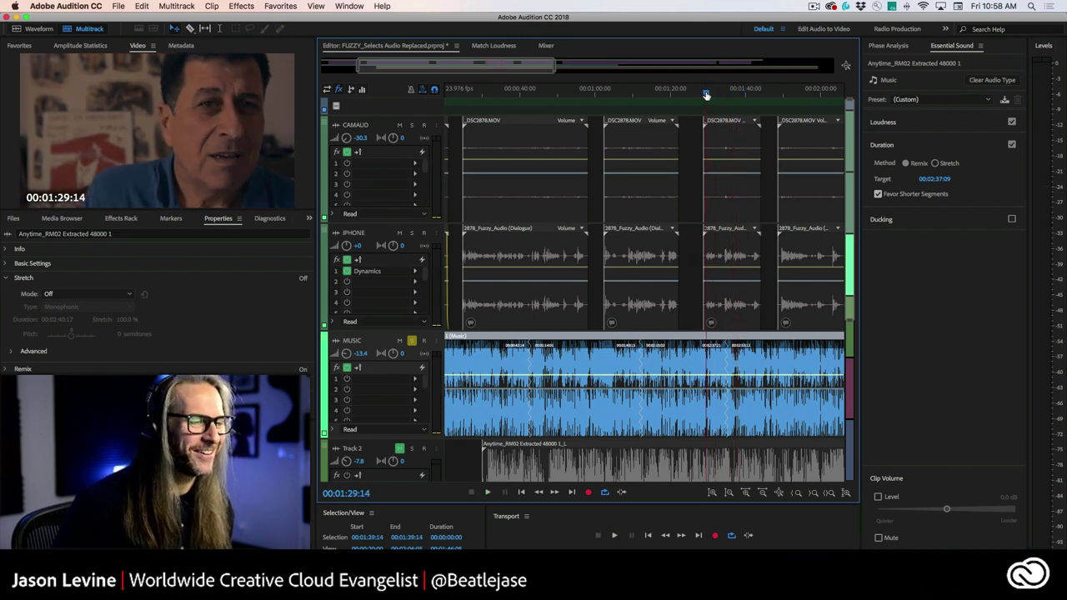
{"action": "key", "text": "space"}
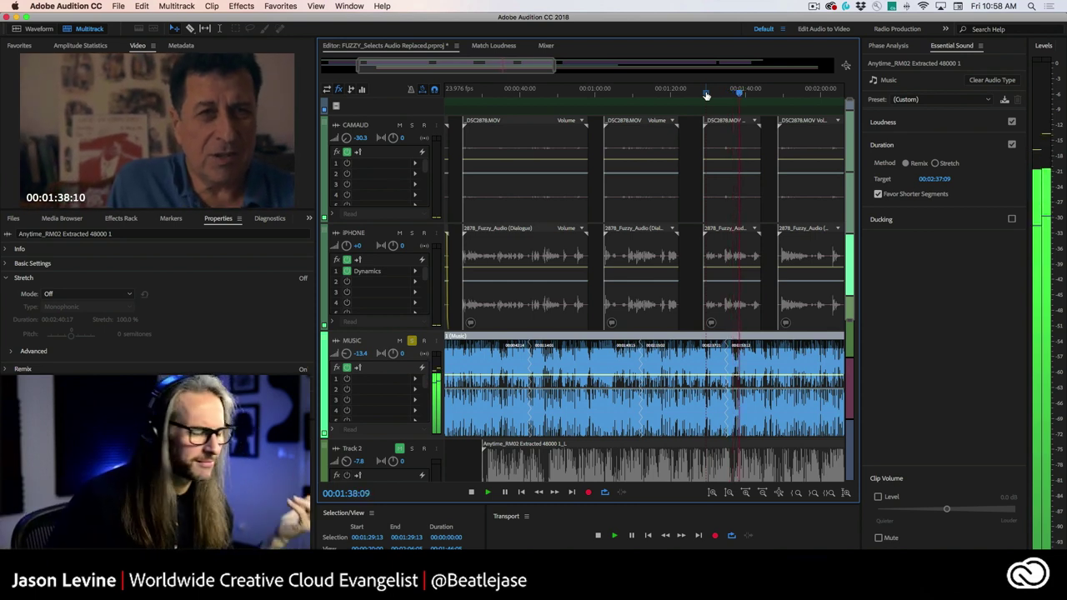
{"action": "key", "text": "space"}
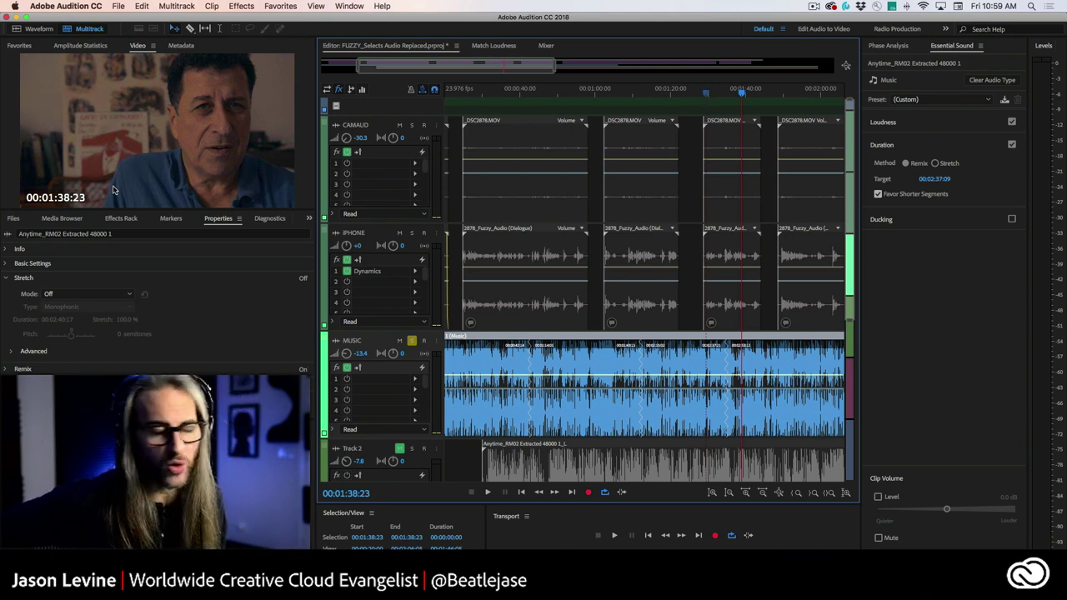
{"action": "left_click", "coordinate": [215, 219]}
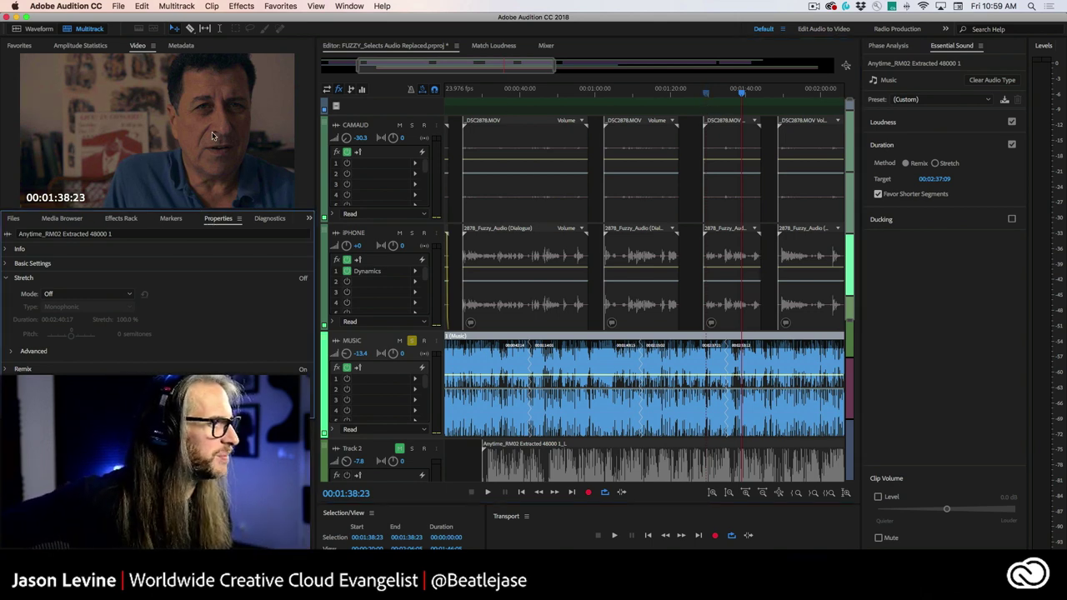
Dock the clip Properties panel alongside Essential Sound and expand the music clip's Remix settings
{"action": "left_click_drag", "start_coordinate": [219, 215], "coordinate": [953, 47]}
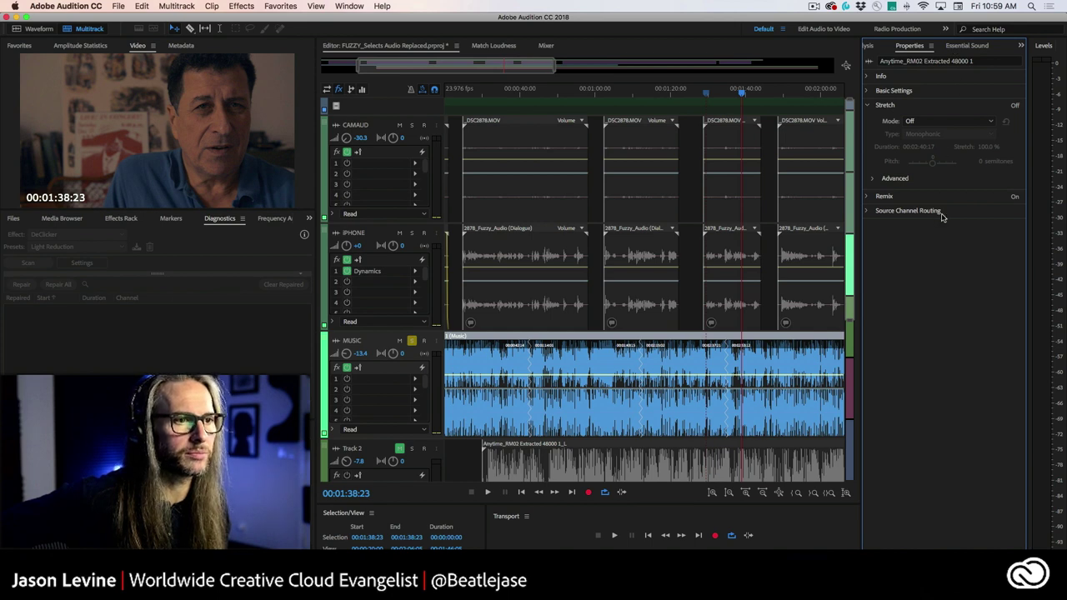
{"action": "left_click", "coordinate": [865, 196]}
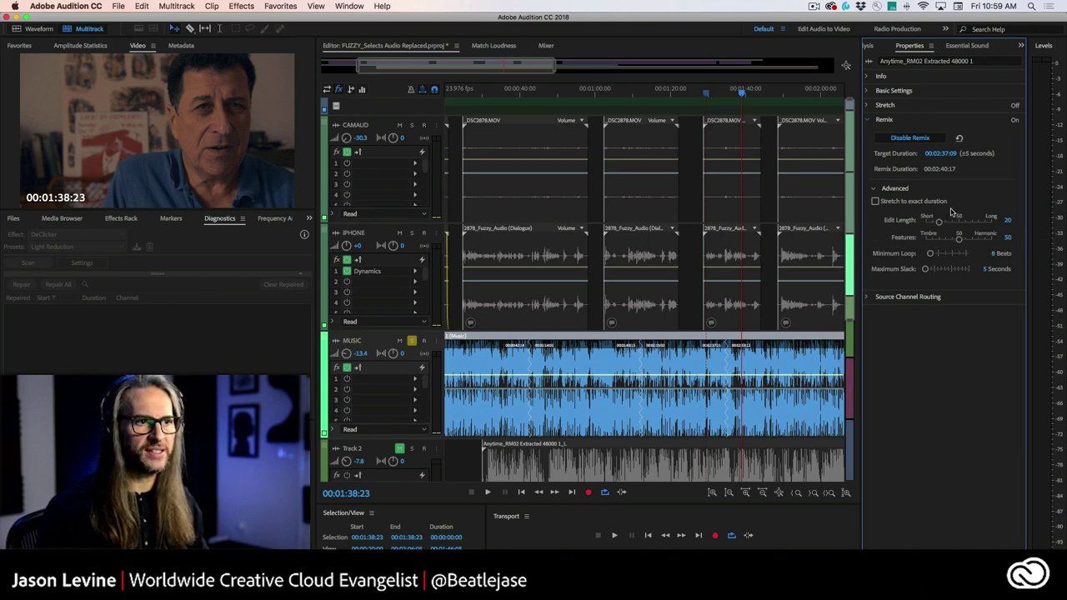
Try a remix edit length of 72, settle on 11, and set Features to 70 and Minimum Loop to 16 beats
{"action": "left_click_drag", "start_coordinate": [943, 225], "coordinate": [973, 225]}
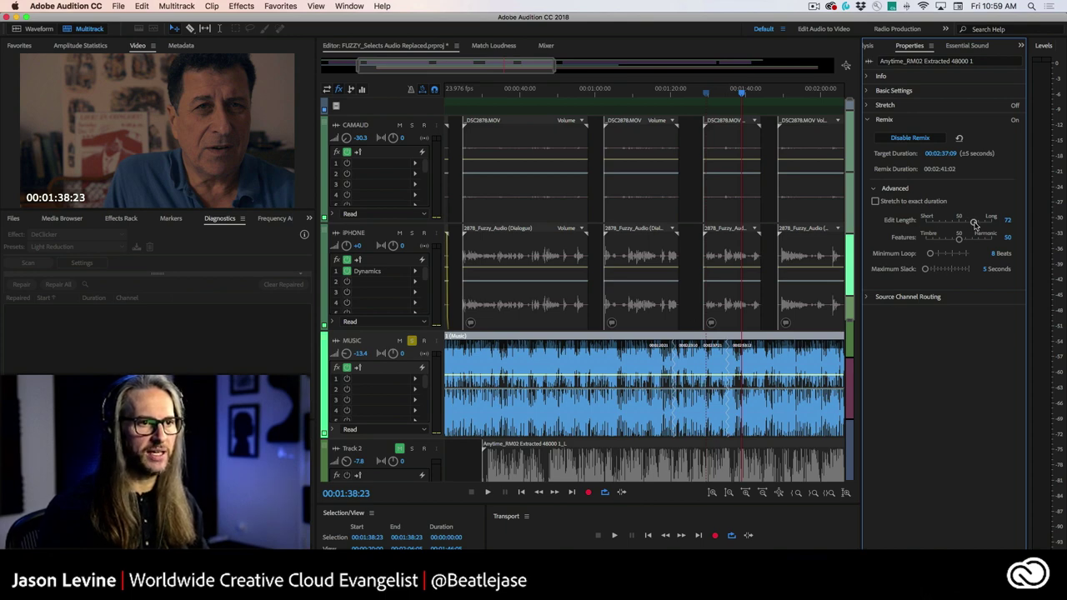
{"action": "left_click_drag", "start_coordinate": [975, 225], "coordinate": [932, 224]}
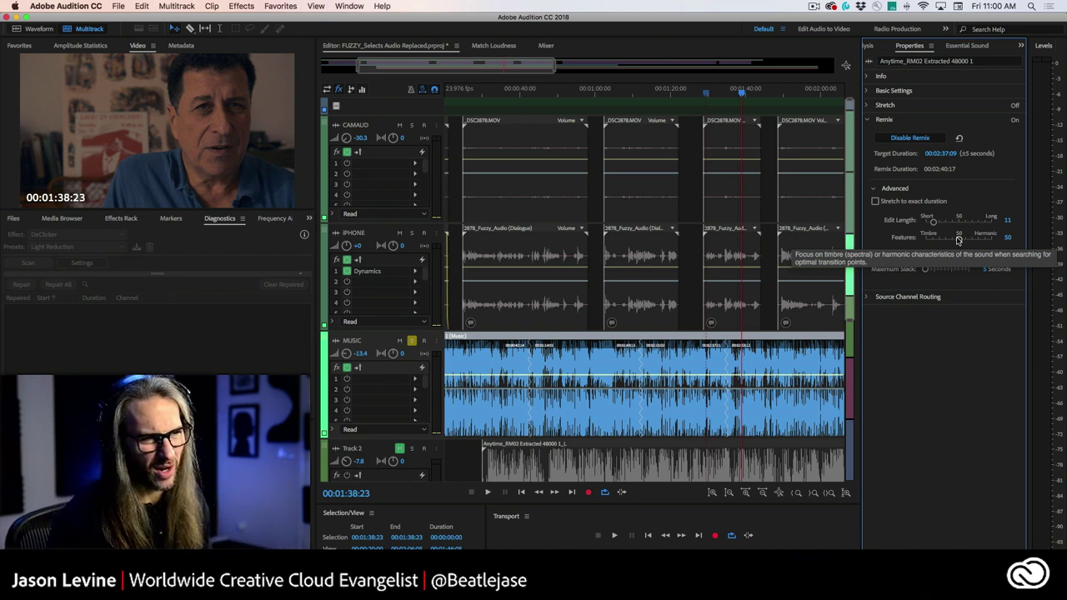
{"action": "left_click_drag", "start_coordinate": [958, 240], "coordinate": [969, 240]}
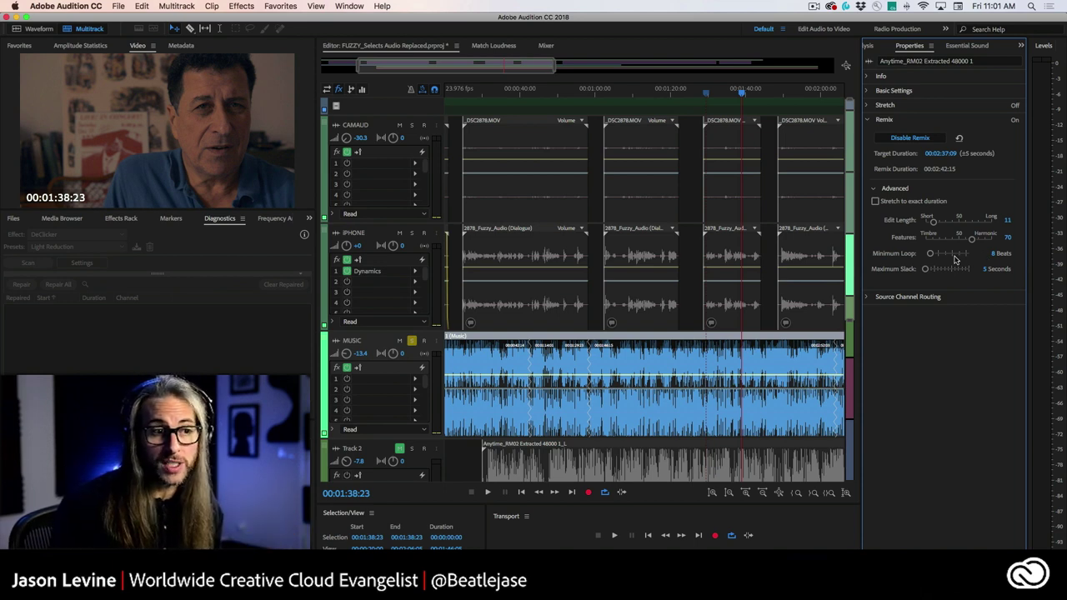
{"action": "left_click_drag", "start_coordinate": [930, 255], "coordinate": [934, 255]}
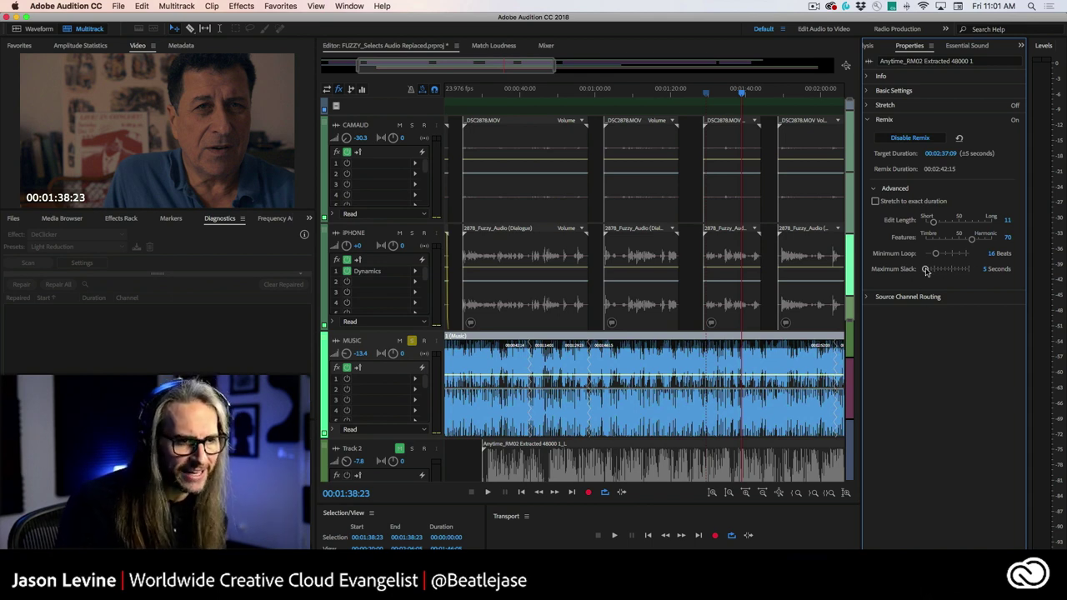
{"action": "mouse_move", "coordinate": [926, 271]}
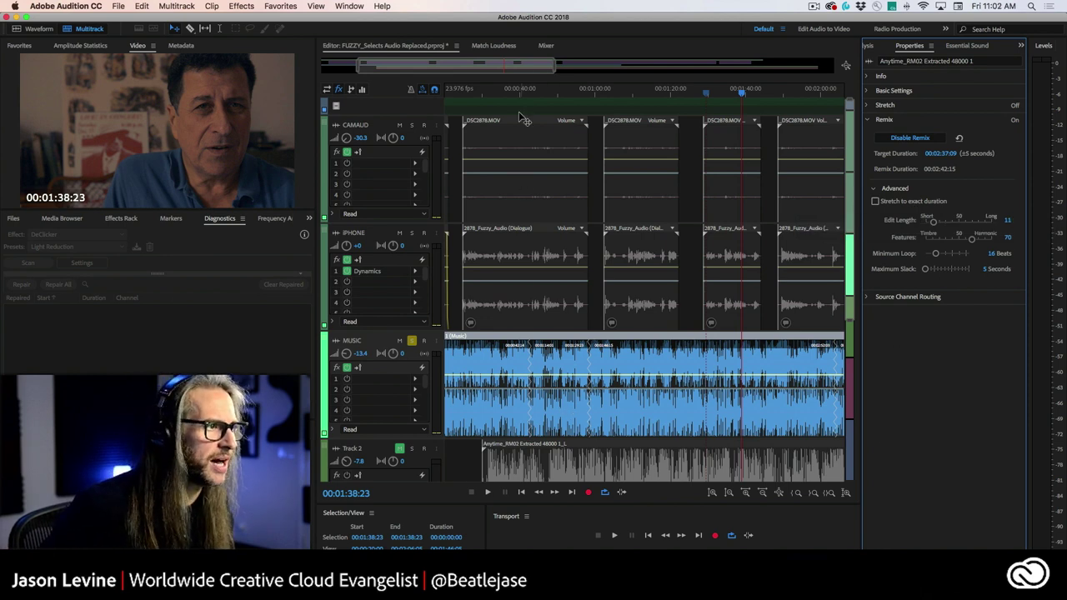
Play the music clip across its first remix transition from 00:00:41:06 and its second from 00:00:58:16
{"action": "left_click", "coordinate": [517, 91]}
{"action": "left_click", "coordinate": [523, 92]}
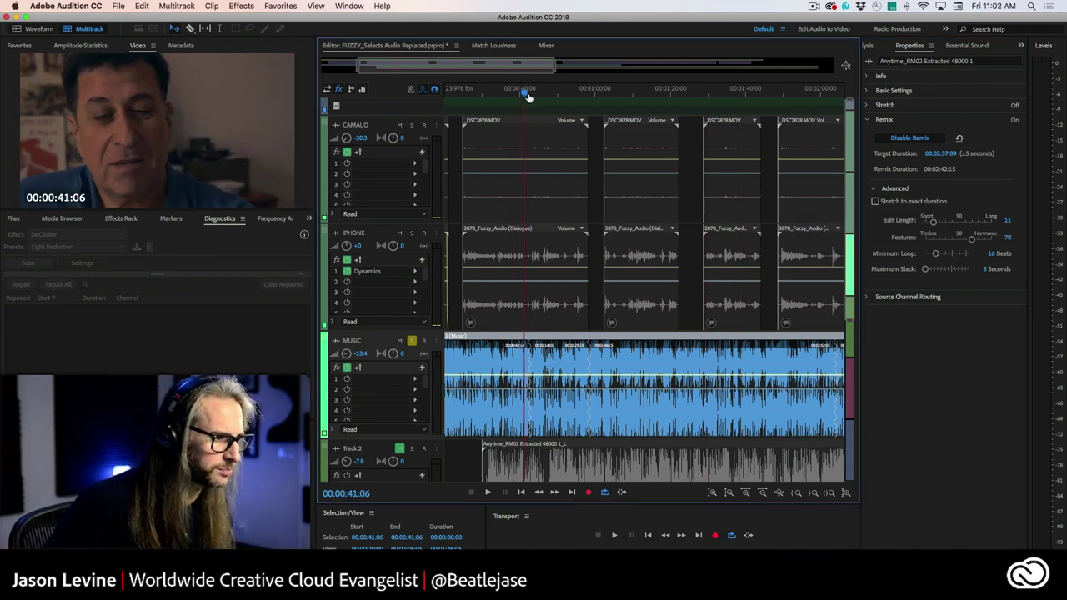
{"action": "key", "text": "space"}
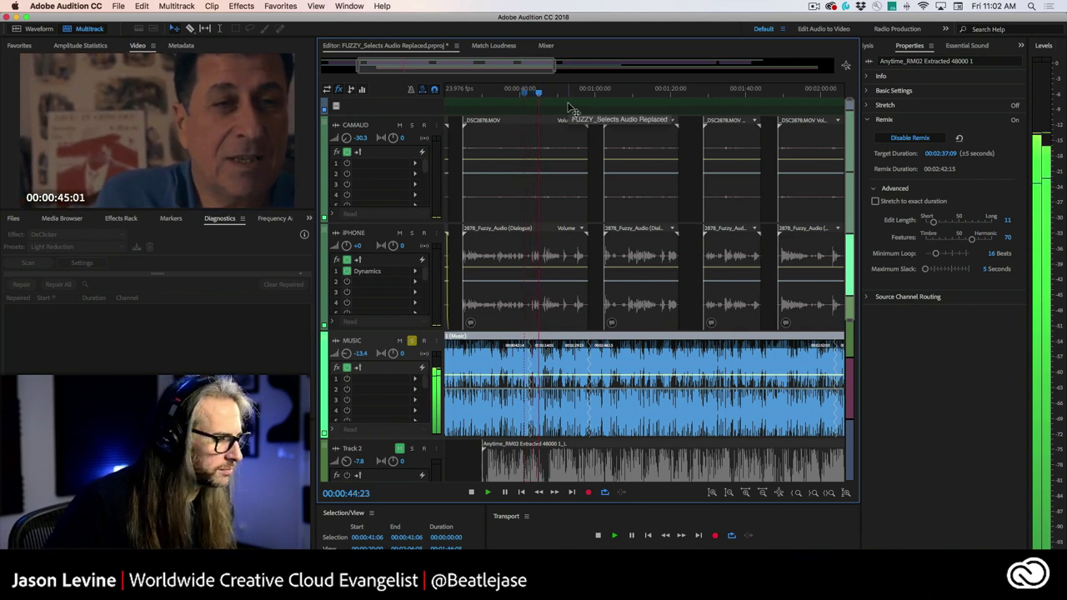
{"action": "left_click_drag", "start_coordinate": [594, 88], "coordinate": [582, 88]}
{"action": "key", "text": "space"}
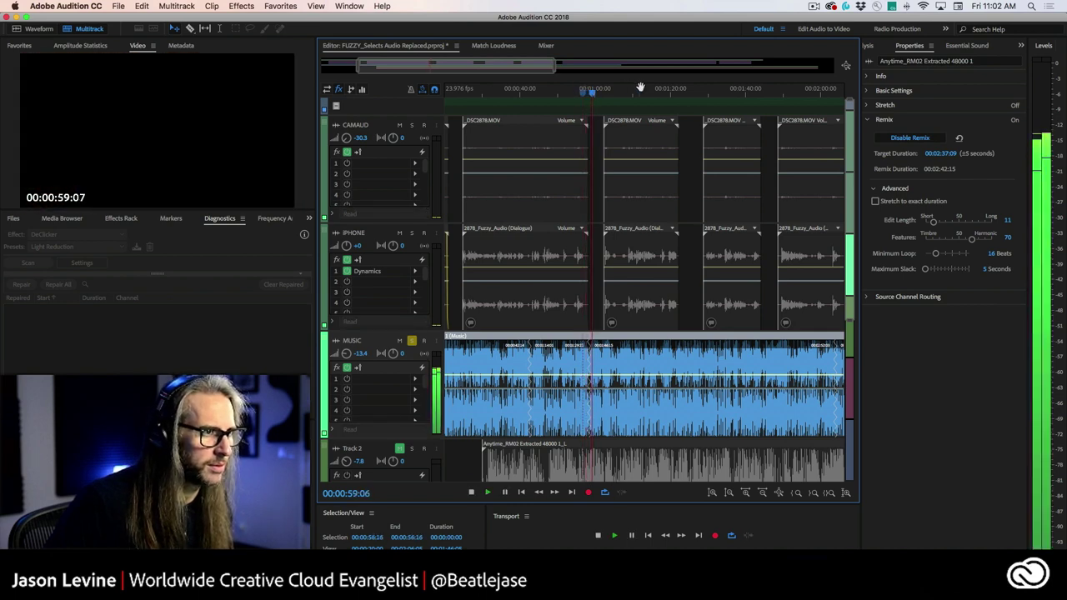
{"action": "key", "text": "space"}
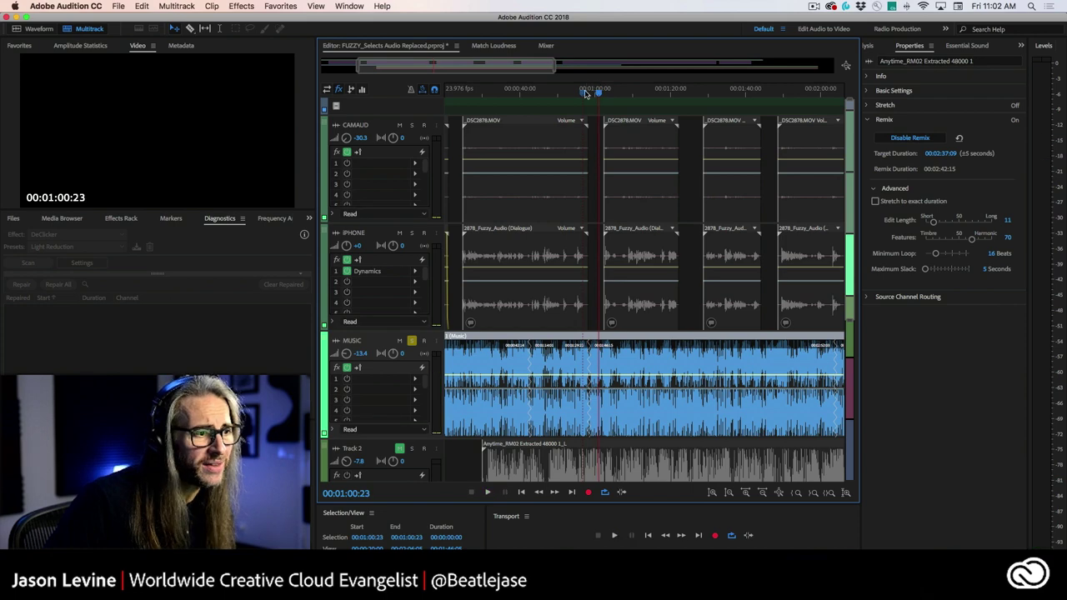
Set the music clip's remix edit length to 25 and Features to 44
{"action": "left_click", "coordinate": [585, 92]}
{"action": "scroll", "coordinate": [585, 94], "scroll_direction": "right", "scroll_amount": 3}
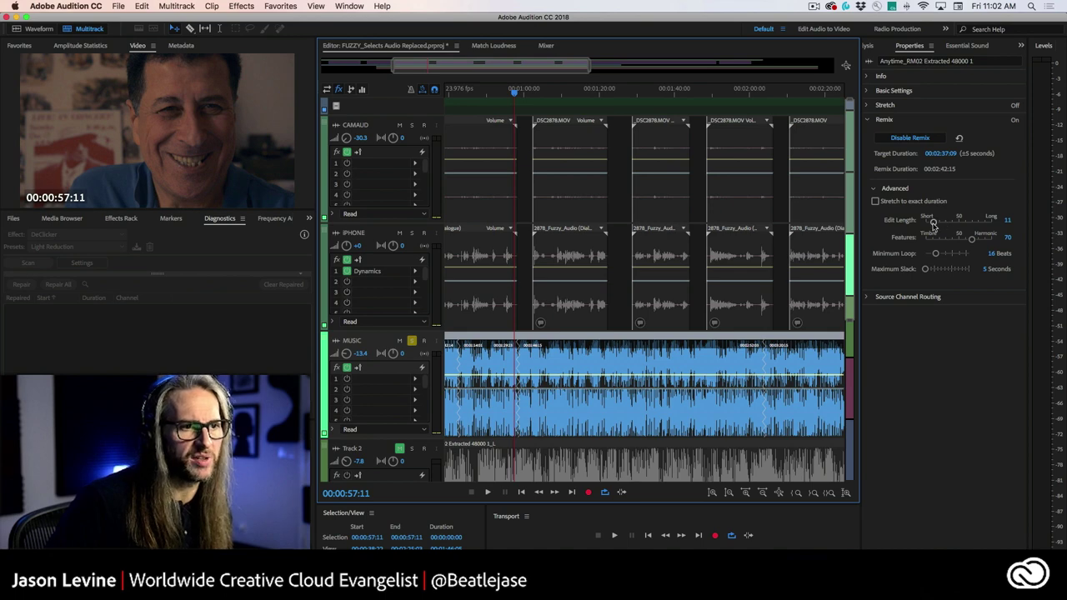
{"action": "left_click_drag", "start_coordinate": [934, 222], "coordinate": [954, 241]}
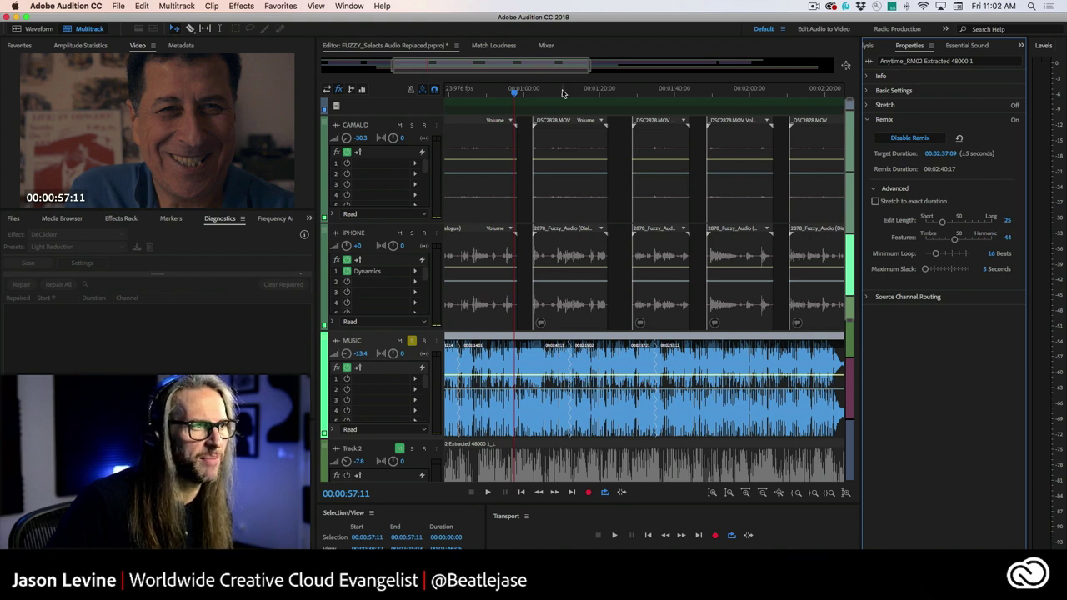
Play the music clip across its second remix transition from 00:01:10:13 and its third from 00:01:33:09 and again from 00:01:32:22
{"action": "left_click_drag", "start_coordinate": [571, 95], "coordinate": [563, 92]}
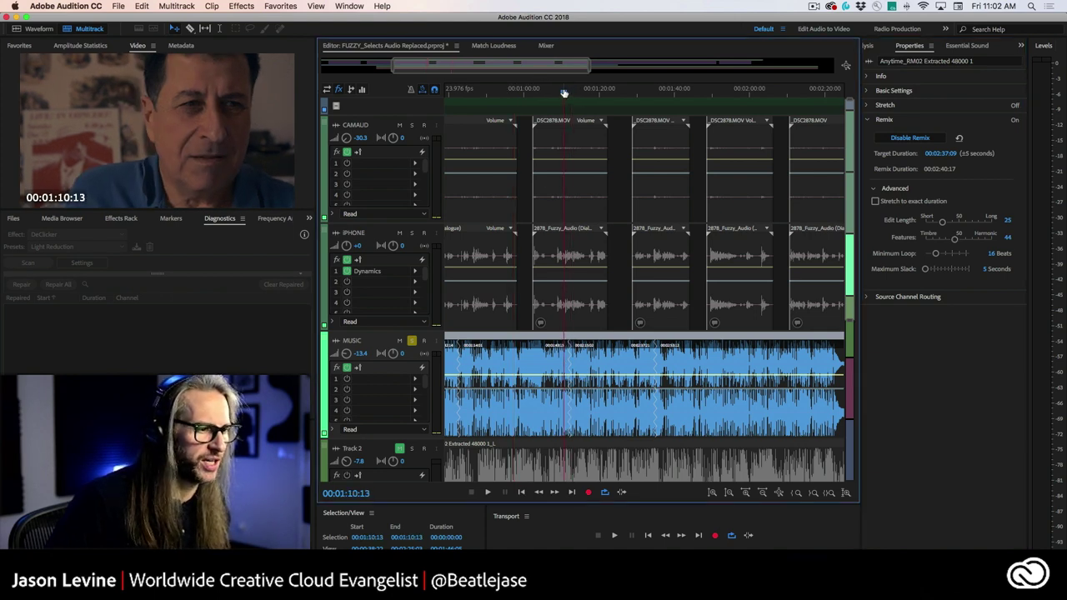
{"action": "key", "text": "space"}
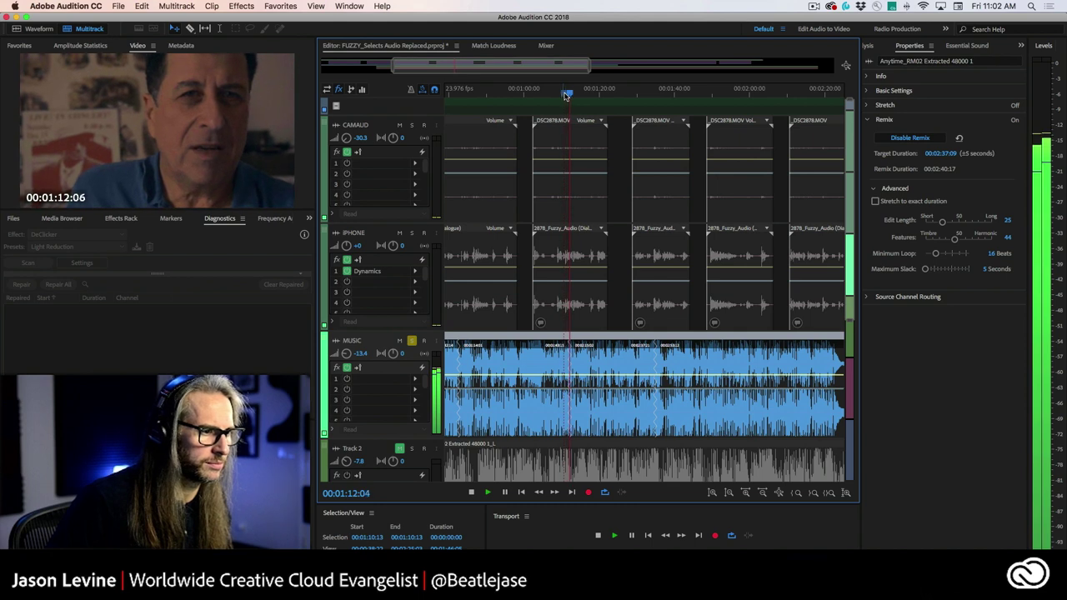
{"action": "key", "text": "space"}
{"action": "left_click", "coordinate": [655, 95]}
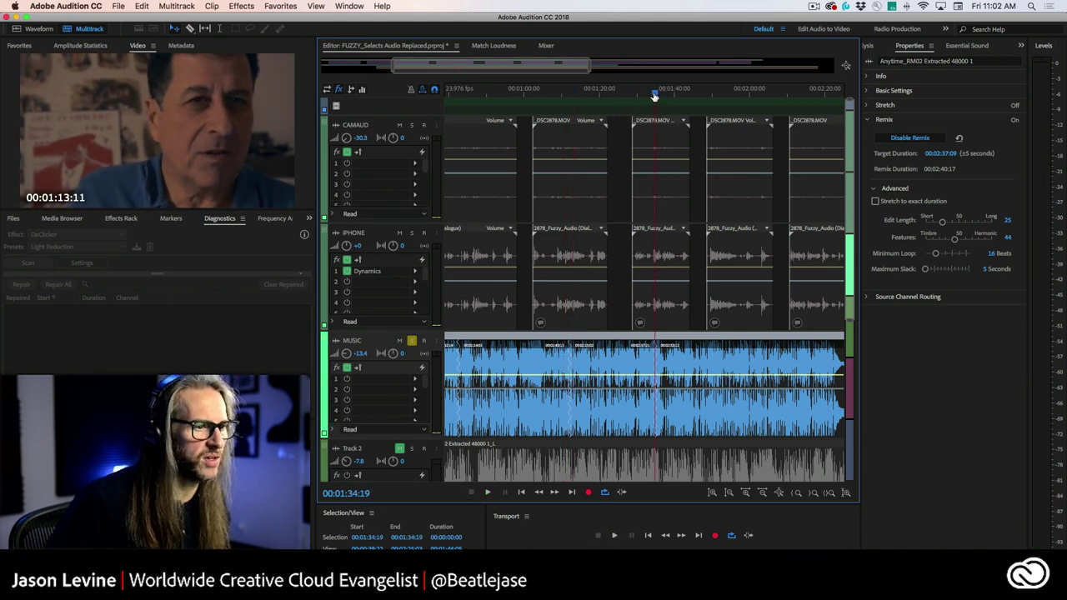
{"action": "key", "text": "space"}
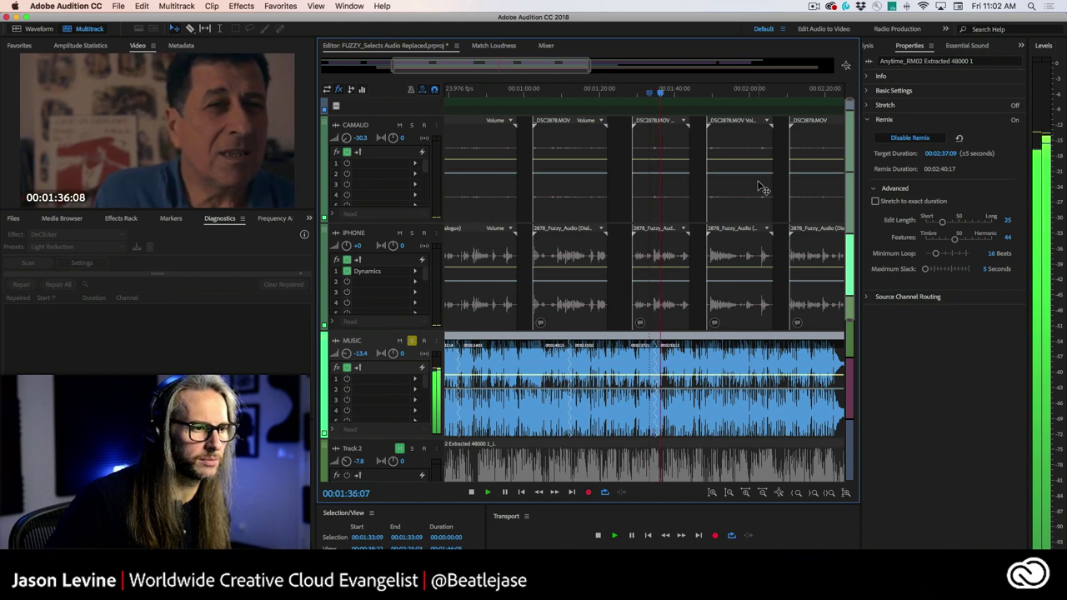
{"action": "key", "text": "space"}
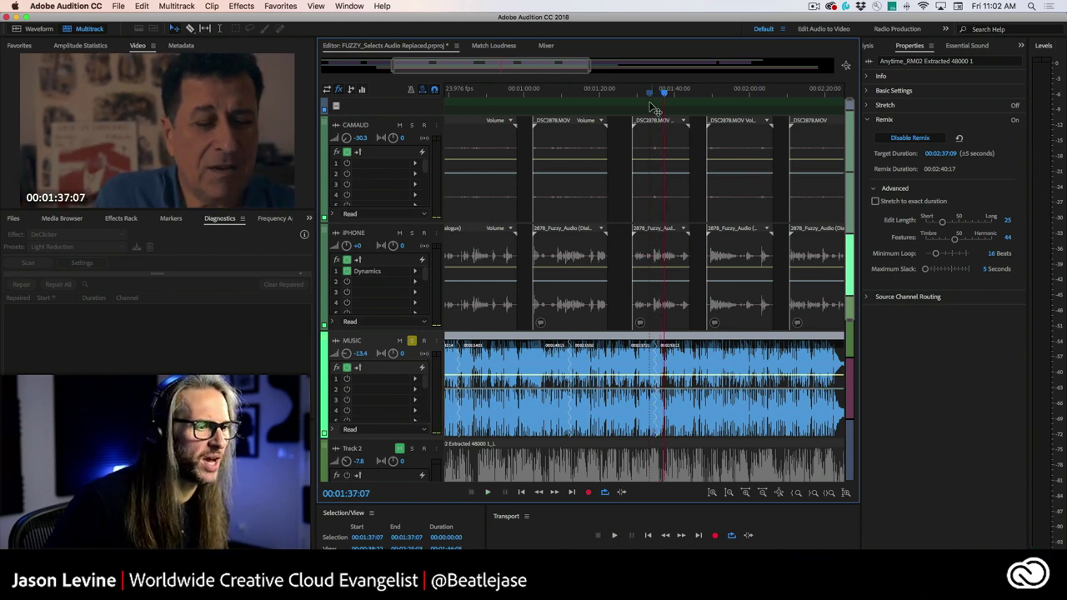
{"action": "left_click", "coordinate": [643, 96]}
{"action": "left_click", "coordinate": [647, 97]}
{"action": "key", "text": "space"}
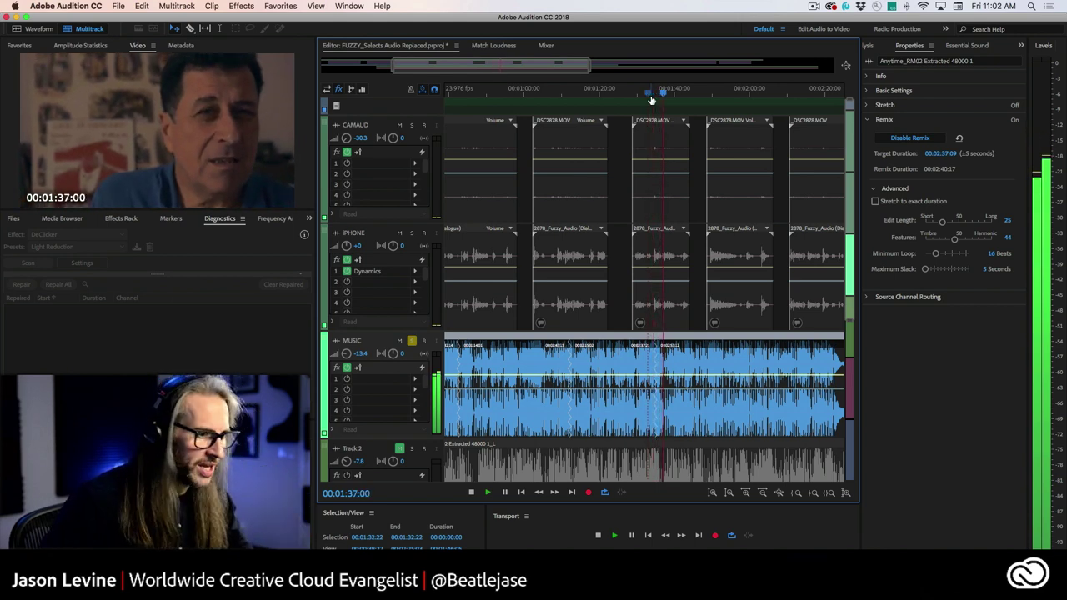
{"action": "key", "text": "space"}
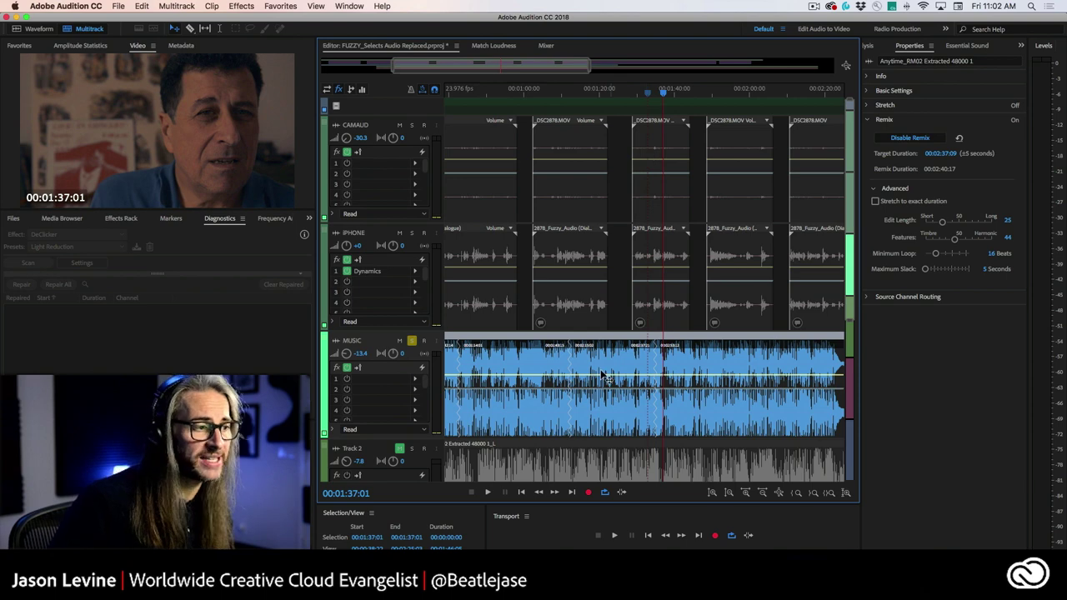
Set the music clip's remix edit length to 5 and its target duration to 00:02:00:09
{"action": "scroll", "coordinate": [530, 381], "scroll_direction": "left", "scroll_amount": 1}
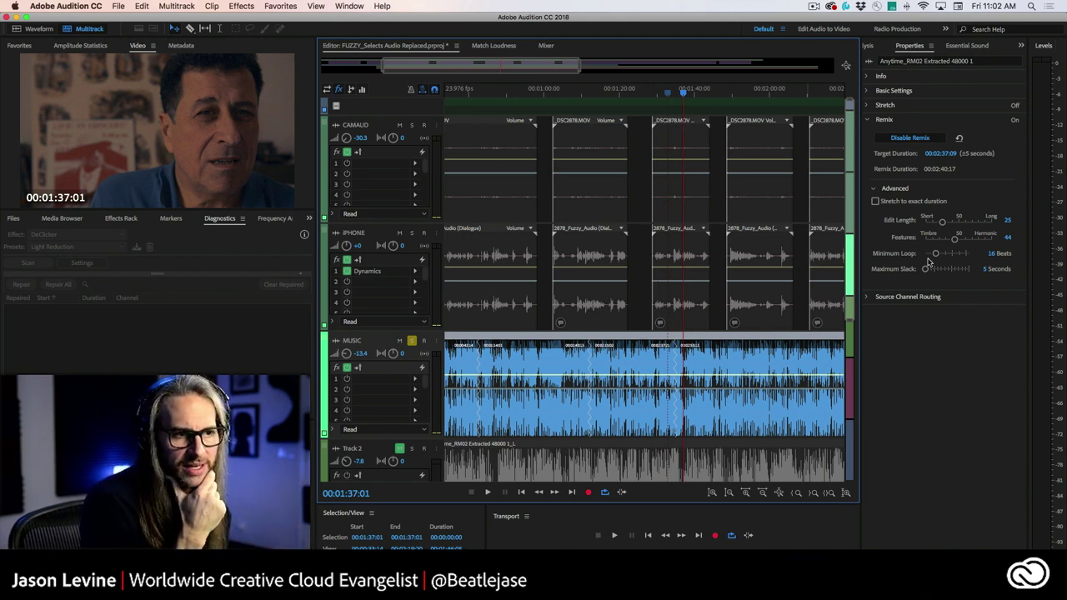
{"action": "left_click_drag", "start_coordinate": [943, 230], "coordinate": [929, 224]}
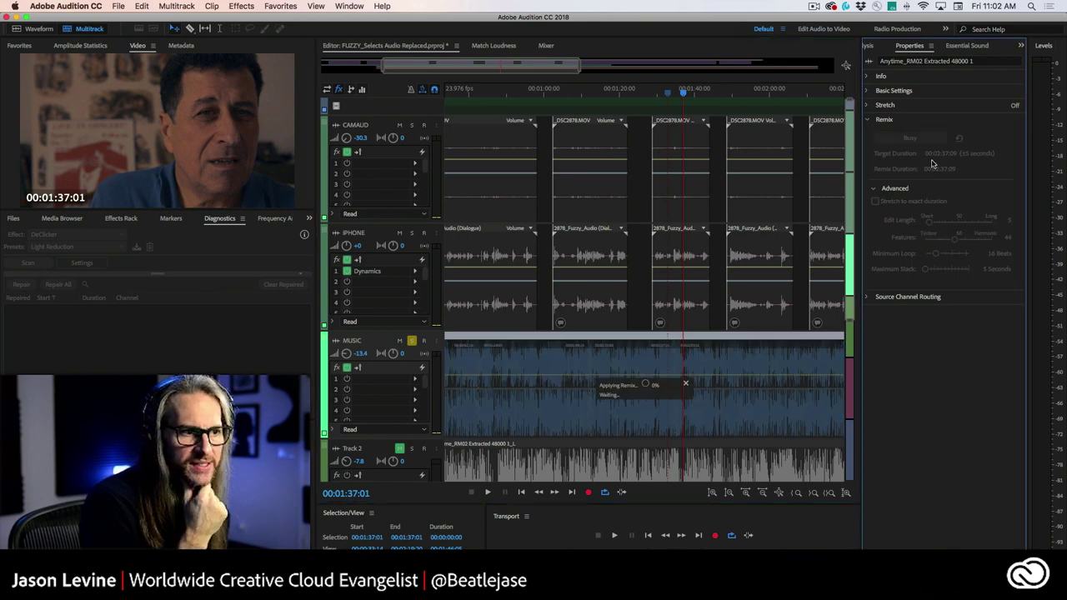
{"action": "left_click", "coordinate": [936, 153]}
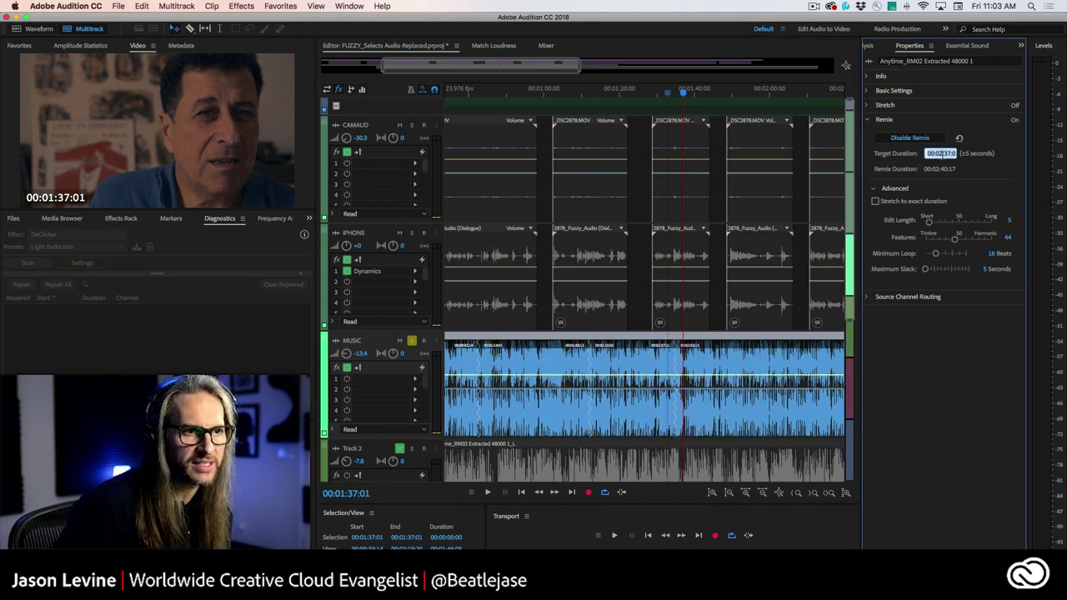
{"action": "type", "text": "00:02:09"}
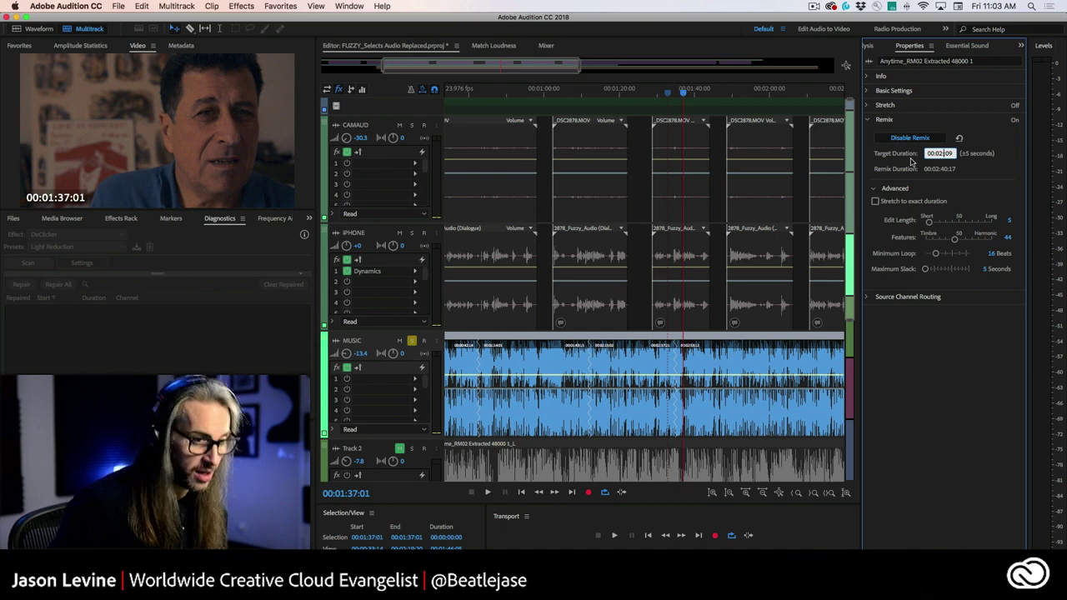
{"action": "key", "text": "Return"}
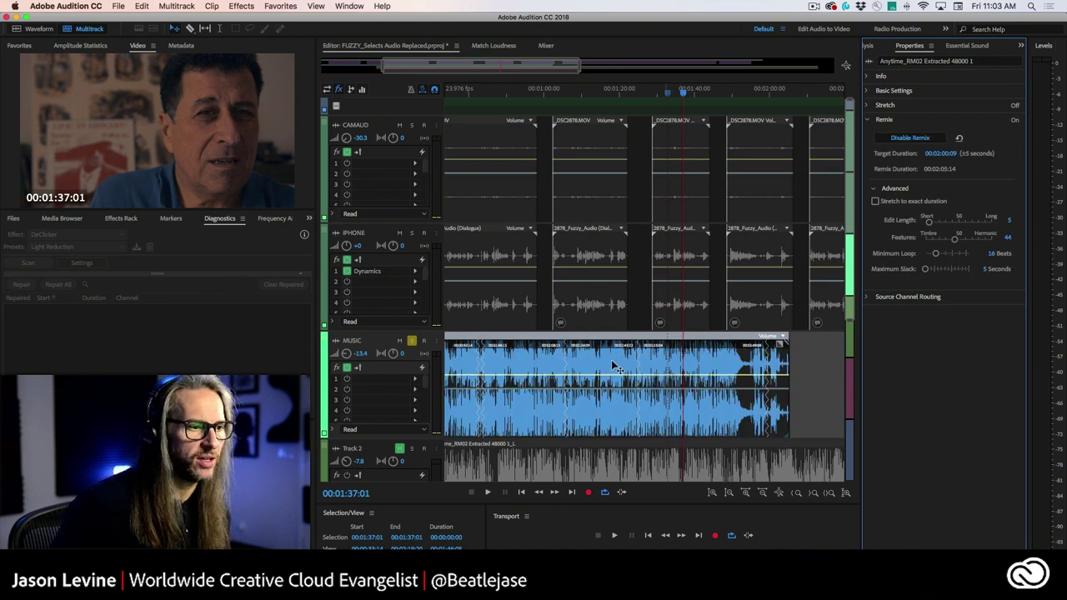
Split the remixed music clip into segments
{"action": "right_click", "coordinate": [584, 364]}
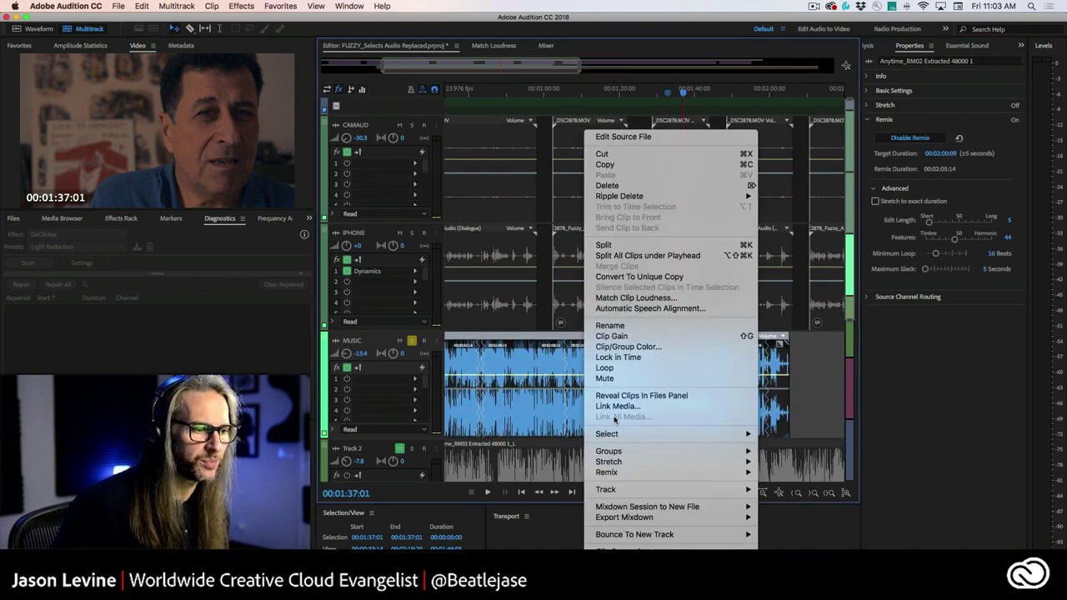
{"action": "mouse_move", "coordinate": [634, 472]}
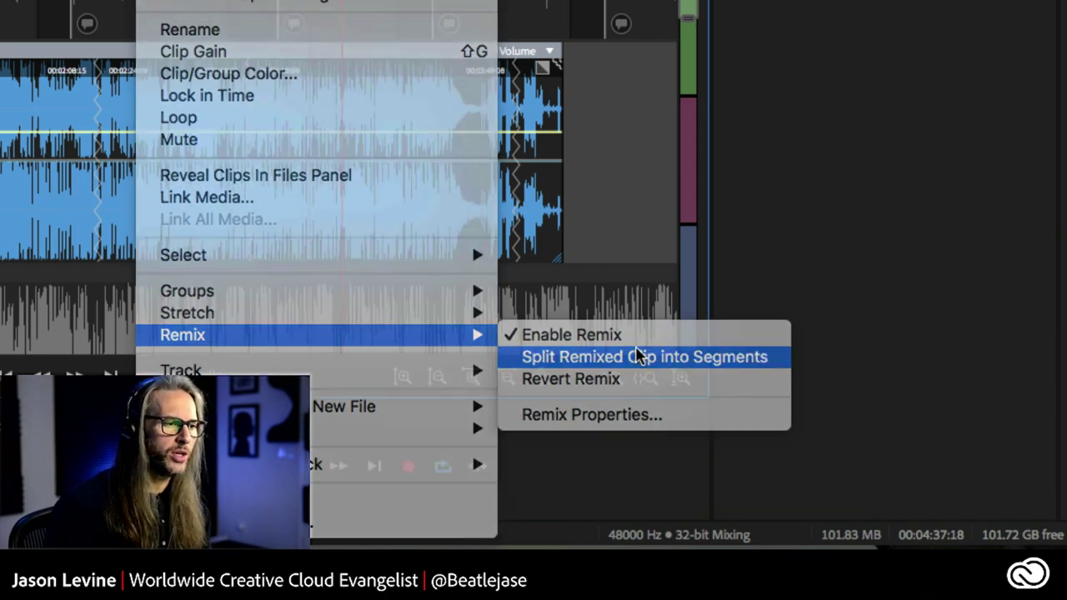
{"action": "left_click", "coordinate": [572, 357]}
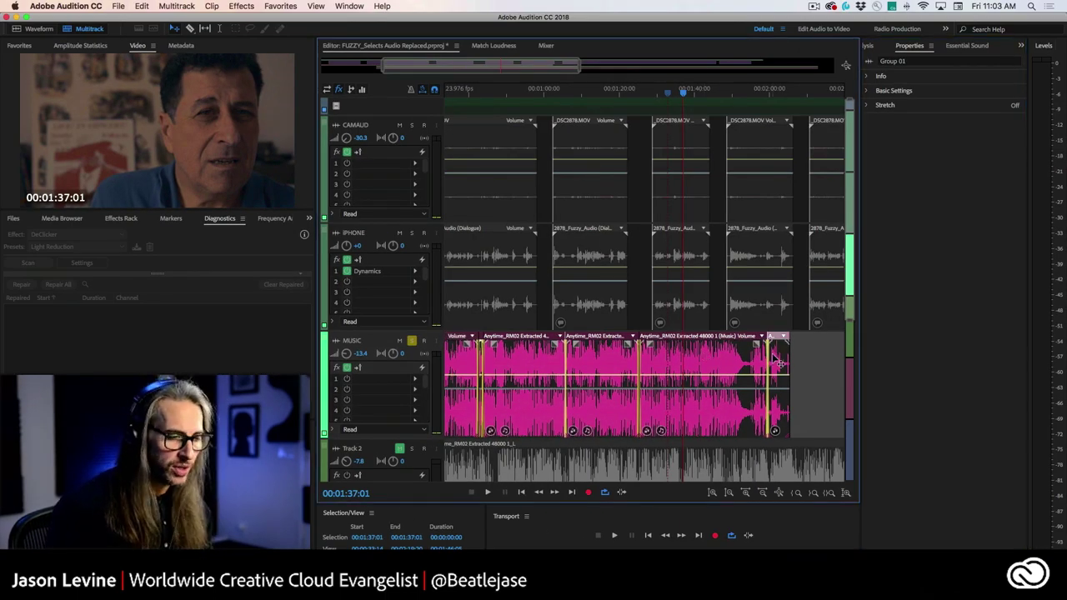
Adjust the crossfade between the music segments near 00:00:43:18 to a straight fade-in and a curved fade-out
{"action": "left_click", "coordinate": [775, 97]}
{"action": "key", "text": "="}
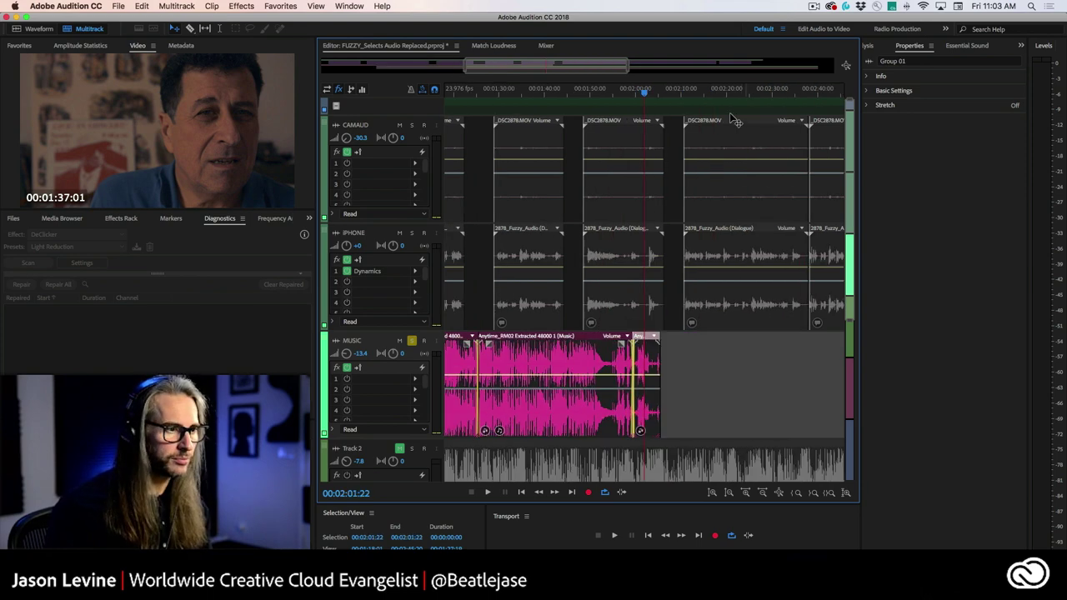
{"action": "scroll", "coordinate": [482, 94], "scroll_direction": "left", "scroll_amount": 2}
{"action": "left_click", "coordinate": [484, 95]}
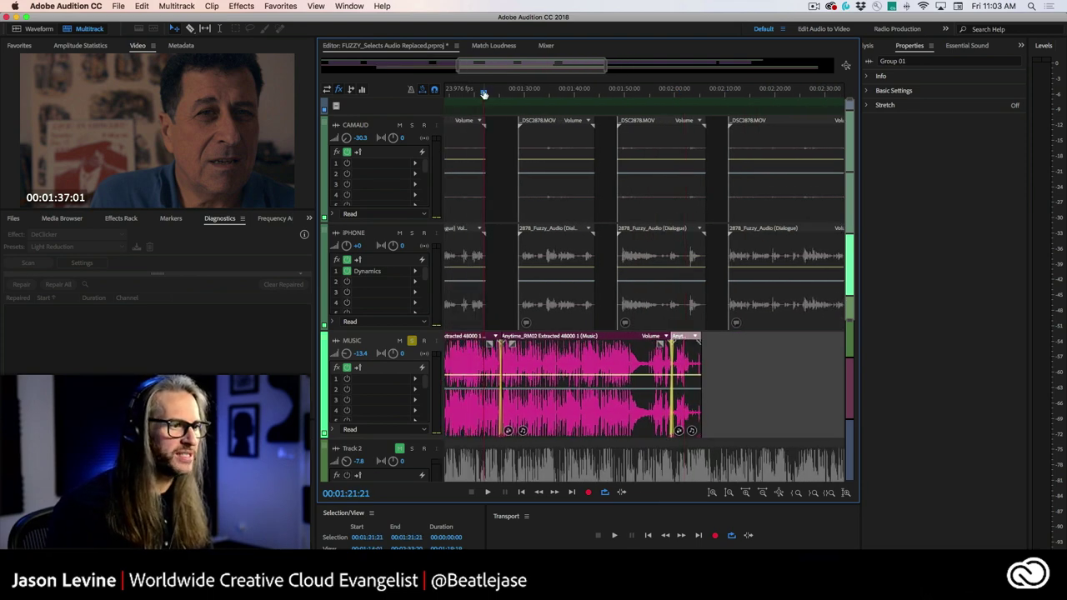
{"action": "key", "text": "="}
{"action": "key", "text": "="}
{"action": "left_click", "coordinate": [485, 95]}
{"action": "scroll", "coordinate": [487, 95], "scroll_direction": "up", "scroll_amount": 2}
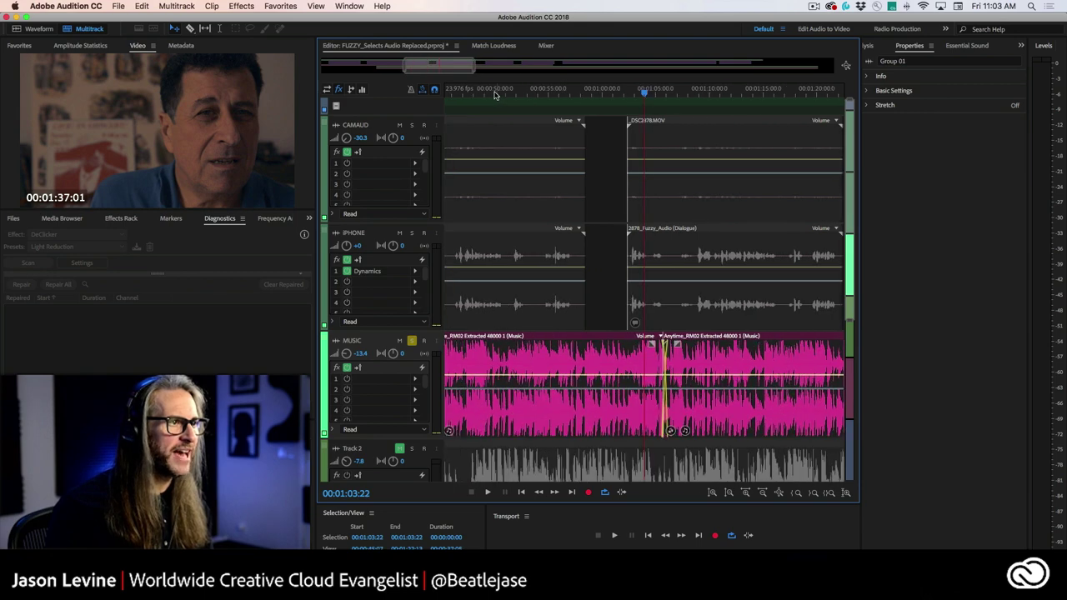
{"action": "scroll", "coordinate": [494, 93], "scroll_direction": "left", "scroll_amount": 3}
{"action": "left_click", "coordinate": [496, 93]}
{"action": "scroll", "coordinate": [494, 94], "scroll_direction": "up", "scroll_amount": 6}
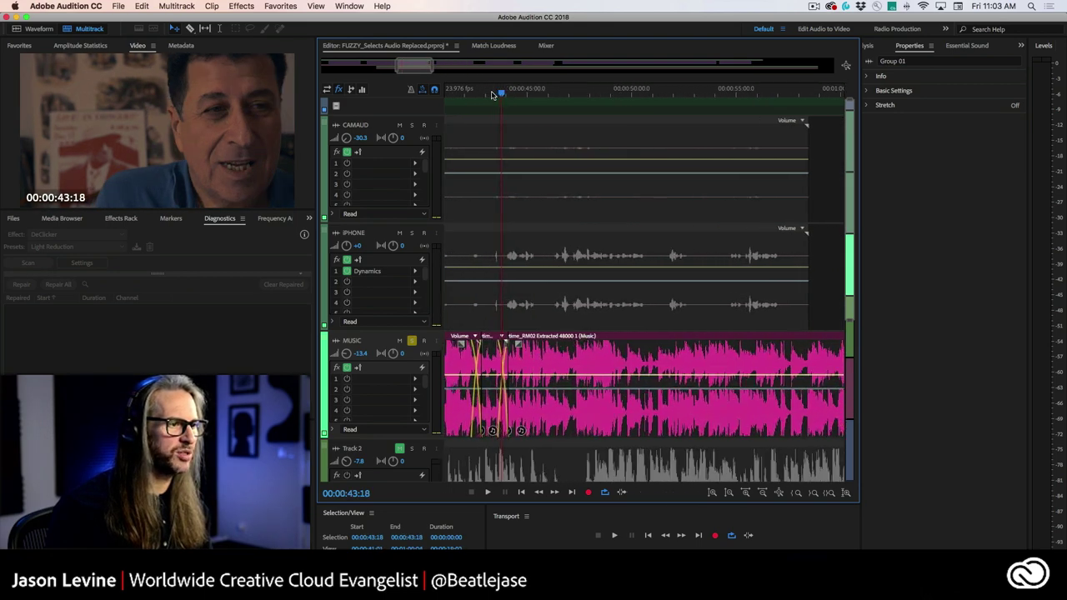
{"action": "scroll", "coordinate": [493, 94], "scroll_direction": "down", "scroll_amount": 3}
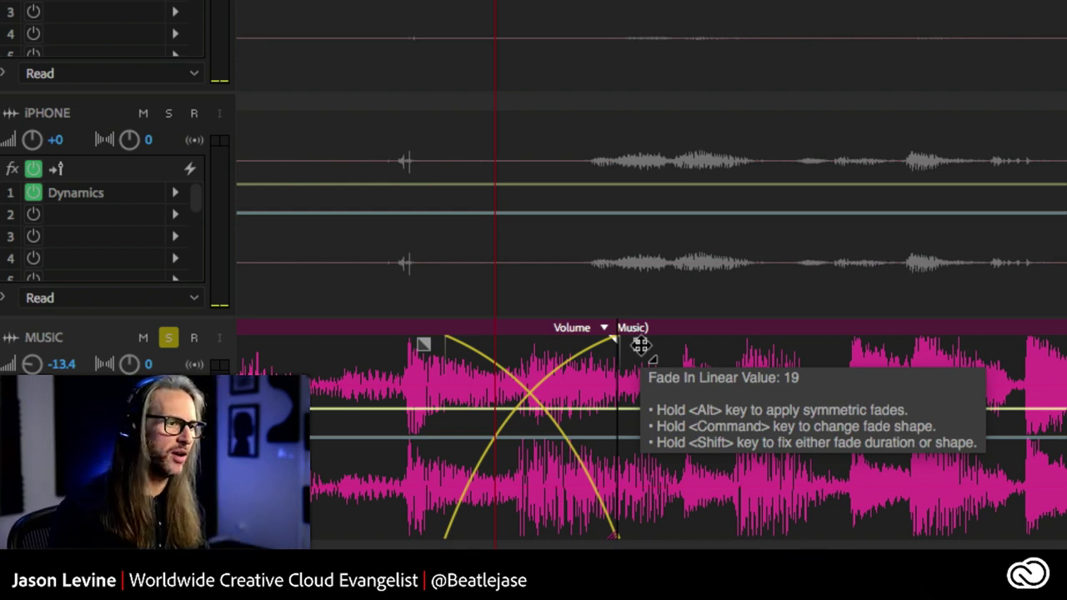
{"action": "left_click_drag", "start_coordinate": [639, 346], "coordinate": [612, 368]}
{"action": "key", "text": "super"}
{"action": "key", "text": "super"}
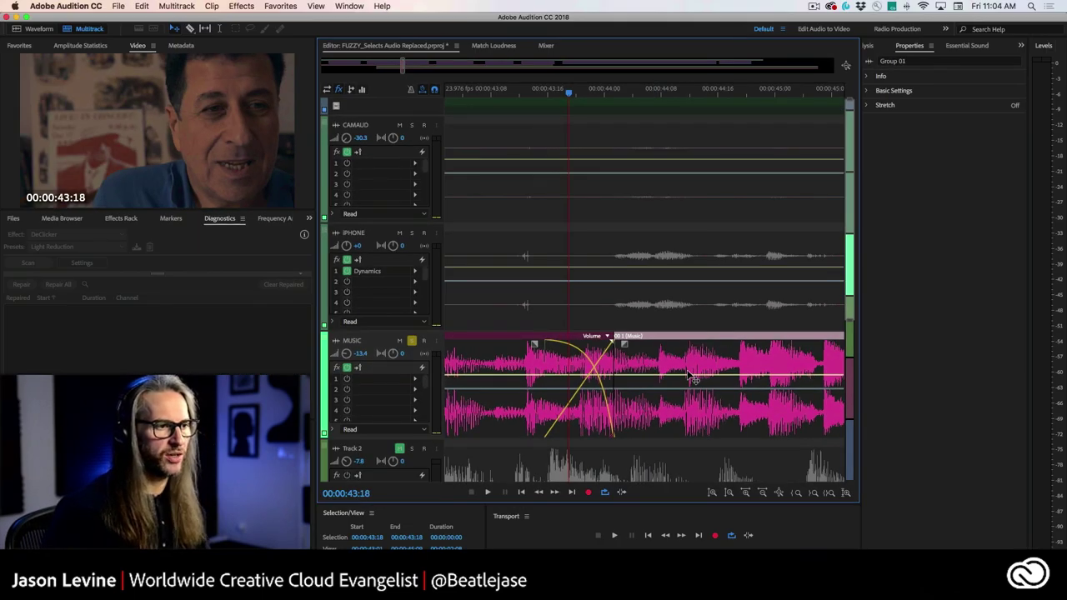
Ungroup the segments of the split music clip
{"action": "right_click", "coordinate": [735, 357]}
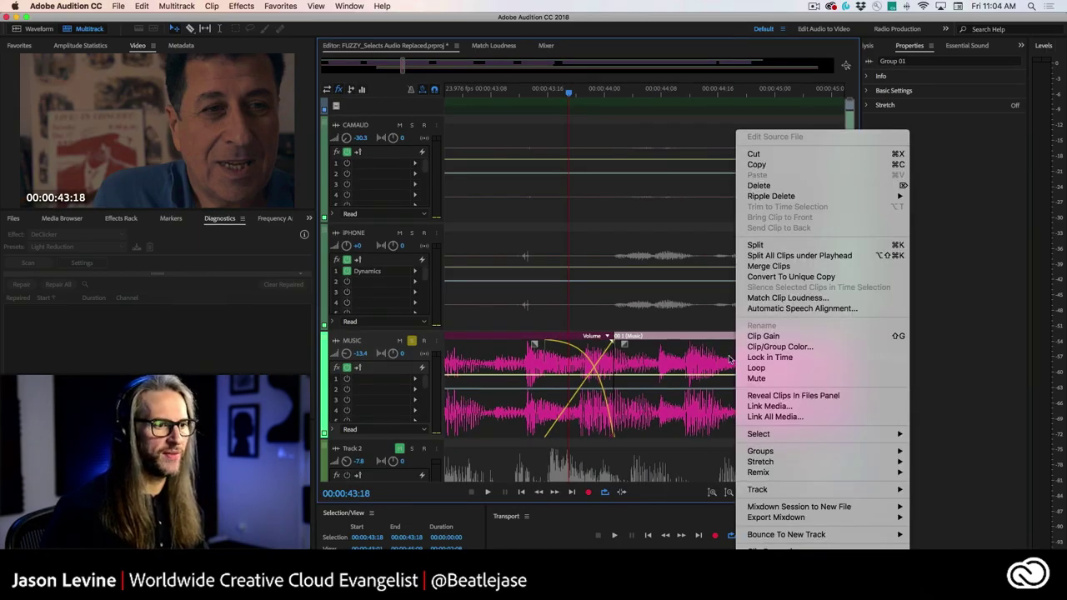
{"action": "mouse_move", "coordinate": [763, 454]}
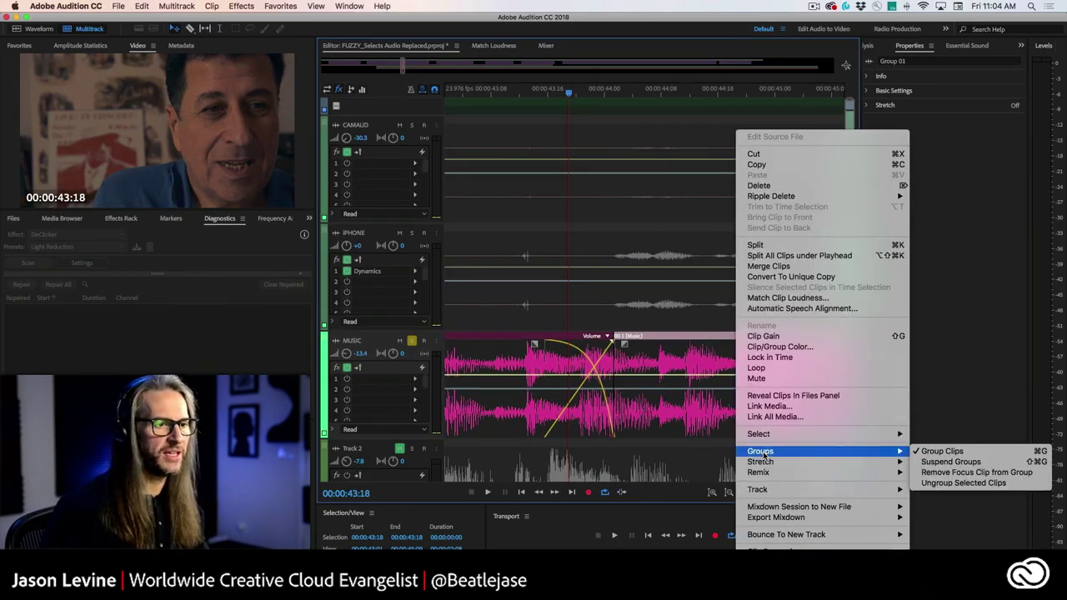
{"action": "left_click", "coordinate": [973, 451]}
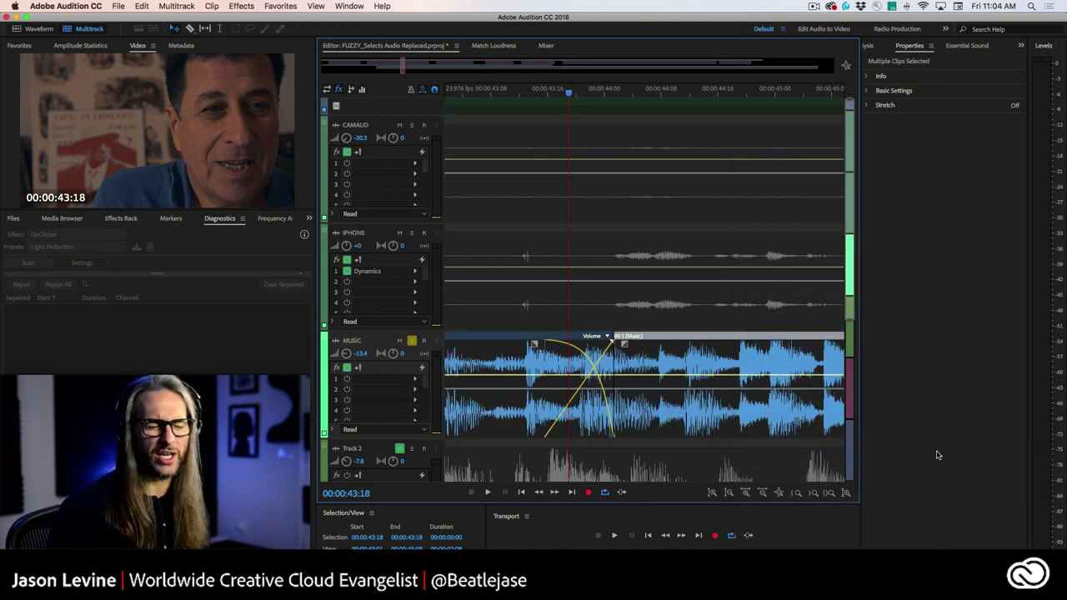
Move the music segments to new positions along the MUSIC track so that gaps separate them
{"action": "key", "text": "minus"}
{"action": "key", "text": "minus"}
{"action": "key", "text": "minus"}
{"action": "key", "text": "minus"}
{"action": "key", "text": "minus"}
{"action": "key", "text": "minus"}
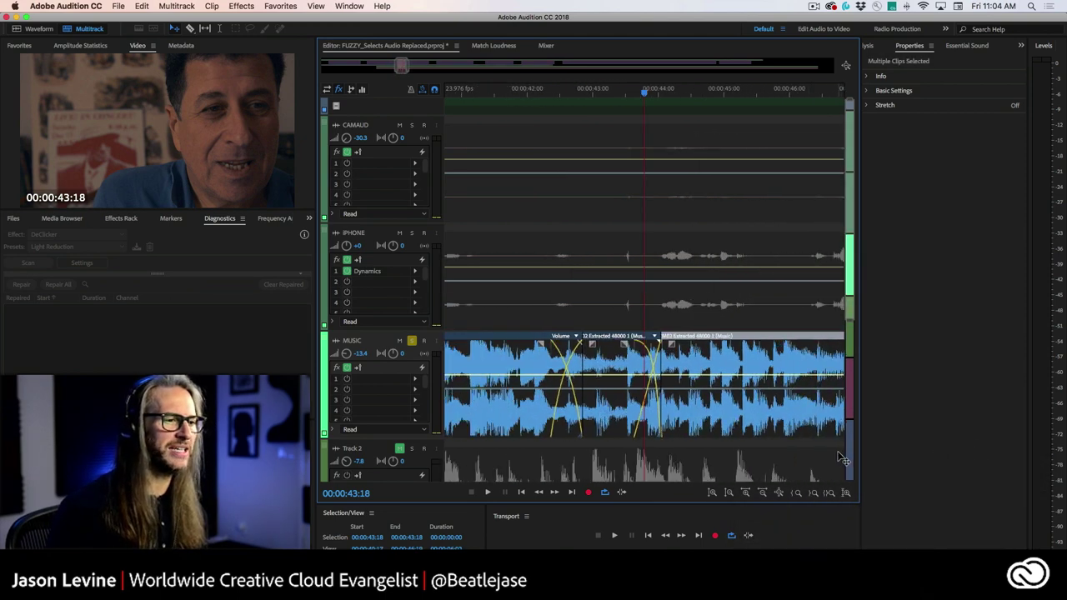
{"action": "key", "text": "minus"}
{"action": "key", "text": "minus"}
{"action": "key", "text": "minus"}
{"action": "key", "text": "minus"}
{"action": "key", "text": "minus"}
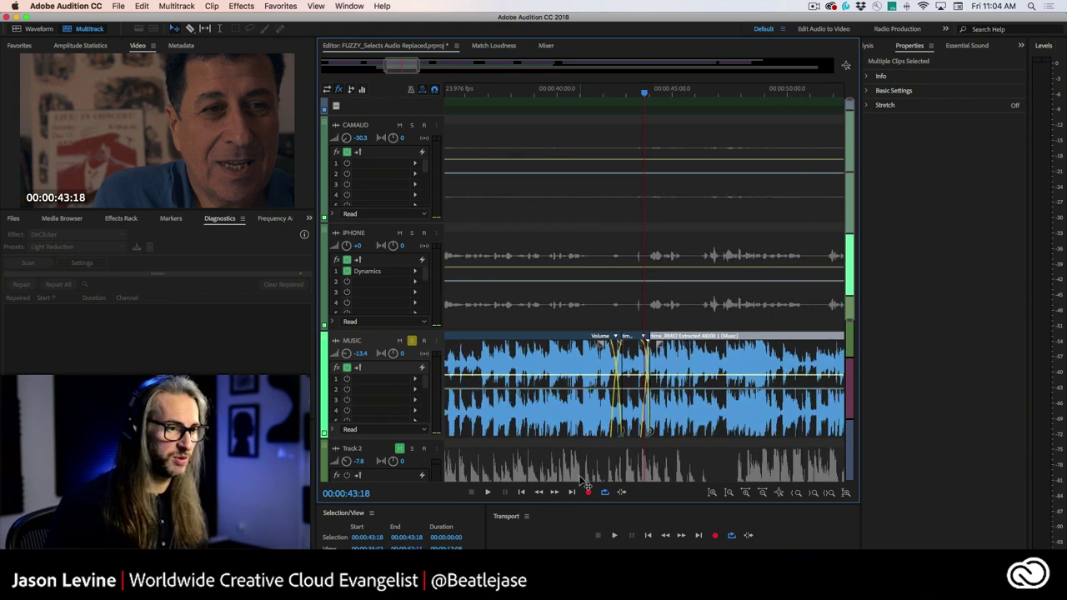
{"action": "key", "text": "minus"}
{"action": "key", "text": "minus"}
{"action": "key", "text": "minus"}
{"action": "key", "text": "minus"}
{"action": "key", "text": "minus"}
{"action": "key", "text": "minus"}
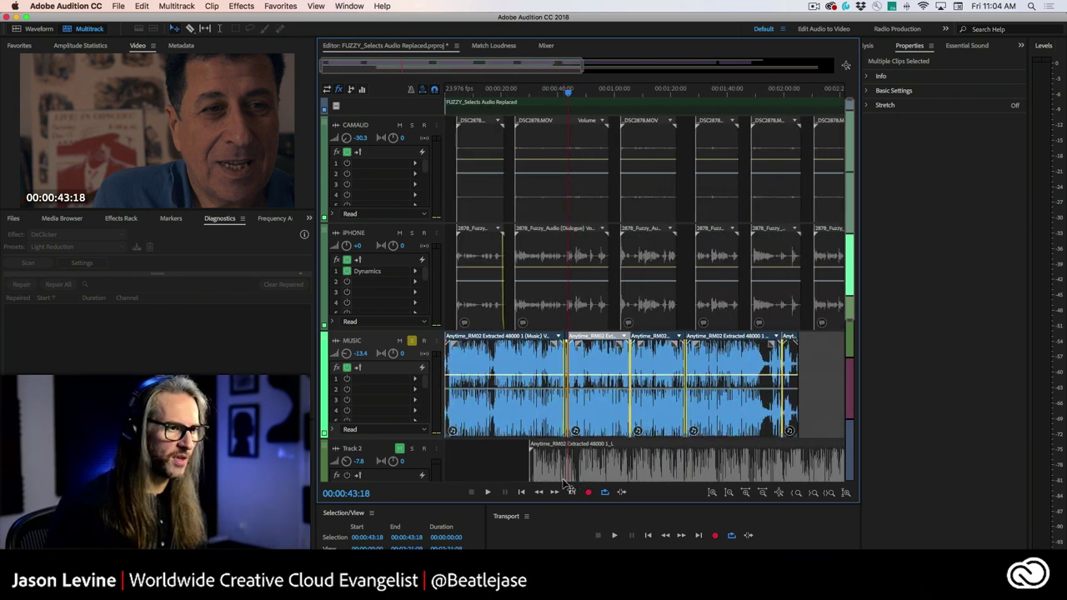
{"action": "key", "text": "minus"}
{"action": "mouse_move", "coordinate": [759, 361]}
{"action": "left_mouse_down"}
{"action": "mouse_move", "coordinate": [824, 361]}
{"action": "mouse_move", "coordinate": [754, 366]}
{"action": "left_mouse_up"}
{"action": "left_click", "coordinate": [829, 357]}
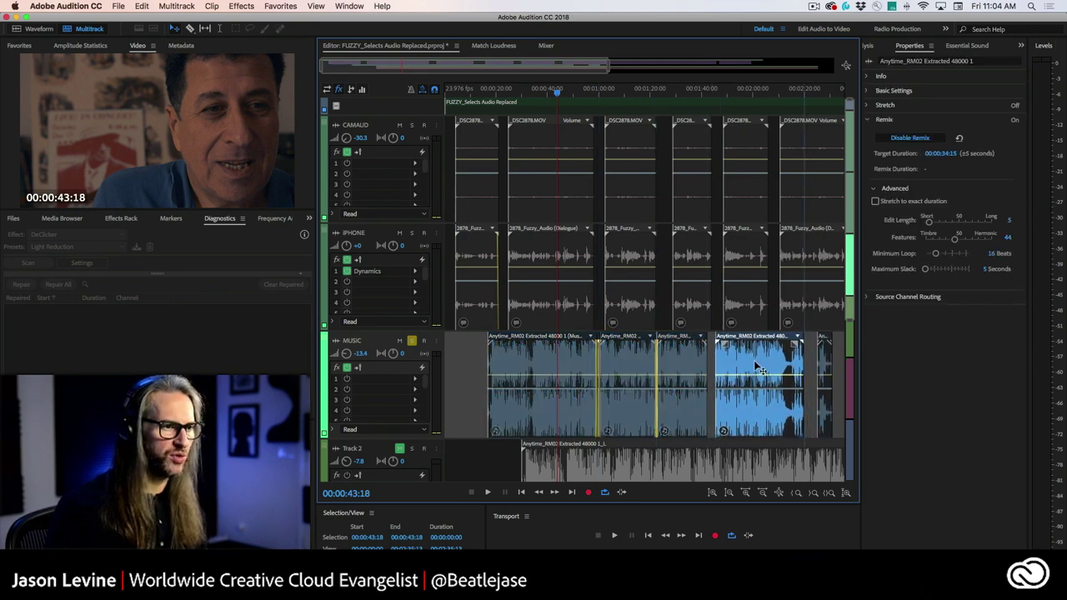
{"action": "left_click_drag", "start_coordinate": [549, 375], "coordinate": [527, 375]}
{"action": "left_click_drag", "start_coordinate": [629, 360], "coordinate": [641, 360]}
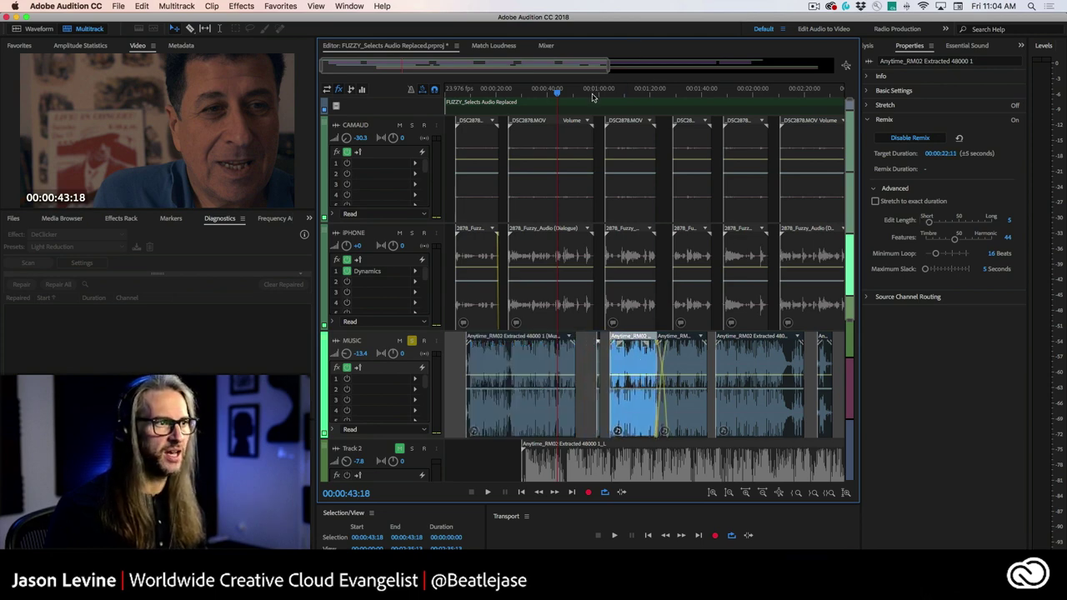
Place the short music segment in the dialogue gap around 00:00:59:12 and shift the following segment earlier to start shortly after it
{"action": "scroll", "coordinate": [596, 92], "scroll_direction": "up", "scroll_amount": 10}
{"action": "left_click_drag", "start_coordinate": [629, 360], "coordinate": [584, 360]}
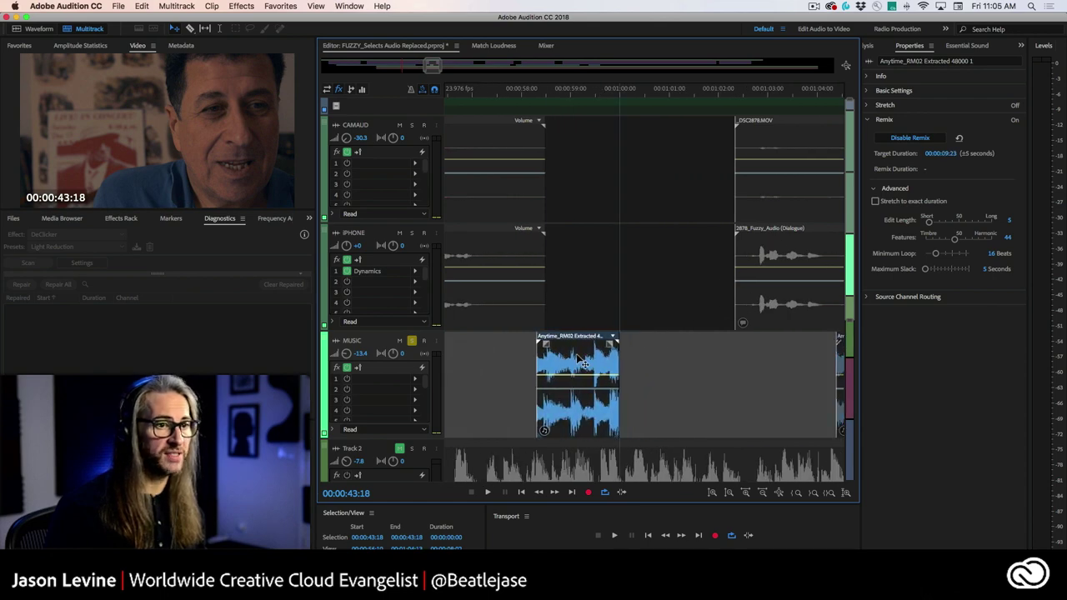
{"action": "scroll", "coordinate": [595, 90], "scroll_direction": "down", "scroll_amount": 5}
{"action": "left_click", "coordinate": [595, 90]}
{"action": "scroll", "coordinate": [646, 97], "scroll_direction": "down", "scroll_amount": 3}
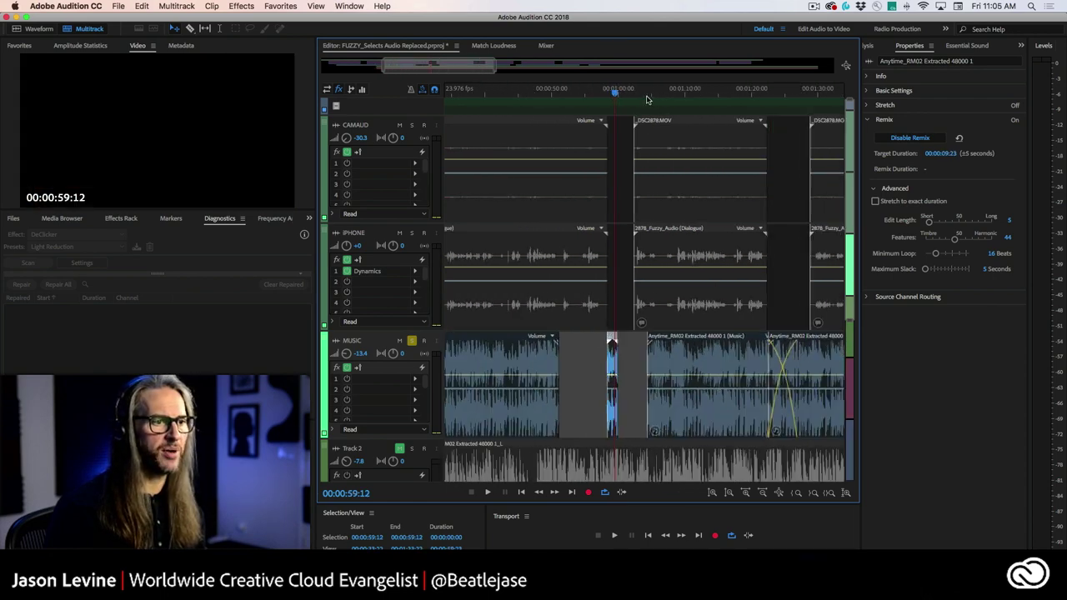
{"action": "left_click_drag", "start_coordinate": [697, 360], "coordinate": [675, 359]}
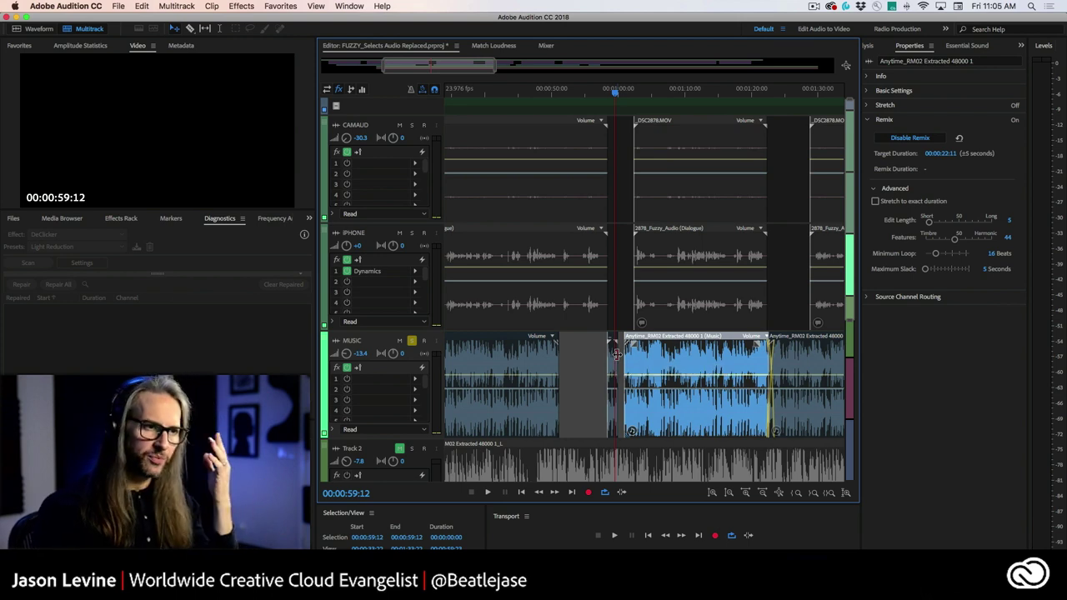
Open the first music segment's source file in the waveform editor and play it from 00:00:38:00
{"action": "double_click", "coordinate": [528, 358]}
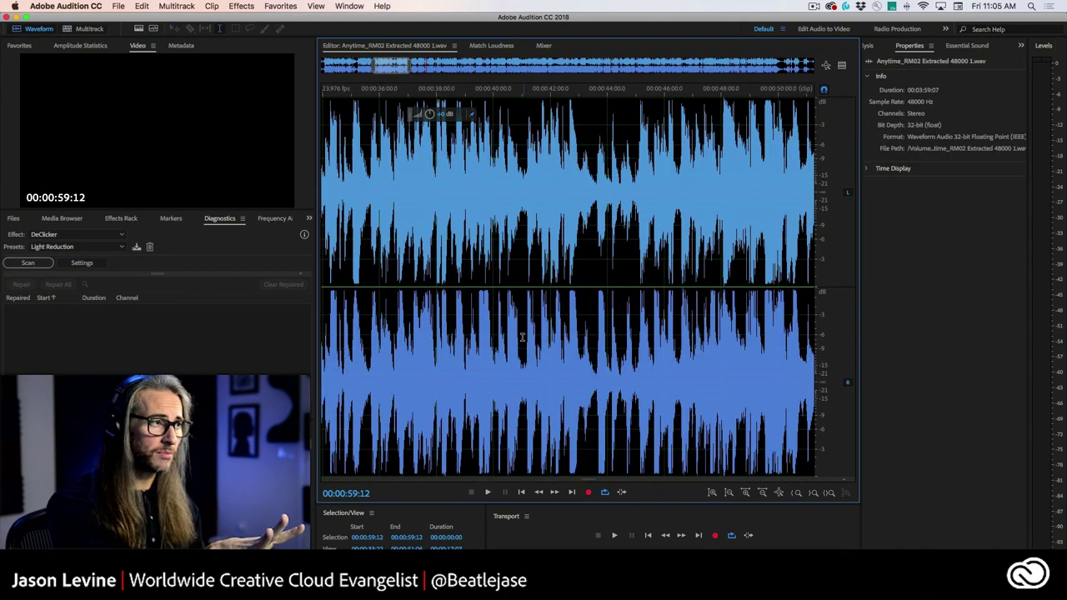
{"action": "mouse_move", "coordinate": [409, 70]}
{"action": "left_mouse_down"}
{"action": "mouse_move", "coordinate": [567, 72]}
{"action": "mouse_move", "coordinate": [374, 72]}
{"action": "mouse_move", "coordinate": [392, 73]}
{"action": "left_mouse_up"}
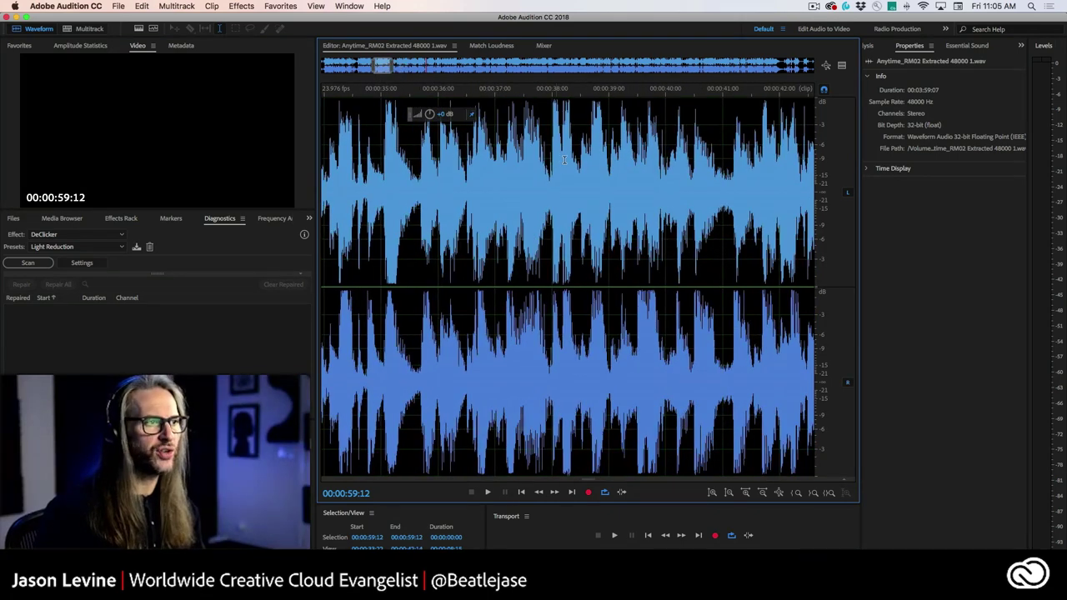
{"action": "left_click", "coordinate": [551, 171]}
{"action": "key", "text": "space"}
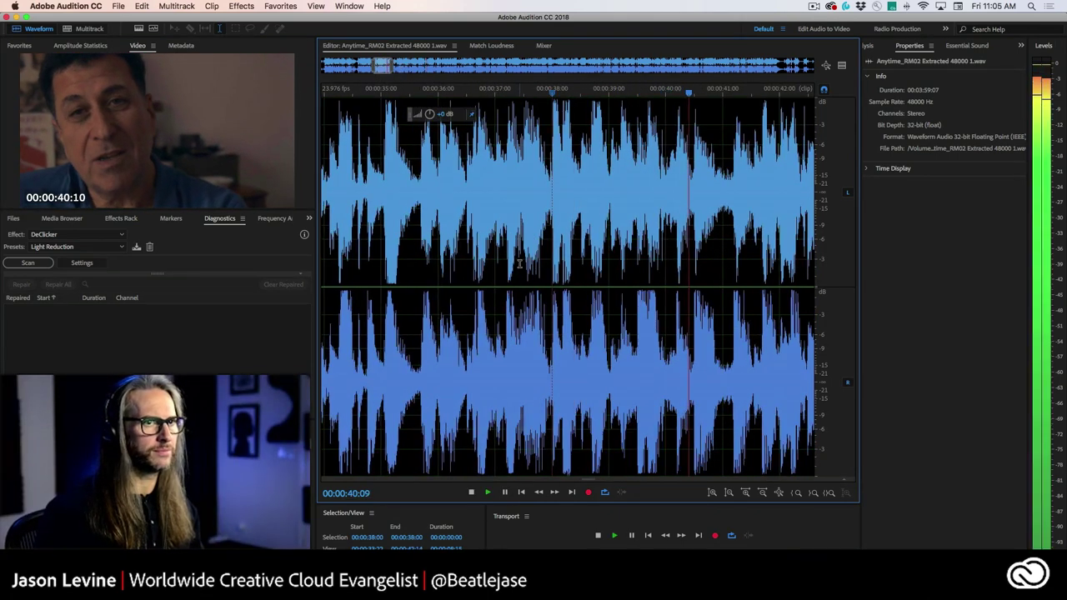
{"action": "key", "text": "space"}
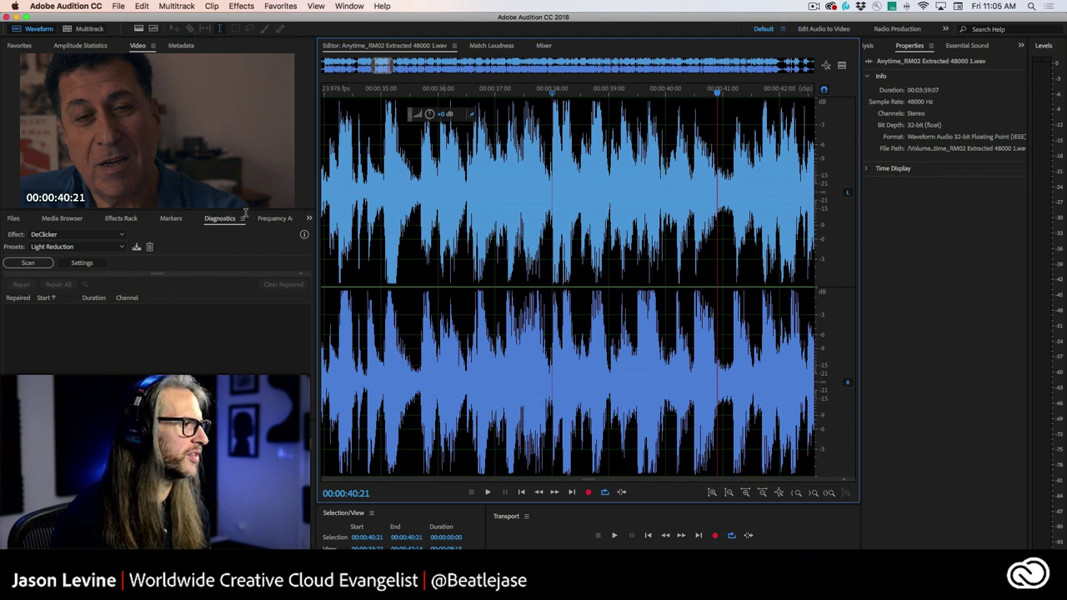
{"action": "scroll", "coordinate": [514, 314], "scroll_direction": "down", "scroll_amount": 10}
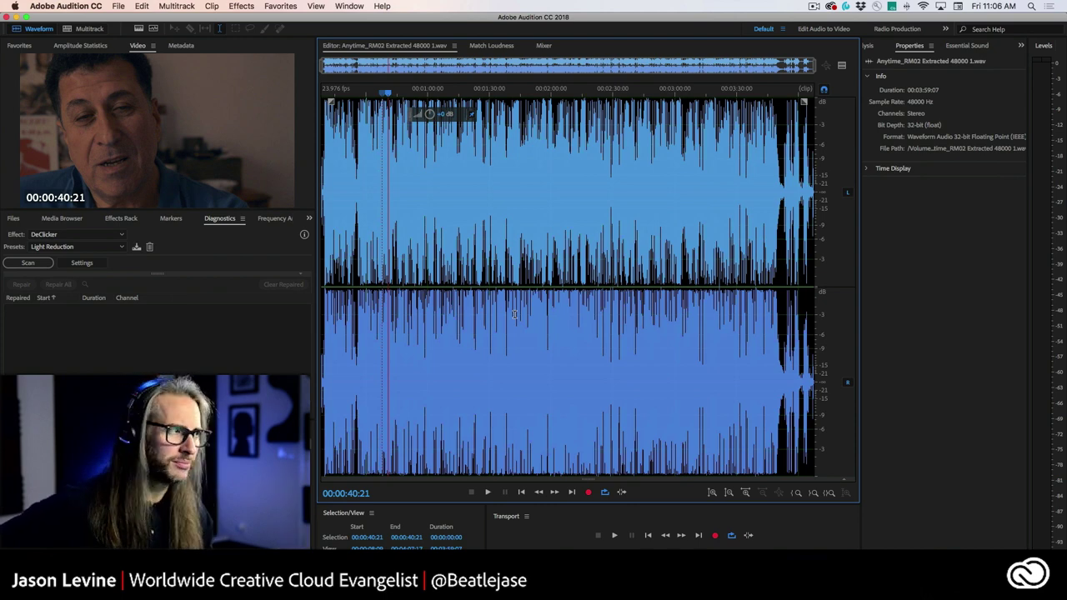
{"action": "left_click", "coordinate": [88, 31]}
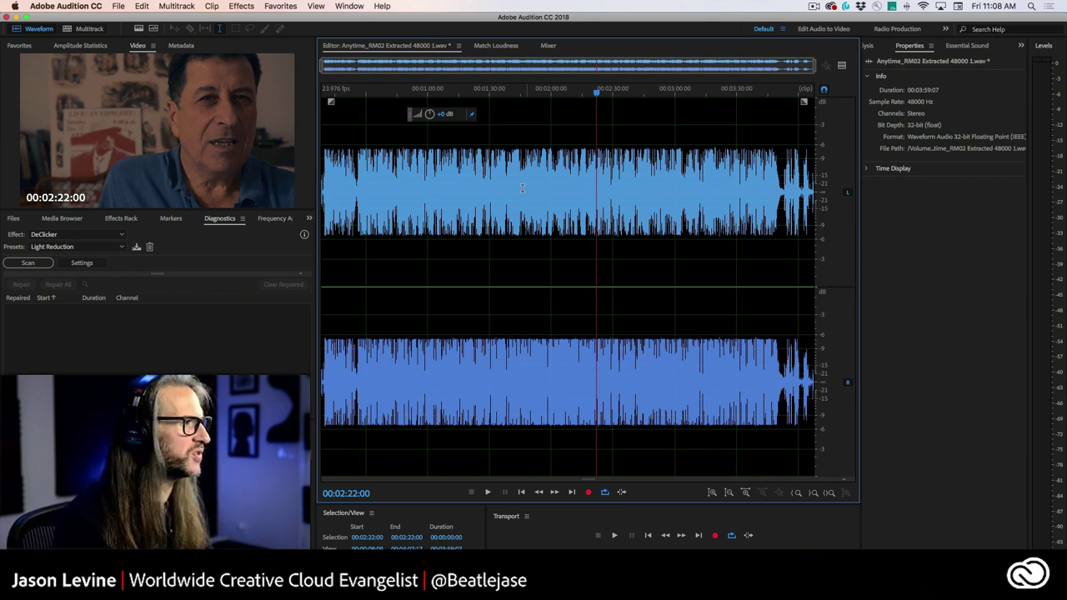
Show the amplitude statistics with room for all rows and scan the music file Anytime_RM02 Extracted 48000 1.wav
{"action": "left_click", "coordinate": [66, 46]}
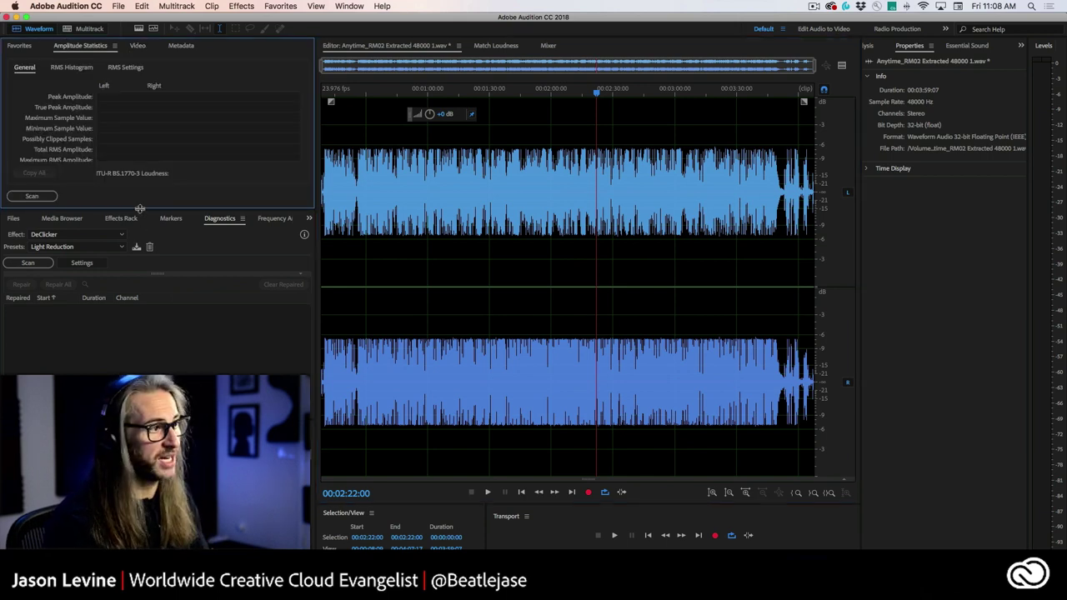
{"action": "left_click_drag", "start_coordinate": [140, 208], "coordinate": [143, 307]}
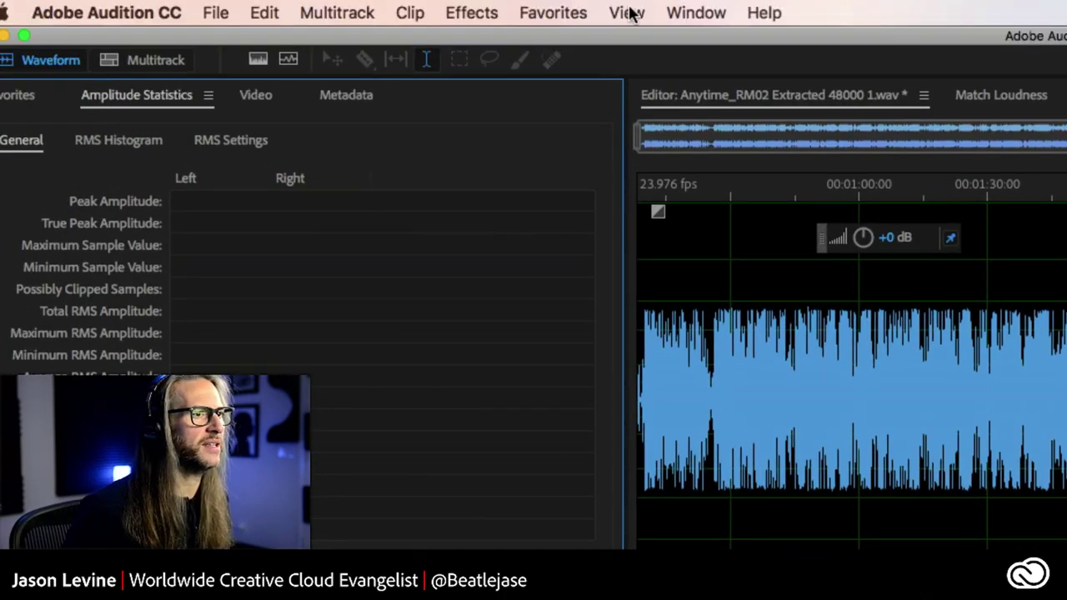
{"action": "left_click", "coordinate": [679, 13]}
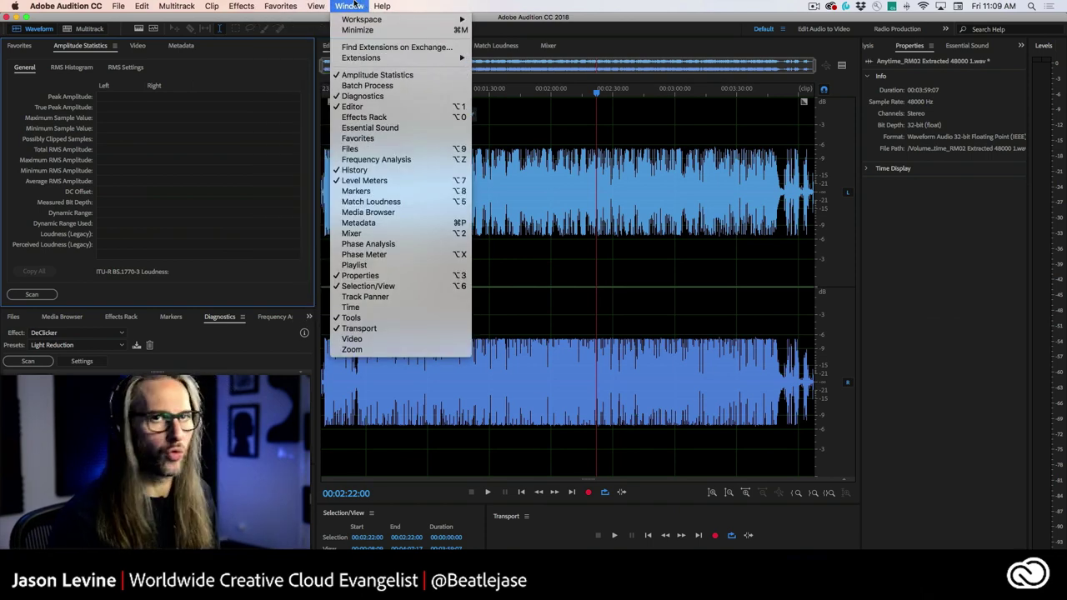
{"action": "left_click", "coordinate": [354, 5]}
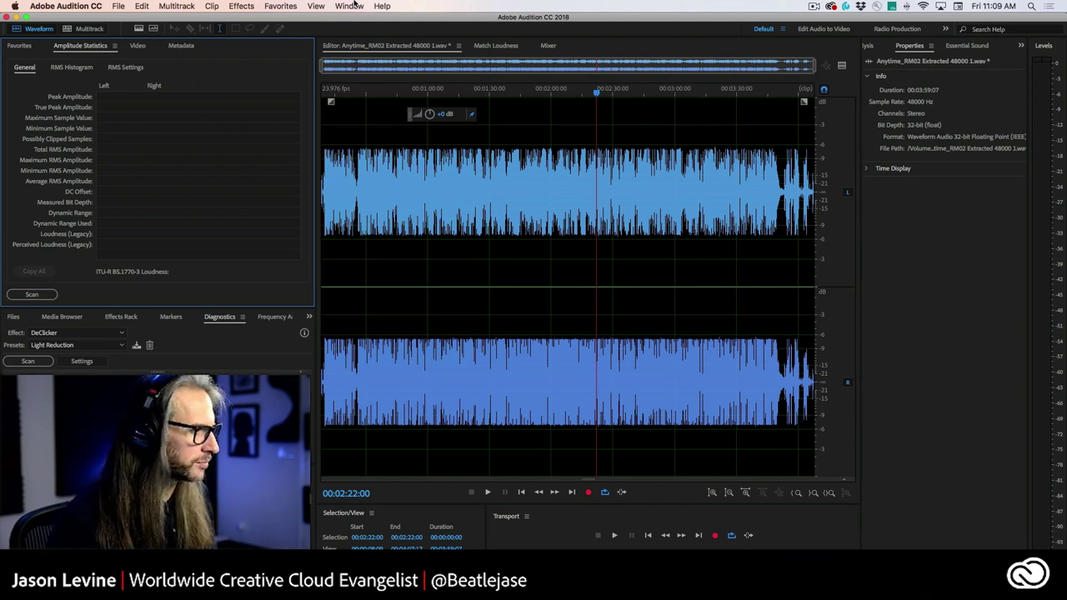
{"action": "left_click", "coordinate": [20, 295]}
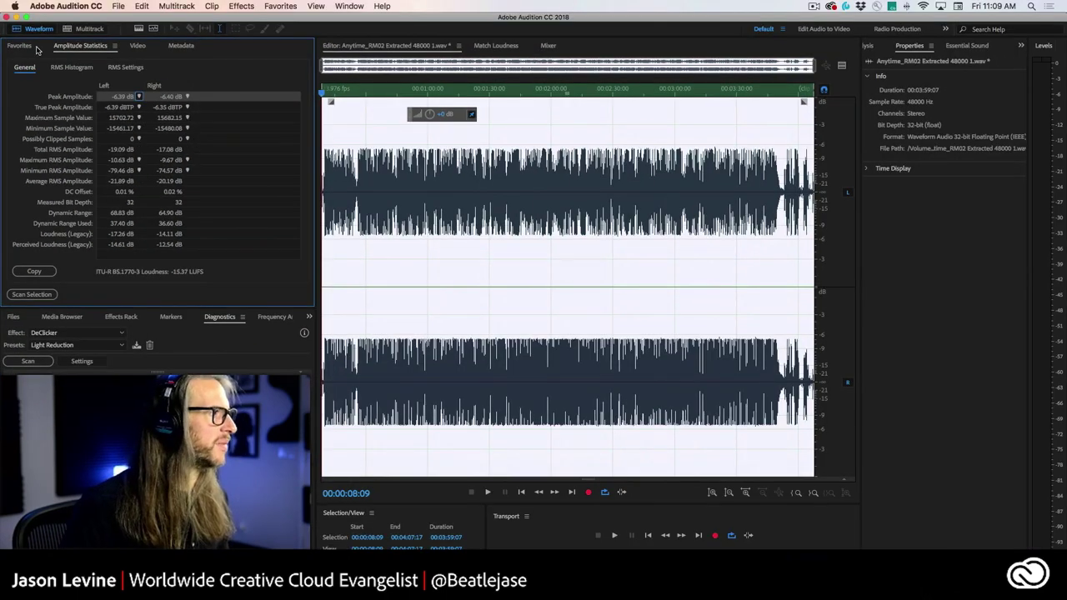
Open 2878_Fuzzy_Audio Extracted_4.wav and scan its amplitude statistics
{"action": "left_click", "coordinate": [11, 318]}
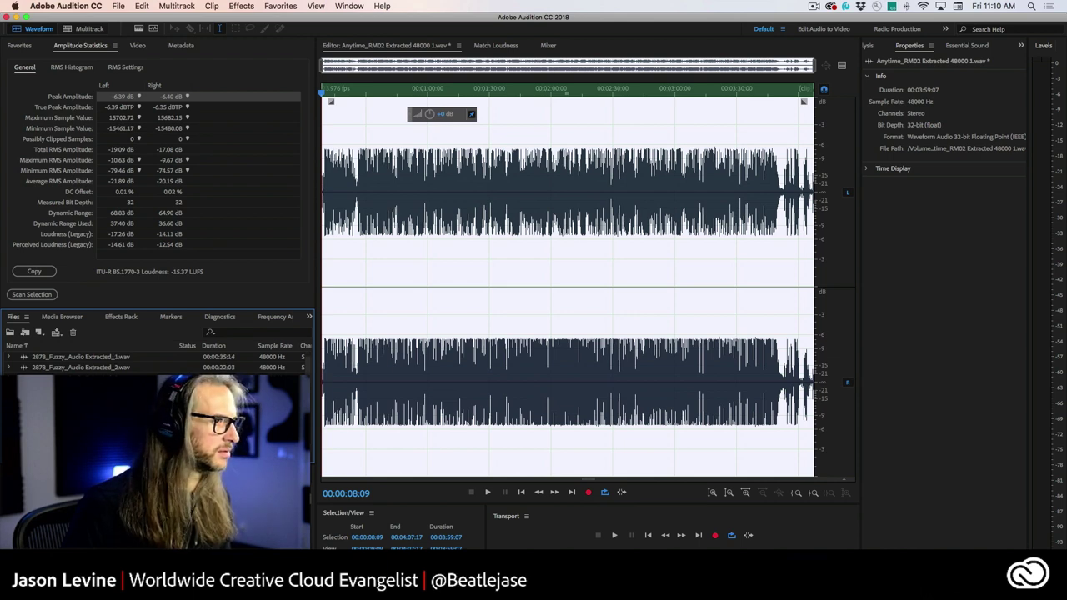
{"action": "double_click", "coordinate": [81, 389]}
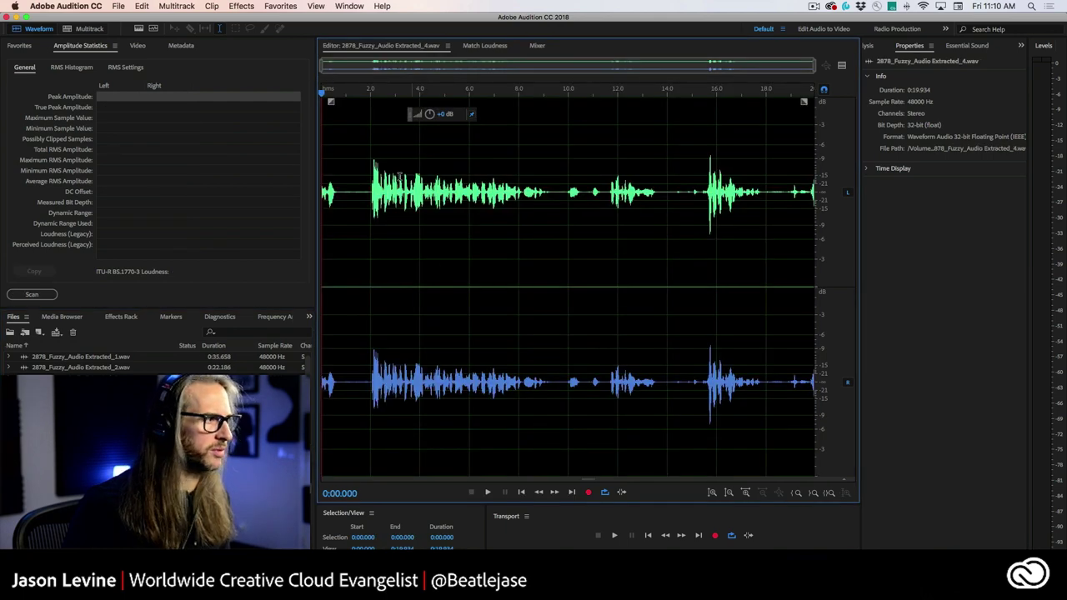
{"action": "left_click", "coordinate": [31, 295]}
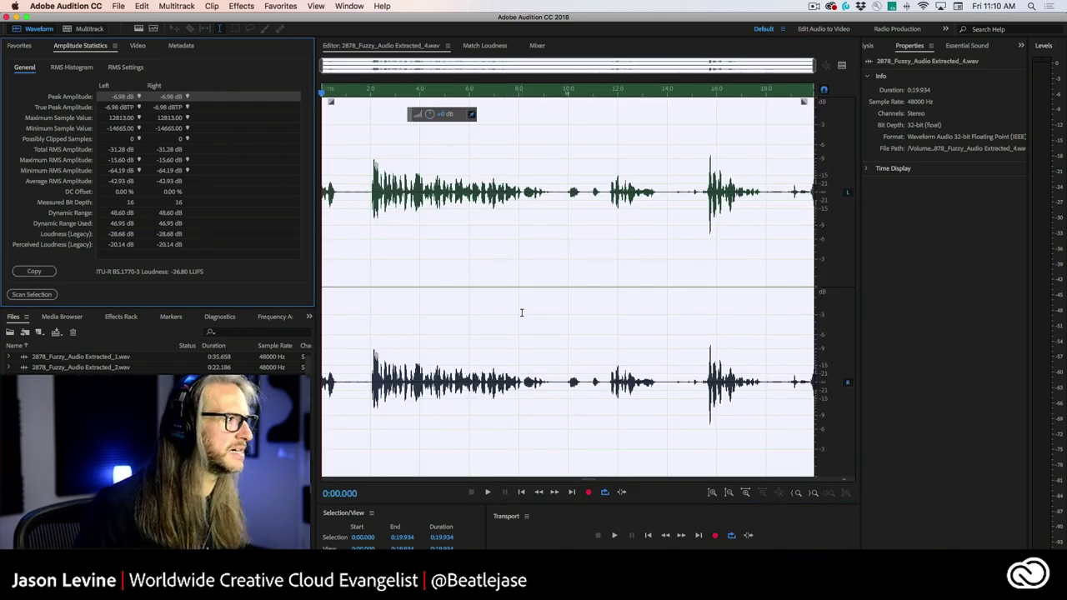
View 2878_Fuzzy_Audio Extracted_7.wav in the waveform editor and open the matching camera audio file _DSC2878 Extracted_7.wav
{"action": "scroll", "coordinate": [159, 363], "scroll_direction": "down", "scroll_amount": 2}
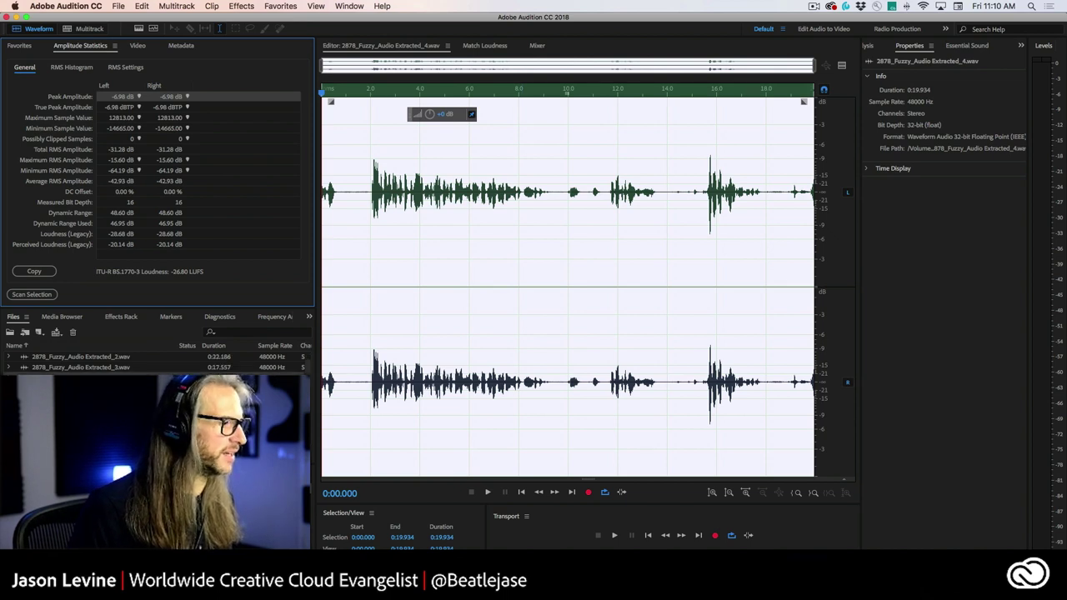
{"action": "double_click", "coordinate": [81, 399]}
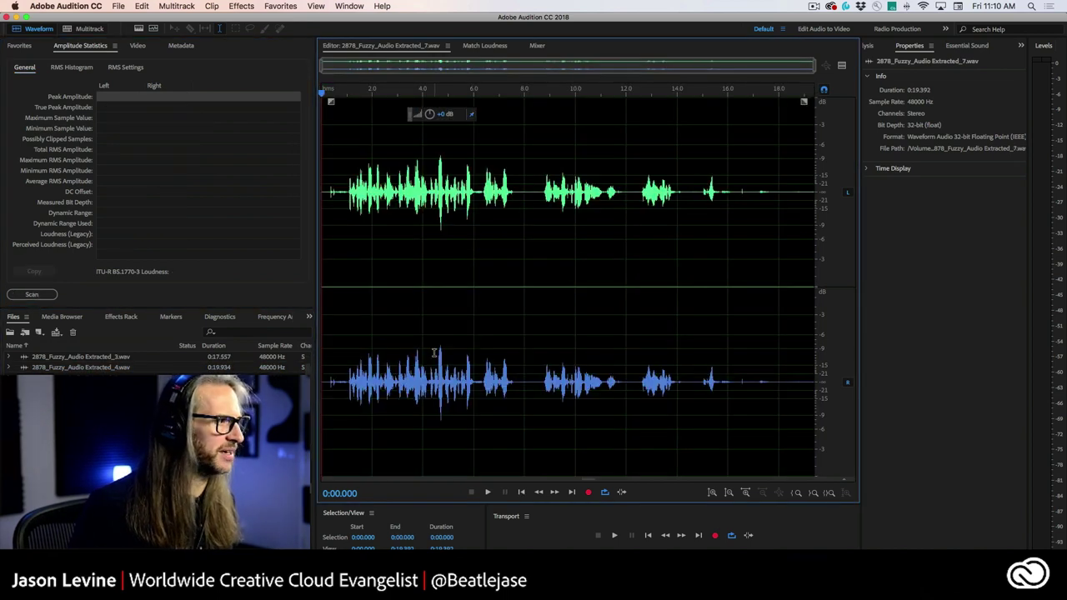
{"action": "scroll", "coordinate": [159, 365], "scroll_direction": "down", "scroll_amount": 3}
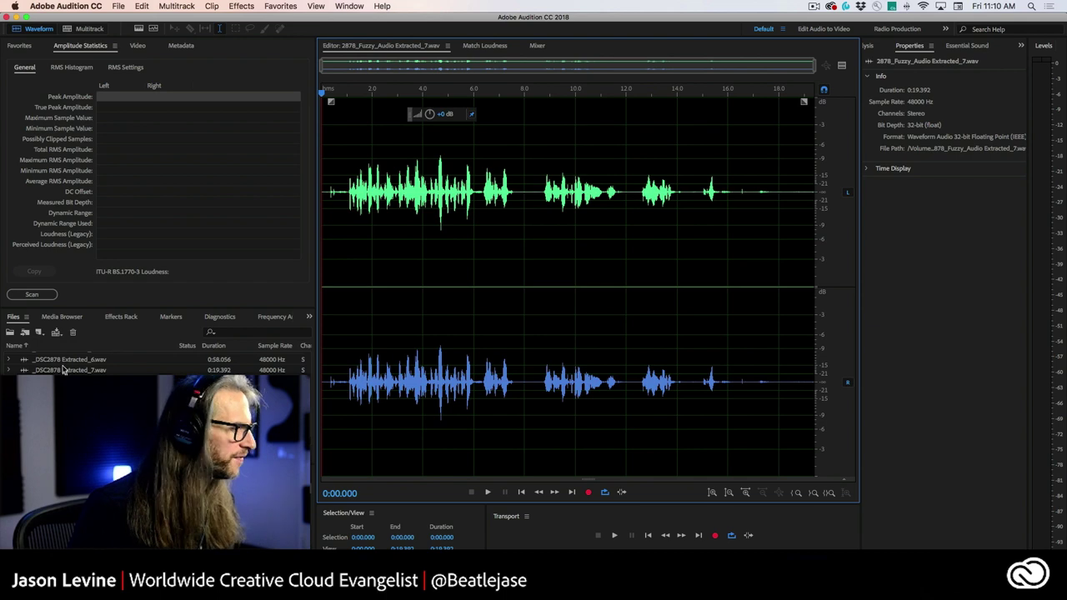
{"action": "double_click", "coordinate": [63, 370]}
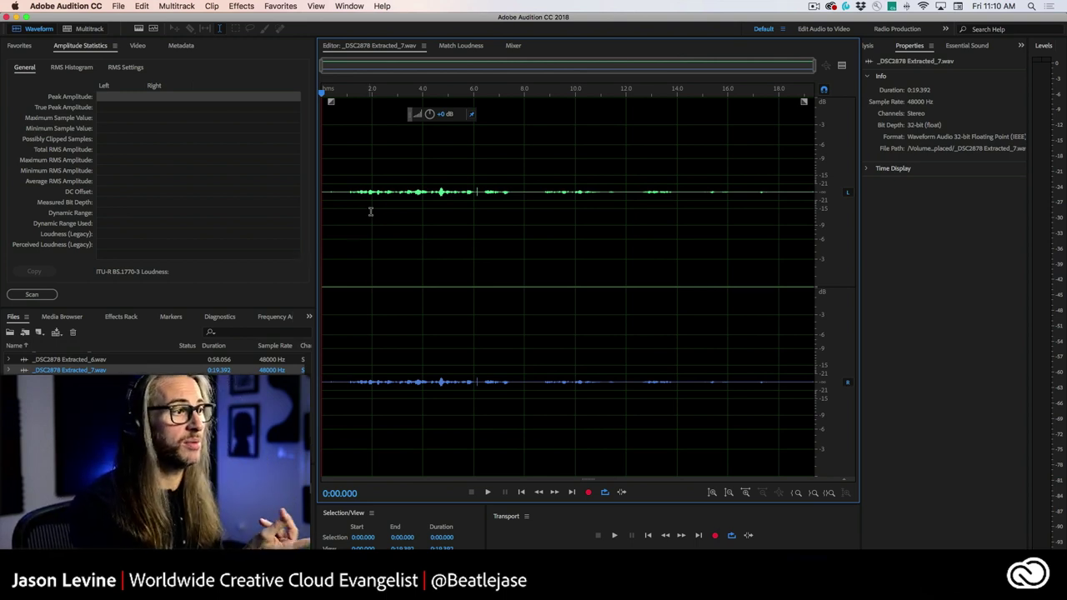
Play the camera audio from 0:02.437 and scan the whole file's amplitude statistics
{"action": "left_click", "coordinate": [383, 187]}
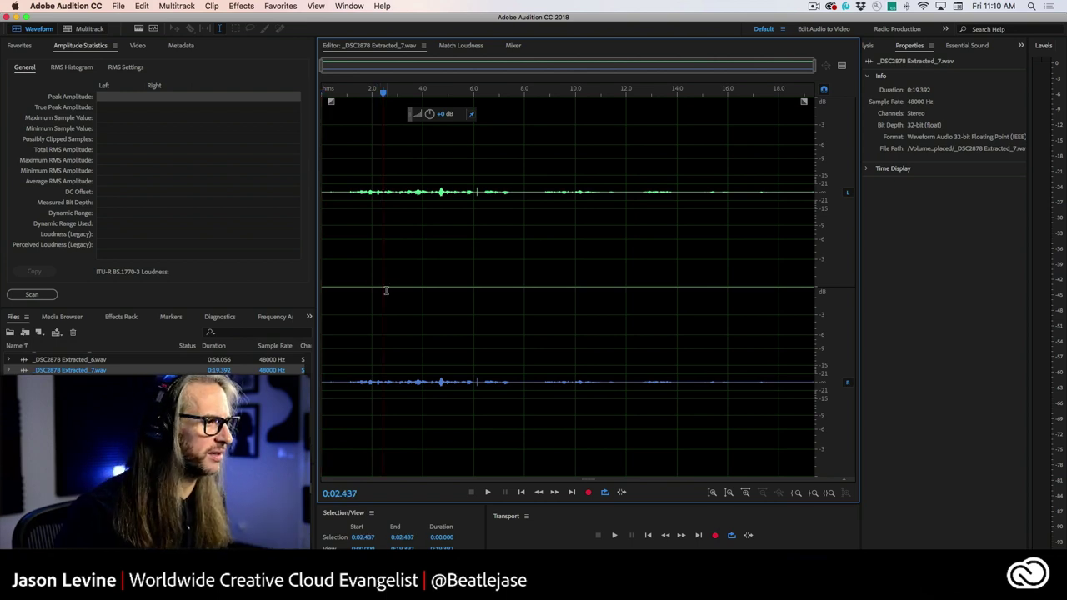
{"action": "key", "text": "space"}
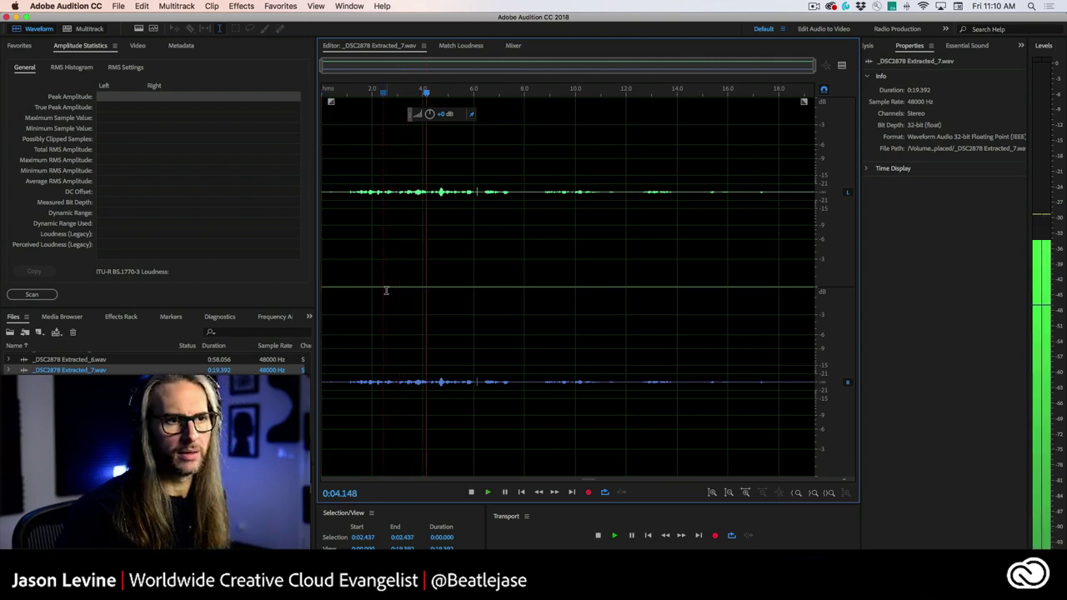
{"action": "key", "text": "space"}
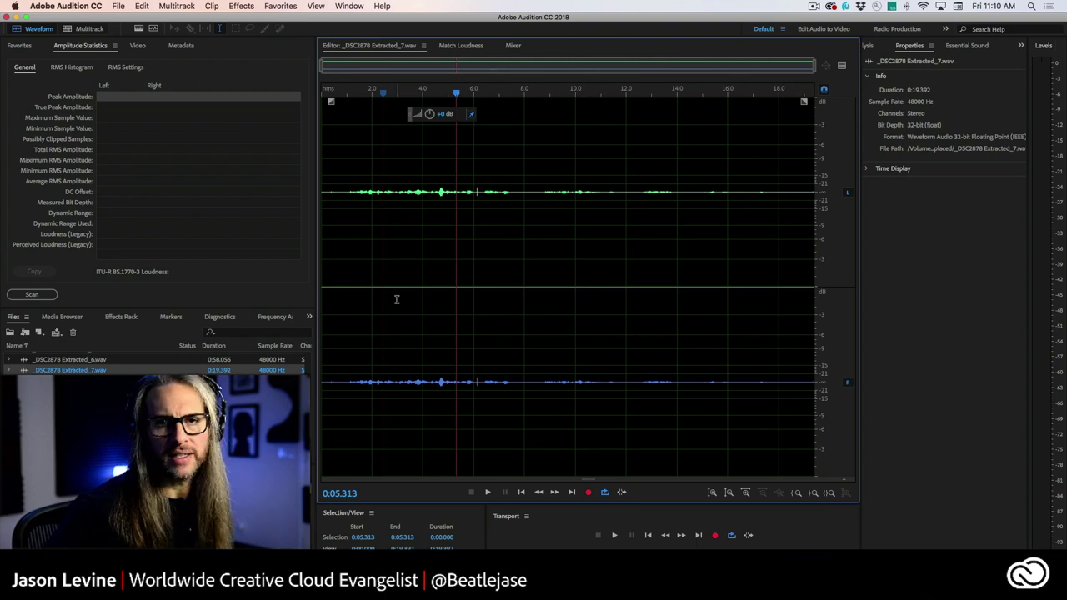
{"action": "left_click", "coordinate": [35, 297]}
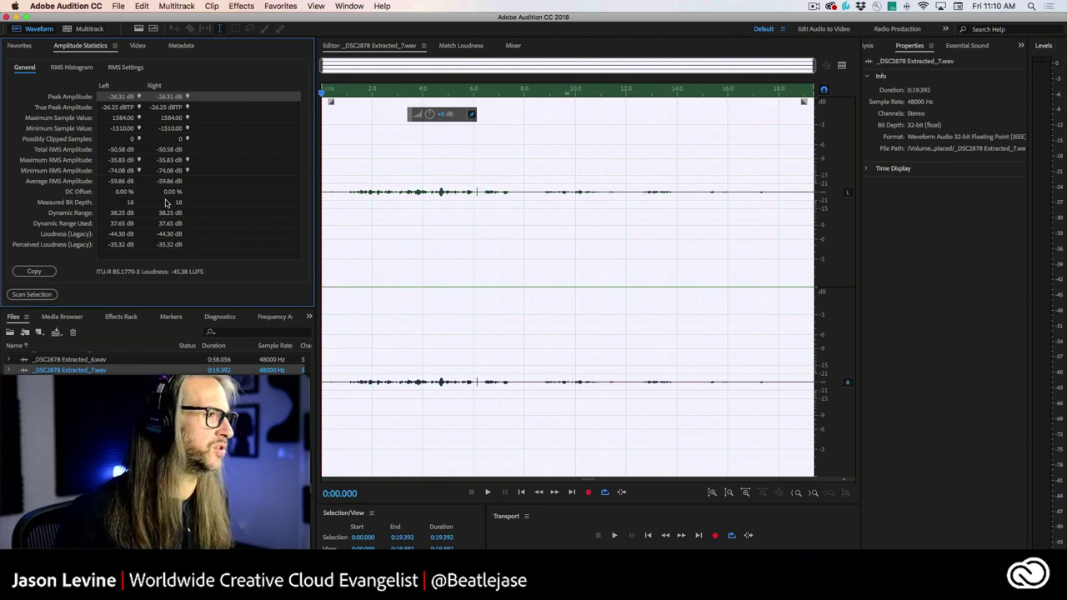
Raise the gain of the entire camera audio file until its loudest peaks approach full scale
{"action": "left_click", "coordinate": [429, 114]}
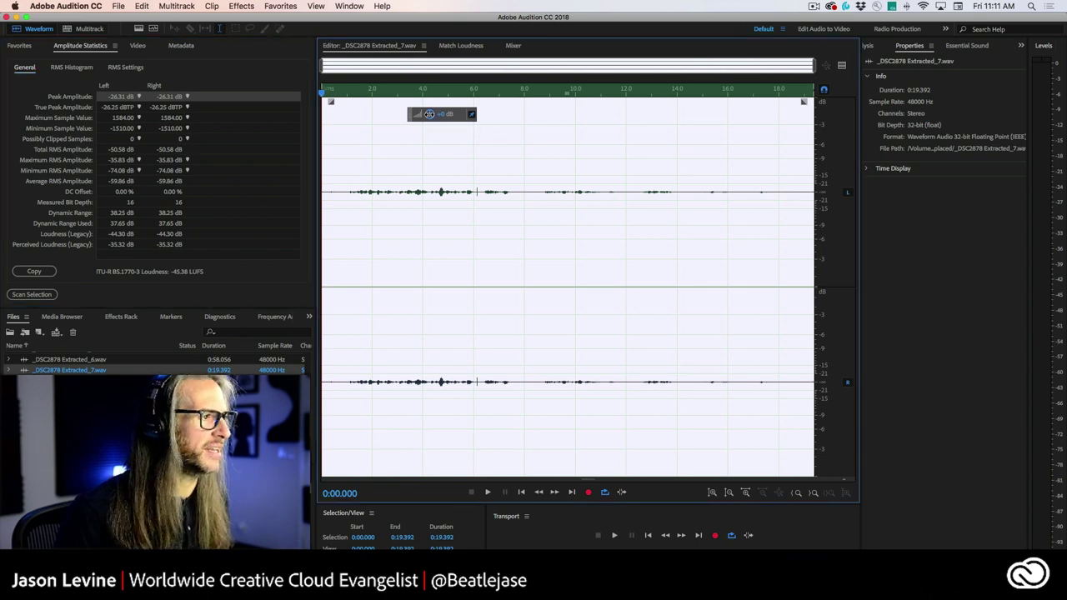
{"action": "mouse_move", "coordinate": [429, 114]}
{"action": "left_mouse_down"}
{"action": "mouse_move", "coordinate": [483, 116]}
{"action": "mouse_move", "coordinate": [435, 114]}
{"action": "mouse_move", "coordinate": [444, 116]}
{"action": "left_mouse_up"}
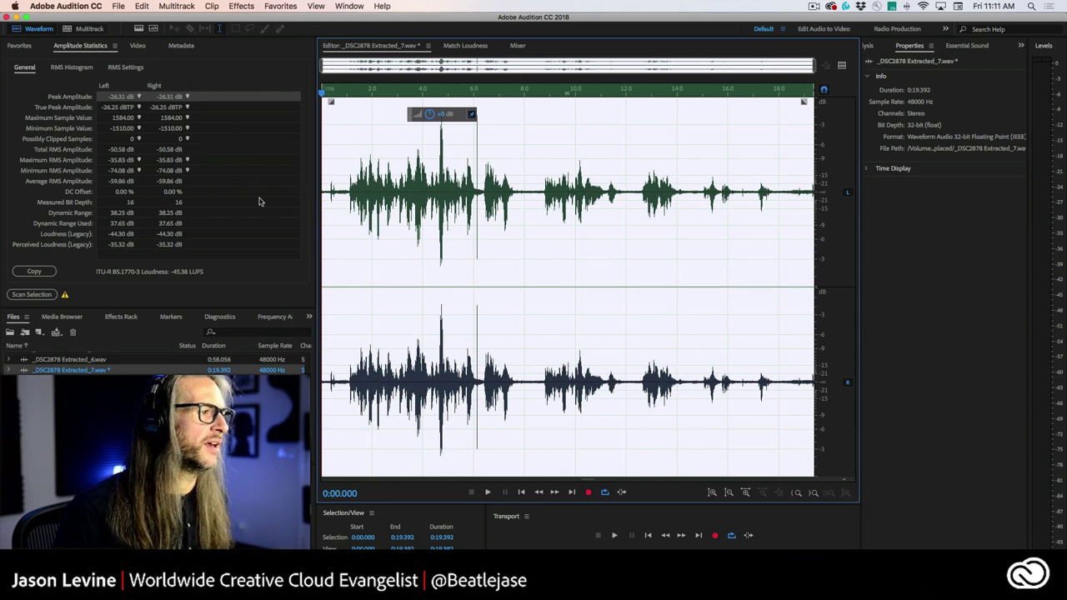
Rescan the amplified camera audio's amplitude statistics and play the section around the 6-second mark
{"action": "left_click", "coordinate": [338, 174]}
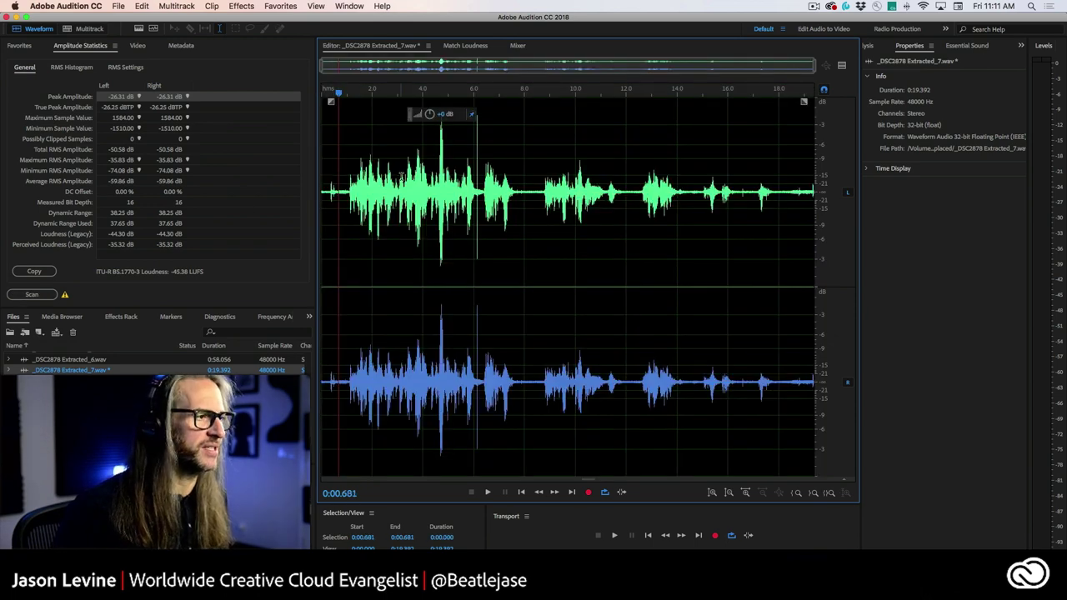
{"action": "left_click", "coordinate": [15, 295]}
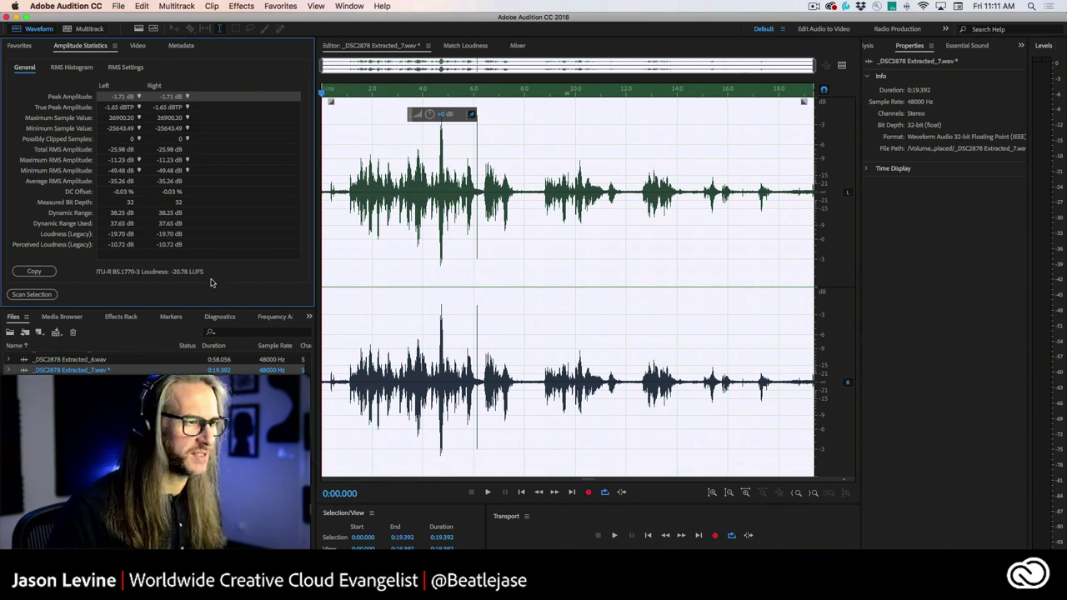
{"action": "left_click", "coordinate": [472, 196]}
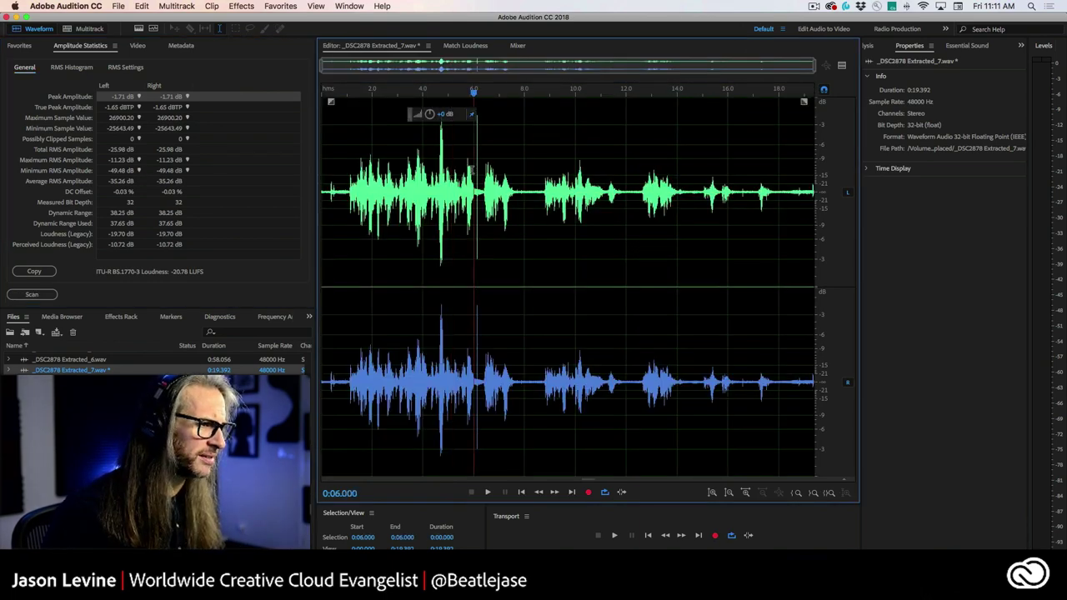
{"action": "key", "text": "space"}
{"action": "key", "text": "space"}
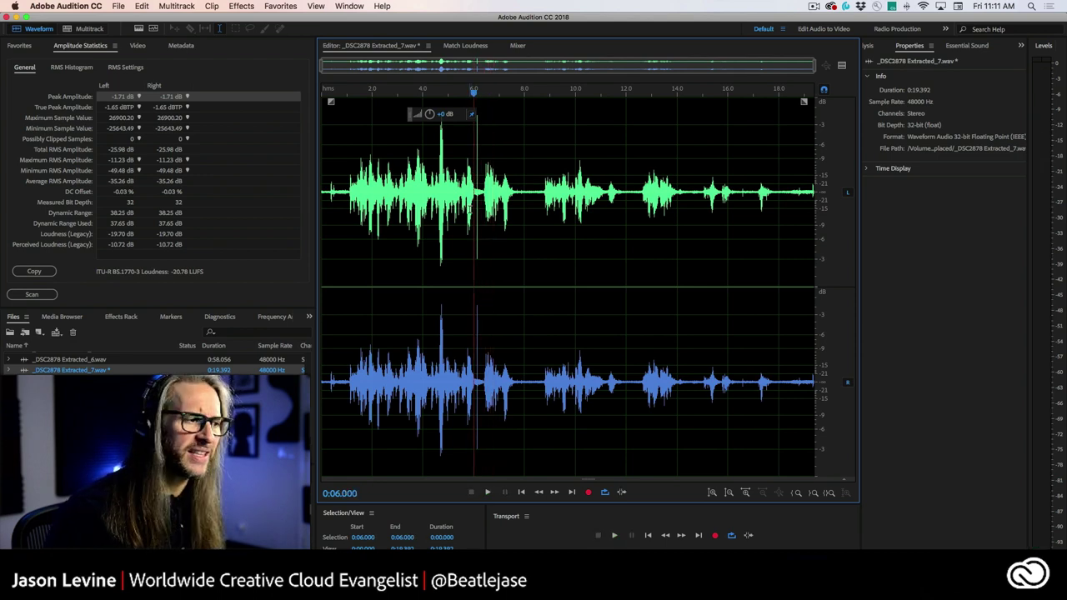
{"action": "key", "text": "space"}
{"action": "left_click", "coordinate": [465, 190]}
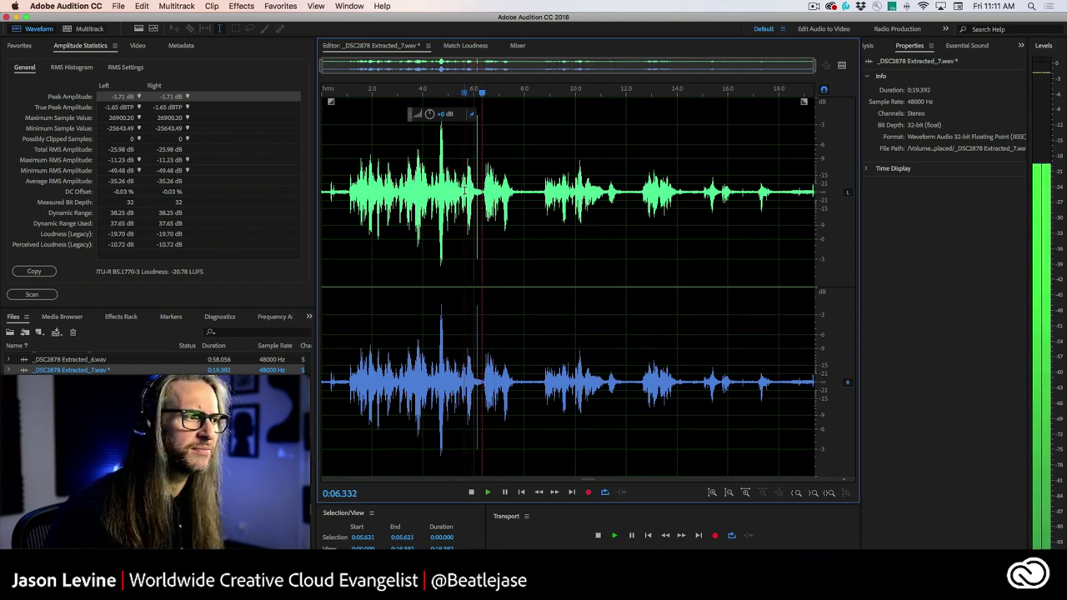
{"action": "left_click", "coordinate": [460, 183]}
{"action": "key", "text": "space"}
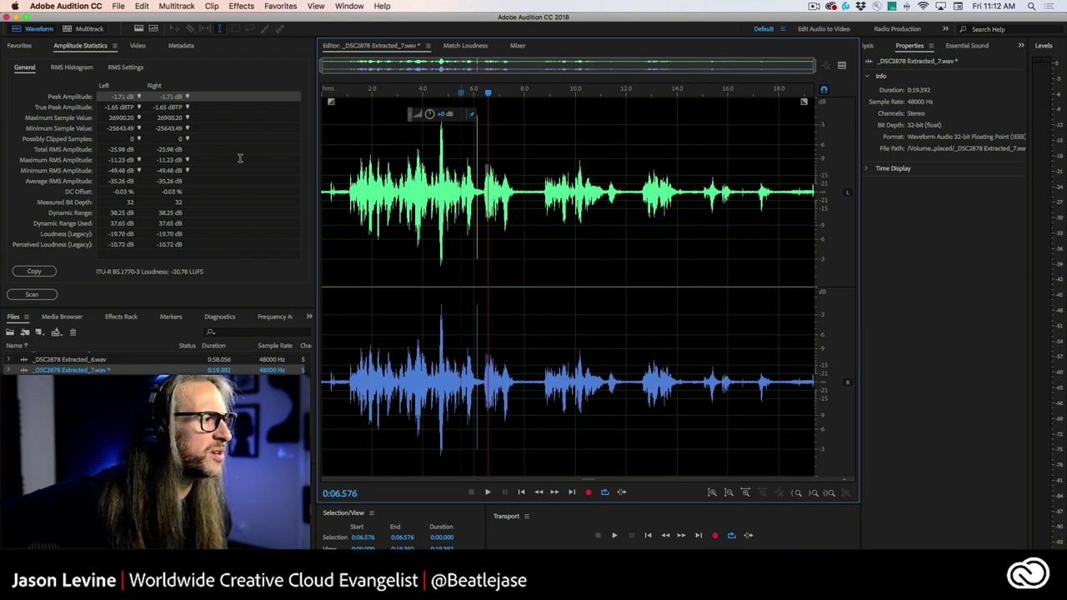
Locate the peak amplitude in the waveform and move the floating gain control away from it
{"action": "left_click", "coordinate": [139, 97]}
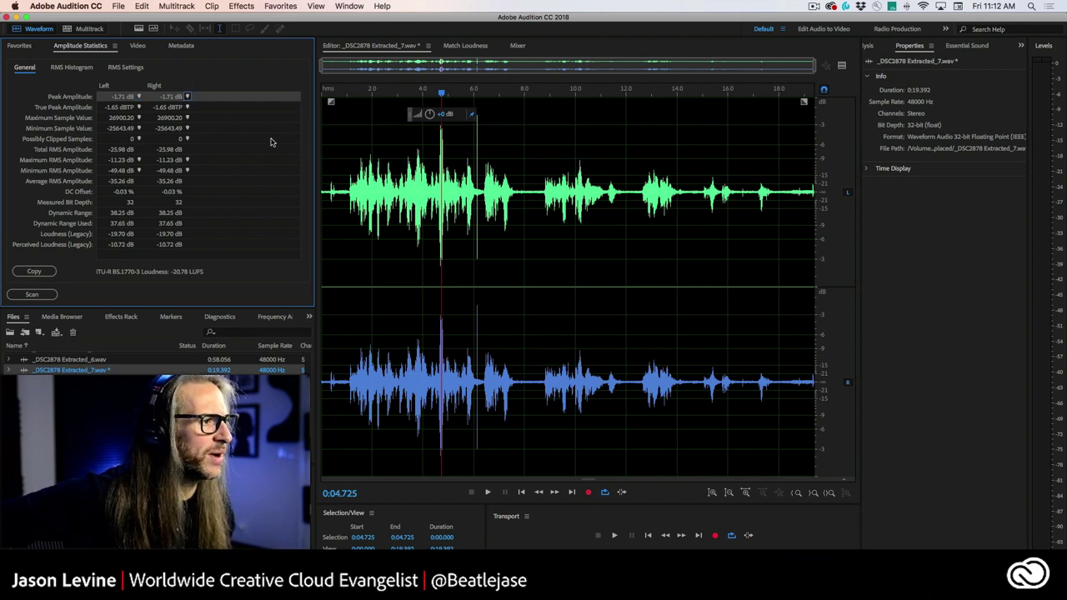
{"action": "left_click_drag", "start_coordinate": [458, 119], "coordinate": [575, 94]}
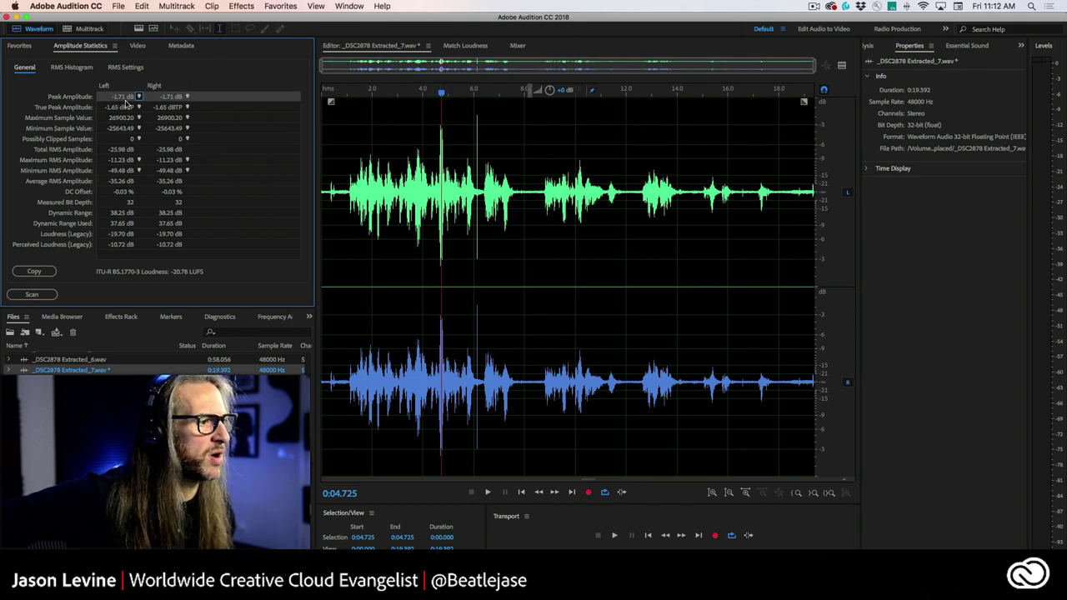
{"action": "left_click", "coordinate": [511, 400]}
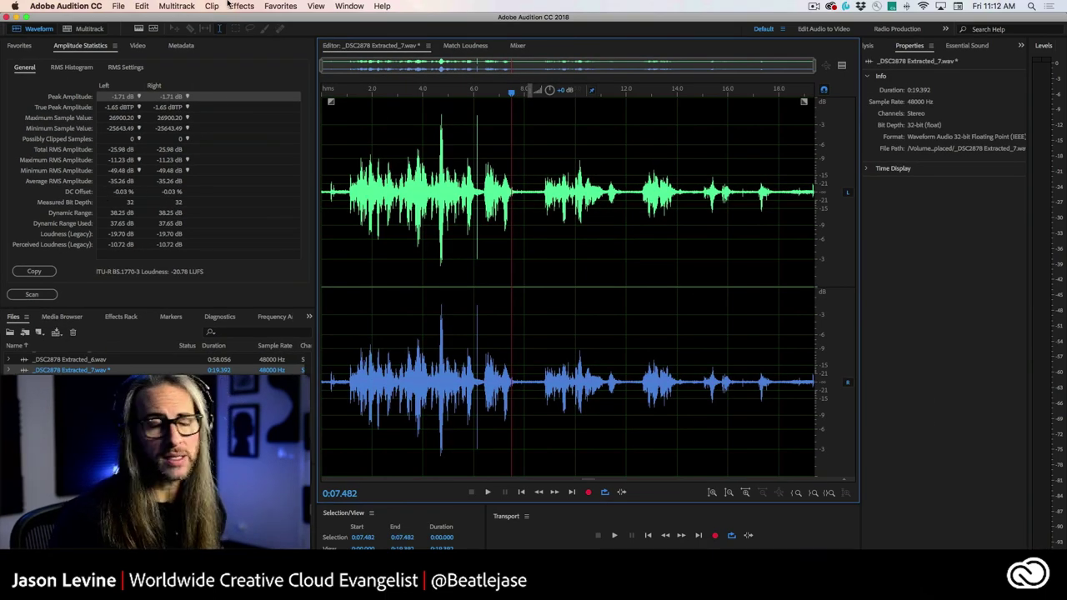
Open the Normalize effect for the whole camera audio file and express its target level in dB
{"action": "left_click", "coordinate": [237, 6]}
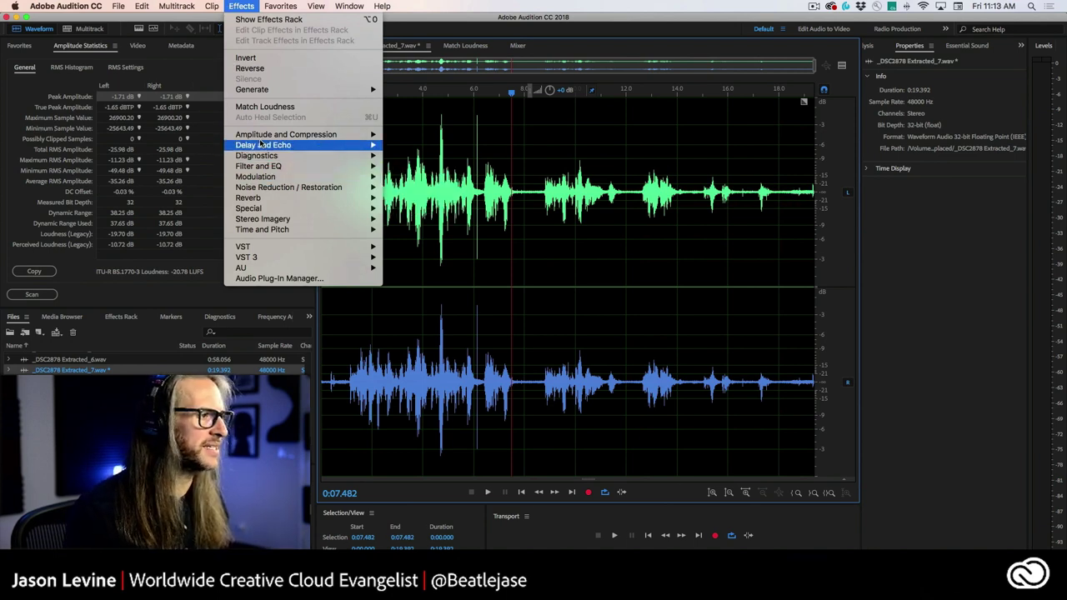
{"action": "mouse_move", "coordinate": [260, 138]}
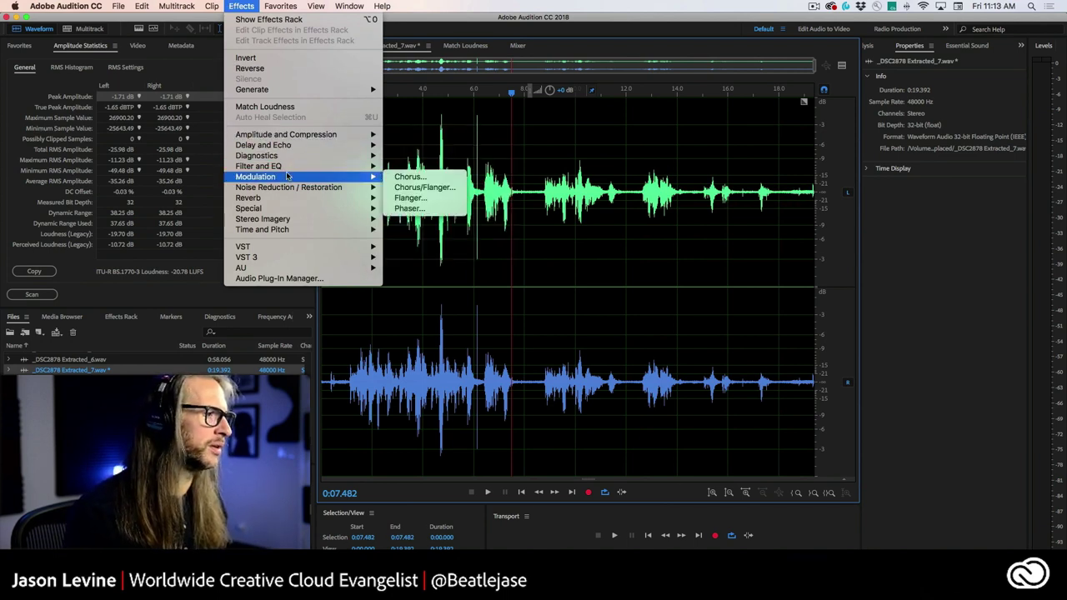
{"action": "mouse_move", "coordinate": [296, 136]}
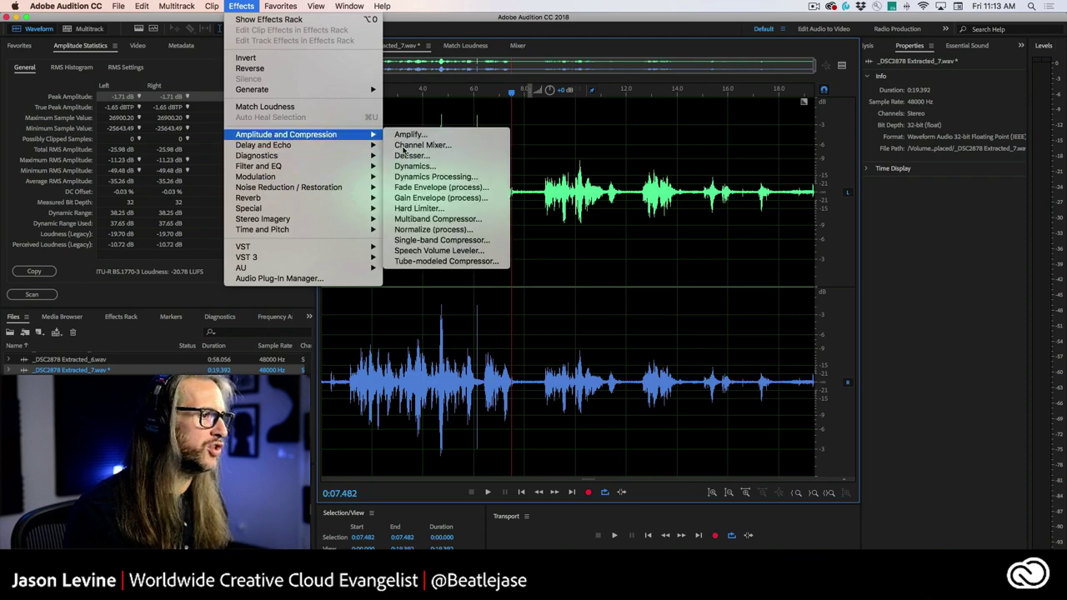
{"action": "left_click", "coordinate": [492, 232]}
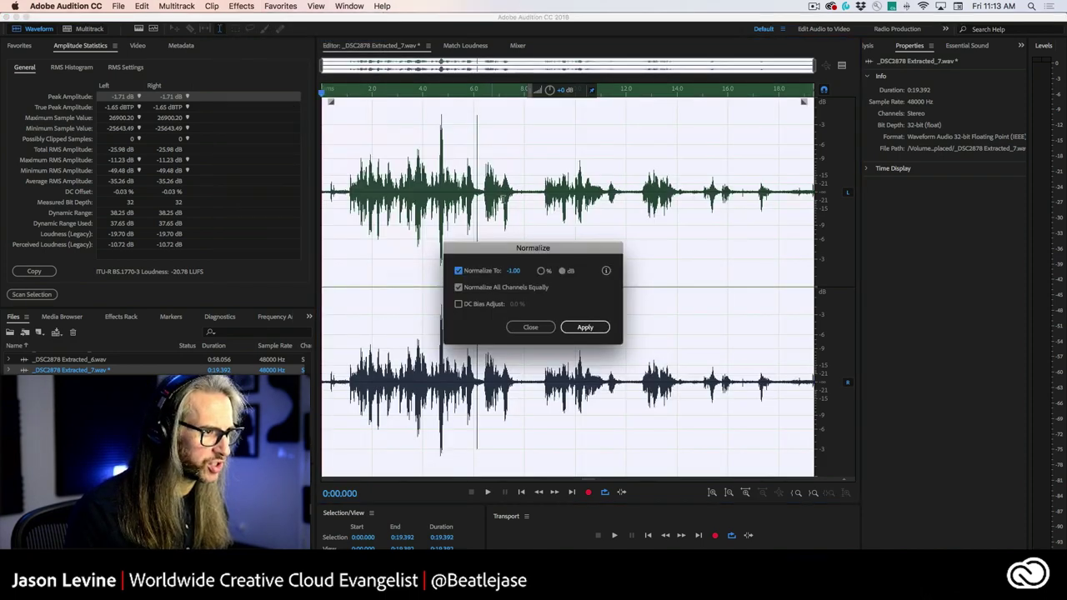
{"action": "left_click_drag", "start_coordinate": [526, 257], "coordinate": [542, 152]}
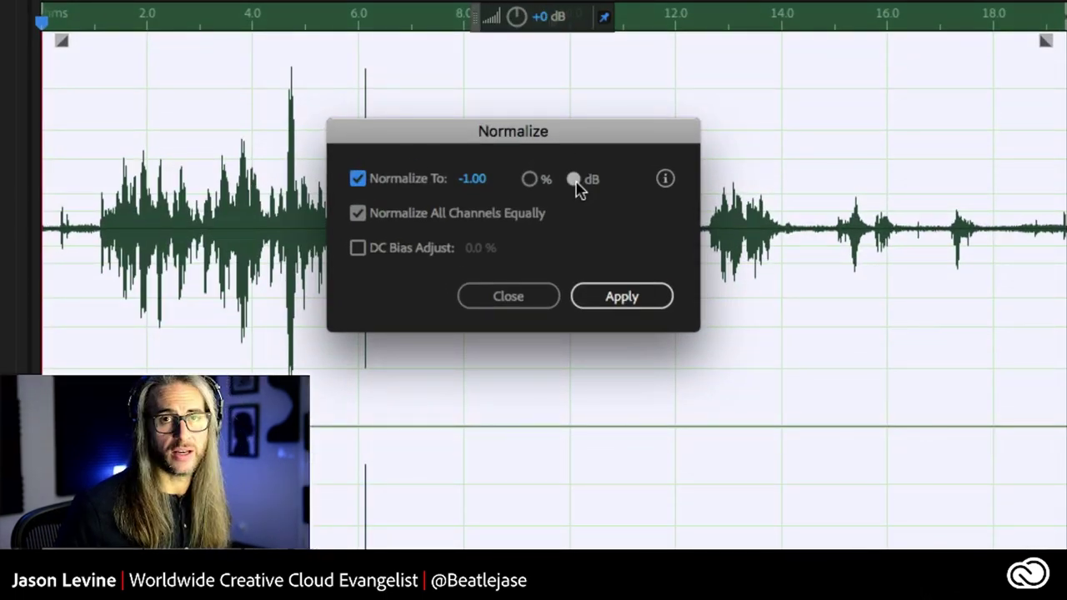
{"action": "left_click", "coordinate": [530, 180]}
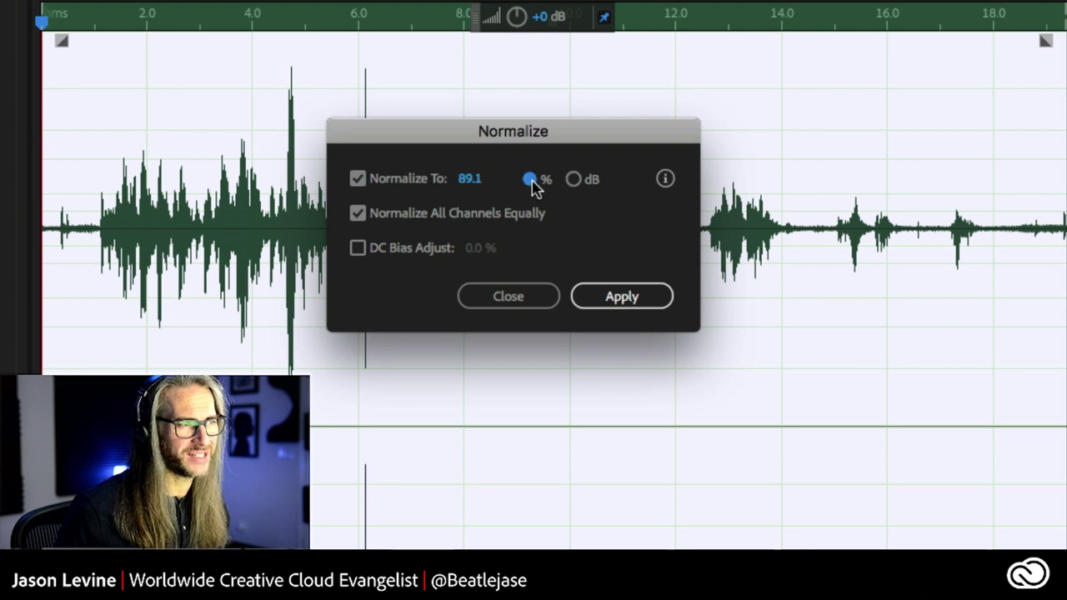
{"action": "left_click", "coordinate": [573, 182]}
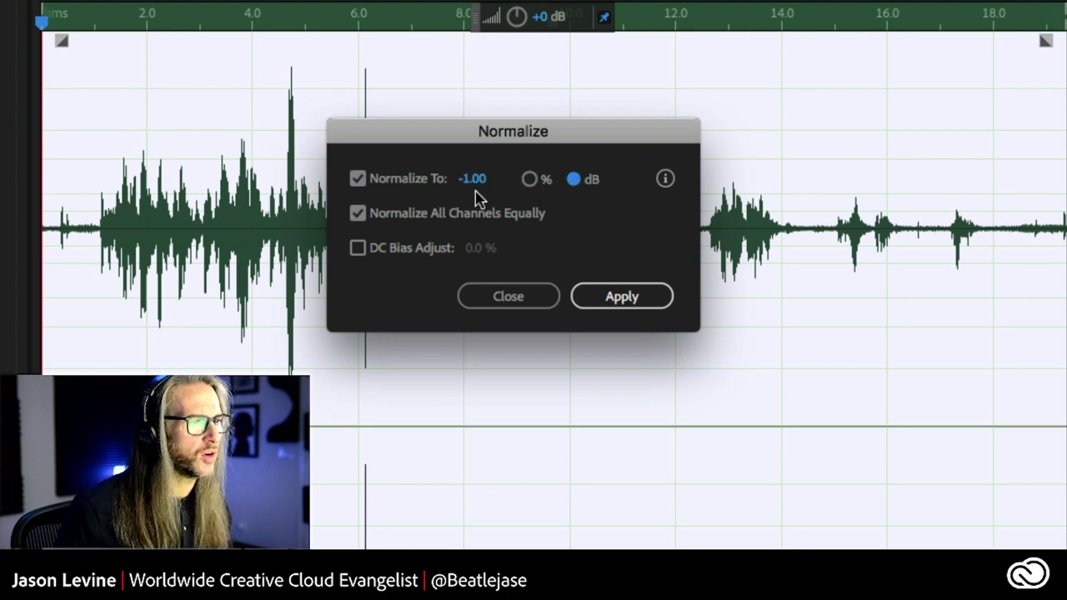
Normalize the whole file to -6 dB with DC bias adjustment enabled at 0.0%, then clear the selection
{"action": "left_click_drag", "start_coordinate": [472, 182], "coordinate": [385, 197]}
{"action": "left_click", "coordinate": [497, 178]}
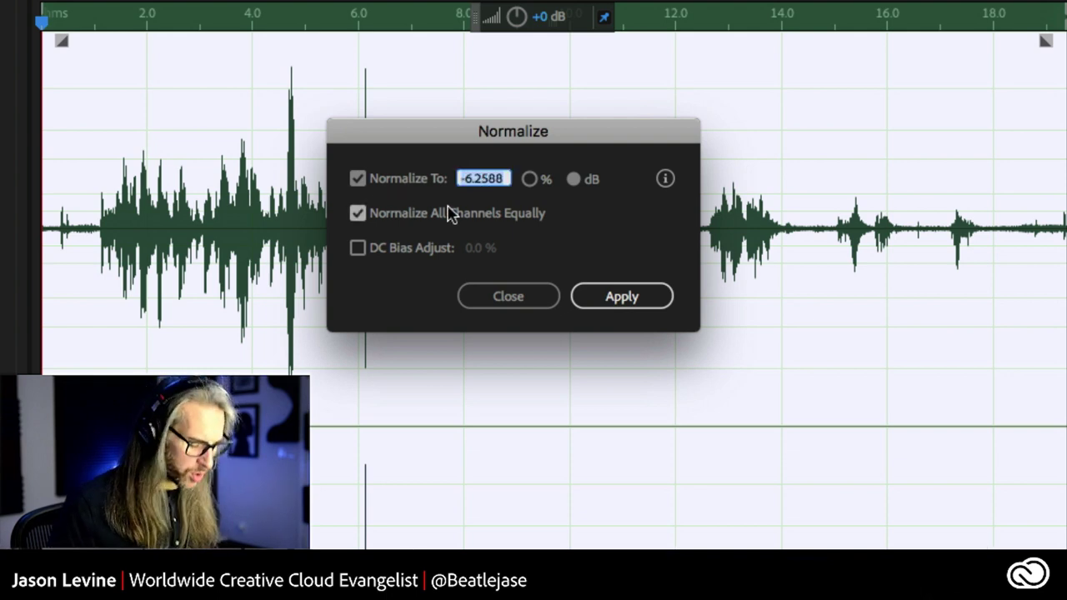
{"action": "type", "text": "-6"}
{"action": "key", "text": "Return"}
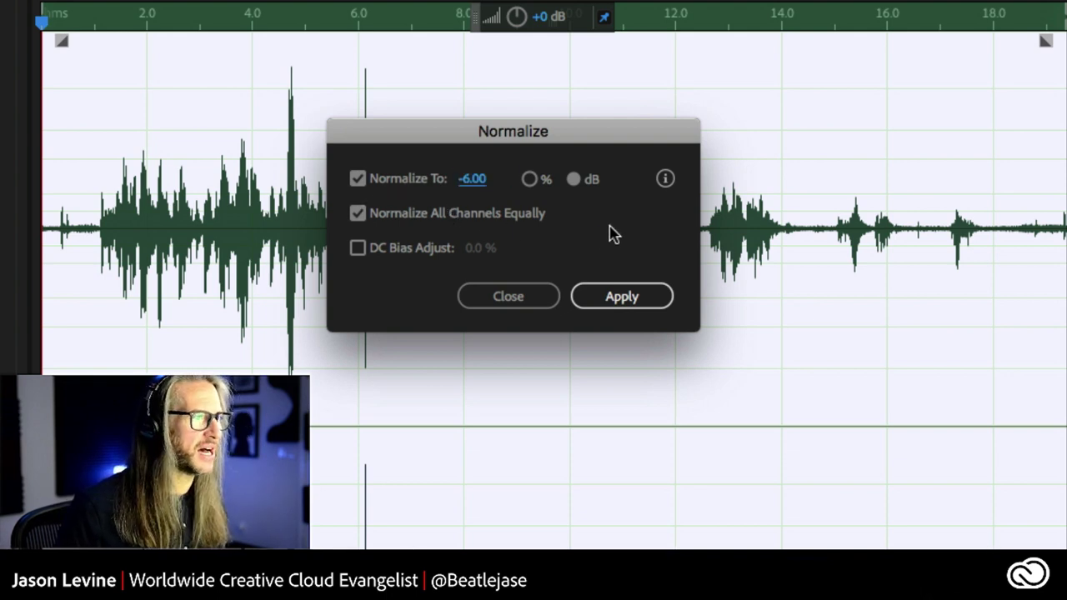
{"action": "left_click", "coordinate": [357, 248]}
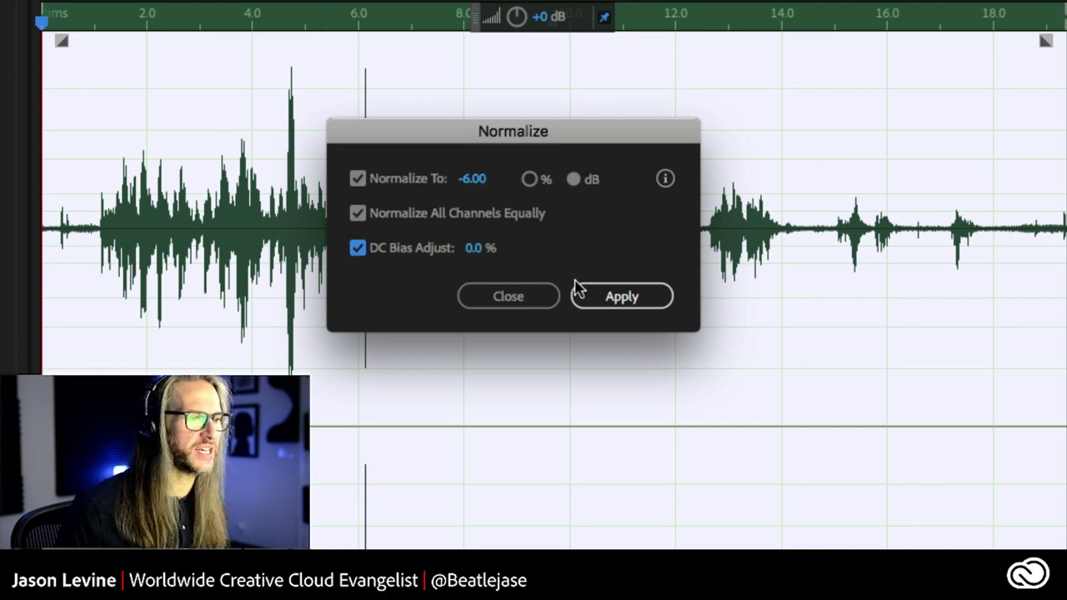
{"action": "left_click", "coordinate": [617, 297]}
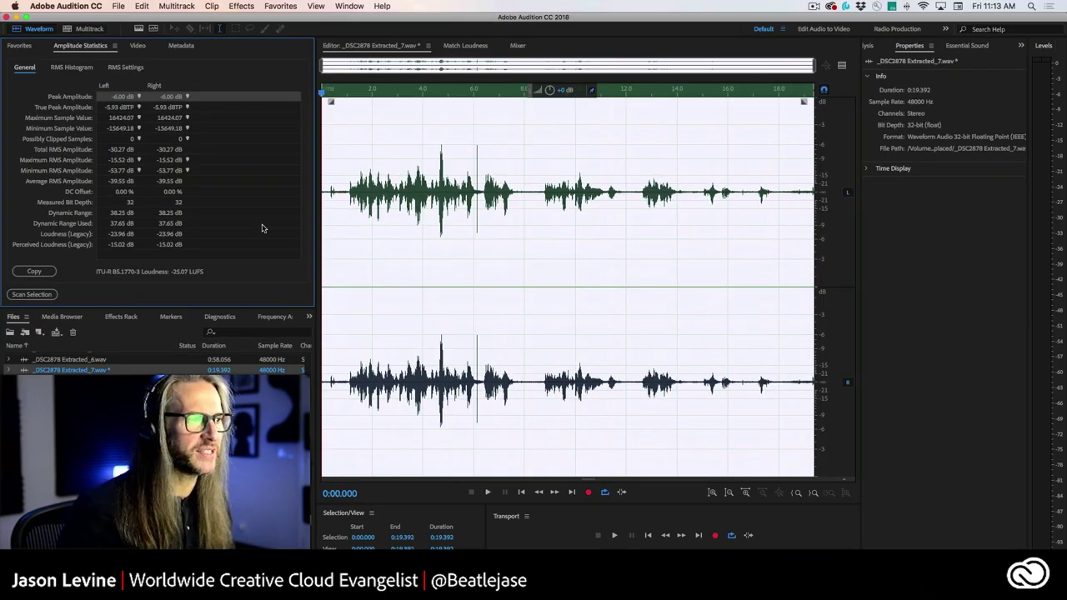
{"action": "left_click", "coordinate": [854, 322]}
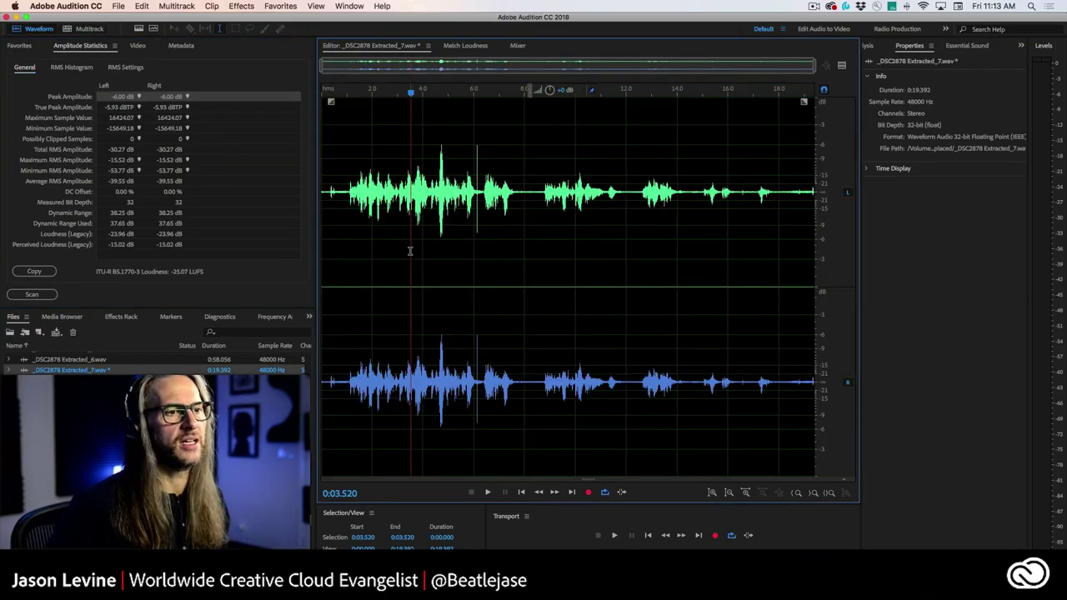
Dock Diagnostics in the same group as Amplitude Statistics and set its effect to DeClipper
{"action": "left_click", "coordinate": [210, 318]}
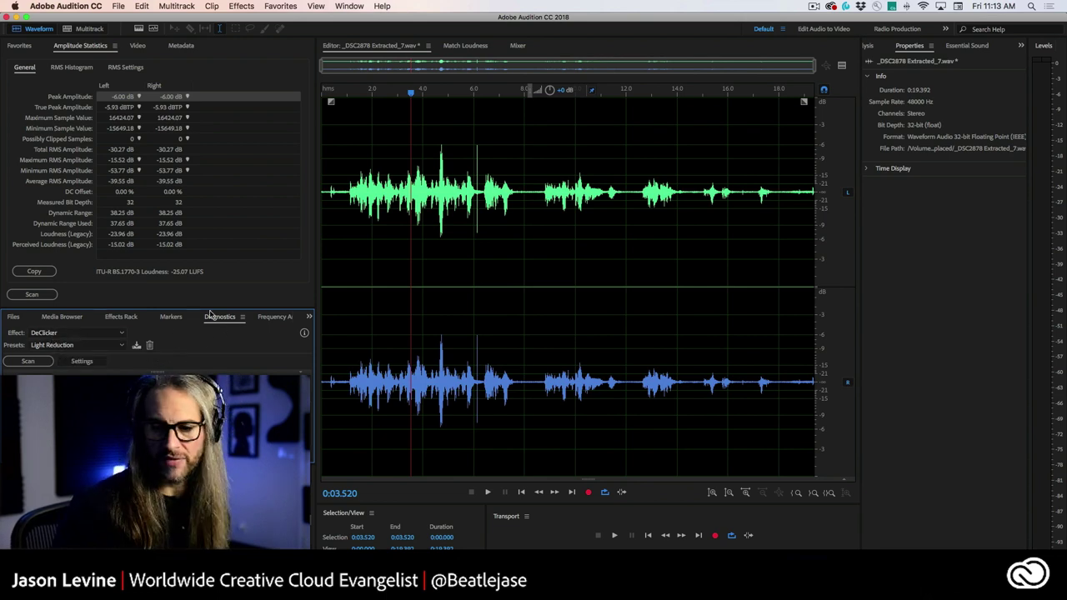
{"action": "left_click_drag", "start_coordinate": [221, 319], "coordinate": [210, 151]}
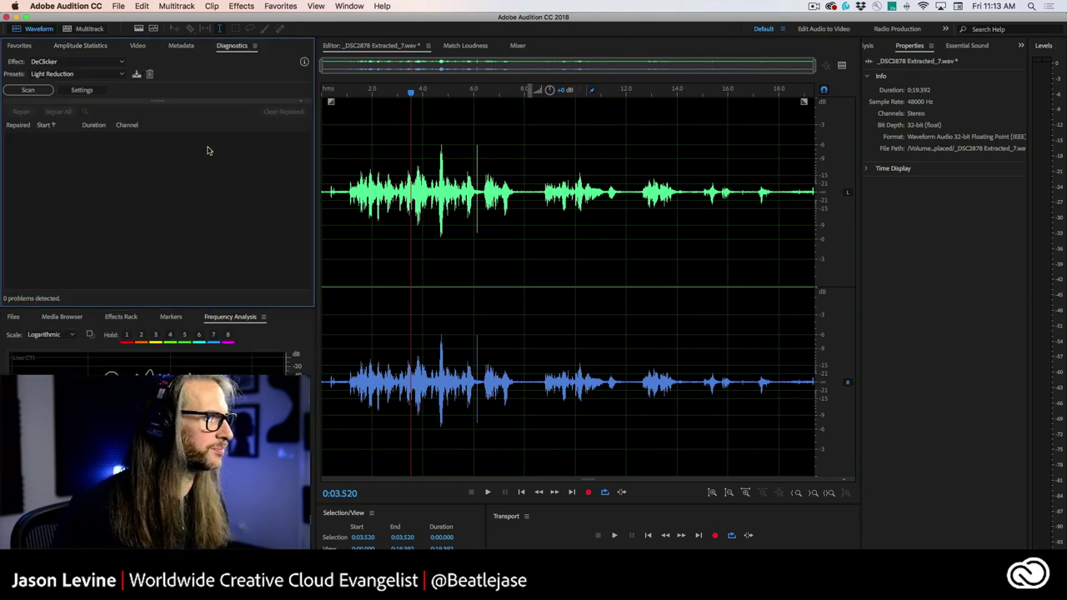
{"action": "left_click", "coordinate": [77, 62]}
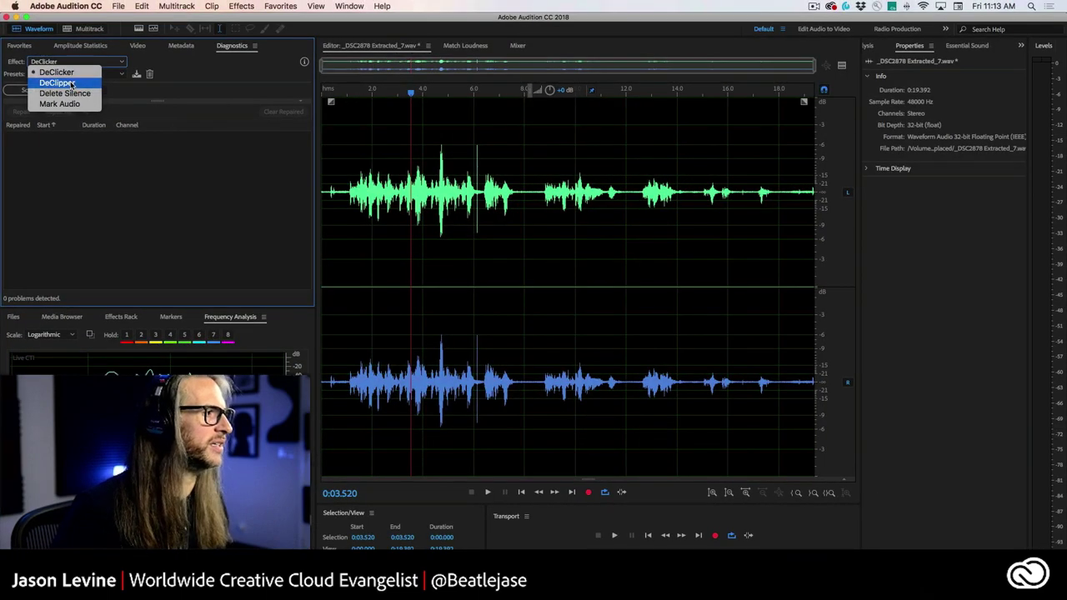
{"action": "left_click", "coordinate": [125, 83]}
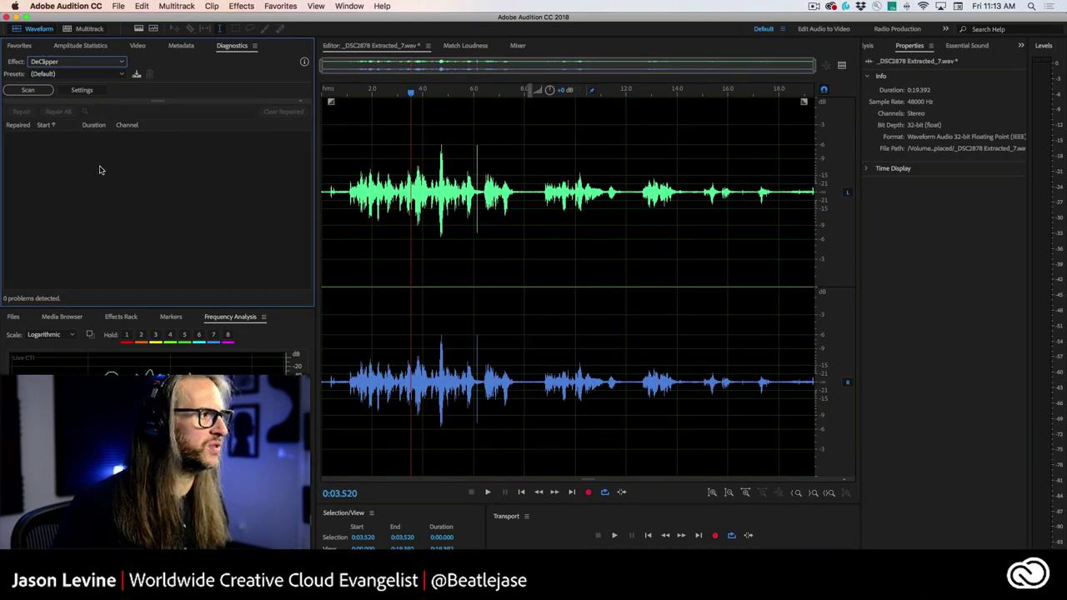
Open the recording DHall1_002.wav from the MAX 2014 DEMOS folder
{"action": "left_click", "coordinate": [12, 317]}
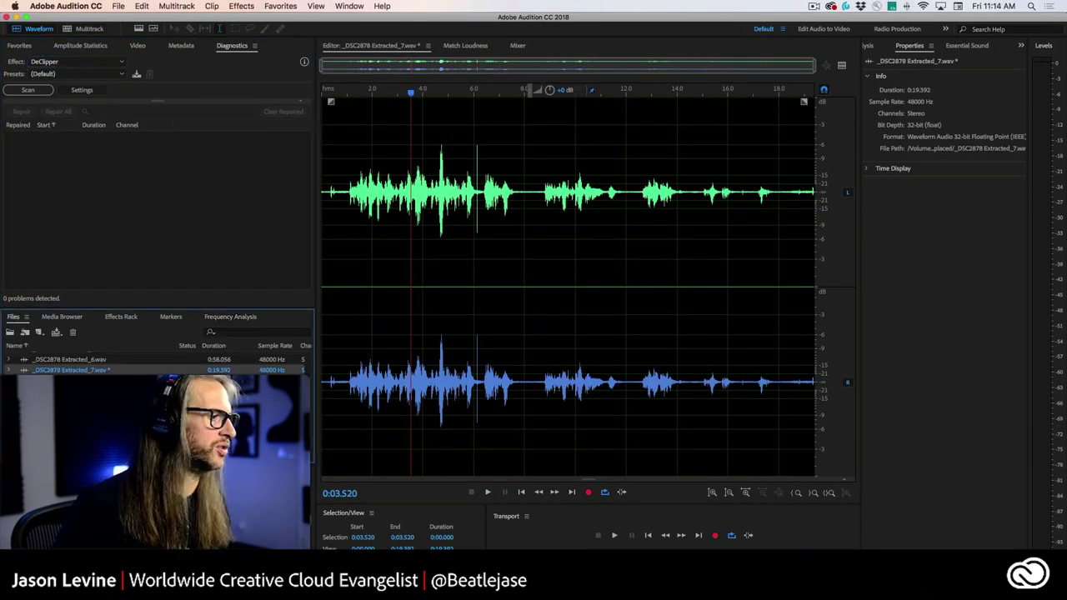
{"action": "left_click", "coordinate": [118, 6]}
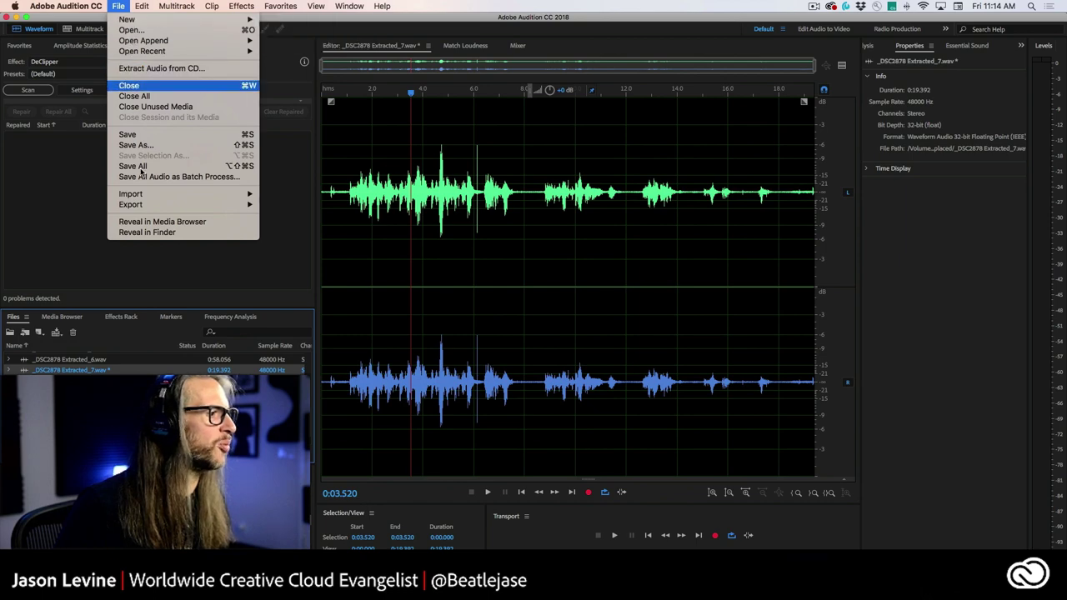
{"action": "left_click", "coordinate": [131, 29]}
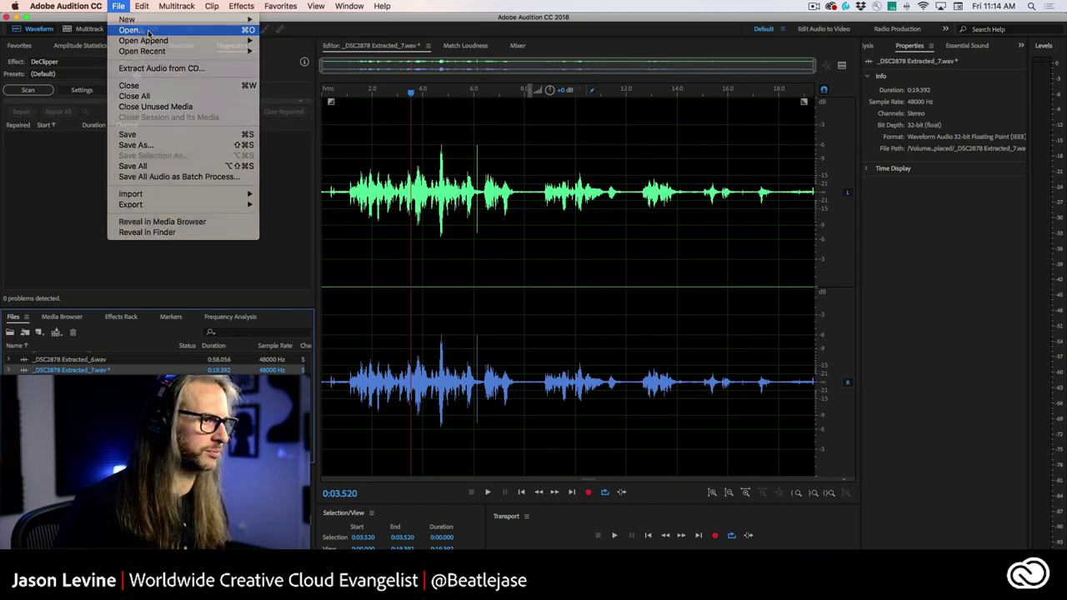
{"action": "left_click", "coordinate": [525, 130]}
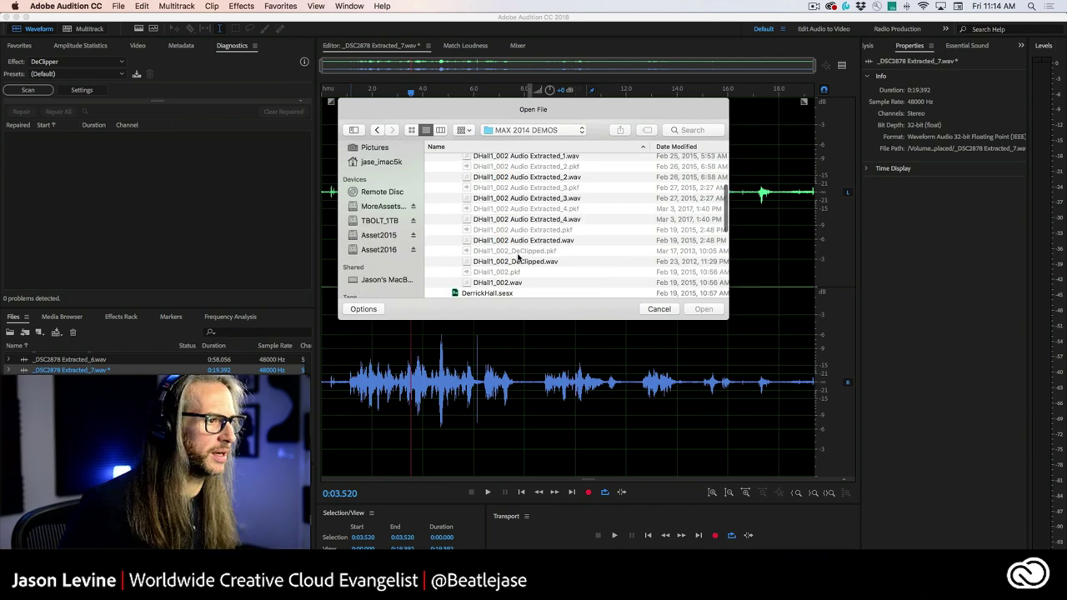
{"action": "scroll", "coordinate": [455, 256], "scroll_direction": "down", "scroll_amount": 3}
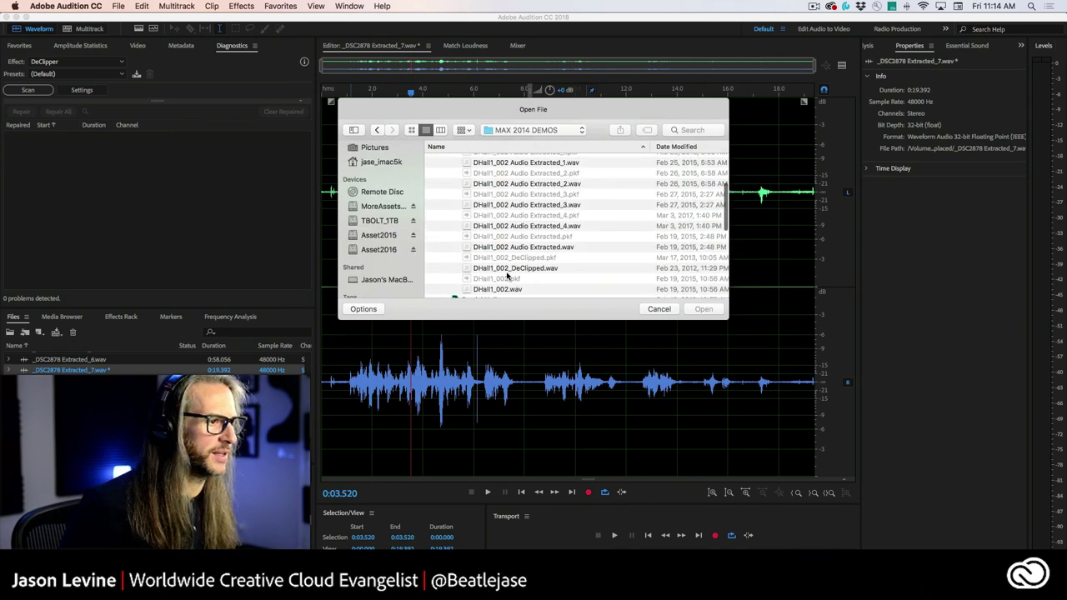
{"action": "left_click", "coordinate": [507, 288]}
{"action": "left_click", "coordinate": [707, 310]}
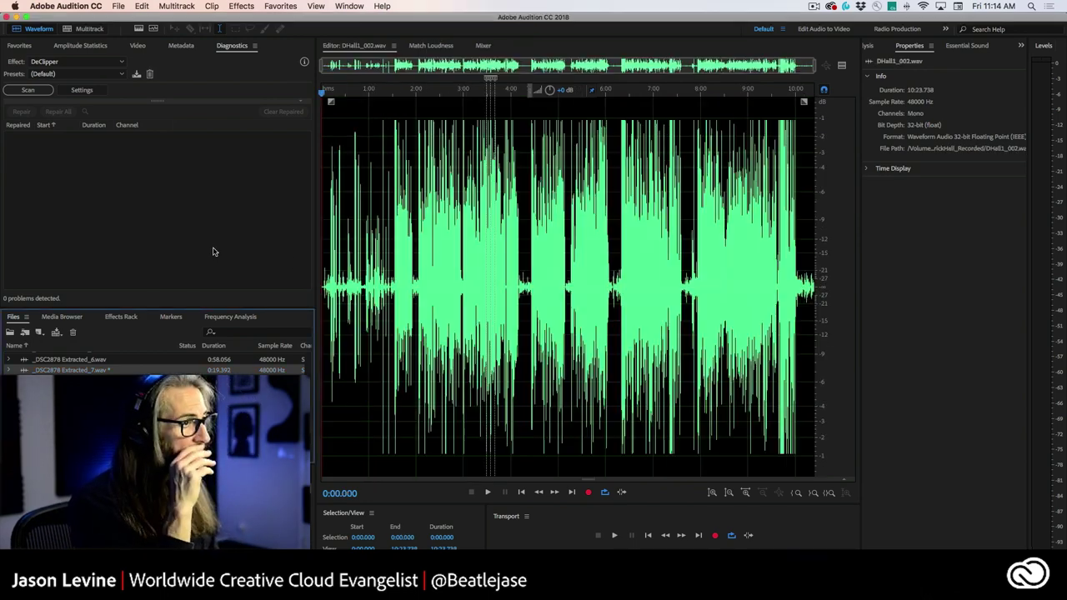
Zoom in on the clipped peaks near the "Actually" marker and place the playhead at 3:28.000
{"action": "scroll", "coordinate": [483, 98], "scroll_direction": "up", "scroll_amount": 5}
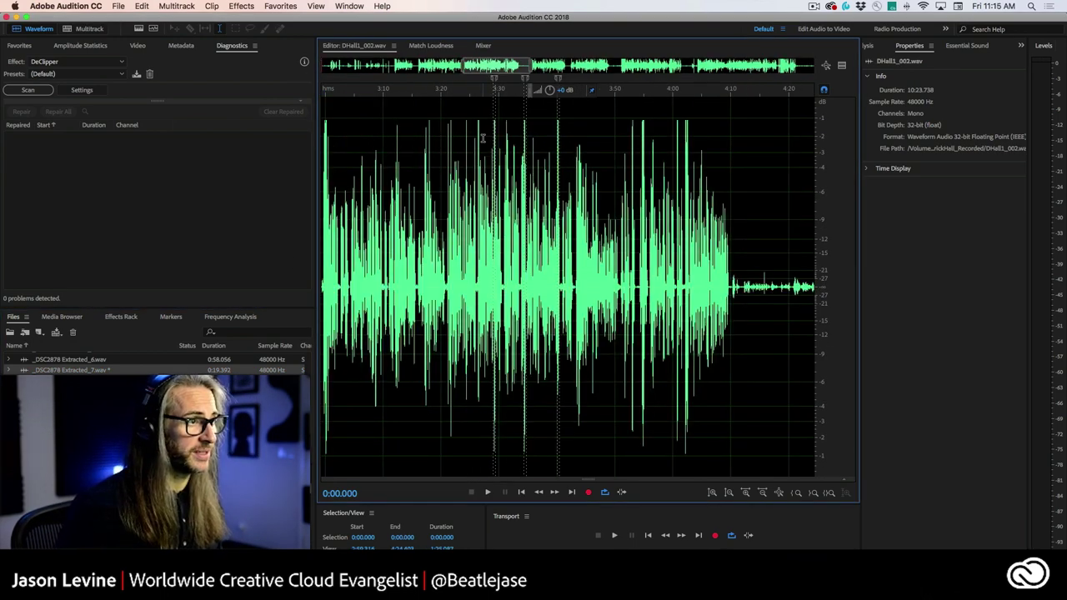
{"action": "scroll", "coordinate": [494, 97], "scroll_direction": "up", "scroll_amount": 4}
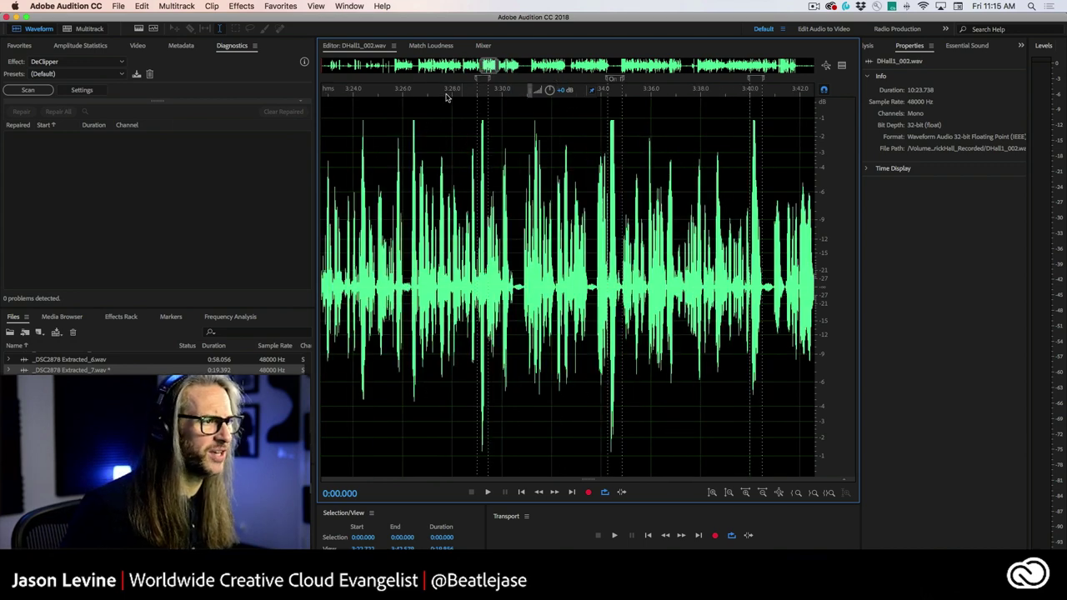
{"action": "scroll", "coordinate": [628, 95], "scroll_direction": "up", "scroll_amount": 3}
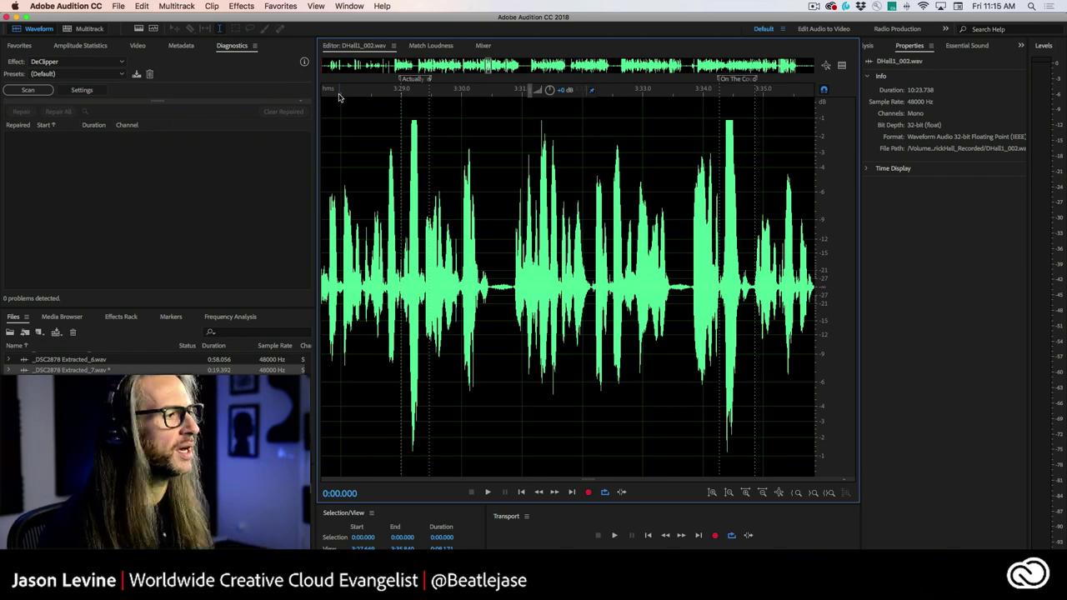
{"action": "scroll", "coordinate": [372, 166], "scroll_direction": "left", "scroll_amount": 4}
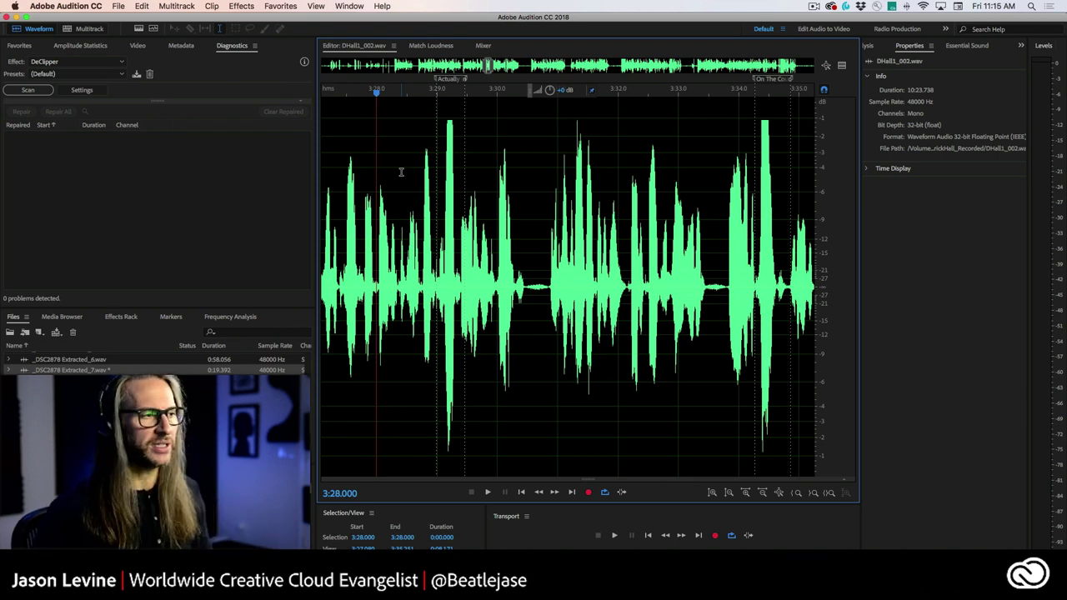
Play the clipped passage around the "Actually" marker several times, starting just before the peak
{"action": "key", "text": "space"}
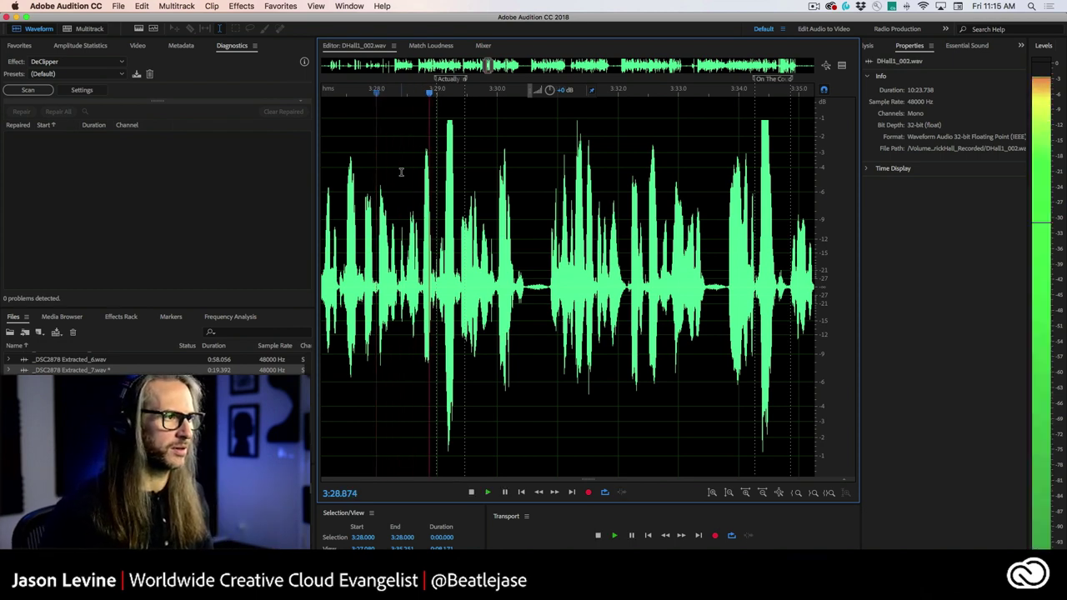
{"action": "left_click", "coordinate": [432, 165]}
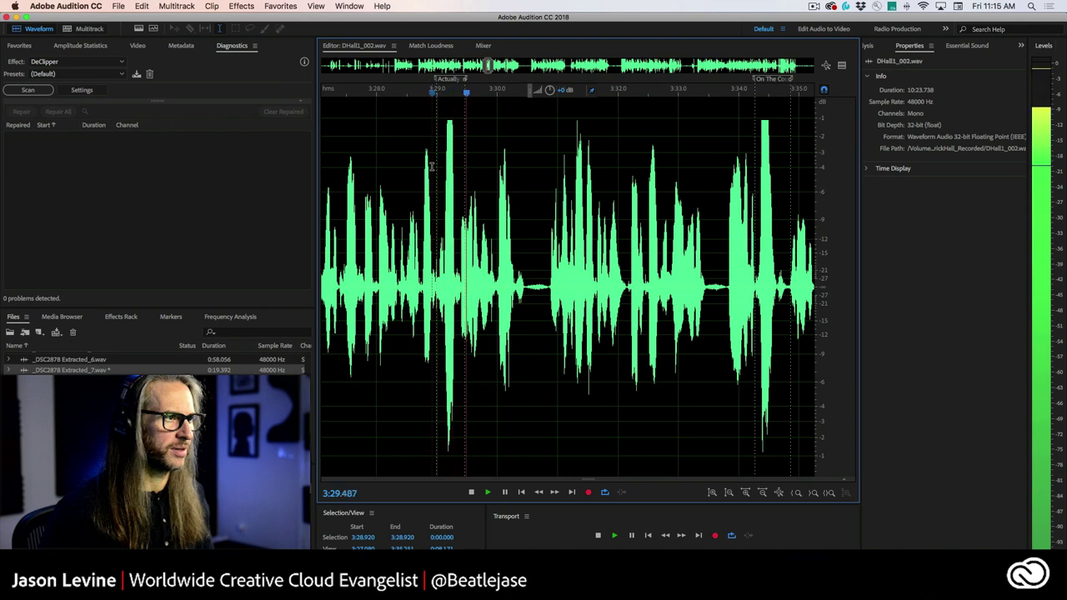
{"action": "left_click", "coordinate": [431, 165]}
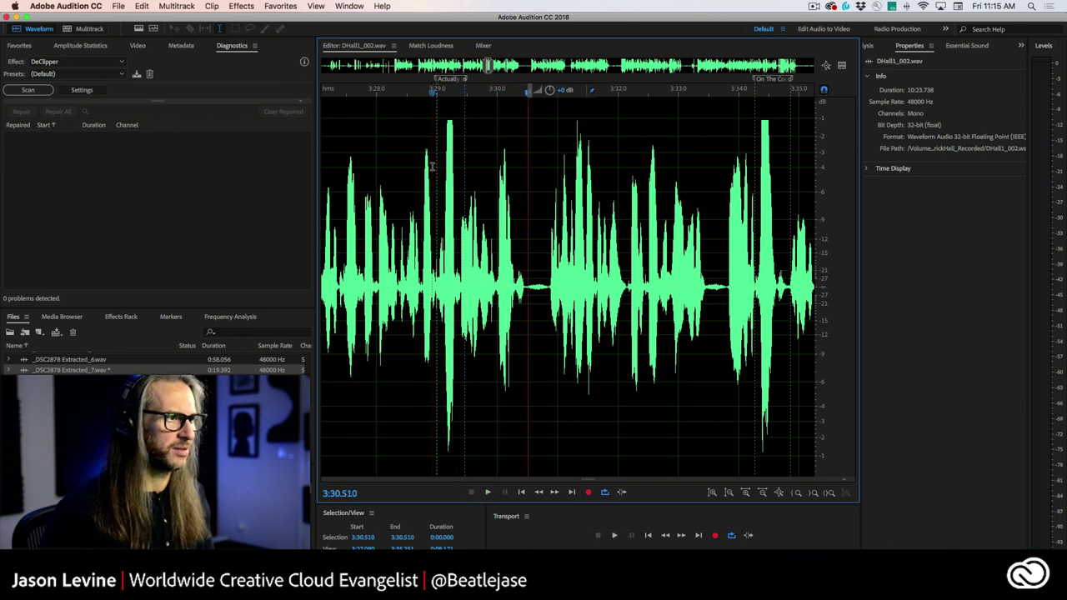
{"action": "left_click", "coordinate": [432, 165]}
{"action": "key", "text": "space"}
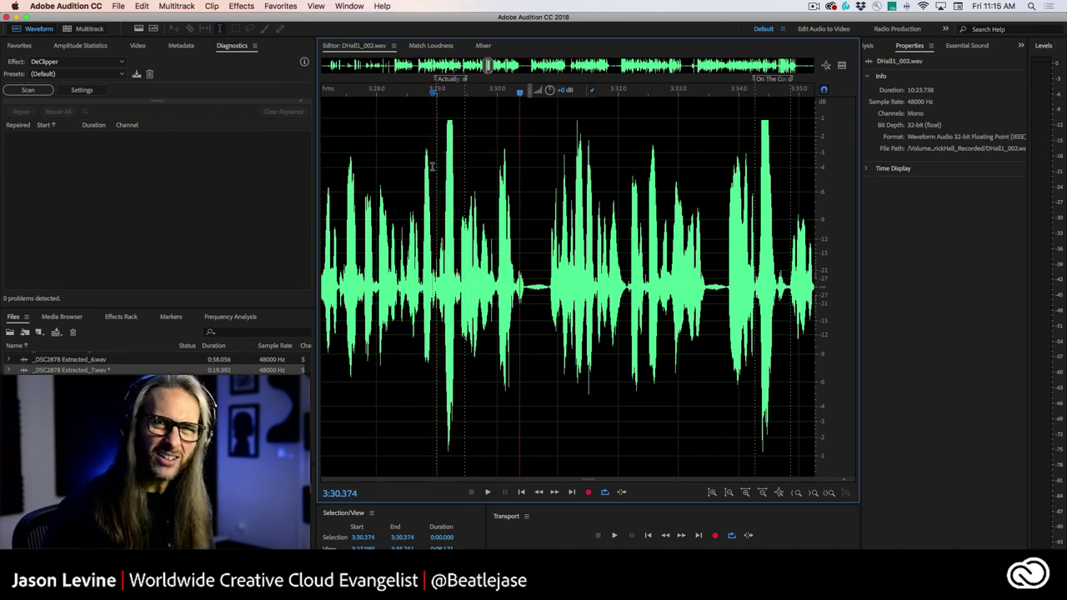
Play the clipped passage at the second marker twice, starting from about 3:33.76
{"action": "left_click", "coordinate": [754, 119]}
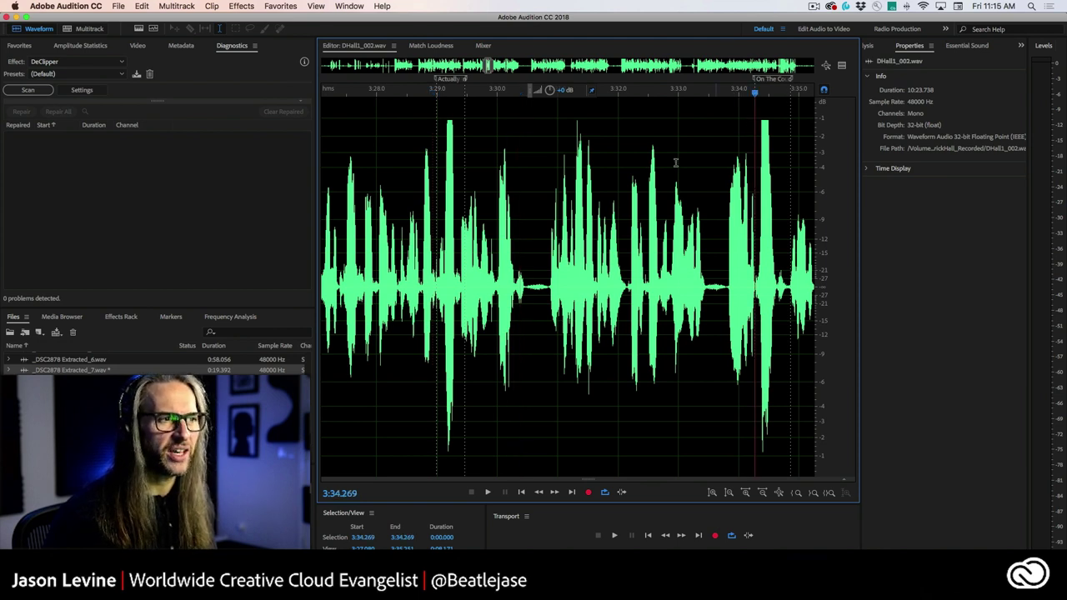
{"action": "left_click", "coordinate": [723, 169]}
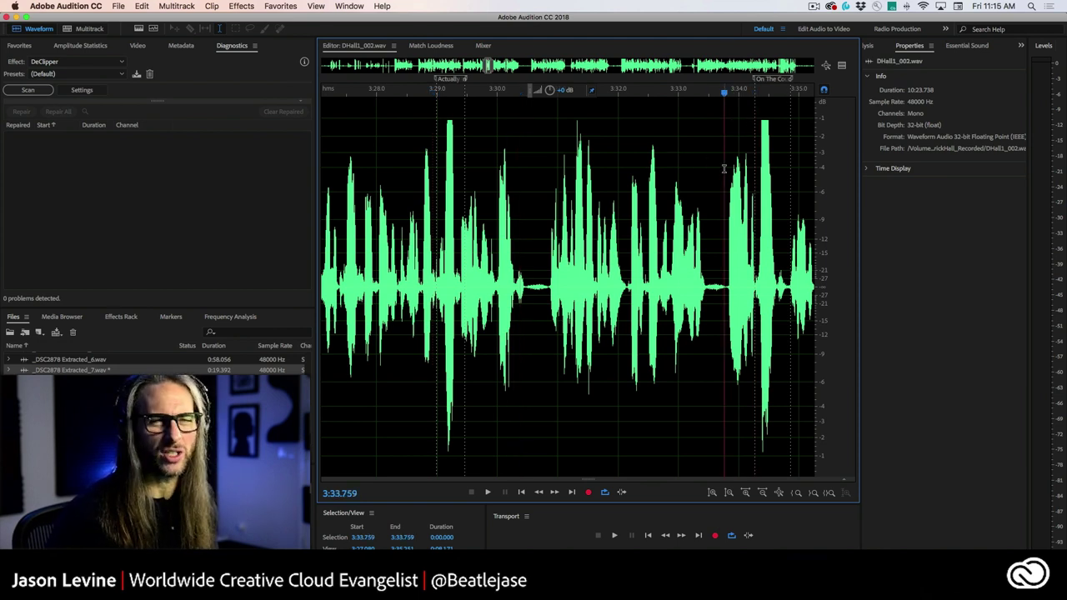
{"action": "key", "text": "space"}
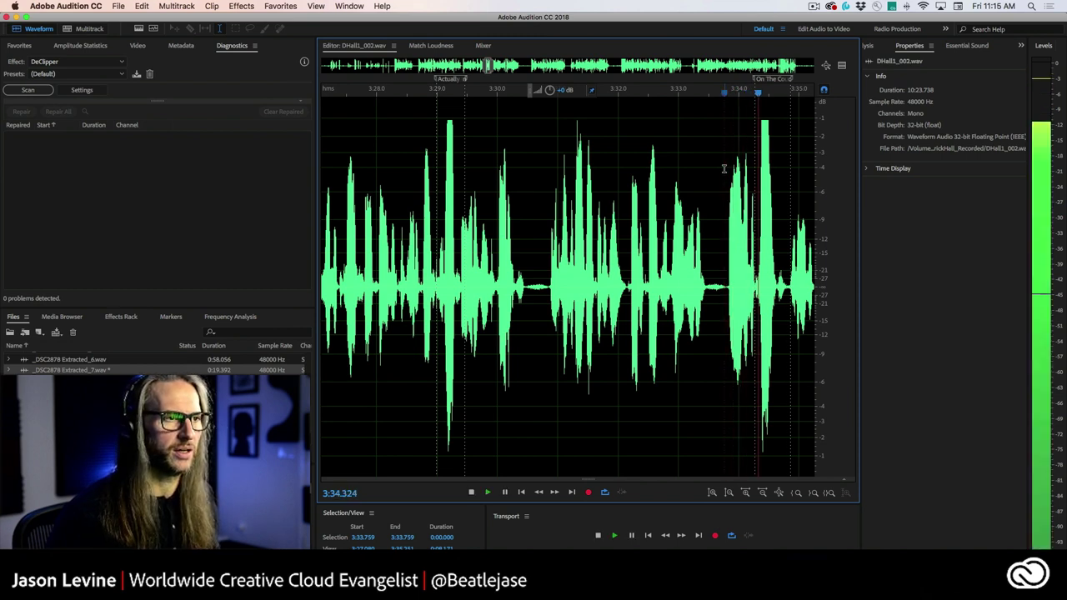
{"action": "left_click", "coordinate": [724, 169]}
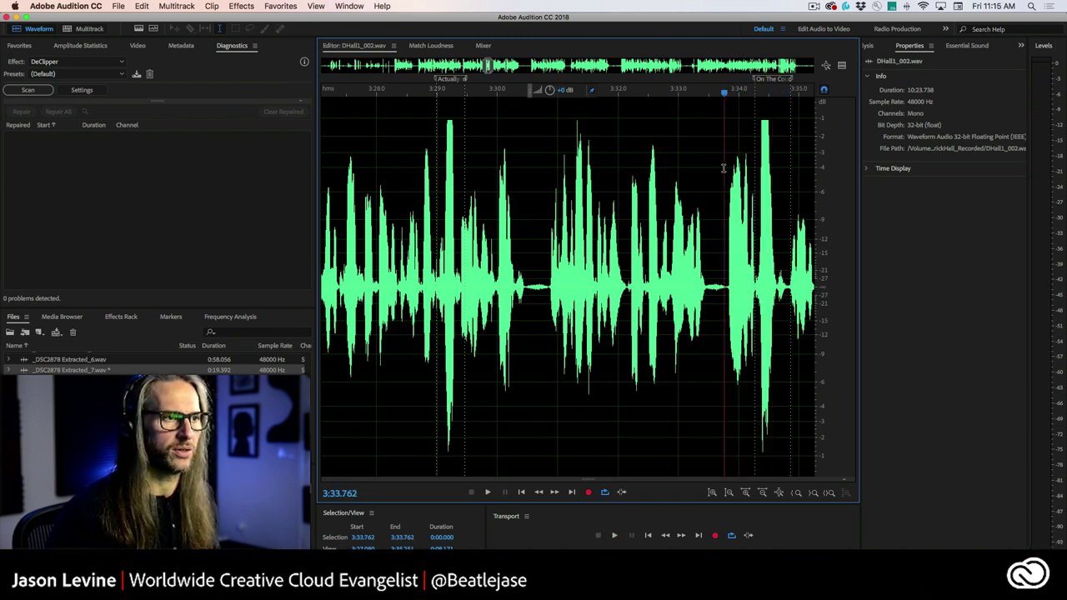
{"action": "left_click", "coordinate": [724, 169]}
{"action": "key", "text": "space"}
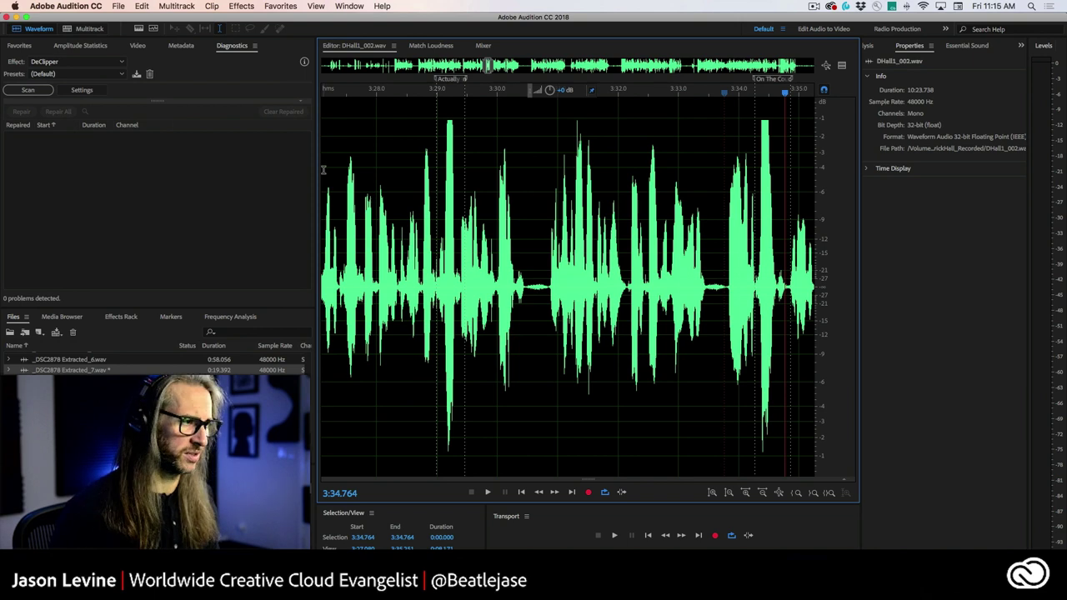
Select the passage from 3:27.393 to 3:35.000 and scan it with the DeClipper's (Default) preset
{"action": "left_click_drag", "start_coordinate": [341, 200], "coordinate": [800, 233]}
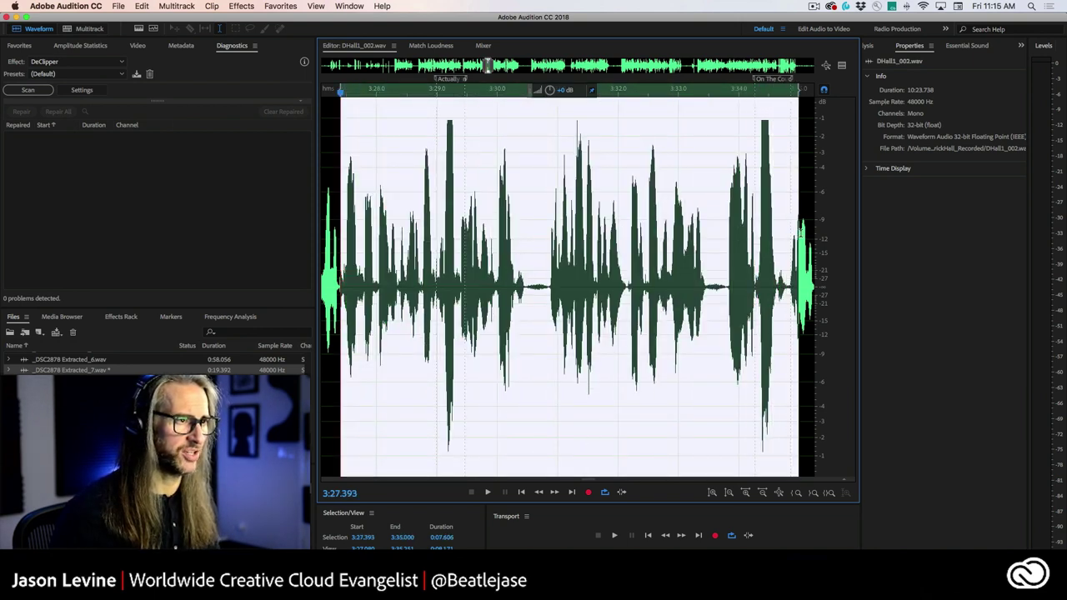
{"action": "left_click", "coordinate": [76, 62]}
{"action": "left_click", "coordinate": [76, 83]}
{"action": "left_click", "coordinate": [77, 75]}
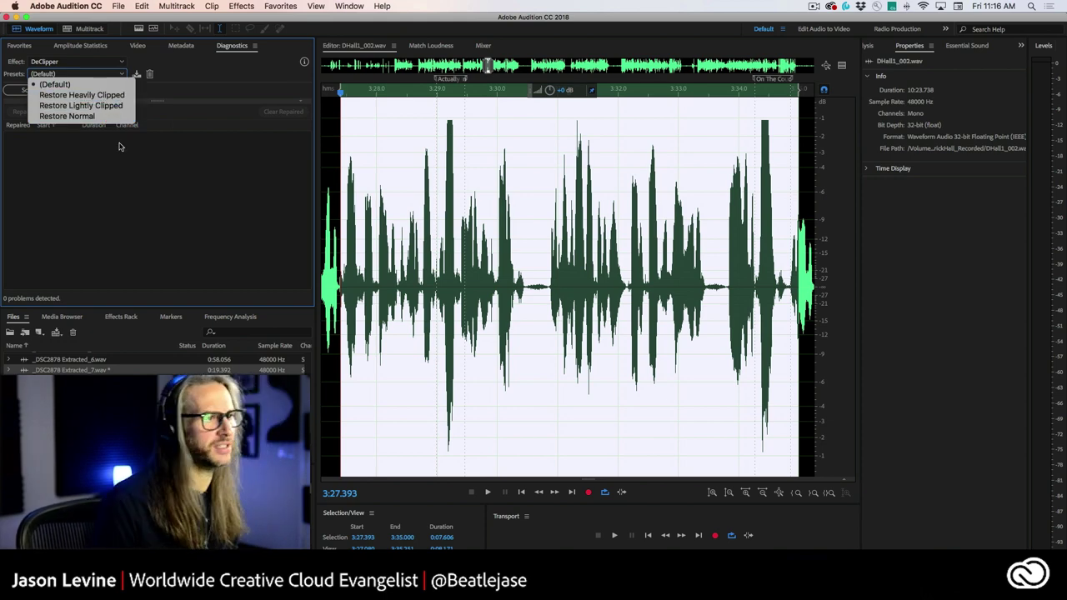
{"action": "left_click", "coordinate": [120, 181]}
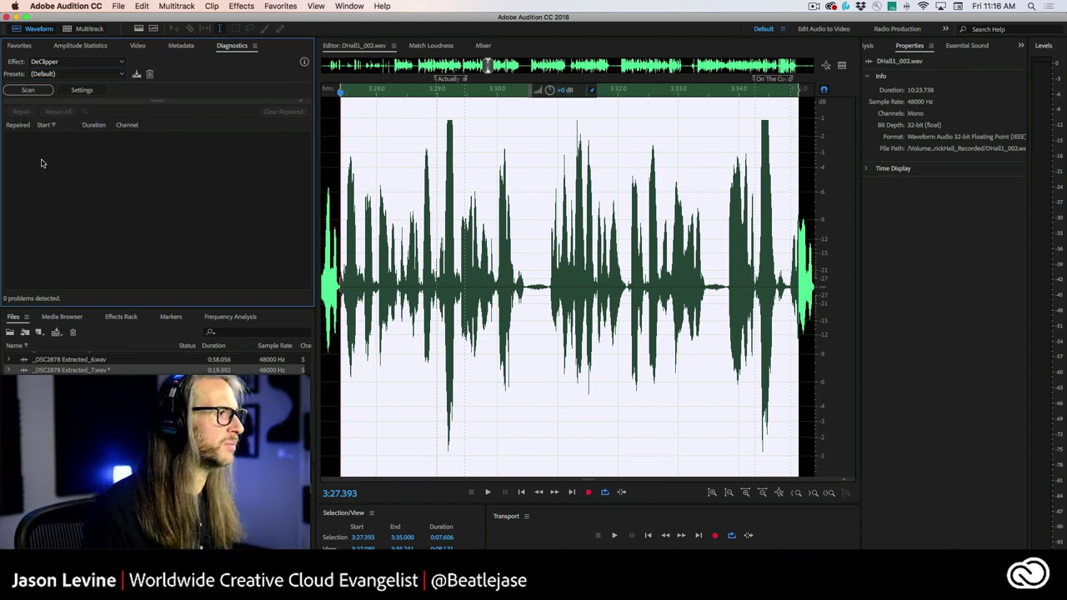
{"action": "left_click", "coordinate": [44, 91]}
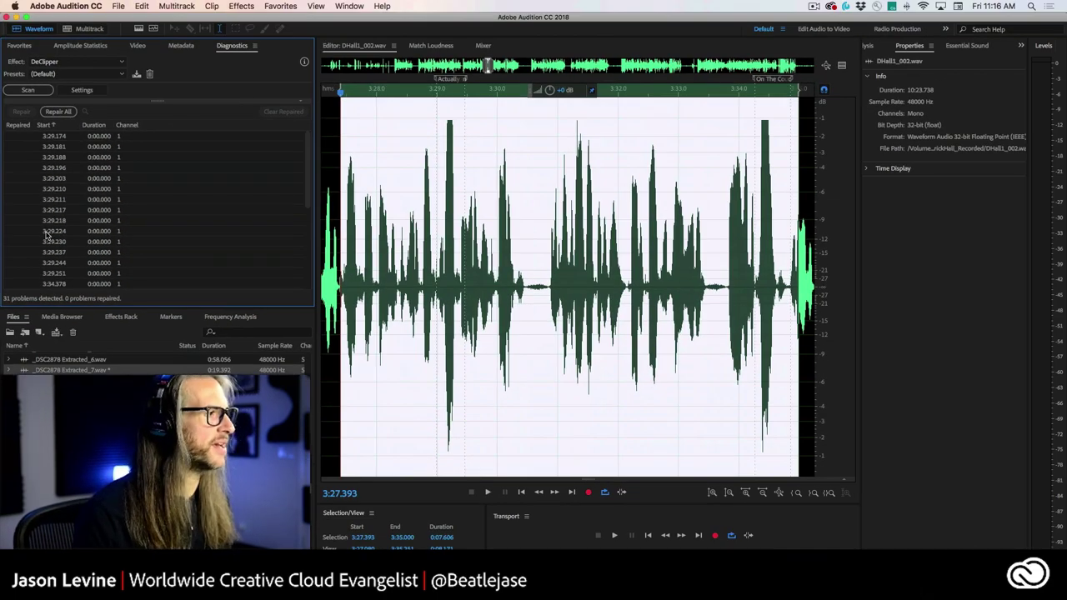
Set the DeClipper preset to Restore Lightly Clipped and repair all detected problems
{"action": "left_click", "coordinate": [79, 73]}
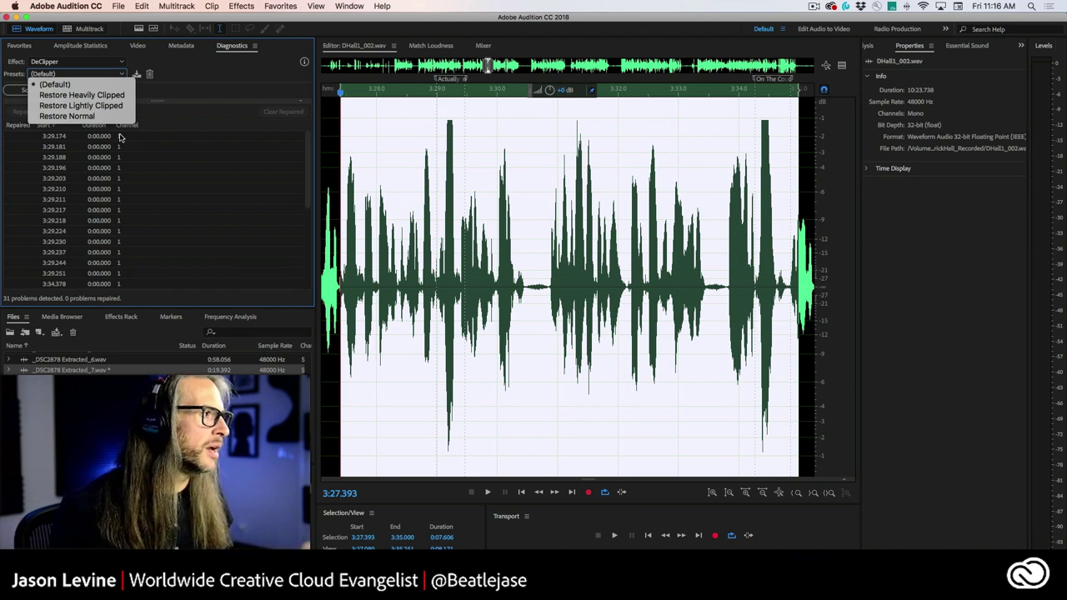
{"action": "left_click", "coordinate": [107, 106]}
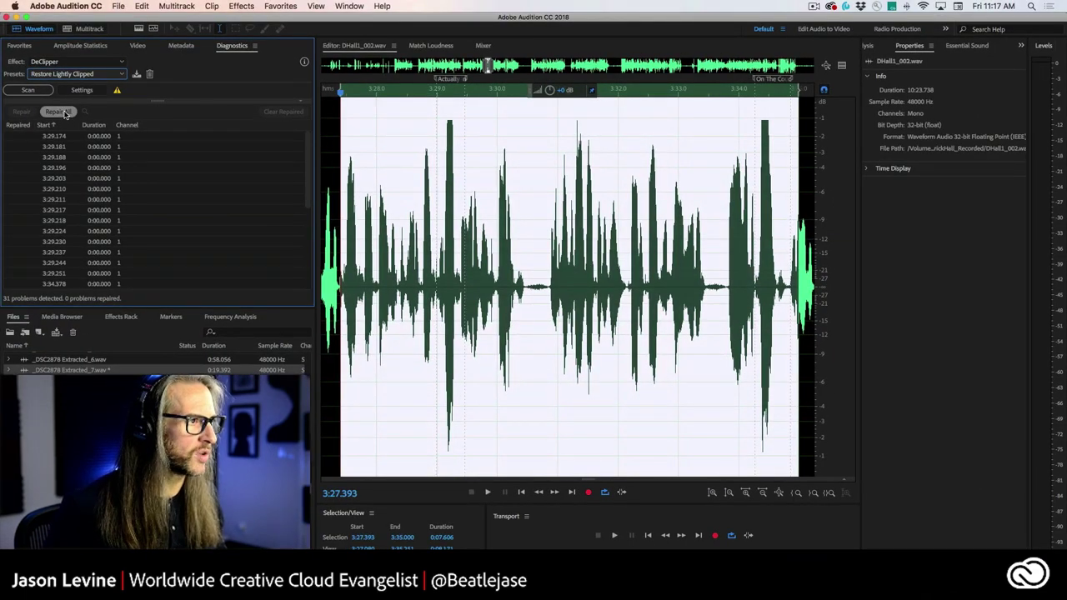
{"action": "left_click", "coordinate": [66, 113]}
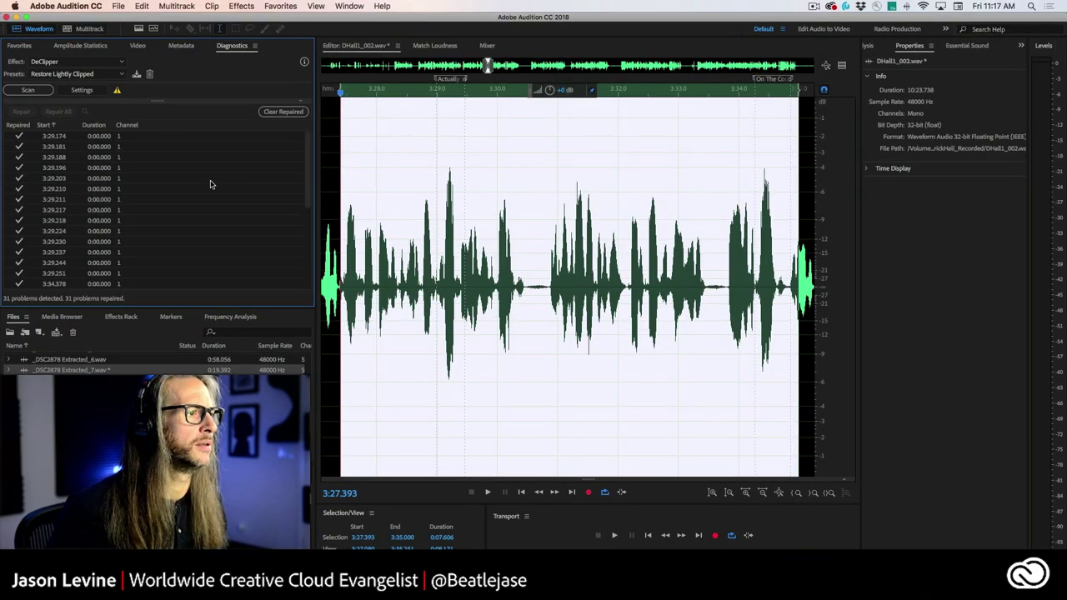
Examine the repaired peak at the "Actually Interviewing Beatles" marker up close and play it from about 3:28.5
{"action": "left_click_drag", "start_coordinate": [440, 177], "coordinate": [457, 179]}
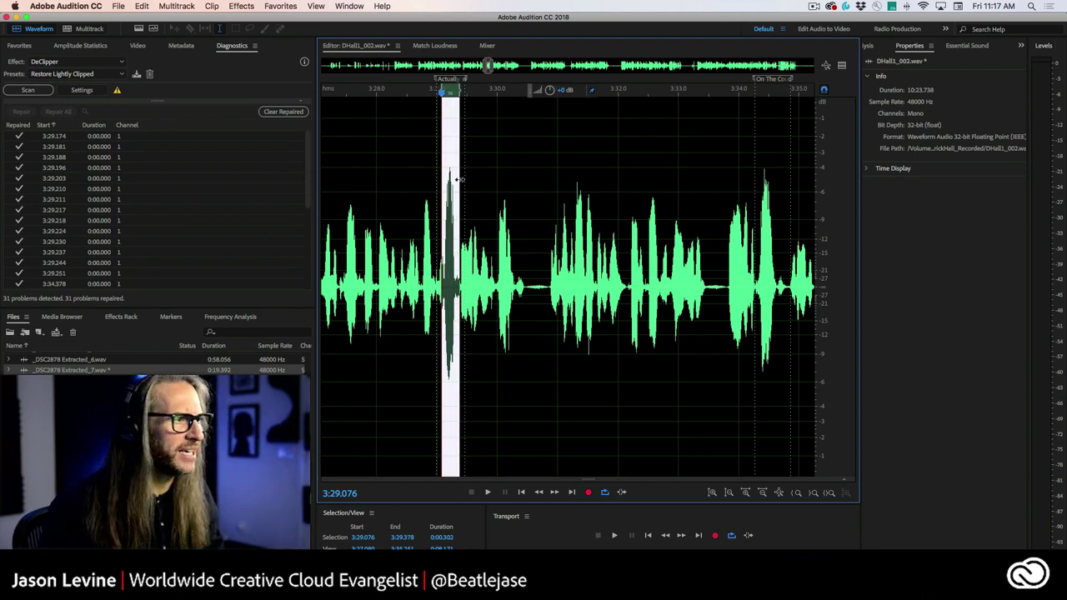
{"action": "scroll", "coordinate": [442, 97], "scroll_direction": "up", "scroll_amount": 5}
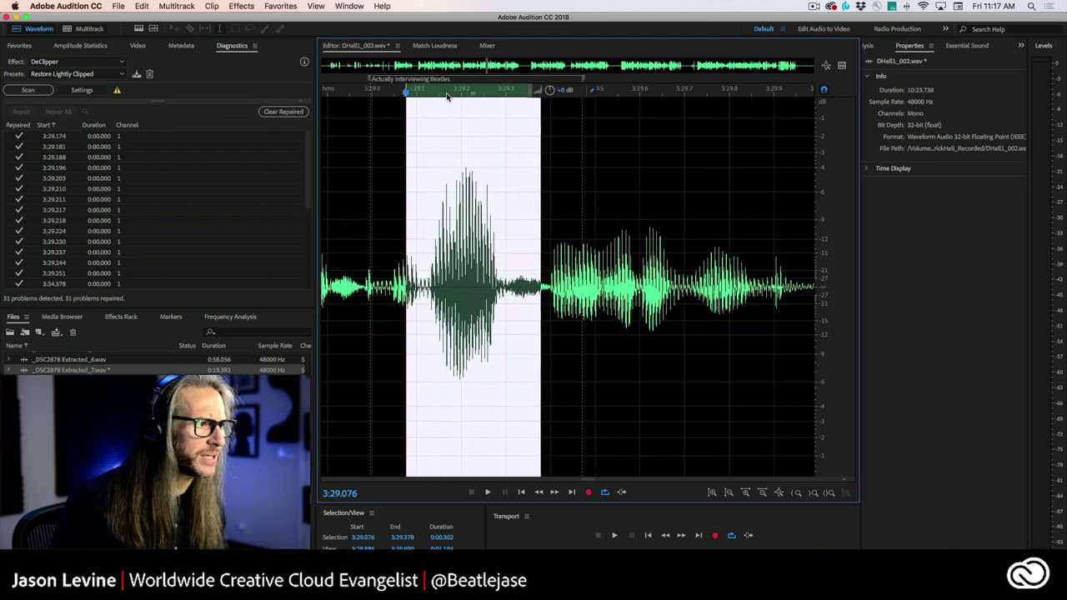
{"action": "scroll", "coordinate": [447, 97], "scroll_direction": "down", "scroll_amount": 3}
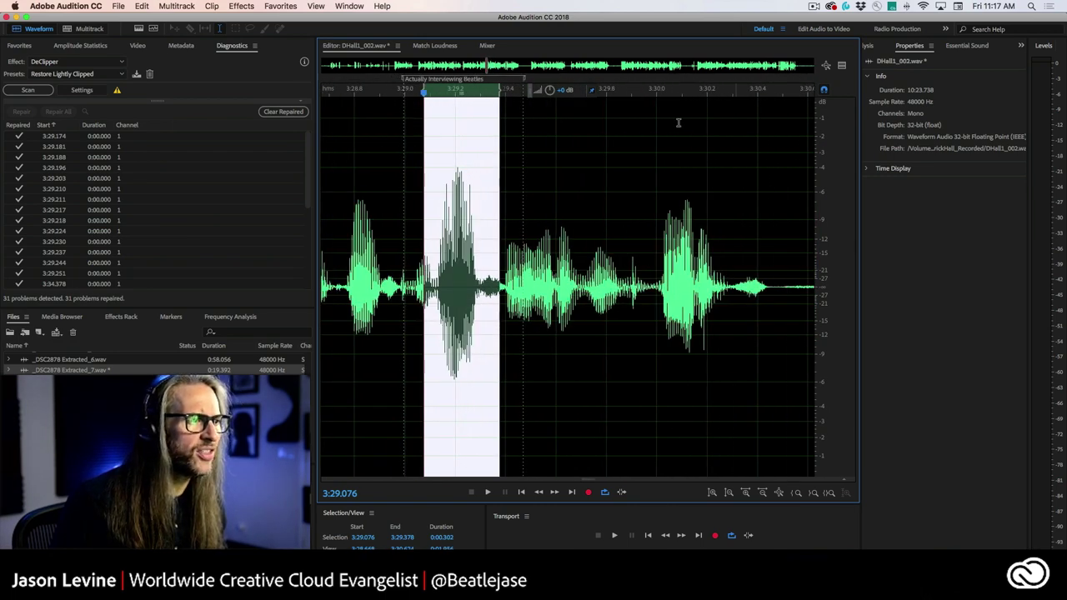
{"action": "scroll", "coordinate": [643, 134], "scroll_direction": "down", "scroll_amount": 2}
{"action": "left_click", "coordinate": [432, 237]}
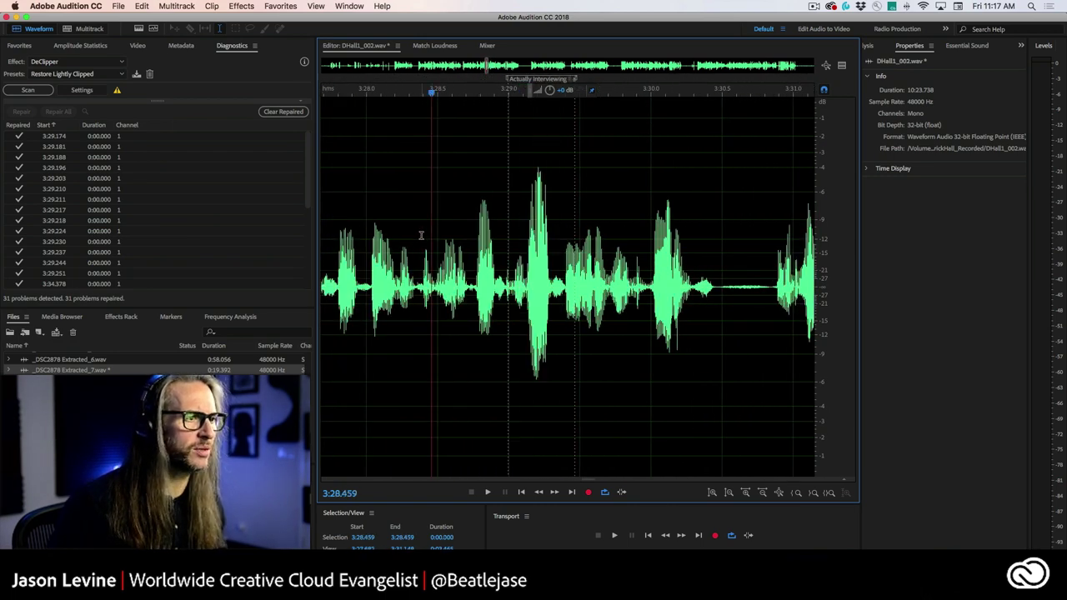
{"action": "key", "text": "space"}
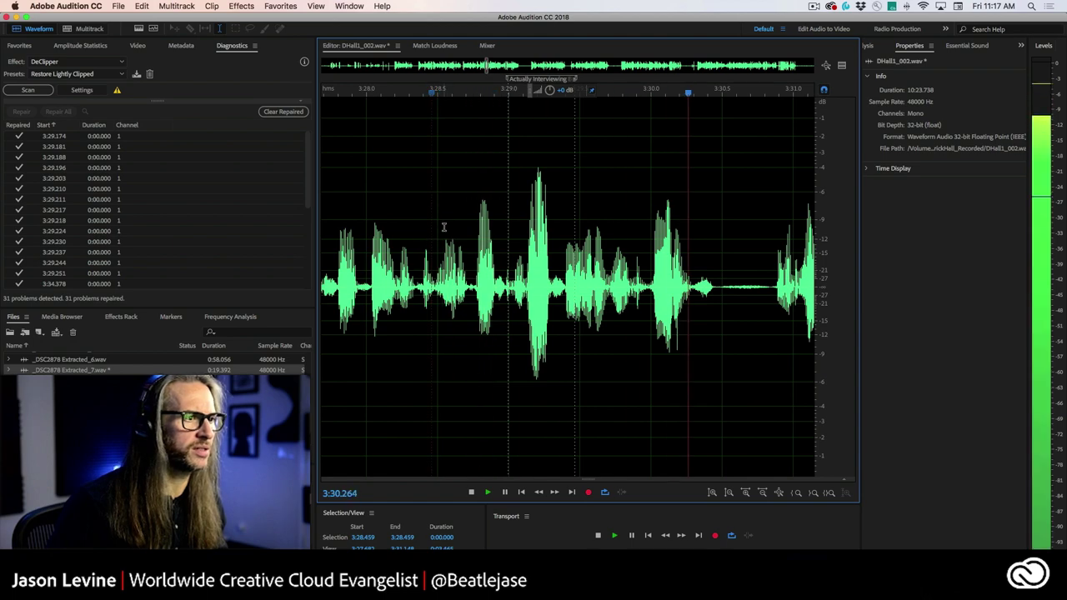
{"action": "left_click", "coordinate": [444, 233]}
{"action": "key", "text": "space"}
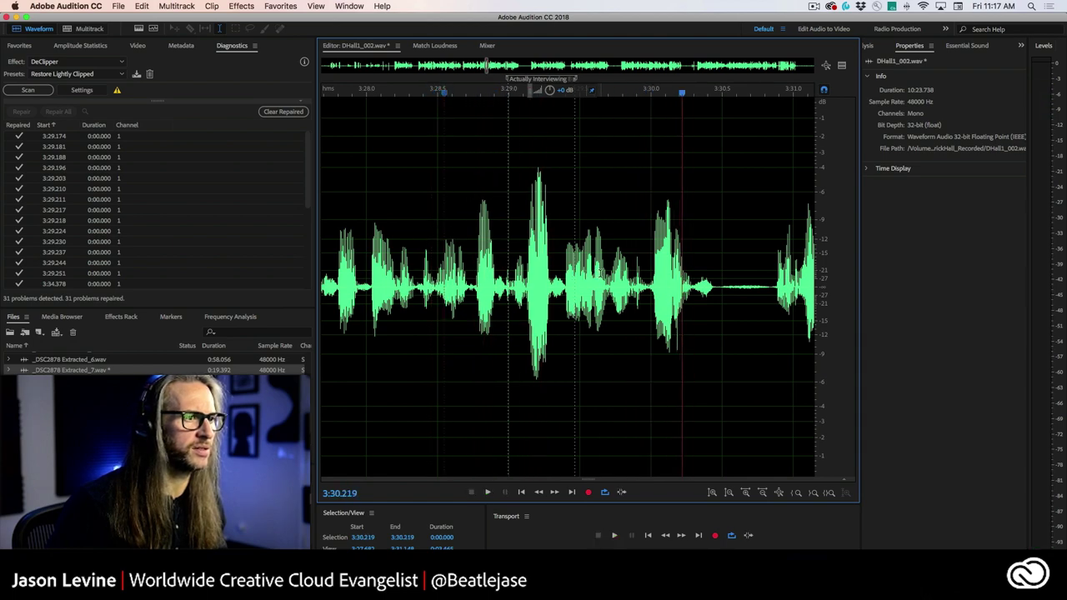
Play the repaired passage at the second marker from about 3:33.75
{"action": "scroll", "coordinate": [601, 271], "scroll_direction": "down", "scroll_amount": 3}
{"action": "scroll", "coordinate": [743, 242], "scroll_direction": "right", "scroll_amount": 1}
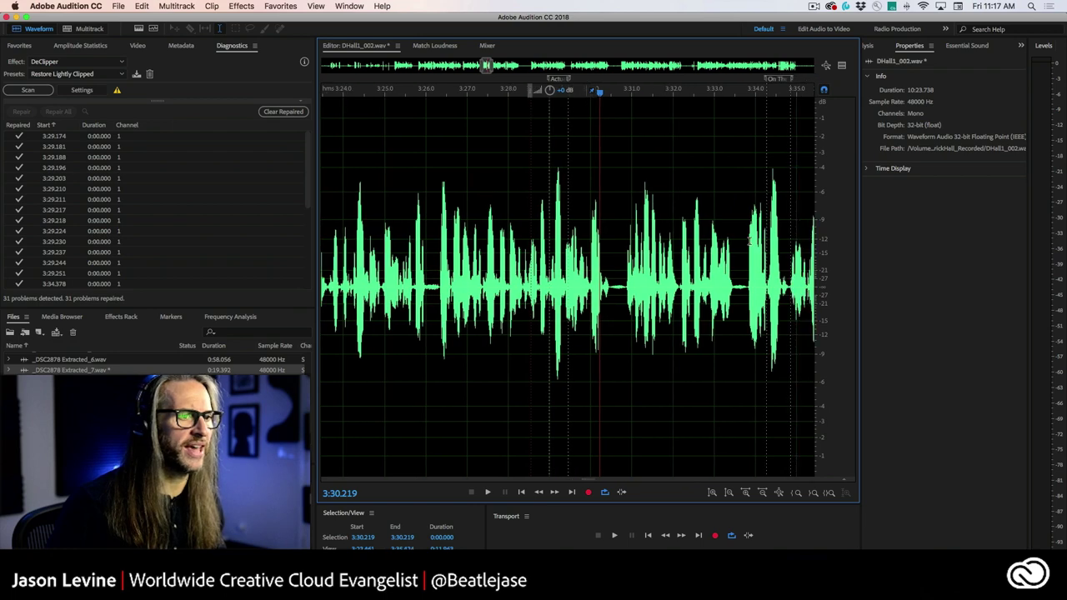
{"action": "left_click", "coordinate": [744, 239]}
{"action": "key", "text": "space"}
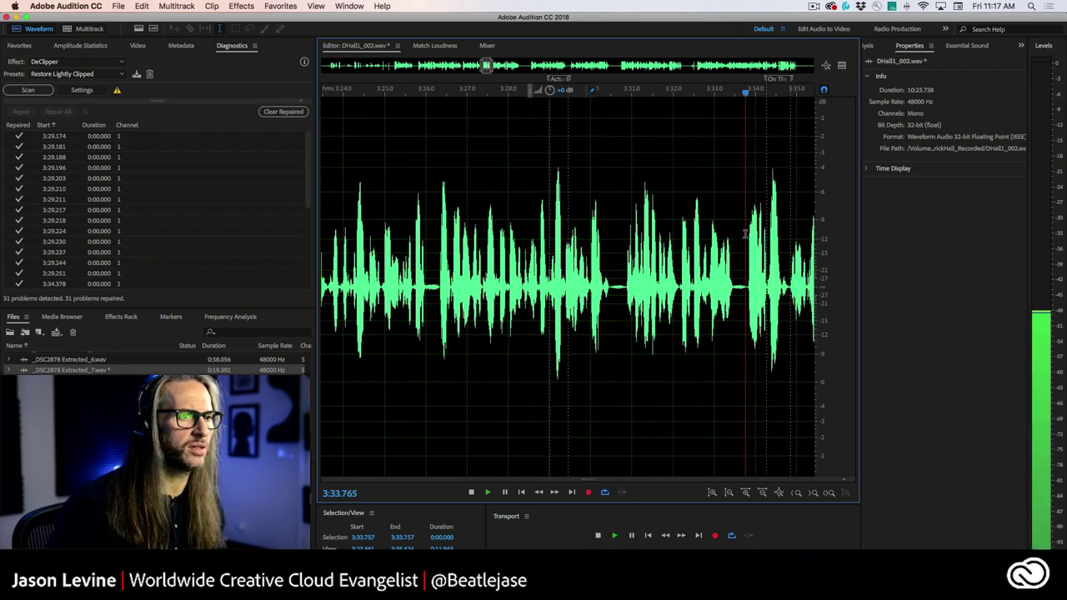
{"action": "key", "text": "space"}
{"action": "key", "text": "space"}
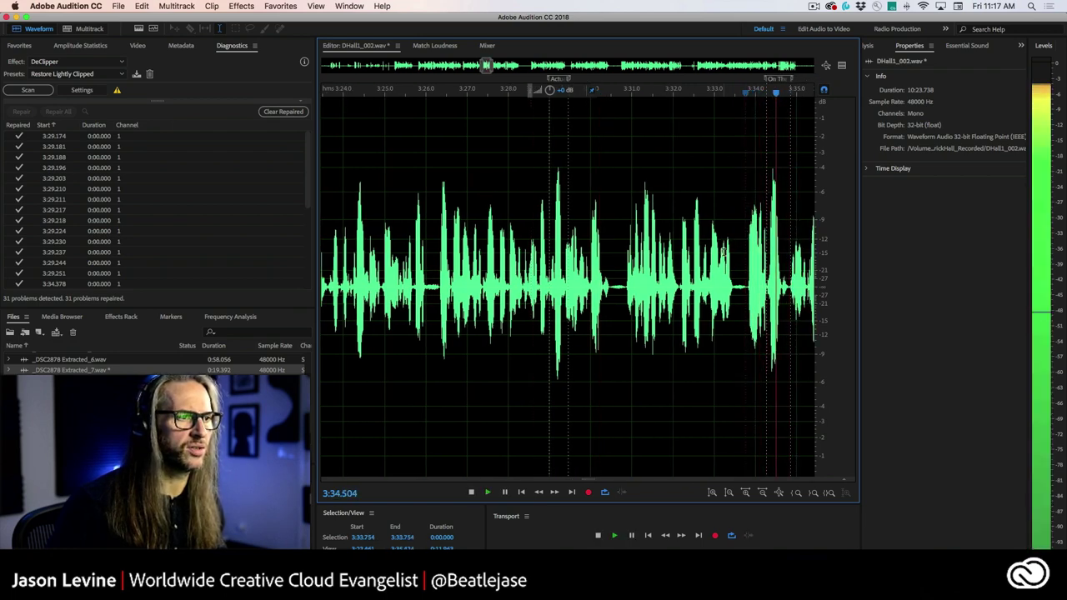
{"action": "key", "text": "space"}
Undo the DeClipper repair and play the original clipped audio from 3:29.000 for comparison
{"action": "left_click", "coordinate": [139, 6]}
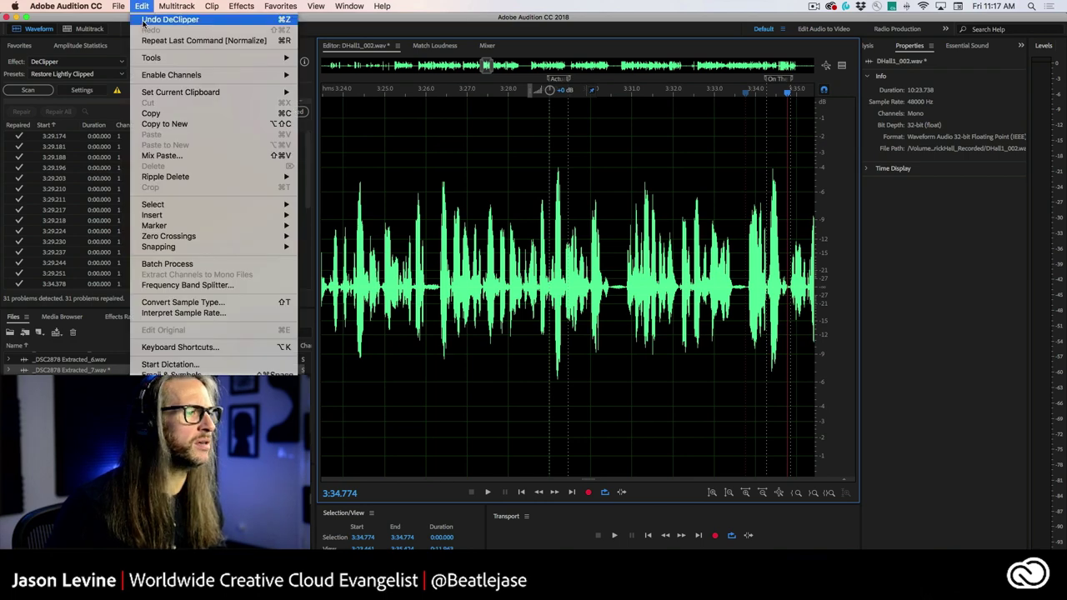
{"action": "left_click", "coordinate": [170, 19]}
{"action": "left_click", "coordinate": [547, 197]}
{"action": "key", "text": "space"}
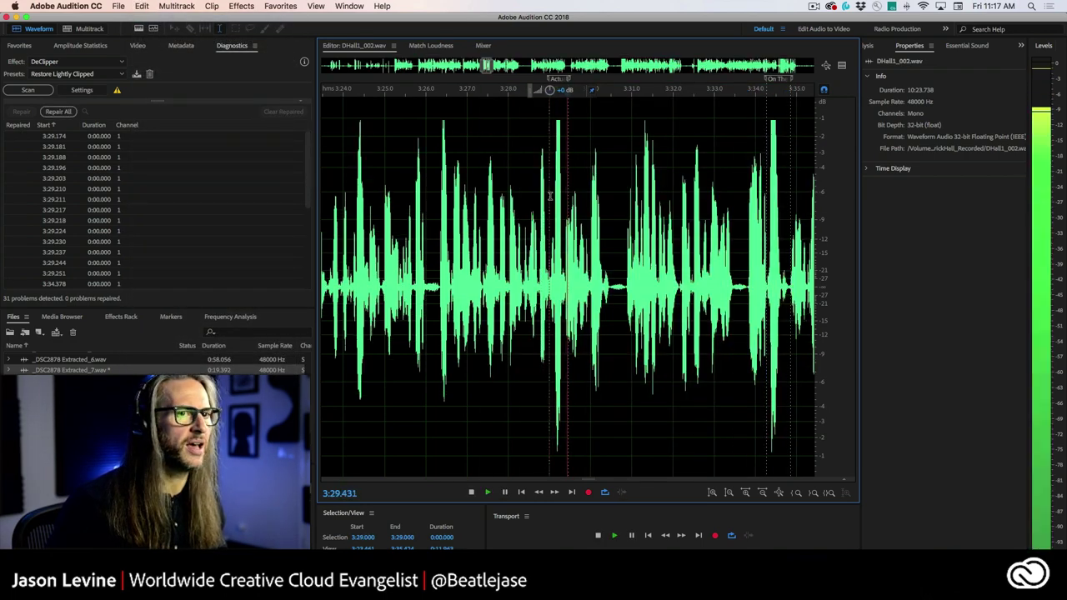
{"action": "key", "text": "space"}
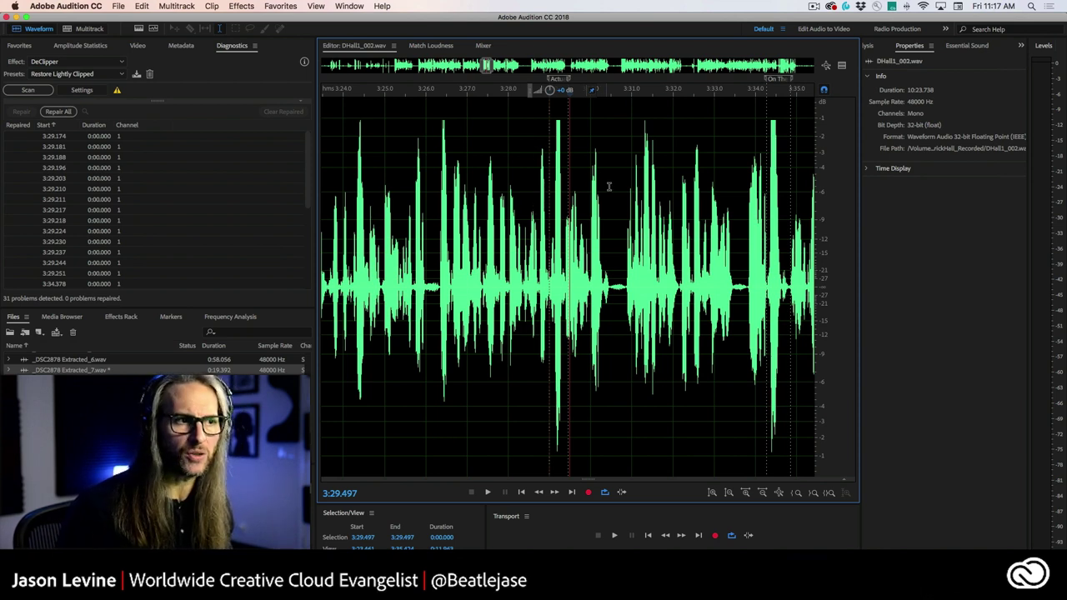
Point out the clipped peak at the second marker, clear the selection and redo the DeClipper repair
{"action": "left_click_drag", "start_coordinate": [770, 123], "coordinate": [777, 123]}
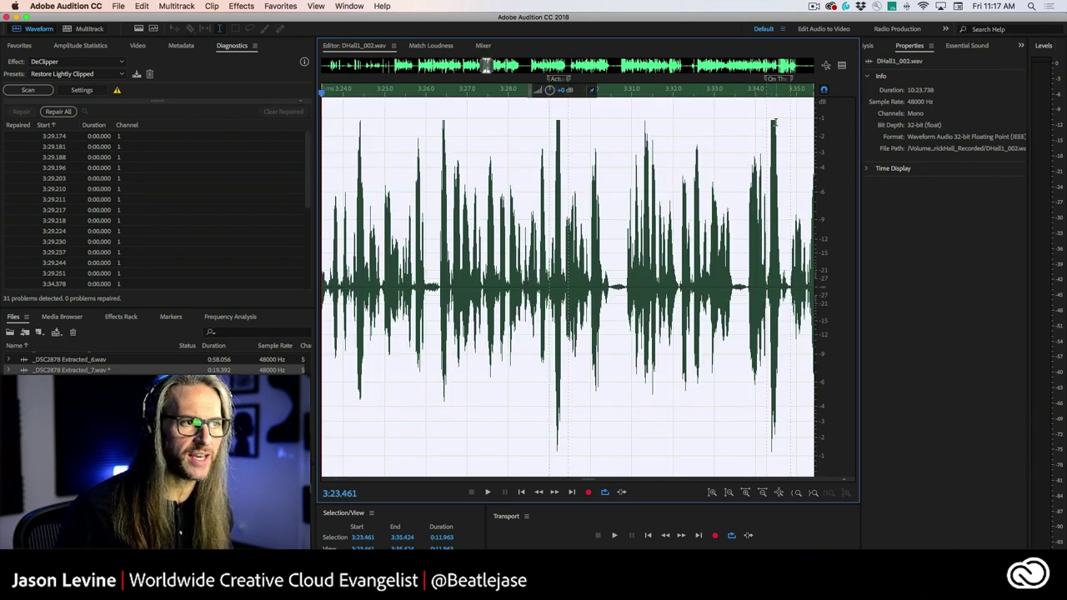
{"action": "left_click", "coordinate": [776, 124]}
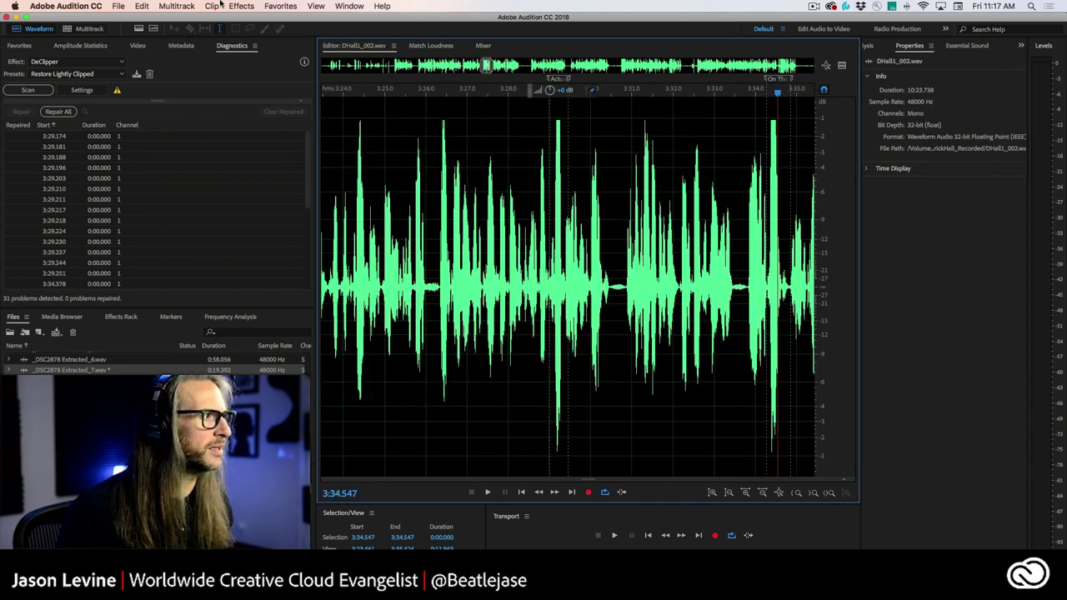
{"action": "left_click", "coordinate": [139, 5]}
{"action": "mouse_move", "coordinate": [181, 5]}
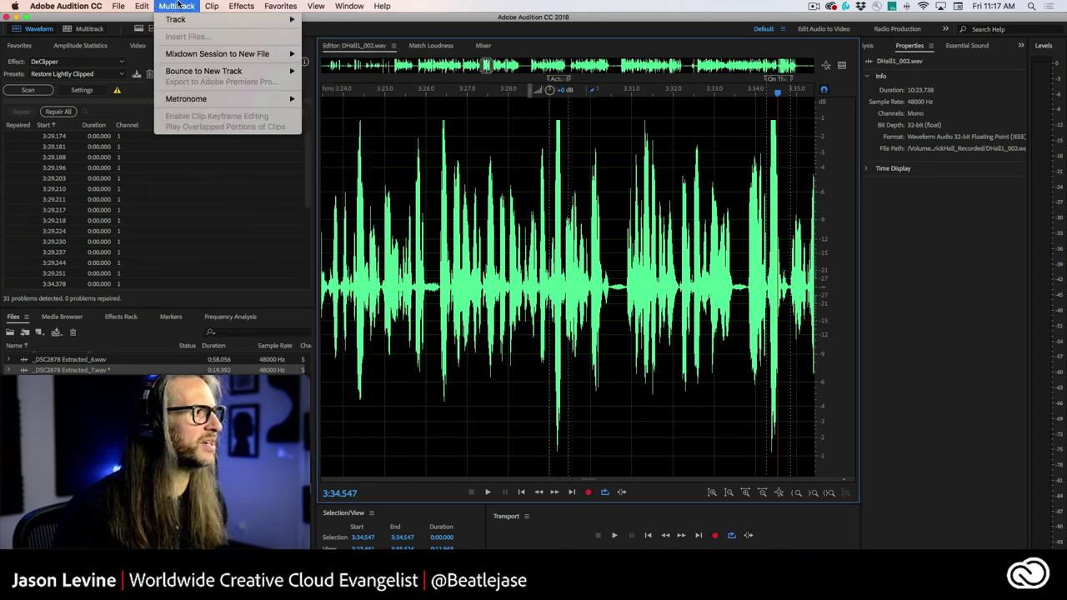
{"action": "mouse_move", "coordinate": [141, 5]}
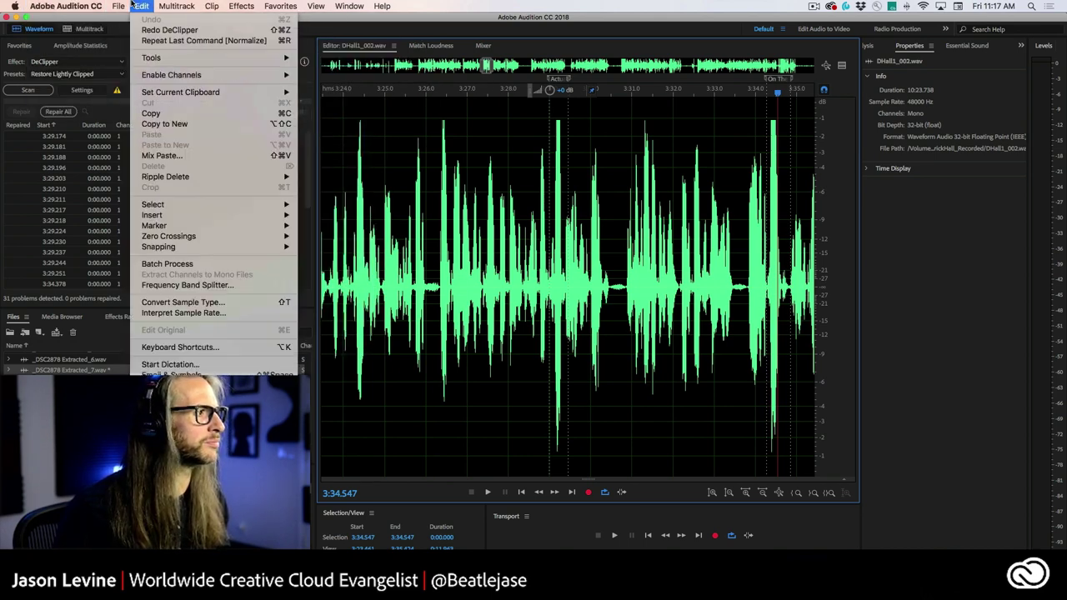
{"action": "left_click", "coordinate": [169, 30]}
Highlight the repaired peaks at the second and first markers in turn, and place the playhead at 3:28.829
{"action": "left_click", "coordinate": [565, 185]}
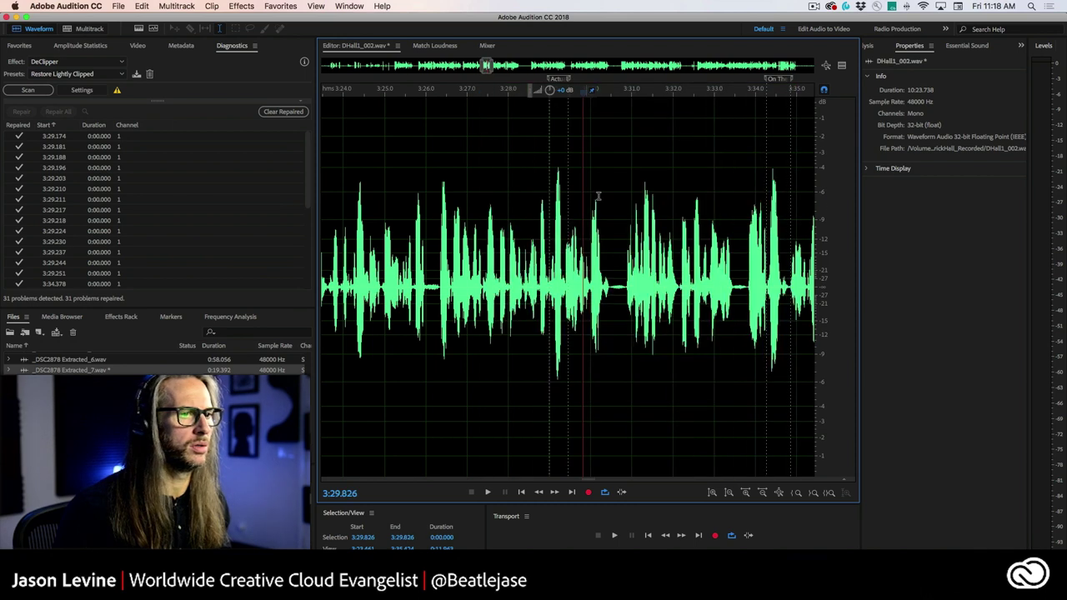
{"action": "left_click_drag", "start_coordinate": [769, 184], "coordinate": [778, 188]}
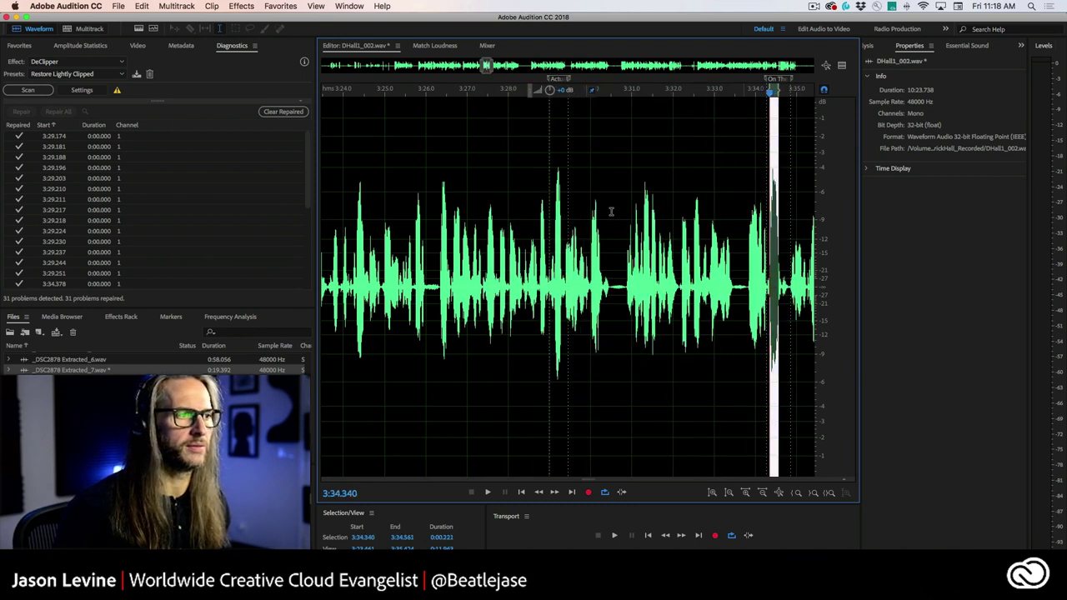
{"action": "left_click_drag", "start_coordinate": [550, 167], "coordinate": [566, 176]}
{"action": "left_click", "coordinate": [534, 189]}
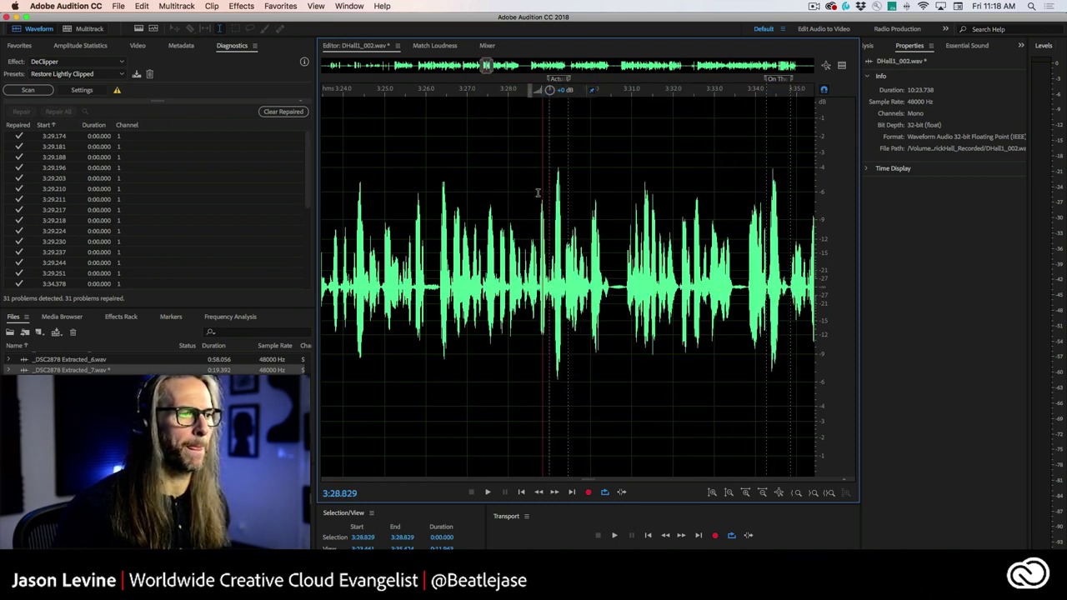
Play the repaired audio from 3:28.829 and again from about 3:33.849
{"action": "key", "text": "space"}
{"action": "left_click", "coordinate": [748, 198]}
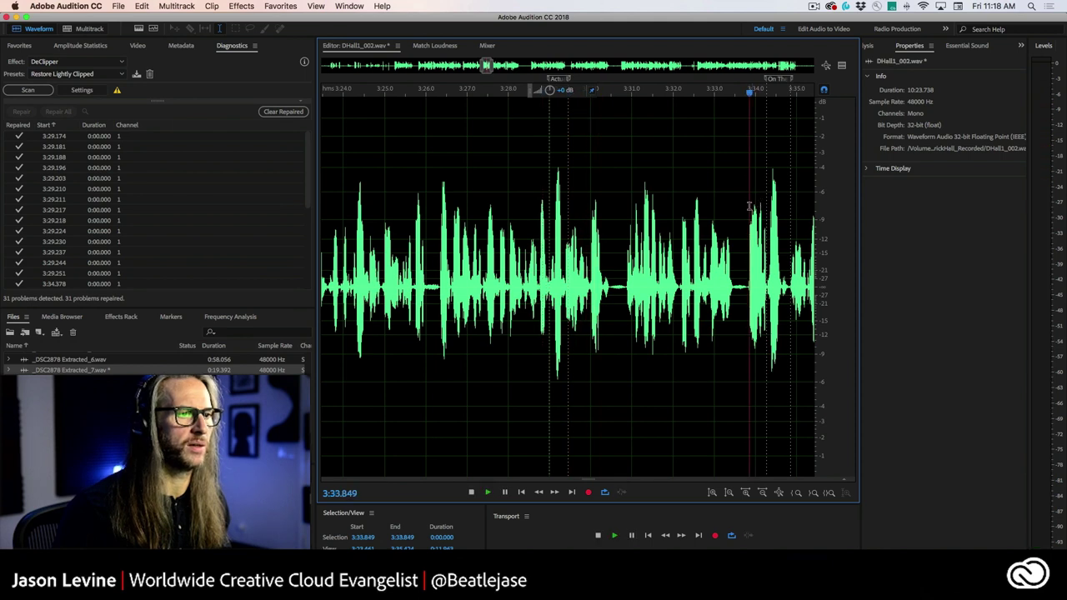
{"action": "key", "text": "space"}
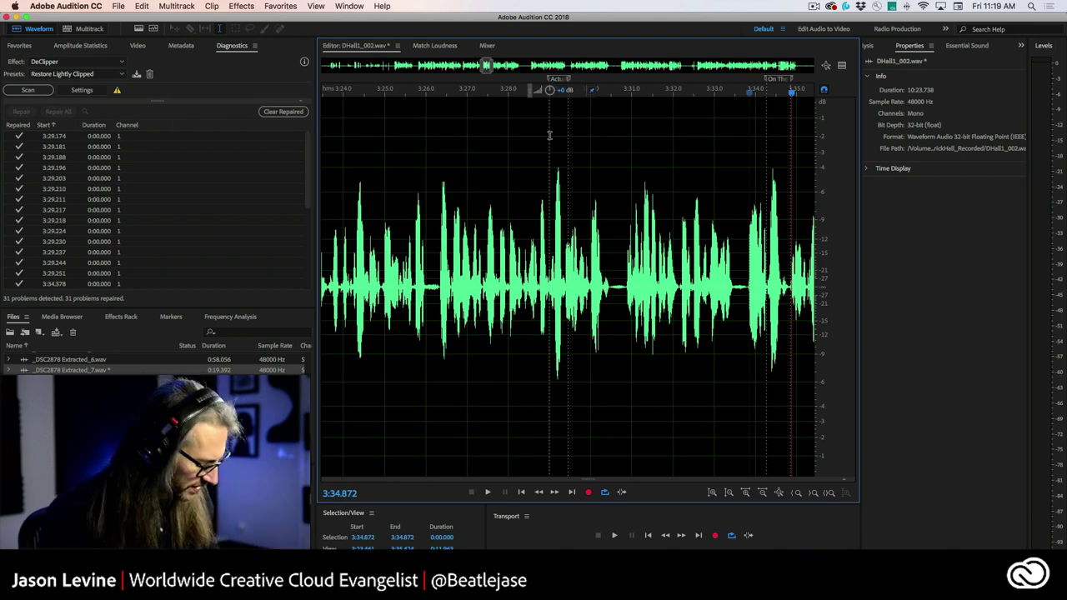
Return to the FUZZY_Selects multitrack session in Audition and turn off solo on the MUSIC track
{"action": "key", "text": "super+Tab"}
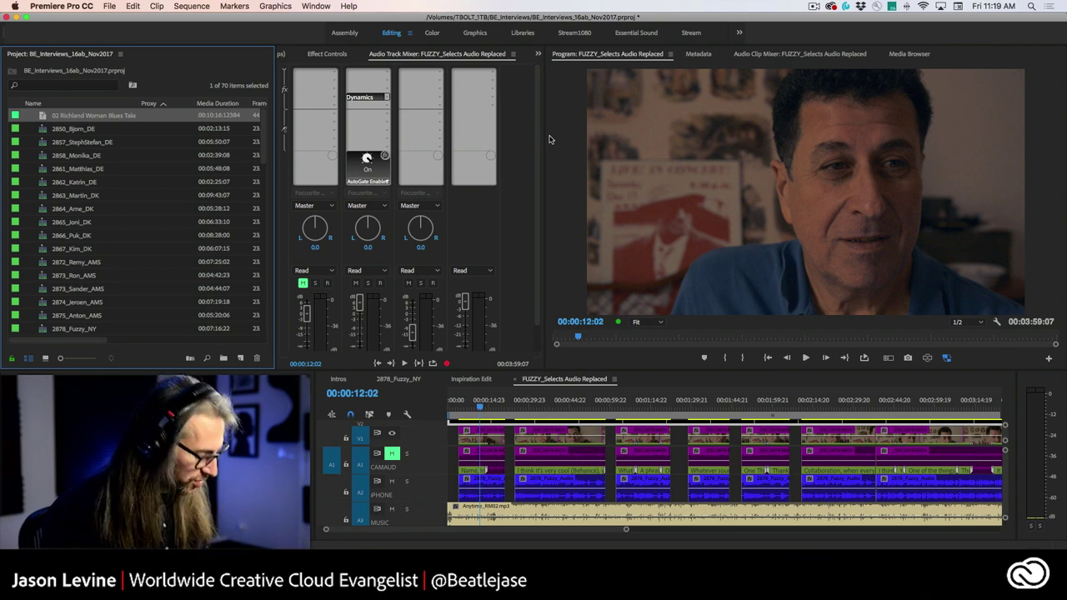
{"action": "key", "text": "super+Tab"}
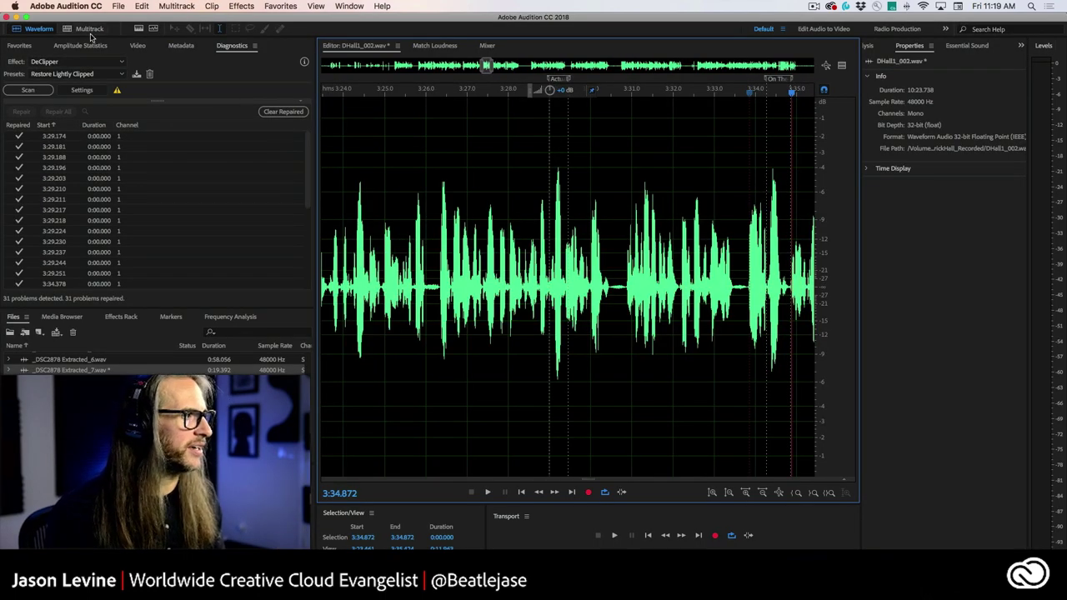
{"action": "left_click", "coordinate": [89, 30]}
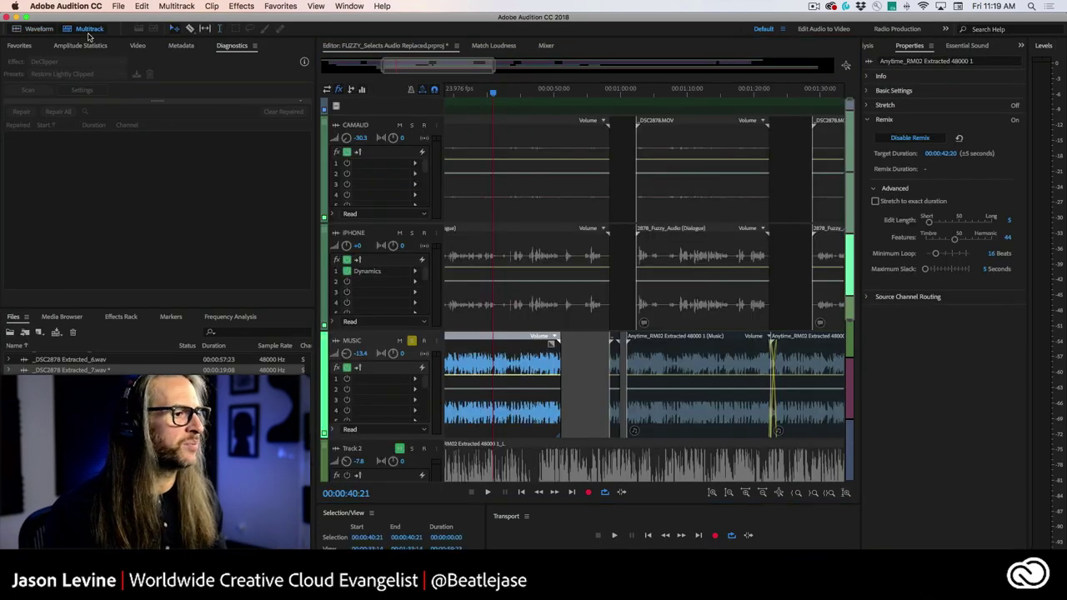
{"action": "left_click", "coordinate": [411, 340]}
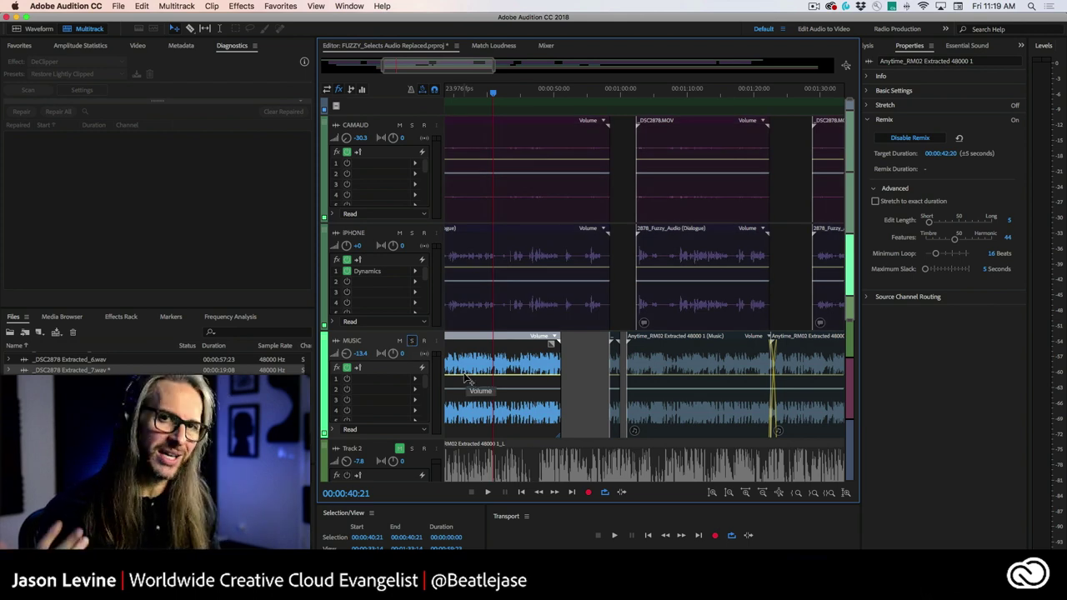
Open the Export to Adobe Premiere Pro settings for the session and reposition the dialog clear of the tracks
{"action": "left_click", "coordinate": [166, 6]}
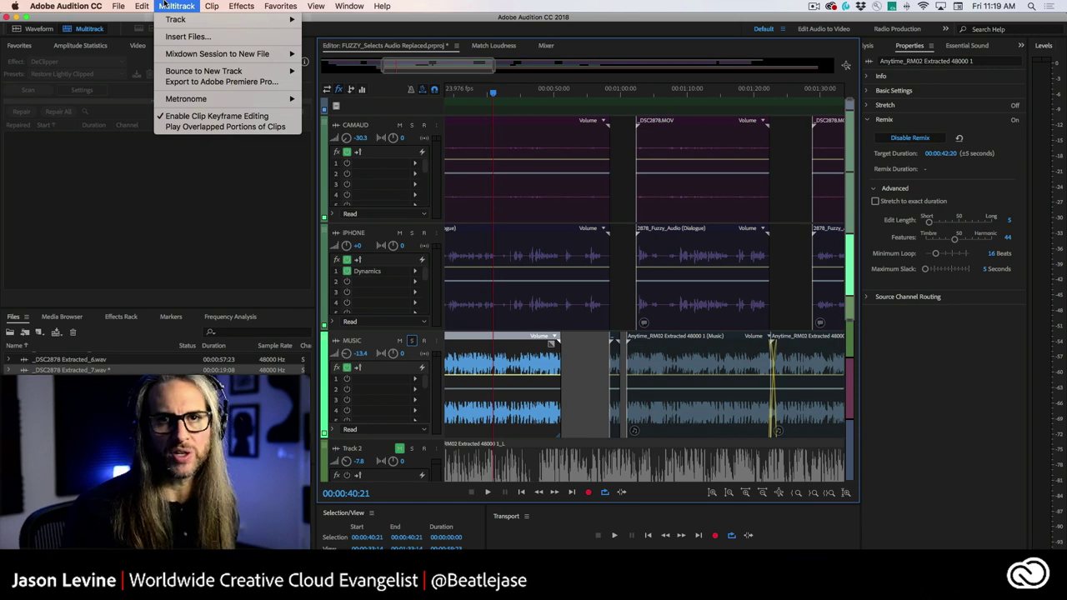
{"action": "mouse_move", "coordinate": [121, 4]}
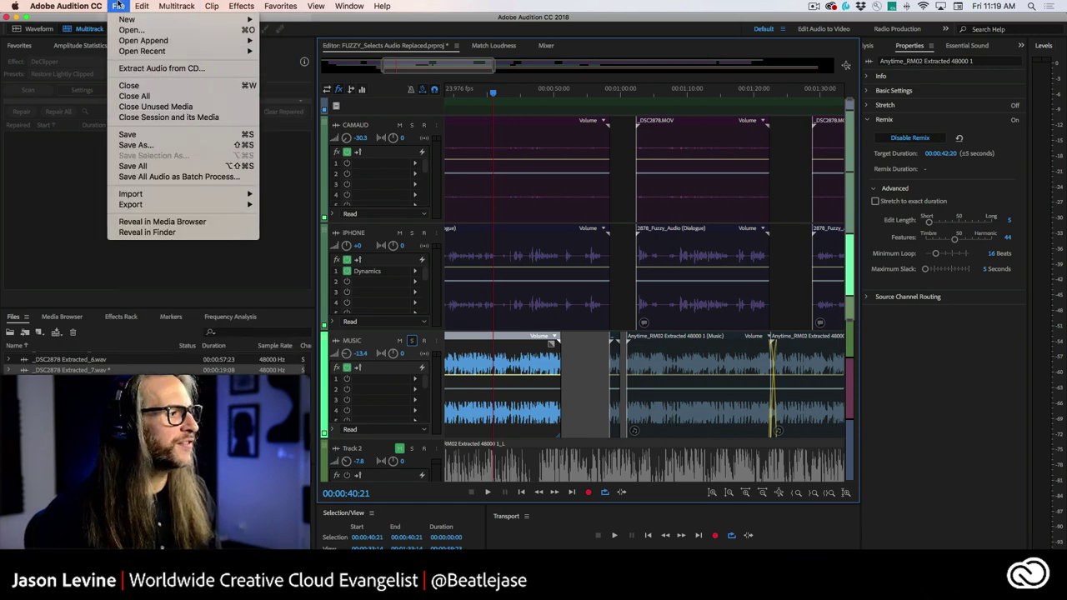
{"action": "mouse_move", "coordinate": [154, 207]}
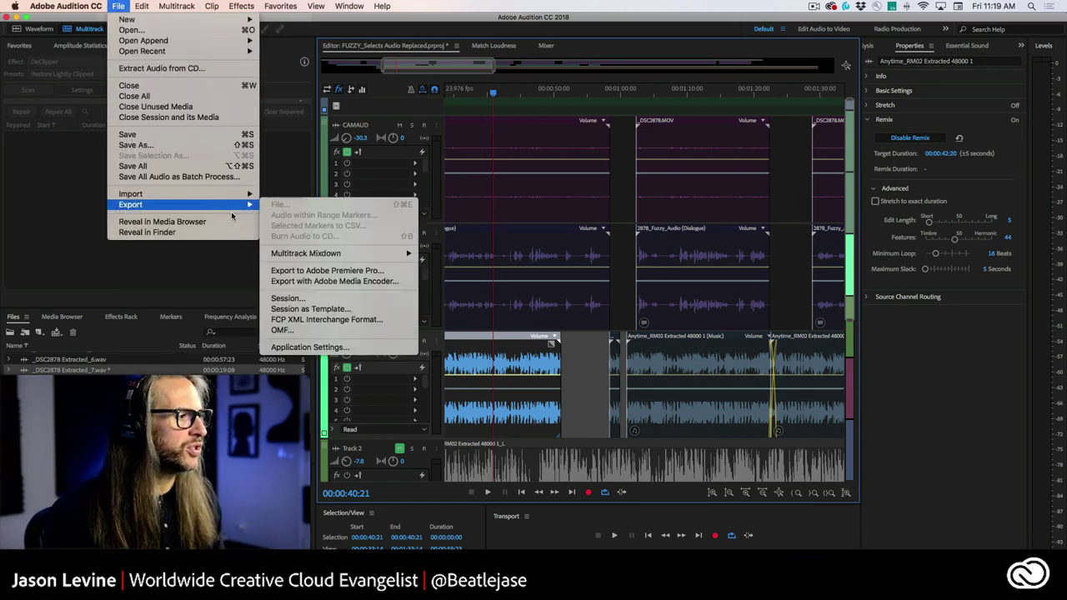
{"action": "mouse_move", "coordinate": [305, 254]}
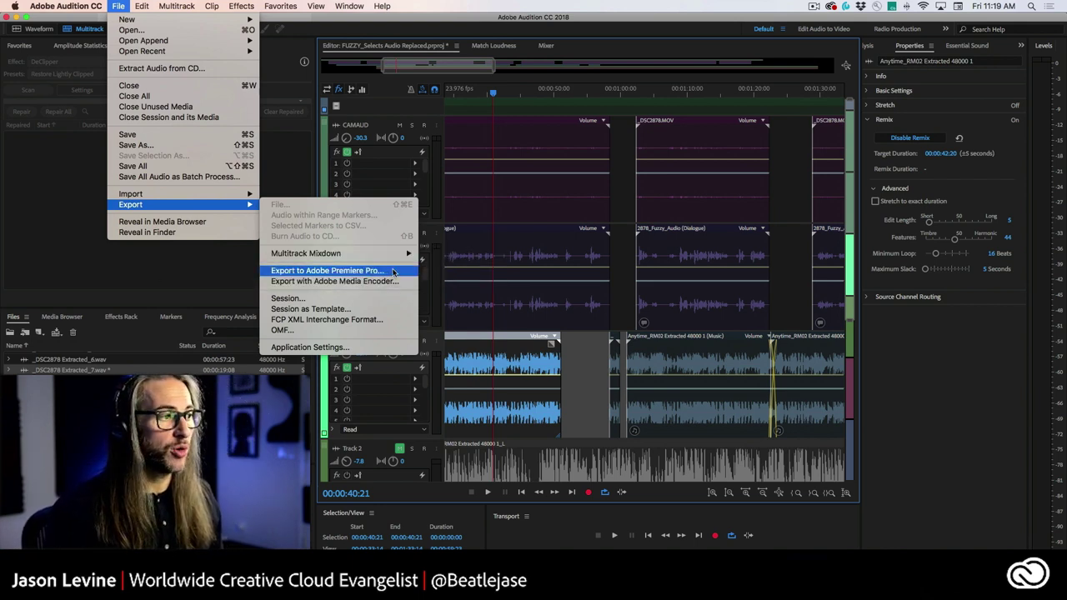
{"action": "mouse_move", "coordinate": [175, 6]}
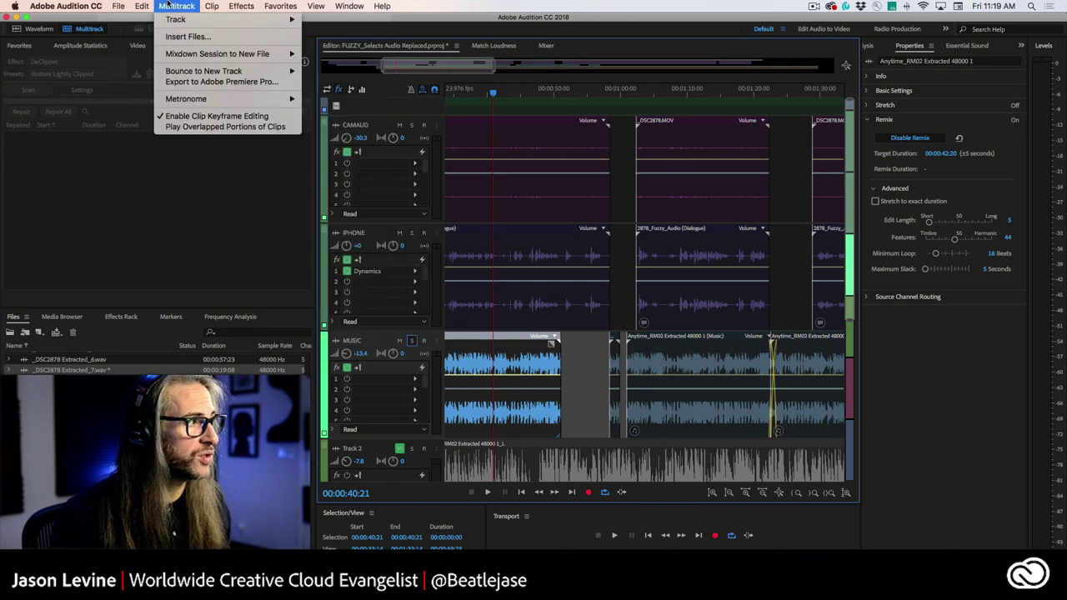
{"action": "left_click", "coordinate": [192, 83]}
{"action": "left_click_drag", "start_coordinate": [483, 202], "coordinate": [541, 85]}
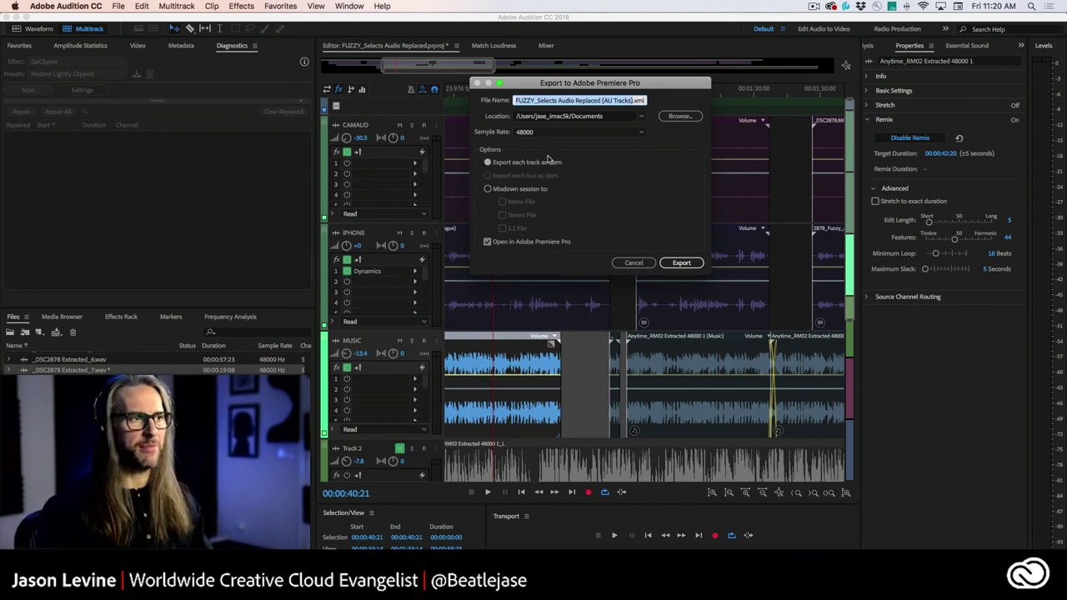
{"action": "left_click_drag", "start_coordinate": [548, 84], "coordinate": [701, 160]}
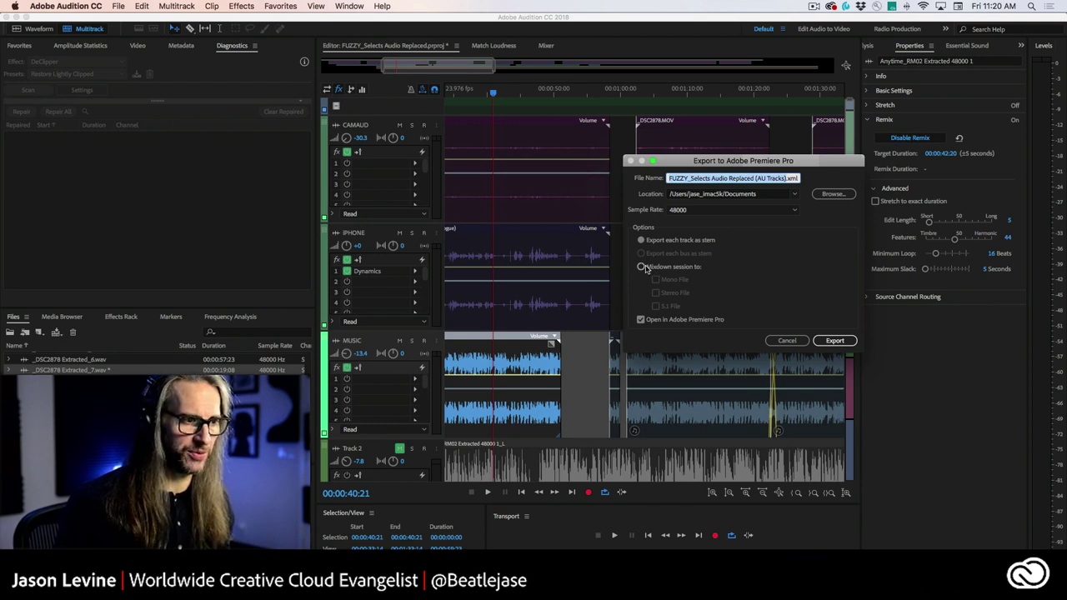
Try the mixdown option, return to exporting each track as a stem, and export the session to Premiere Pro
{"action": "left_click", "coordinate": [642, 267]}
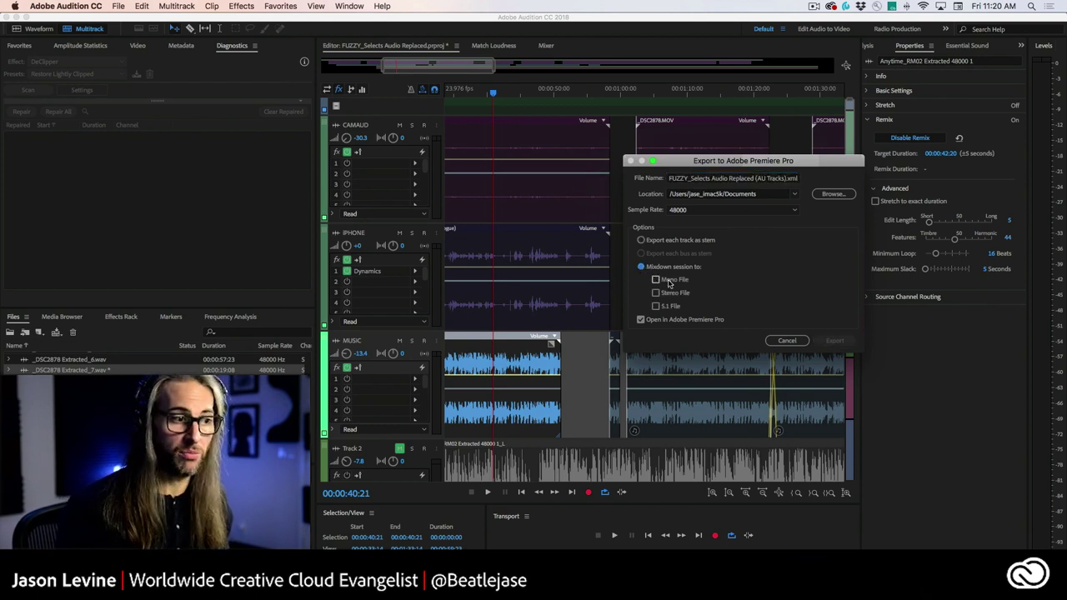
{"action": "left_click", "coordinate": [640, 241]}
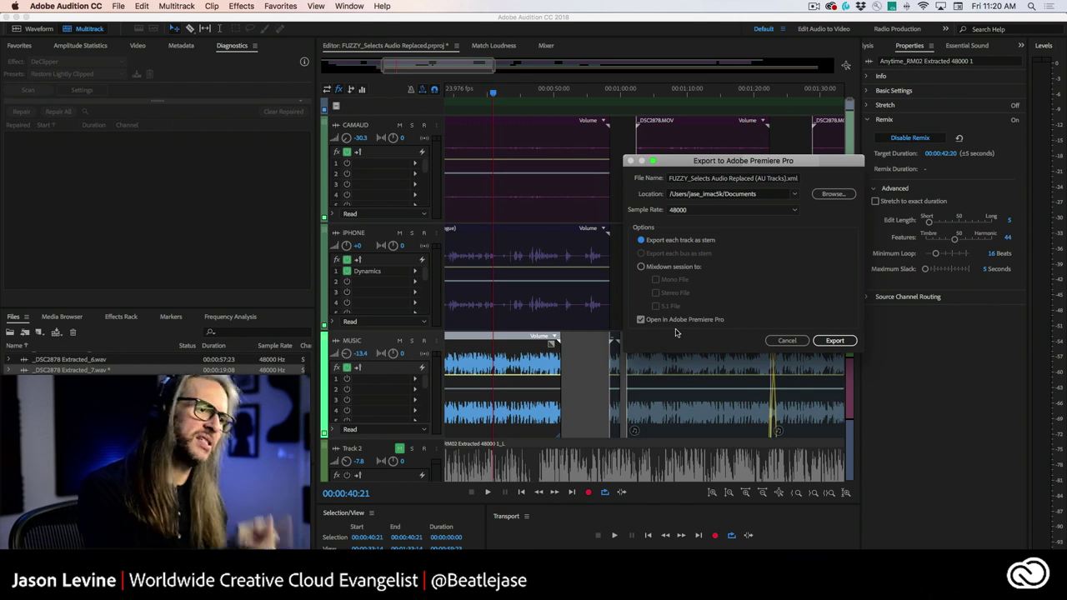
{"action": "left_click", "coordinate": [837, 341]}
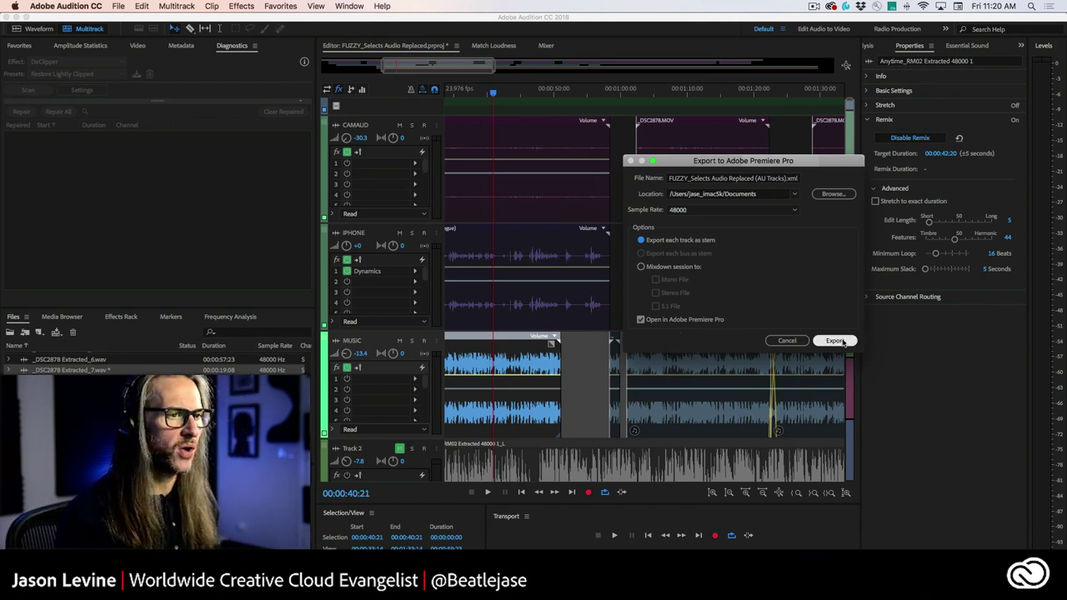
{"action": "left_click", "coordinate": [837, 341]}
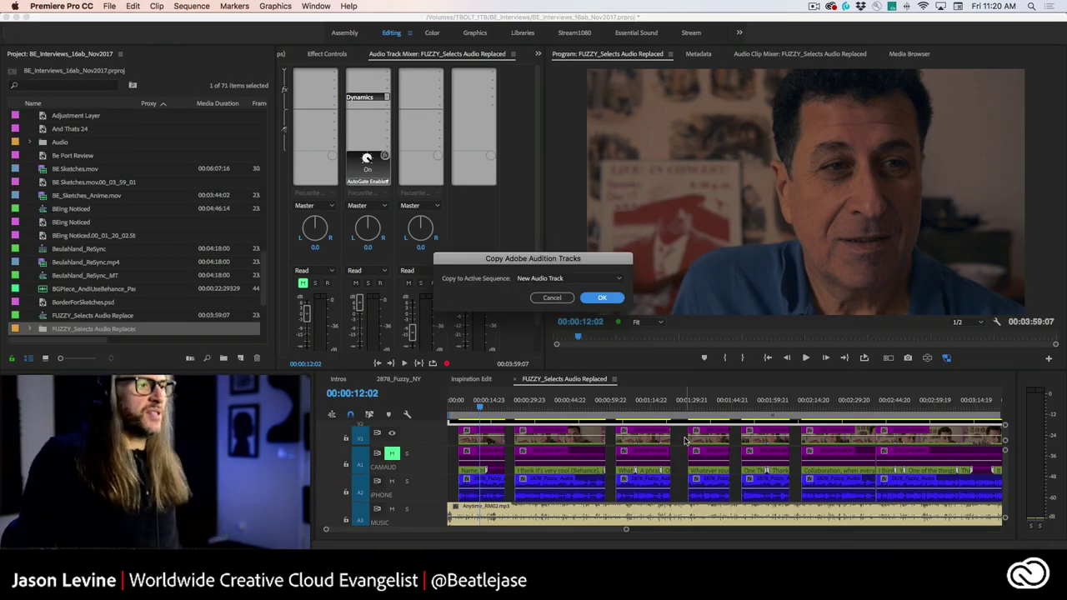
Check the destination tracks for the Audition stems and copy them to a new audio track in the active Premiere Pro sequence
{"action": "left_click", "coordinate": [595, 281]}
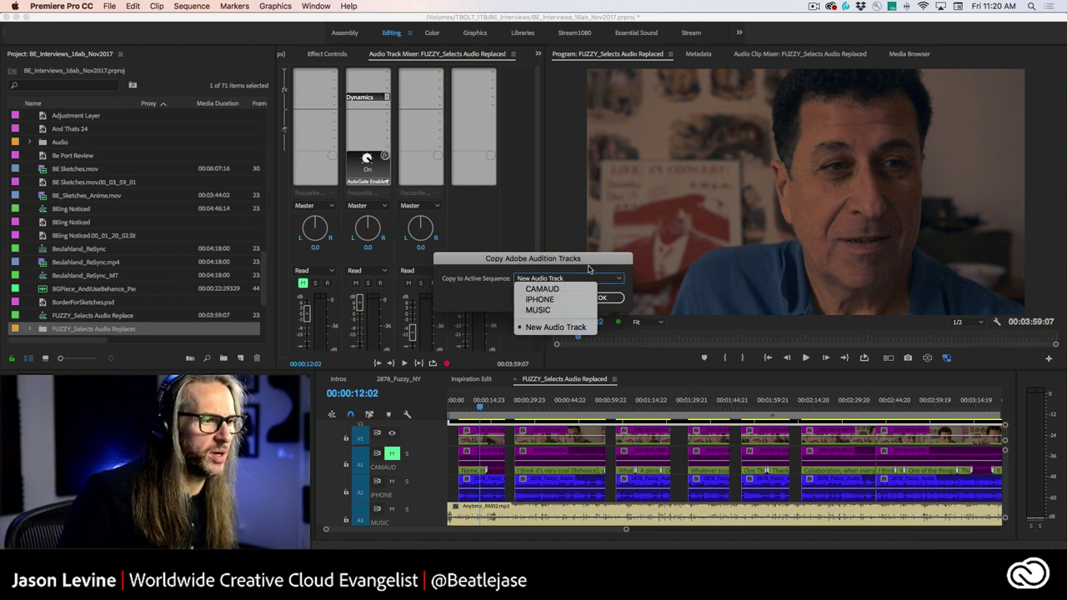
{"action": "left_click", "coordinate": [591, 269]}
{"action": "left_click", "coordinate": [606, 300]}
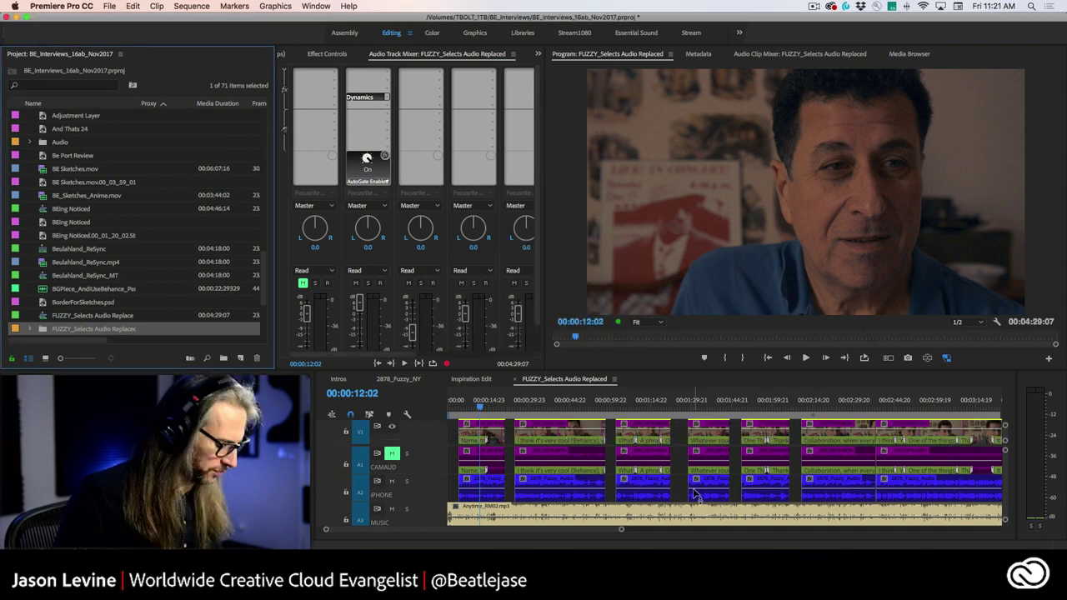
Maximize the timeline and increase the audio track heights to inspect the imported stem waveforms
{"action": "key", "text": "grave"}
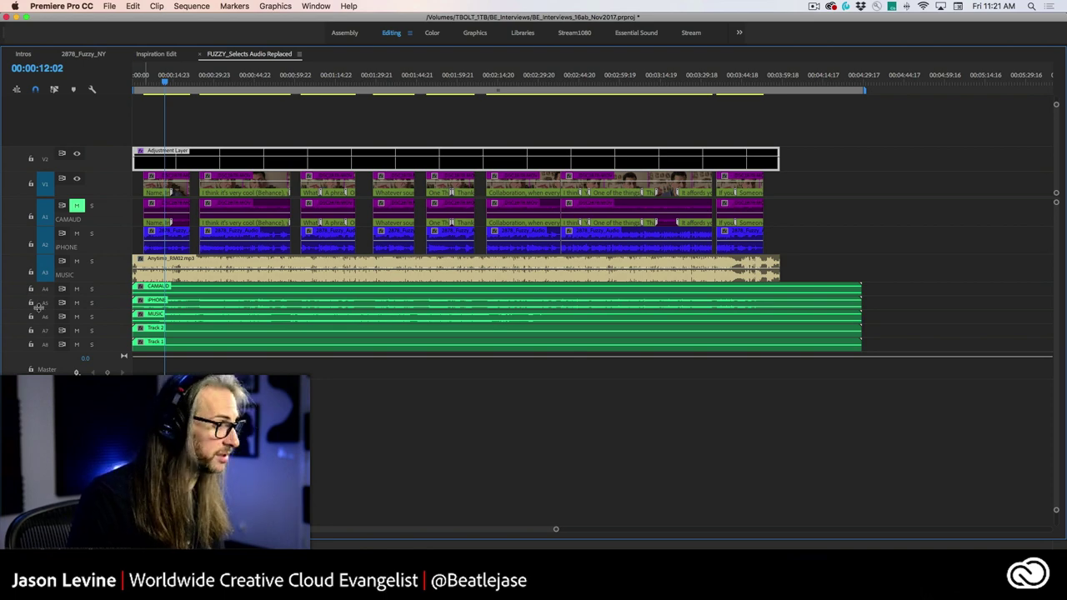
{"action": "key", "text": "alt+equal"}
{"action": "key", "text": "alt+equal"}
{"action": "scroll", "coordinate": [254, 336], "scroll_direction": "down", "scroll_amount": 3}
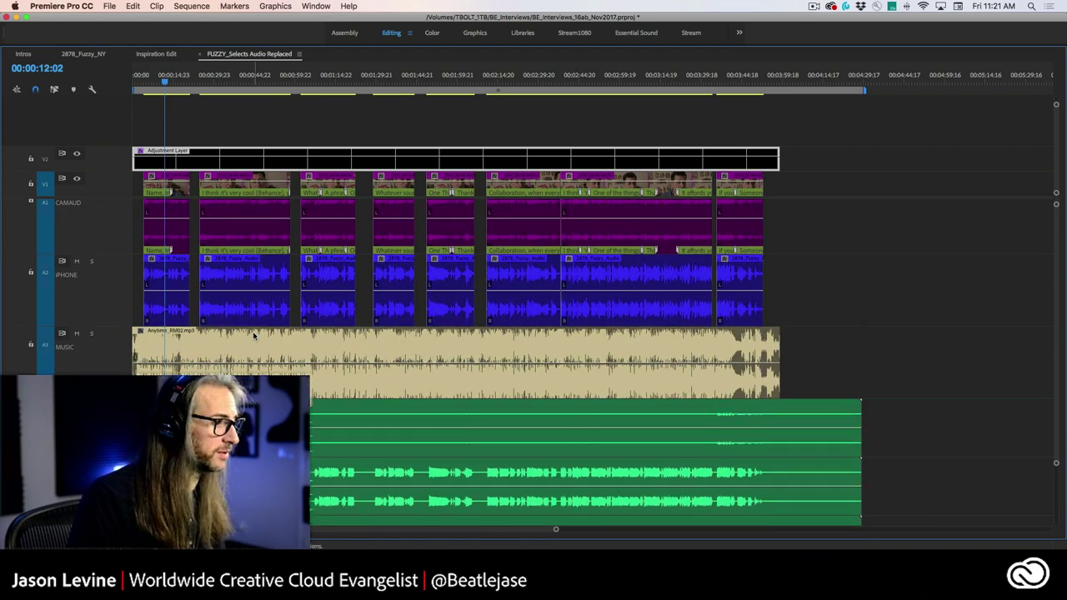
Play the sequence from about 00:00:03:07, mute the original MUSIC track, and briefly mute the original iPHONE track
{"action": "left_click_drag", "start_coordinate": [163, 80], "coordinate": [147, 79]}
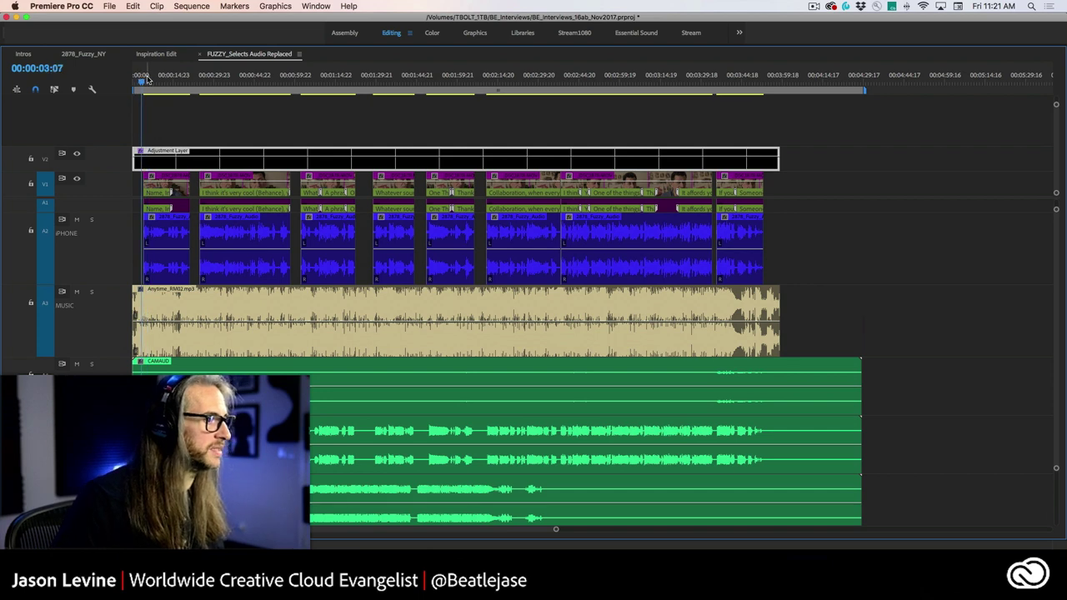
{"action": "left_click", "coordinate": [75, 292]}
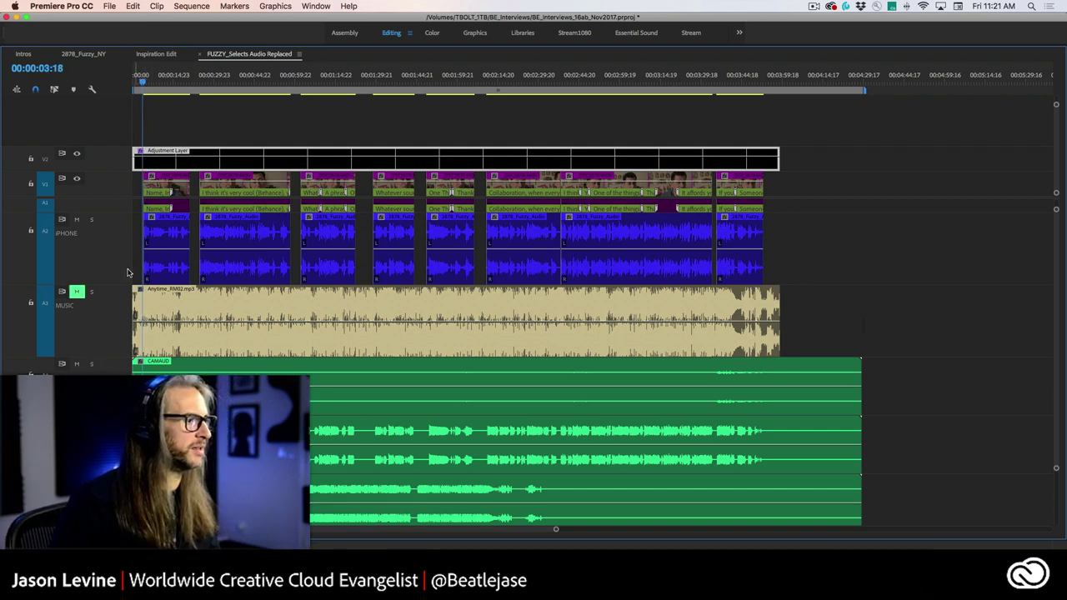
{"action": "left_click", "coordinate": [76, 219]}
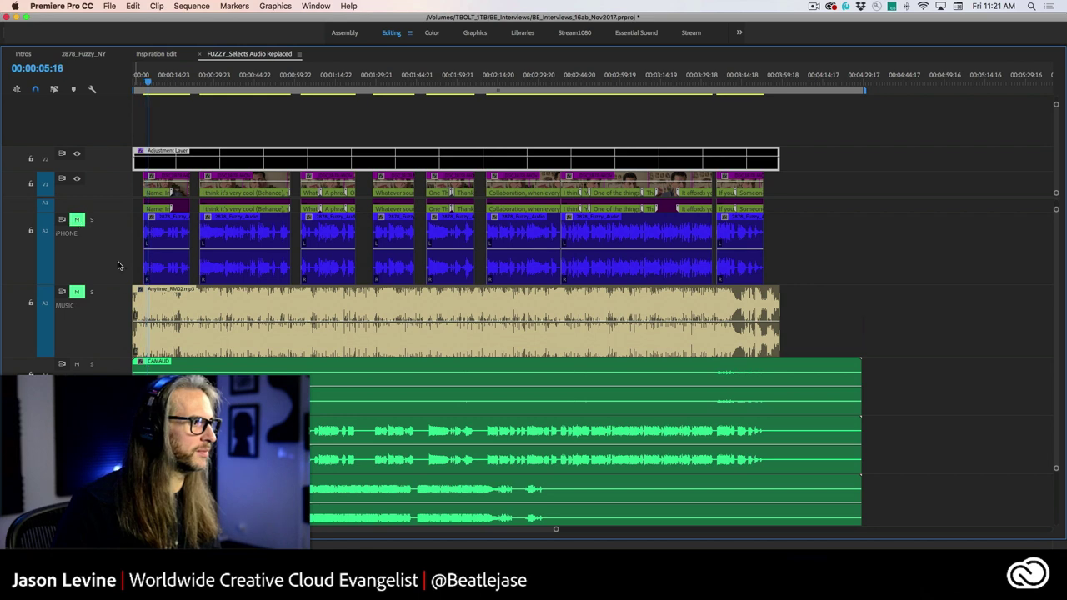
{"action": "left_click", "coordinate": [78, 221]}
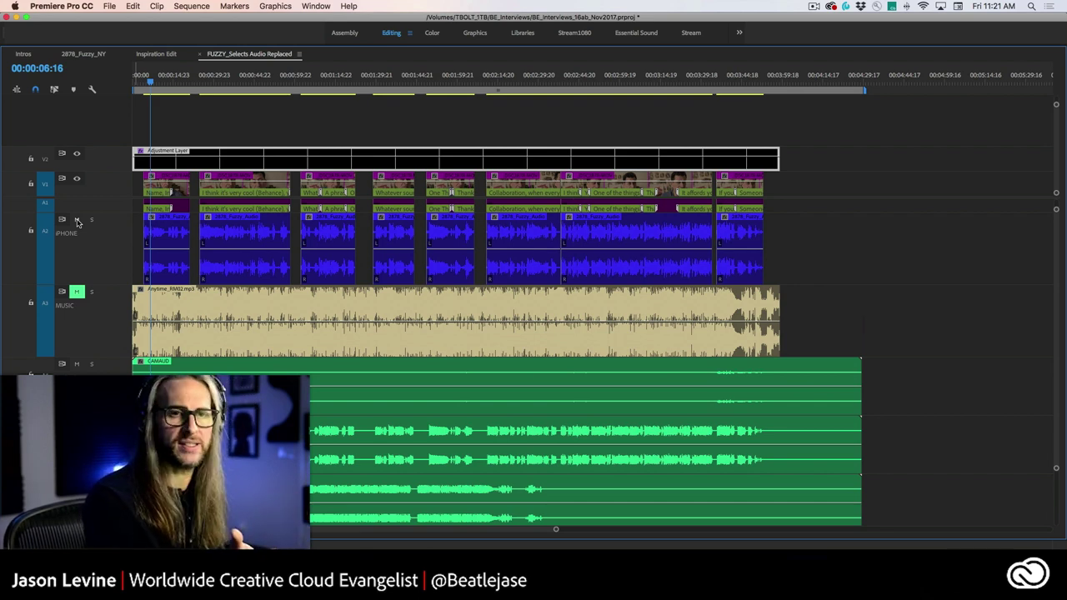
Point out the exported CAMAUD, iPHONE and MUSIC stems one after another
{"action": "left_click", "coordinate": [243, 392]}
{"action": "left_click", "coordinate": [244, 445]}
{"action": "left_click", "coordinate": [243, 502]}
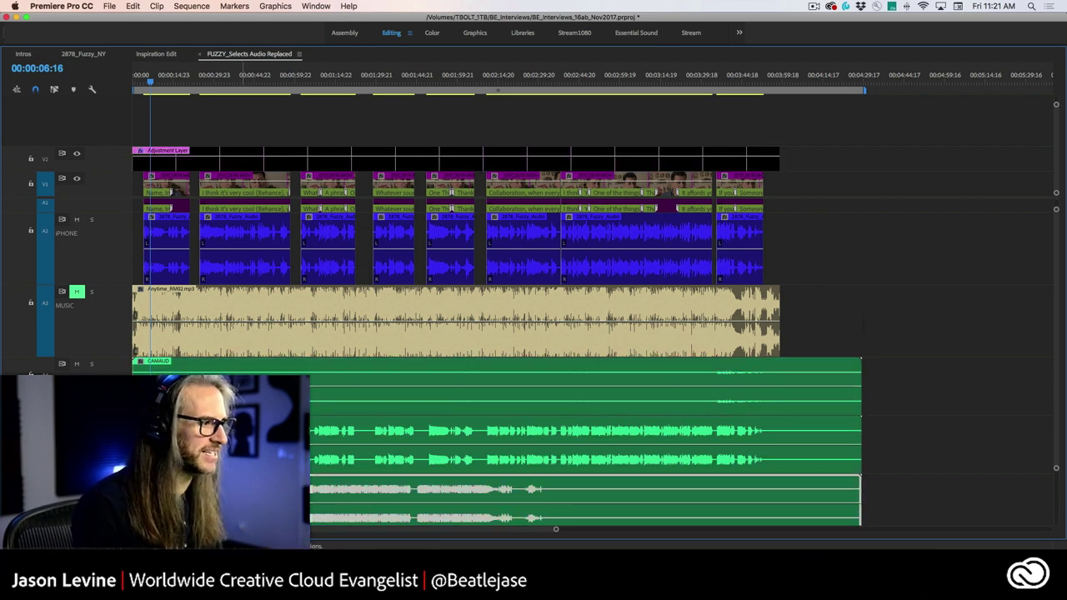
{"action": "left_click", "coordinate": [162, 368]}
{"action": "left_click", "coordinate": [185, 445]}
{"action": "left_click", "coordinate": [189, 501]}
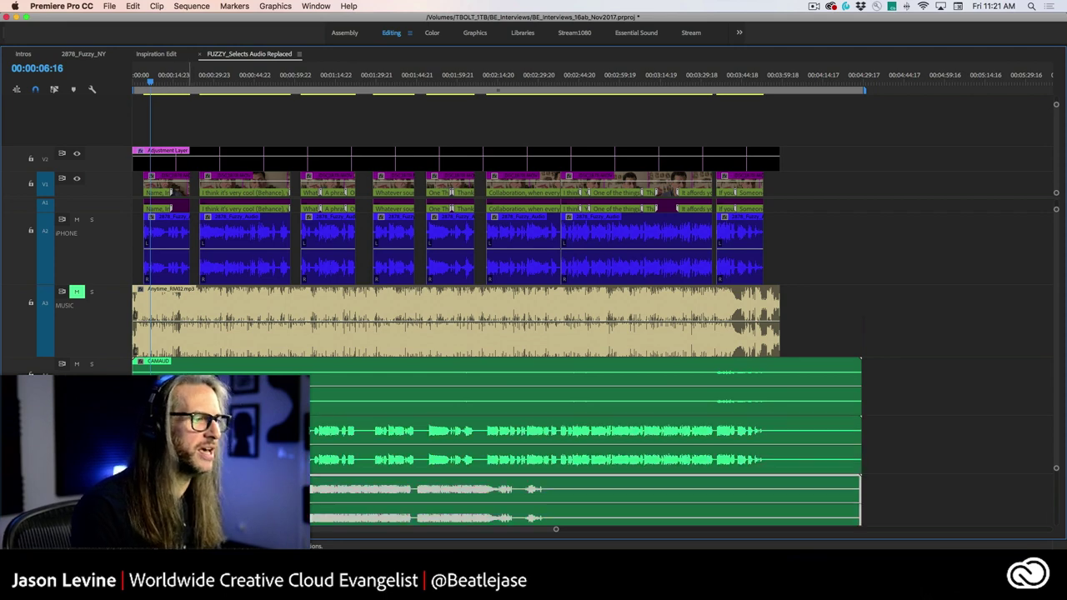
Select the exported iPHONE stem and solo its track
{"action": "left_click", "coordinate": [168, 445]}
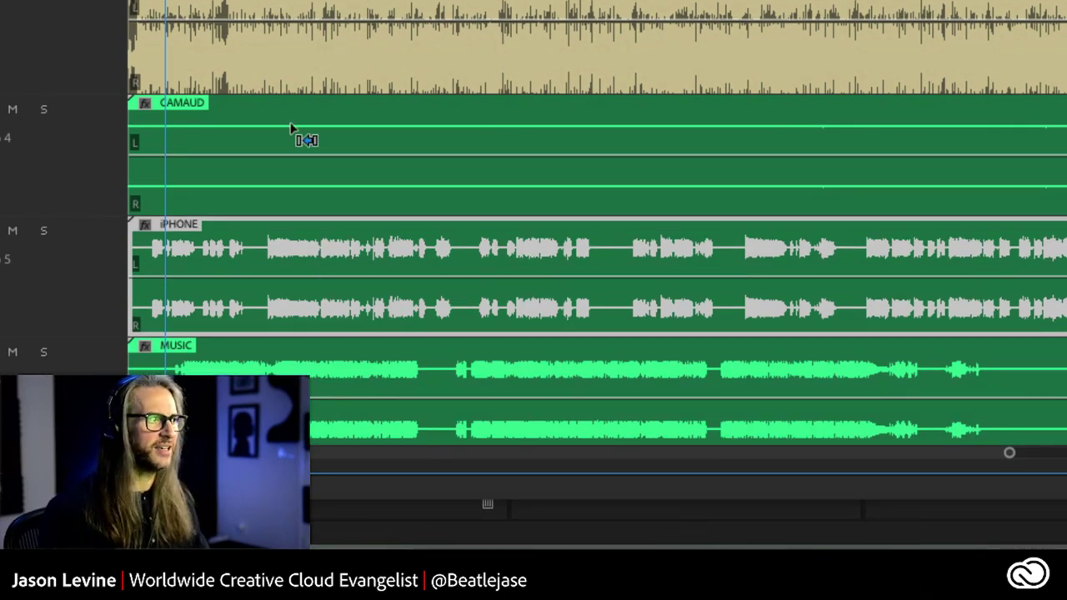
{"action": "left_click", "coordinate": [44, 233]}
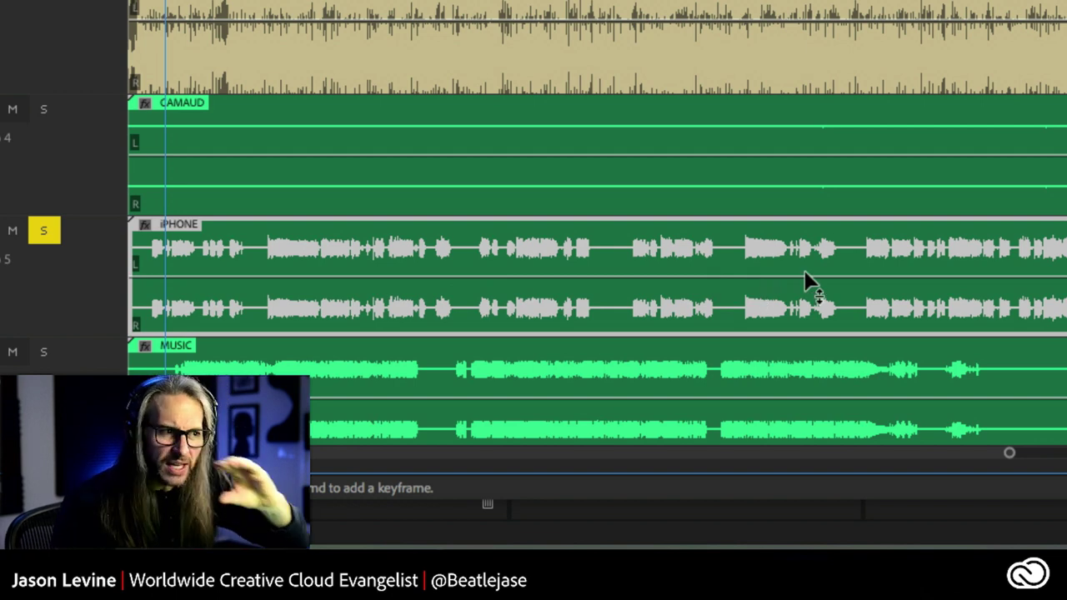
{"action": "mouse_move", "coordinate": [804, 273]}
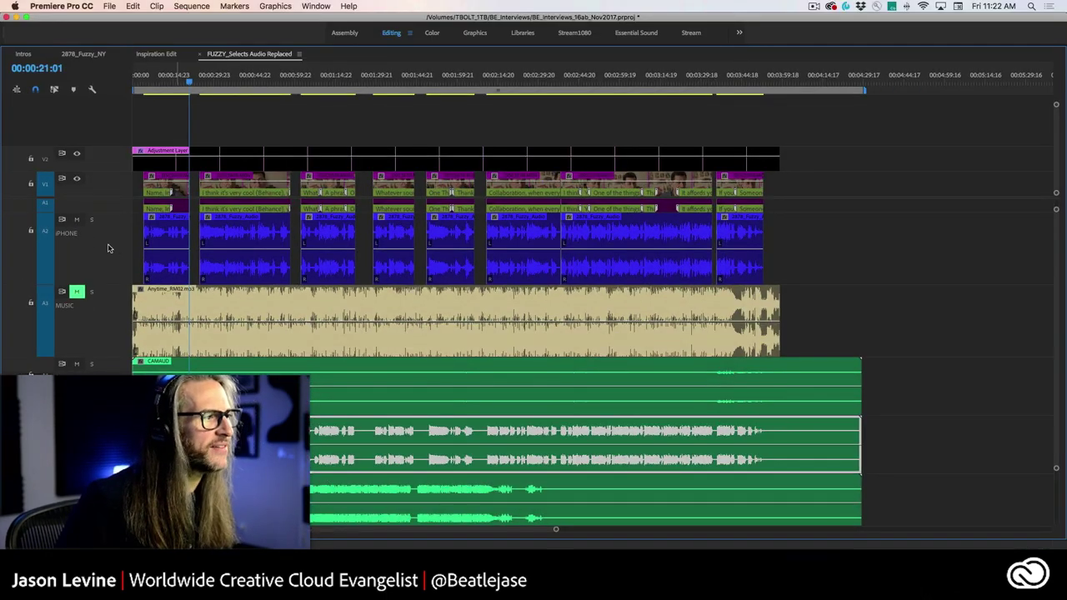
Compare the separate original iPHONE clips with the continuous exported stems by highlighting each in turn
{"action": "left_click", "coordinate": [165, 234]}
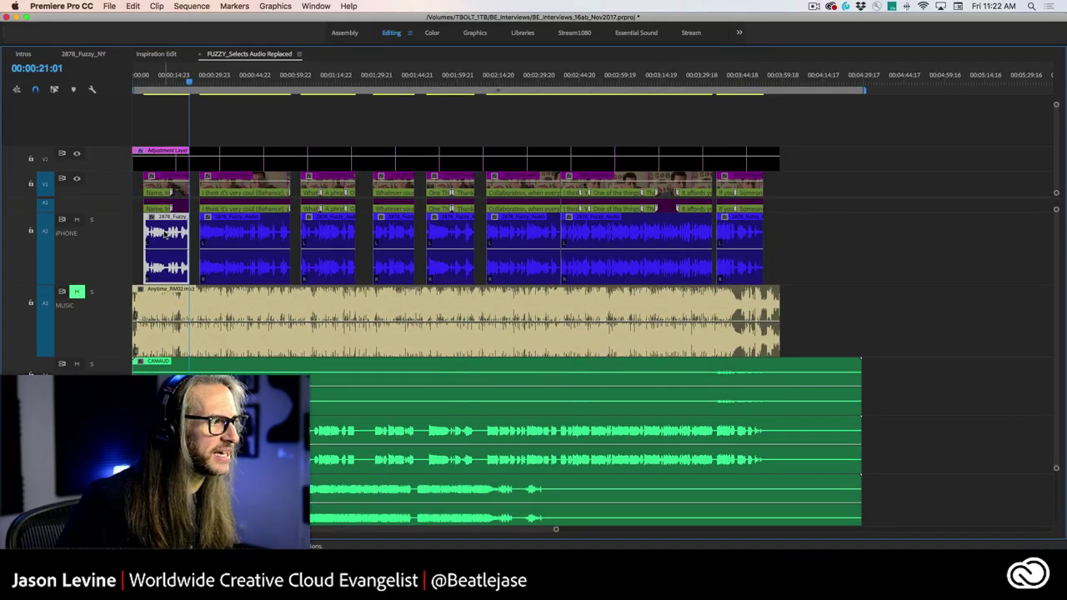
{"action": "left_click", "coordinate": [250, 230]}
{"action": "left_click", "coordinate": [341, 240]}
{"action": "left_click", "coordinate": [398, 238]}
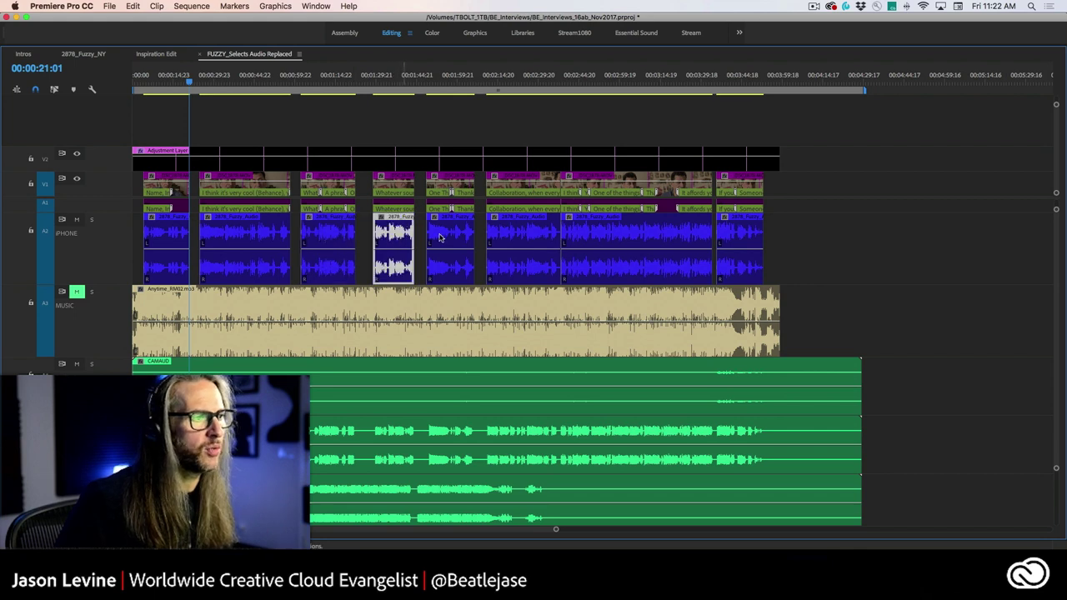
{"action": "left_click", "coordinate": [453, 237]}
{"action": "left_click", "coordinate": [531, 236]}
{"action": "left_click", "coordinate": [622, 239]}
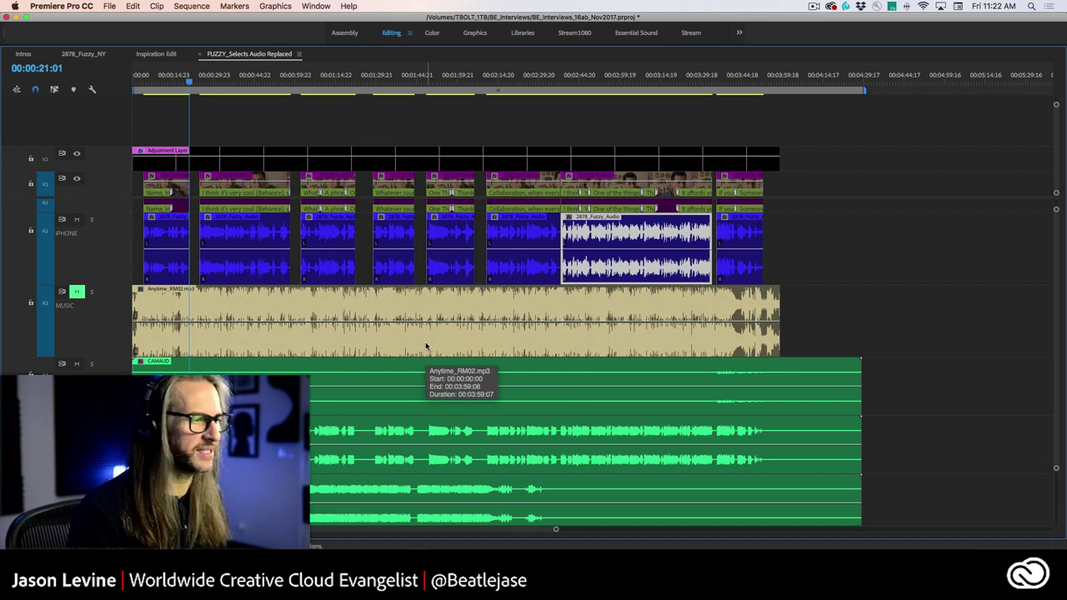
{"action": "left_click", "coordinate": [252, 385]}
{"action": "left_click", "coordinate": [255, 441]}
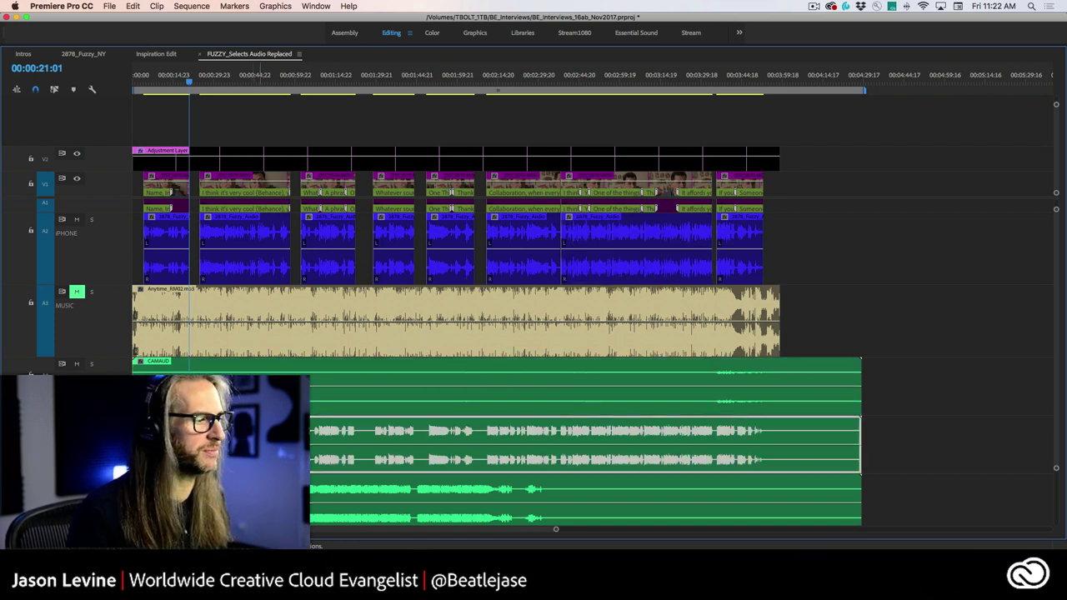
{"action": "left_click", "coordinate": [257, 498]}
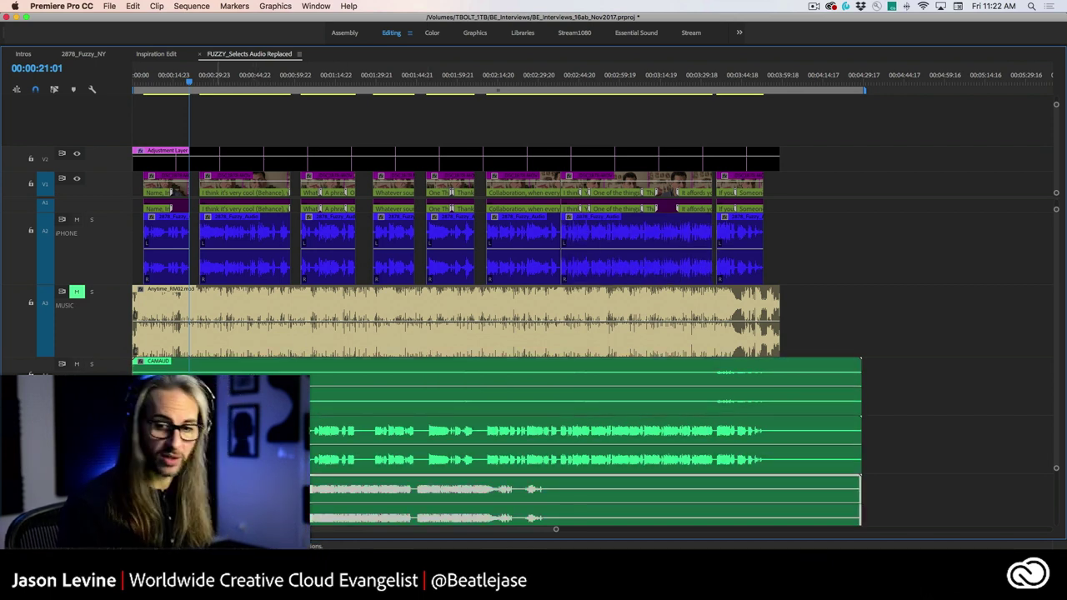
Restore the full workspace layout and show the clip option for editing in Adobe Audition
{"action": "key", "text": "grave"}
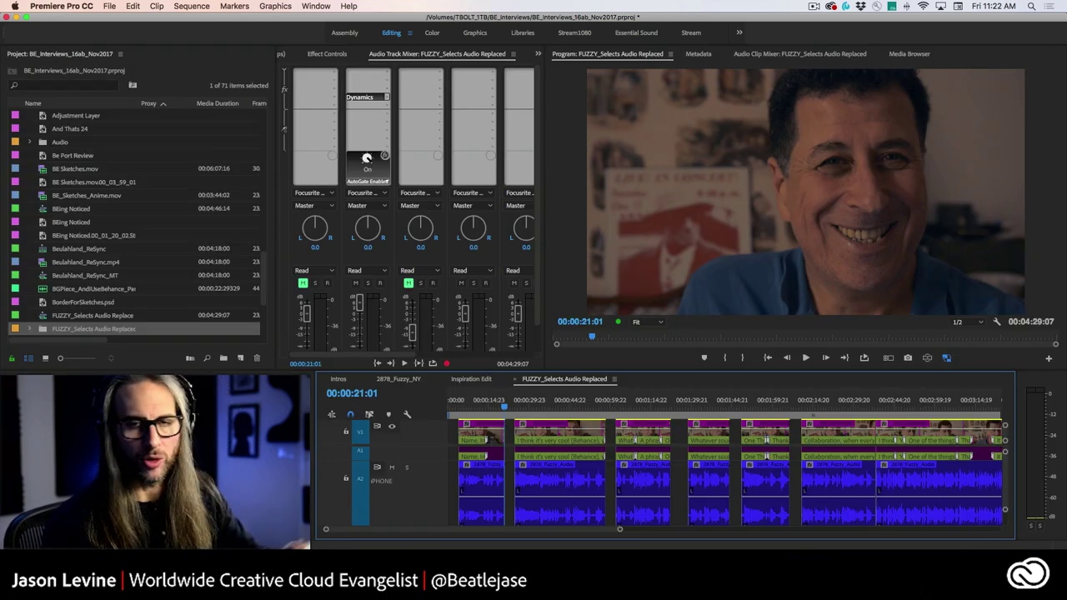
{"action": "left_click", "coordinate": [133, 6]}
{"action": "mouse_move", "coordinate": [183, 277]}
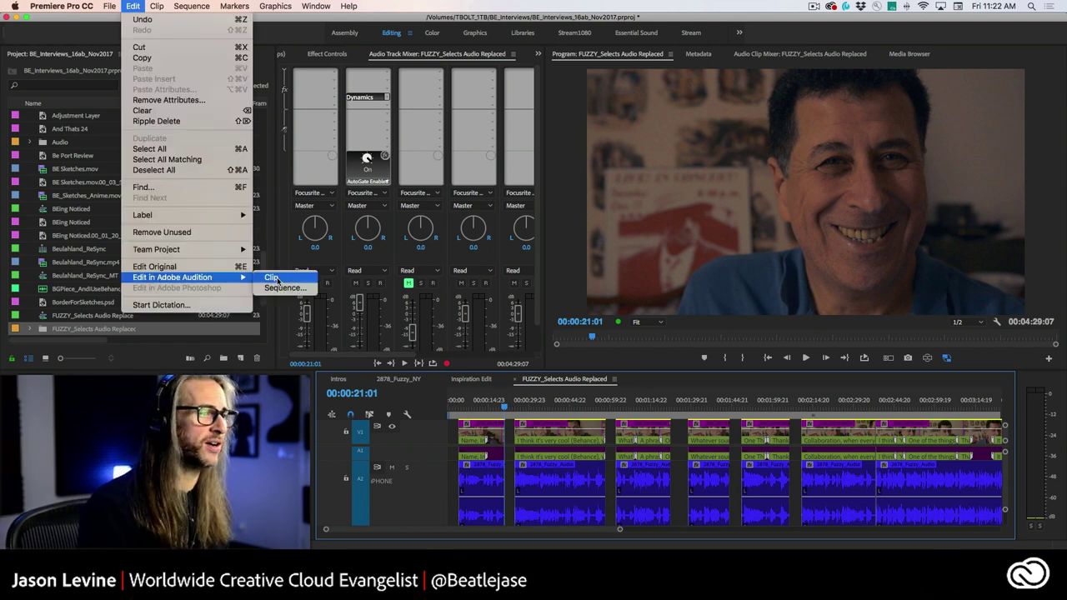